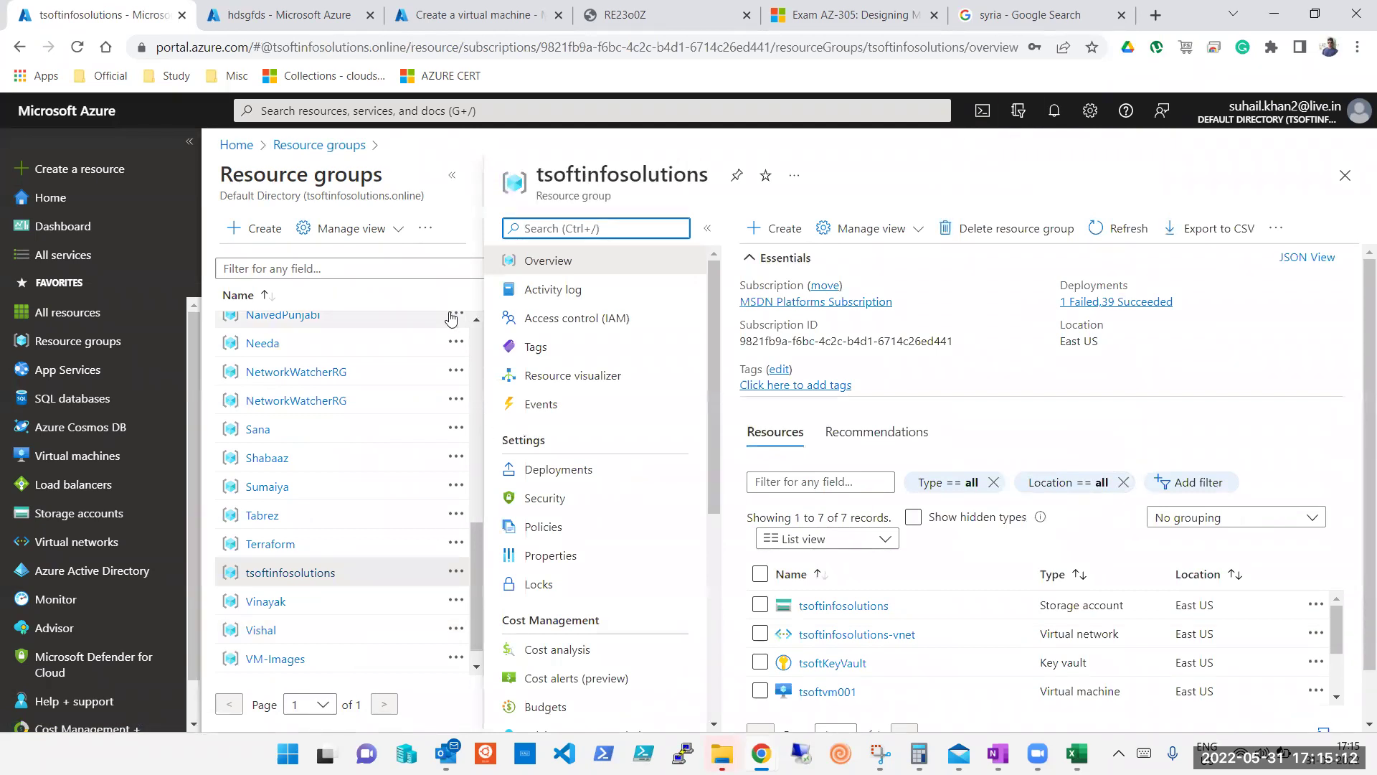
Collapse the list of resource groups and look through the resources in the tsoftinfosolutions group.
click(456, 181)
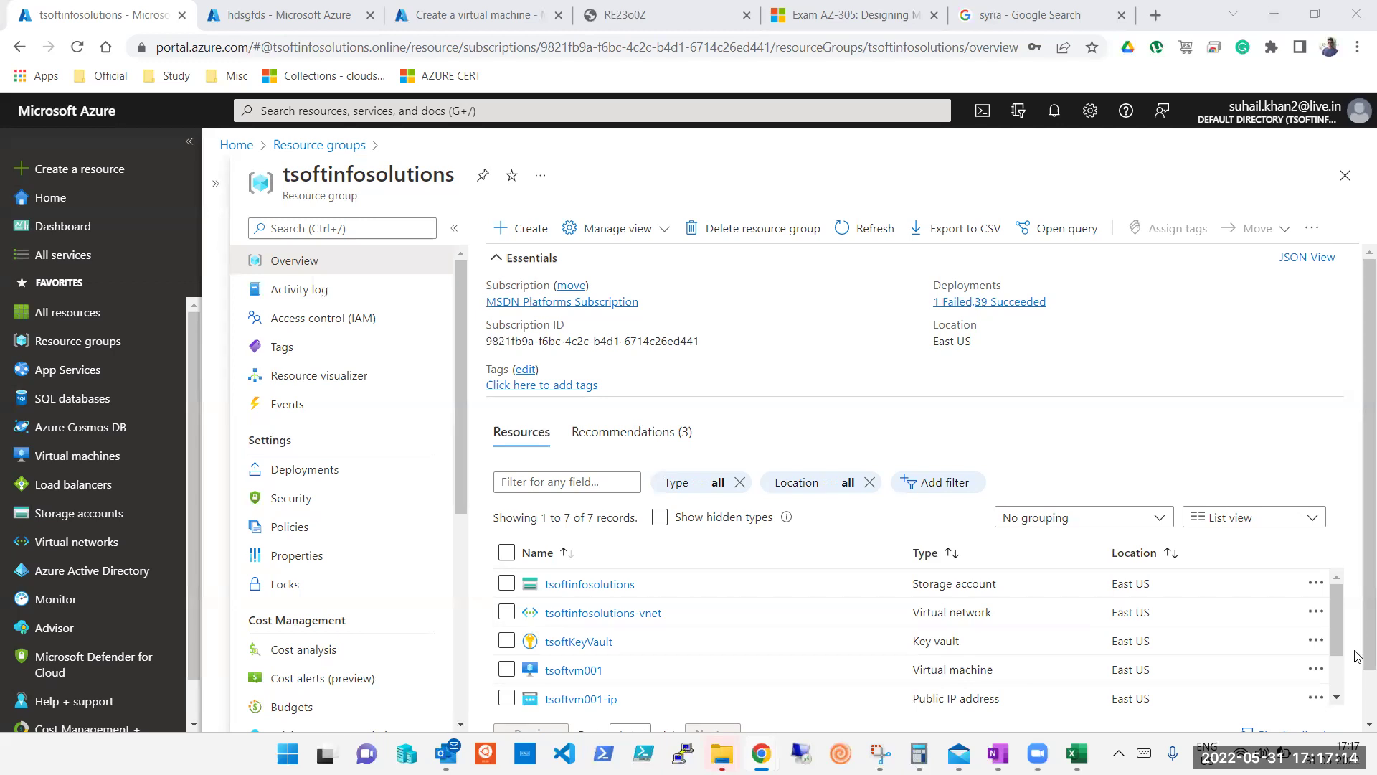
mouse_move(1339, 623)
mouse_down()
mouse_move(1345, 682)
mouse_move(1345, 609)
mouse_up()
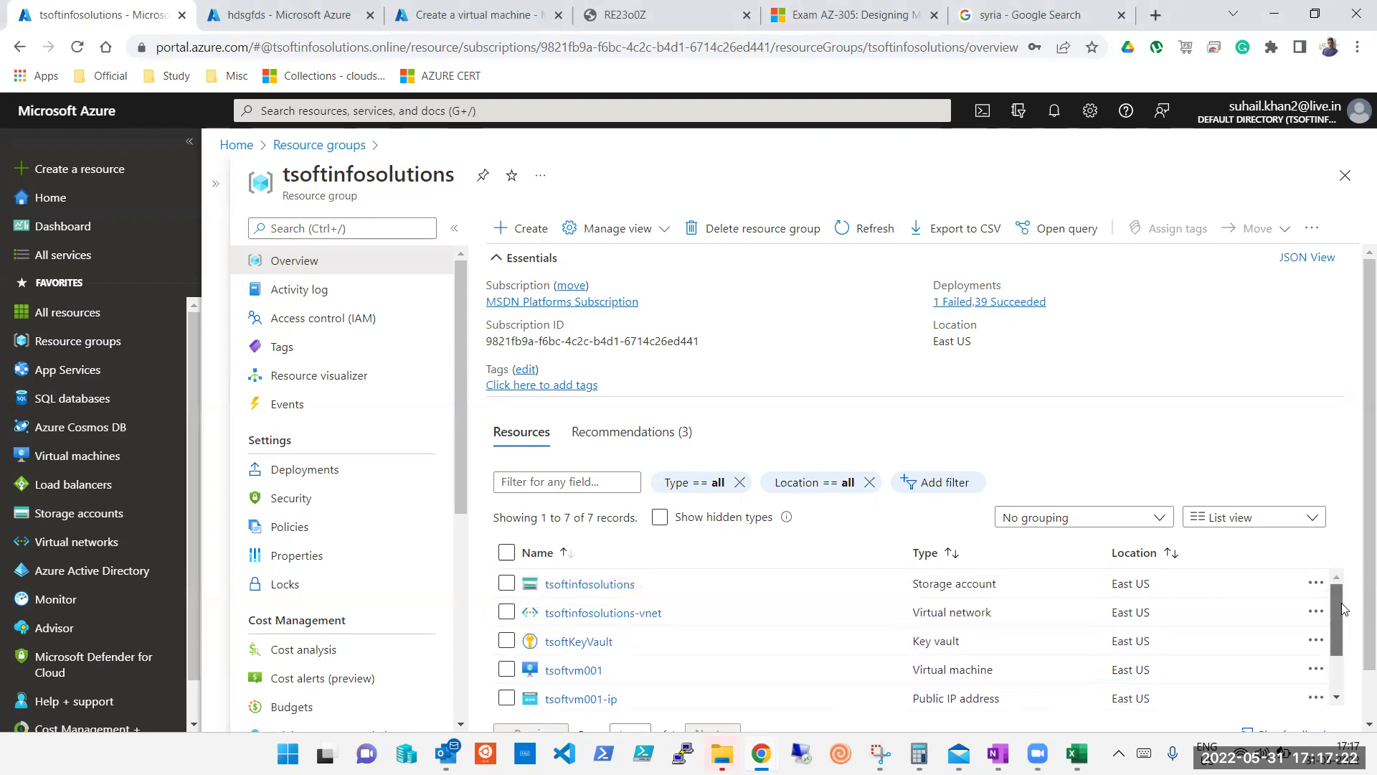
scroll(1330, 643, down, 1)
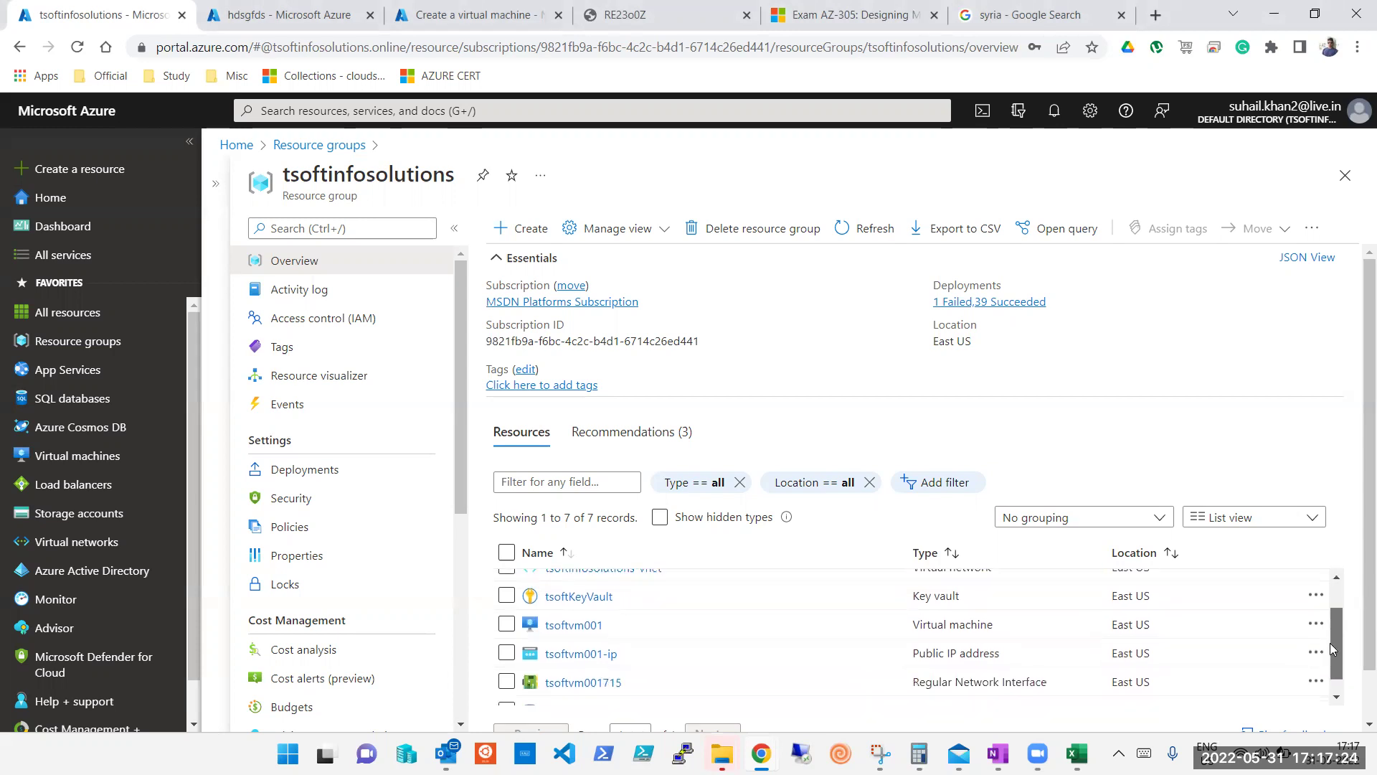
scroll(1330, 631, up, 1)
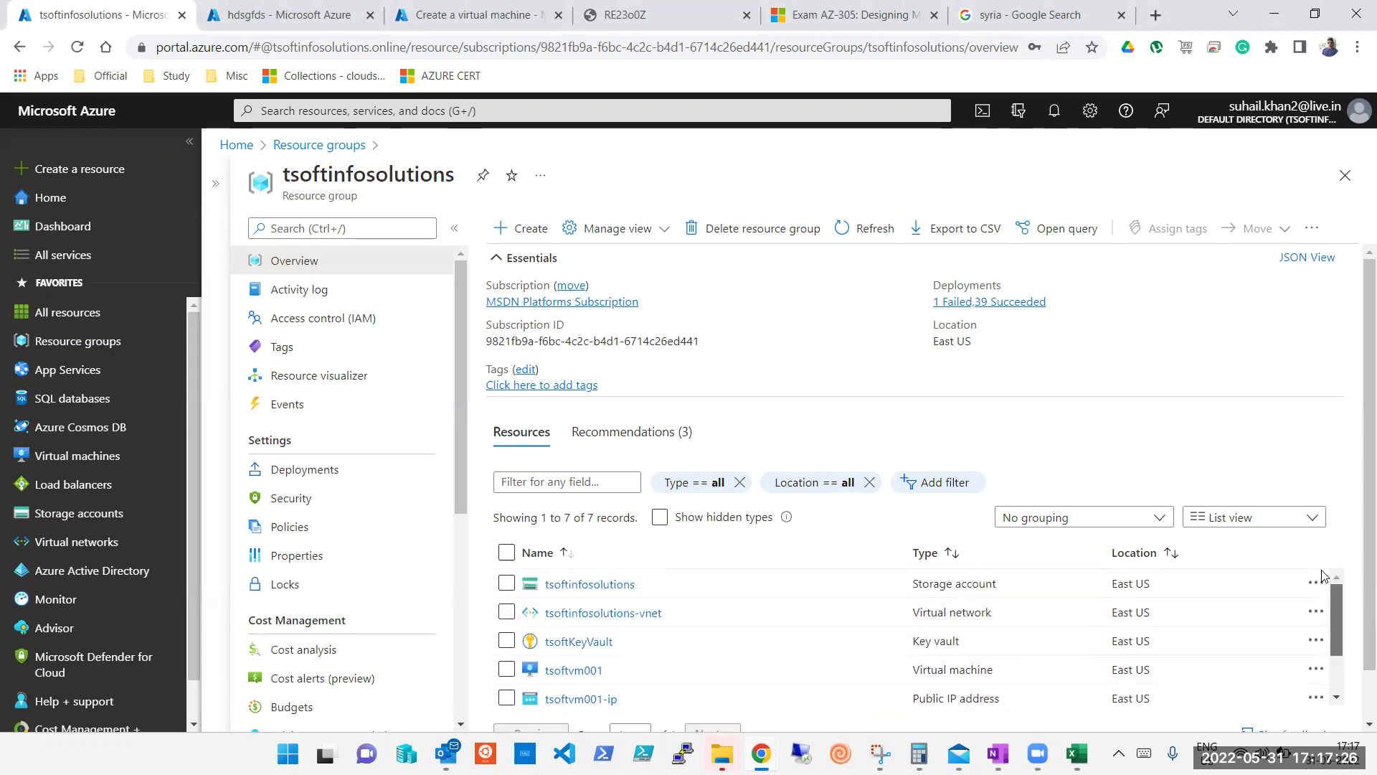
View the blank virtual machine creation form from the tsoftinfosolutions resource group and return to the group's overview.
click(531, 228)
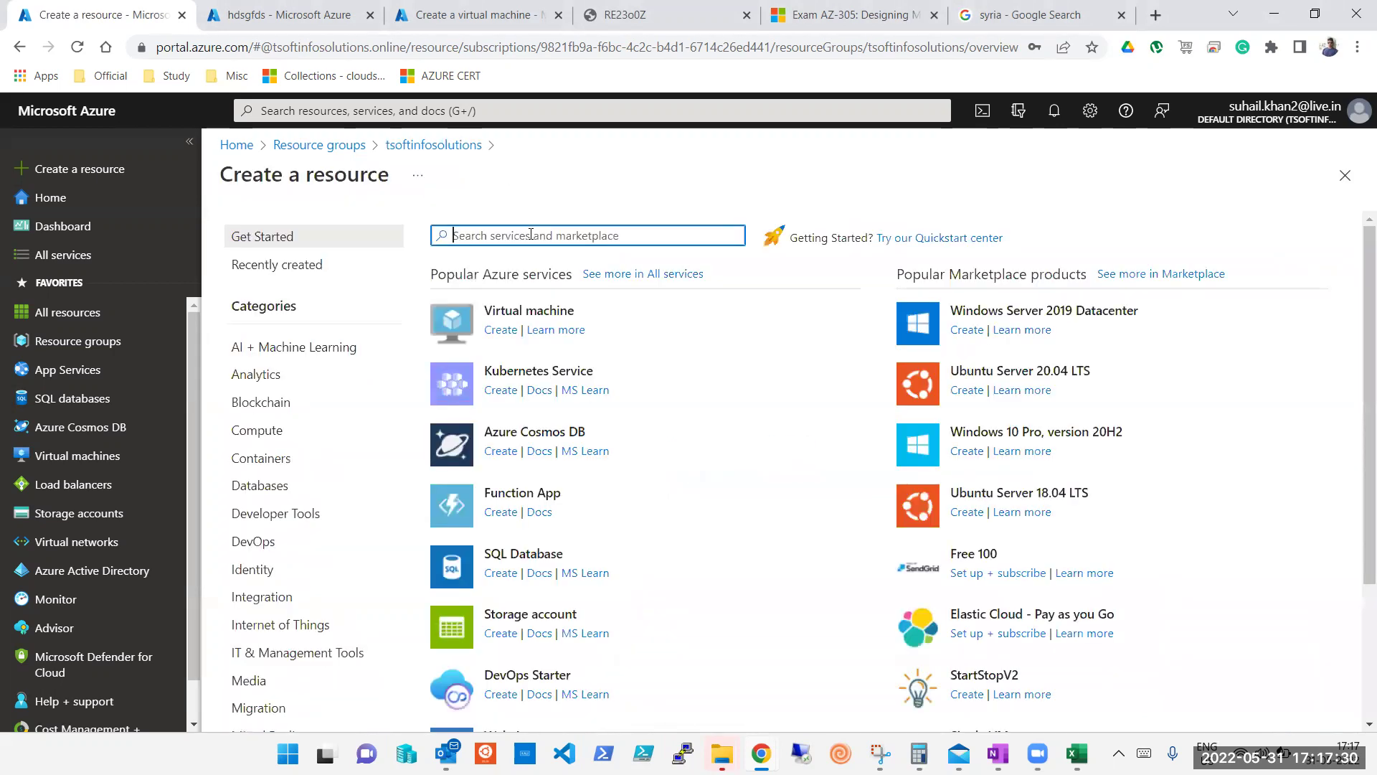
click(515, 318)
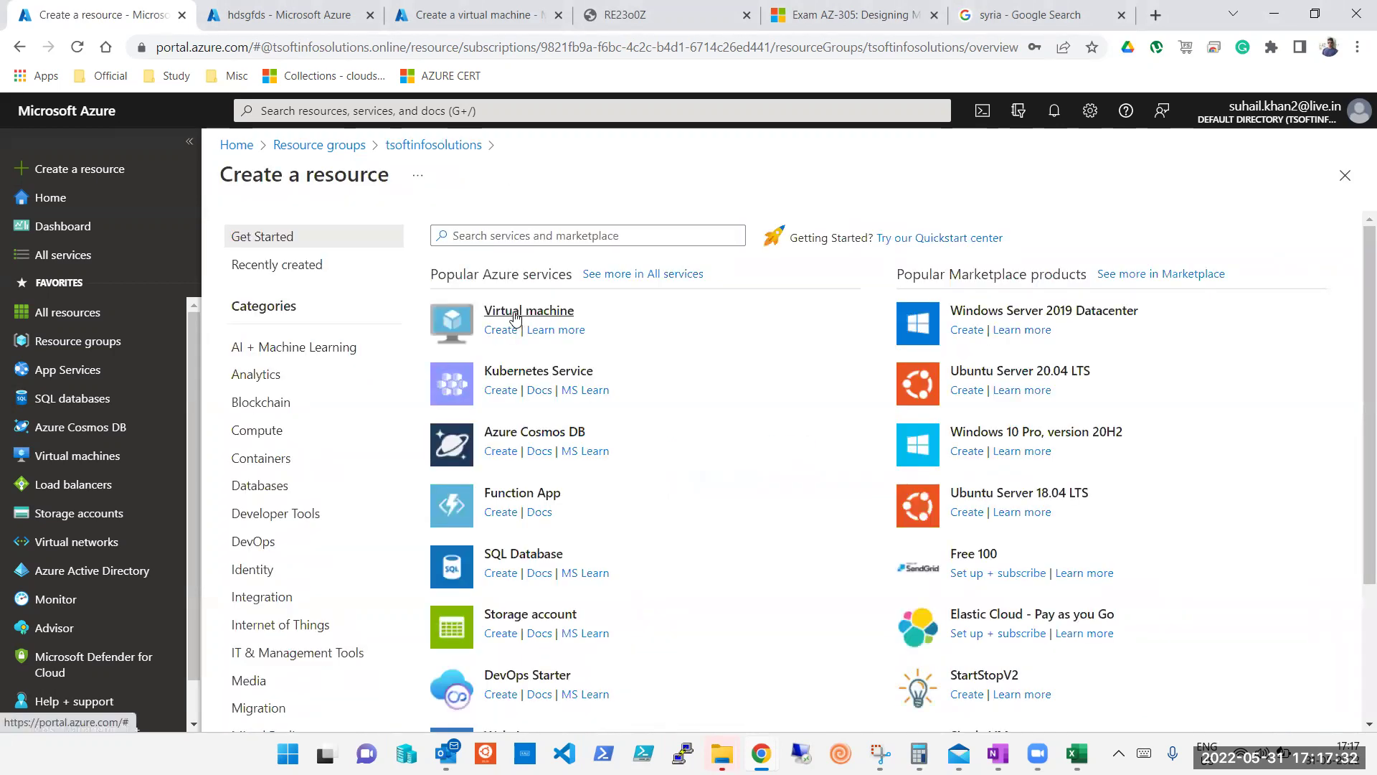
click(515, 318)
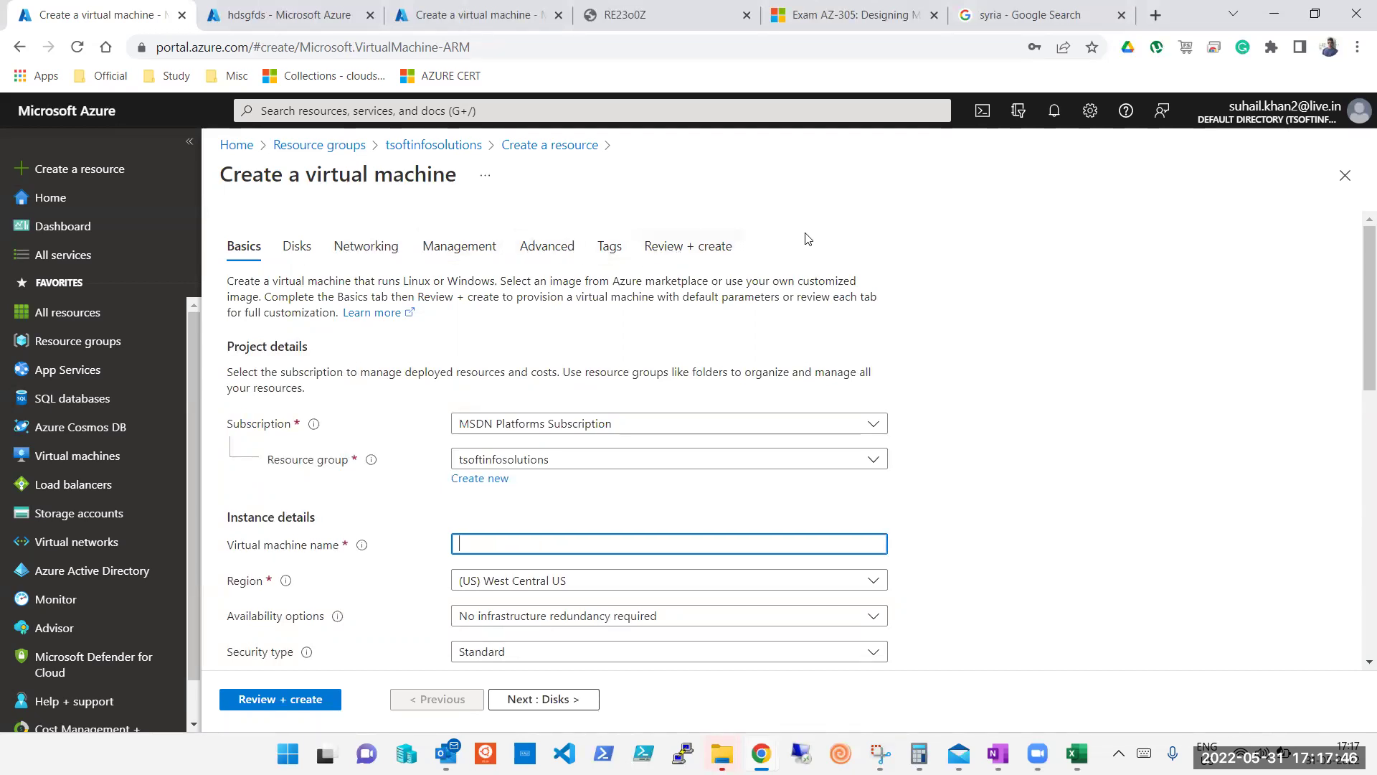
click(1346, 191)
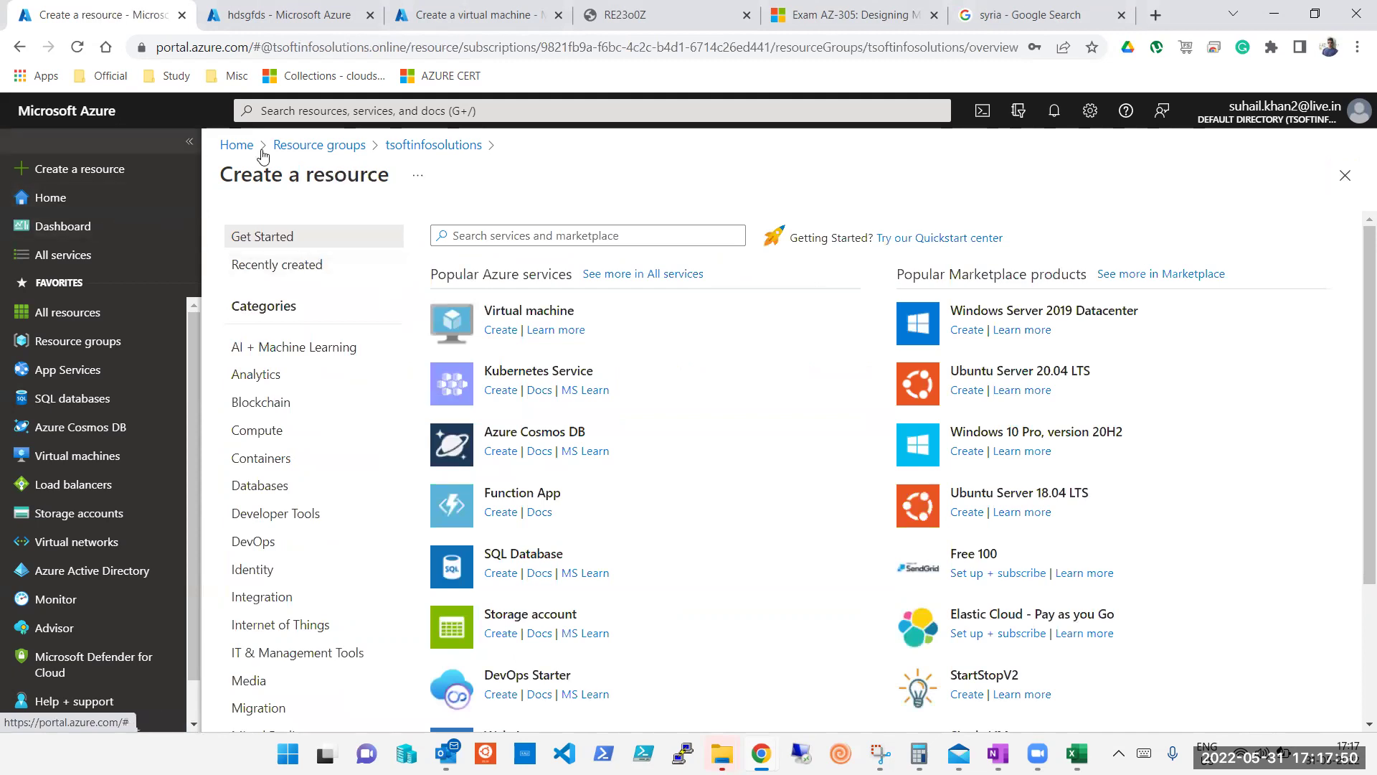
click(1345, 175)
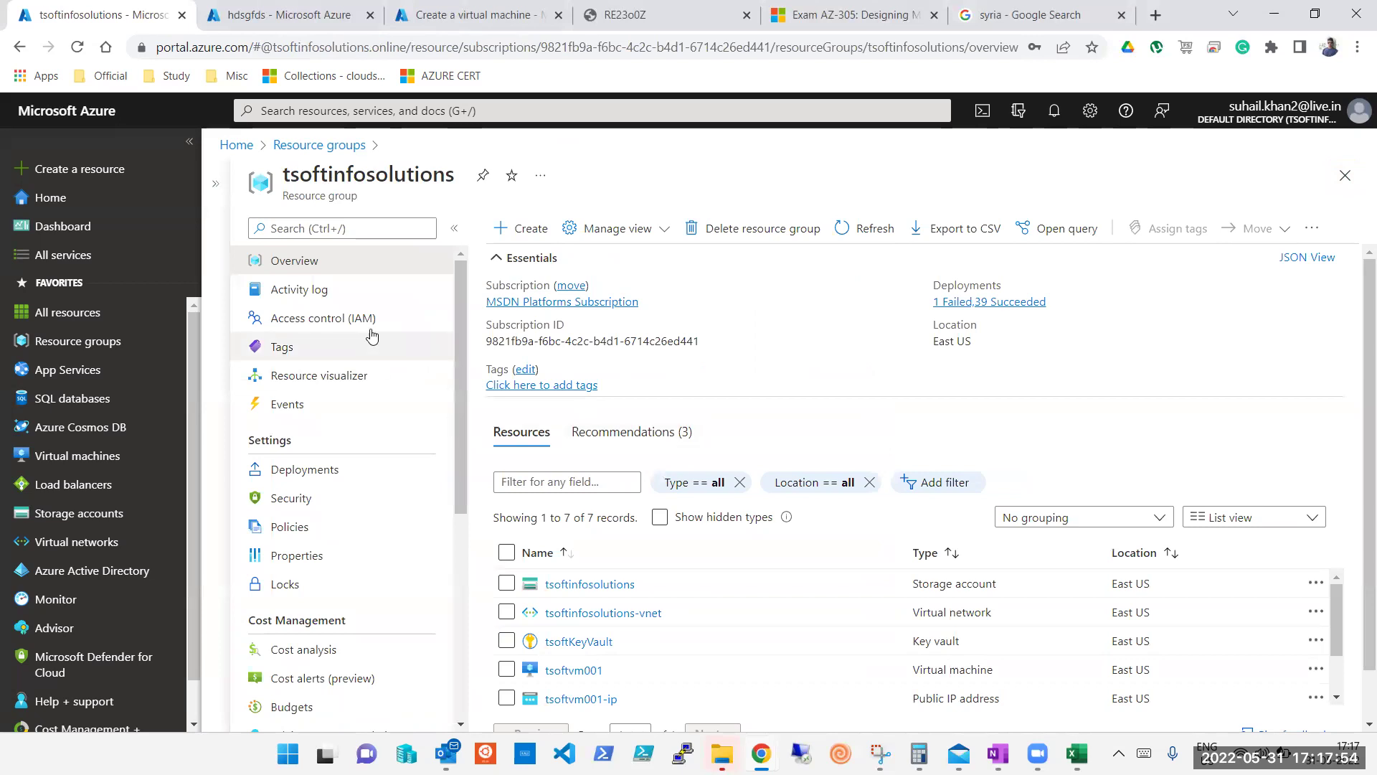
drag(462, 321, 459, 605)
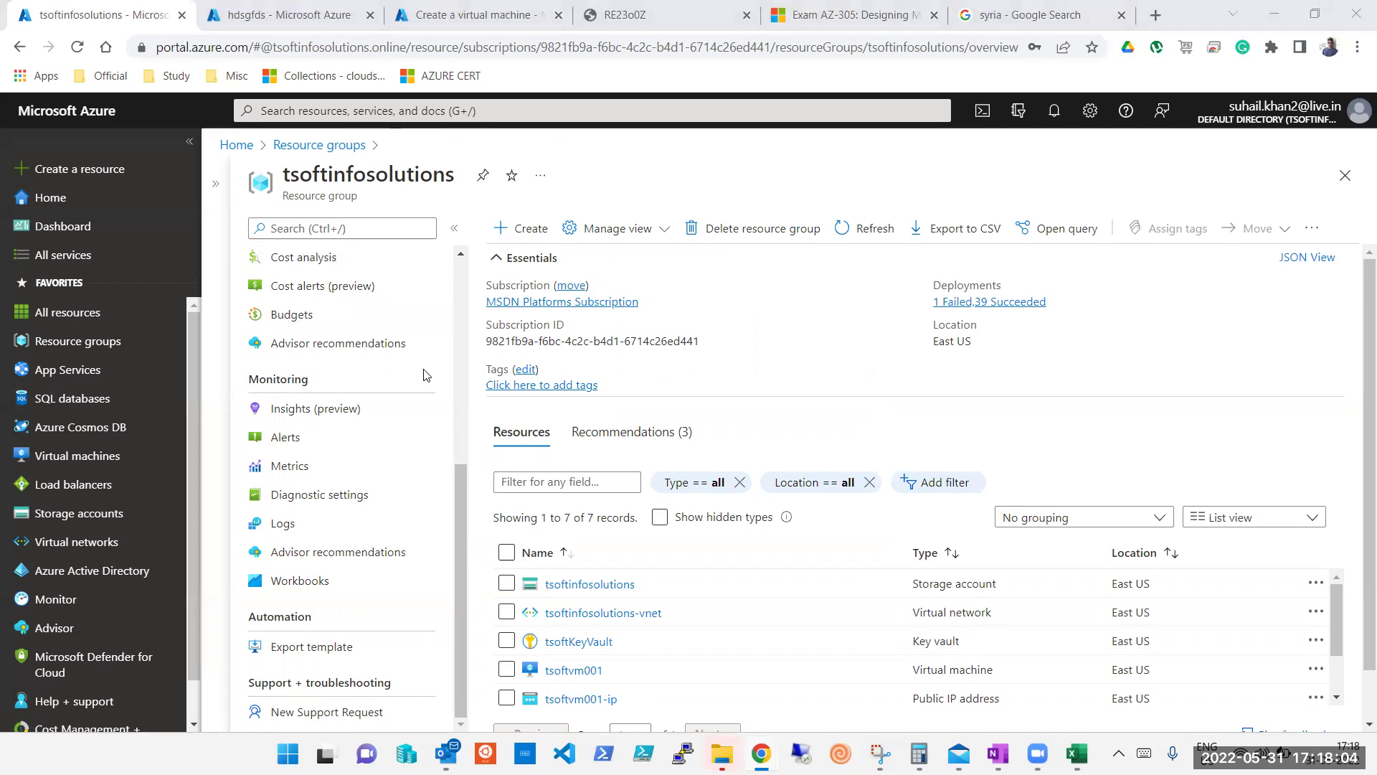
drag(459, 485, 465, 327)
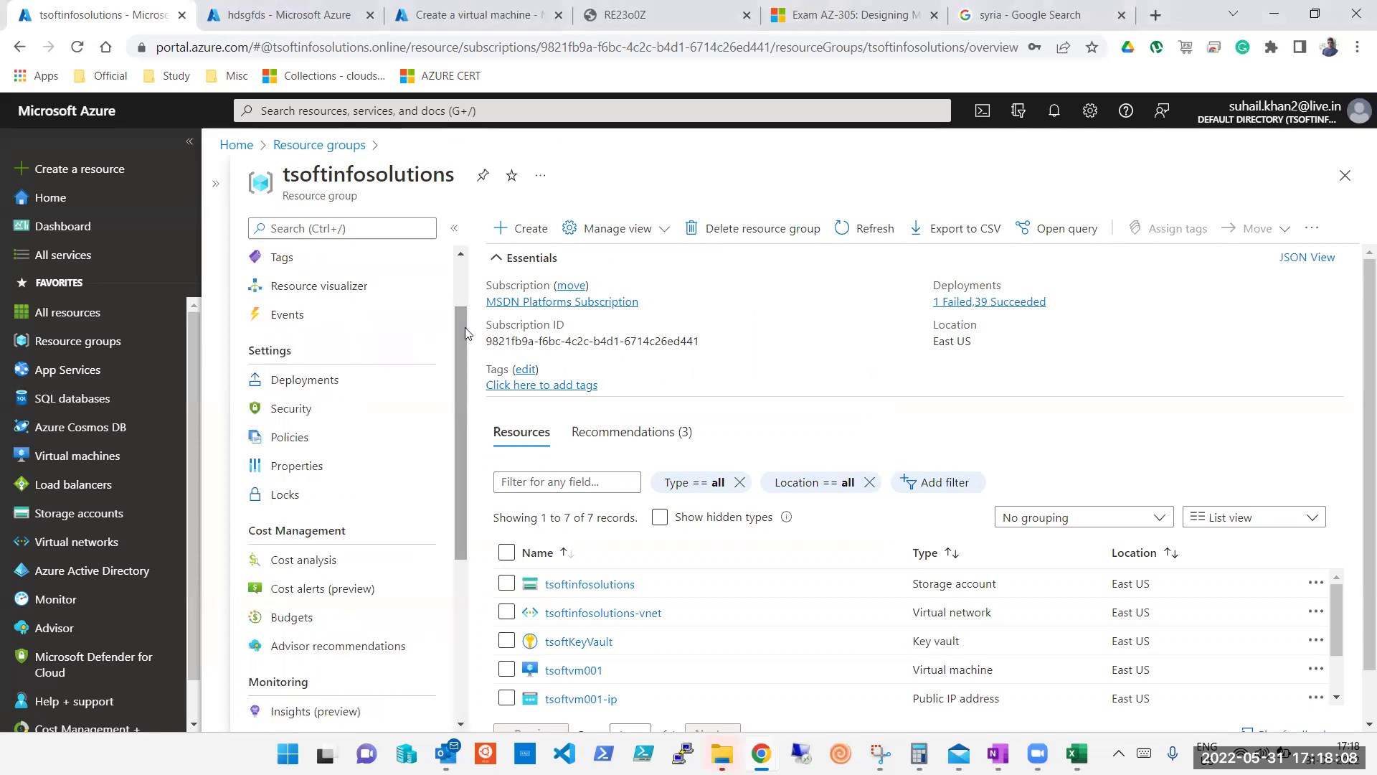
drag(461, 333, 461, 264)
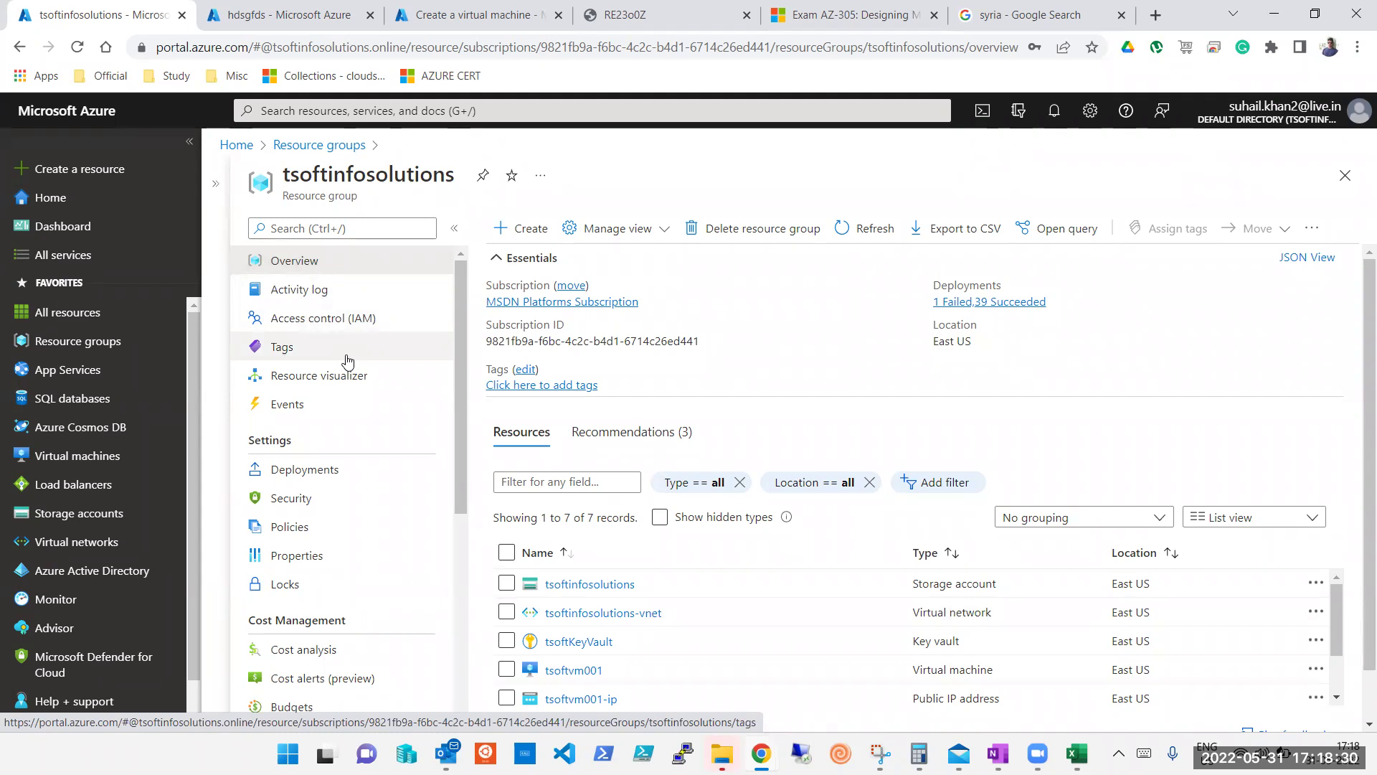
click(351, 378)
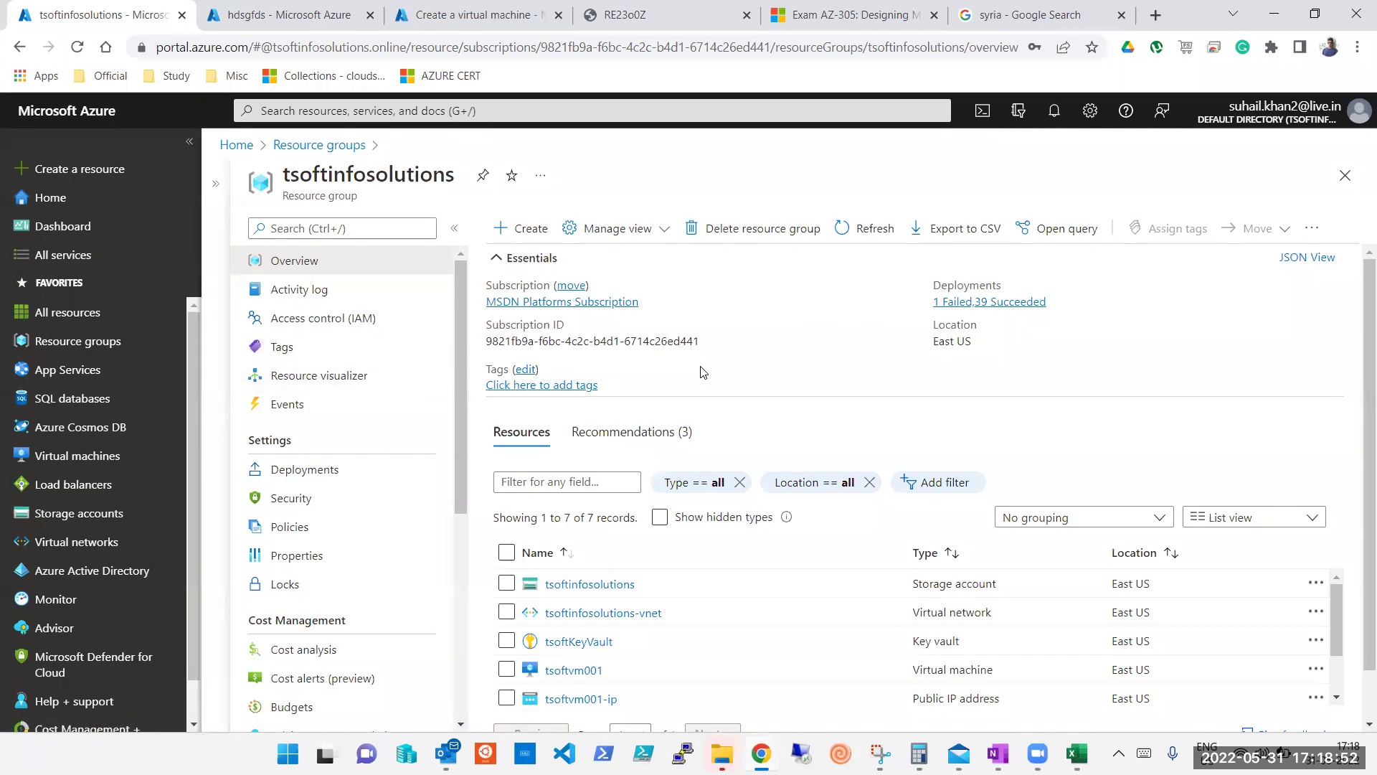
Open the tsoftvm001 virtual machine with the portal's main menu collapsed, start it, and refresh its details.
click(189, 143)
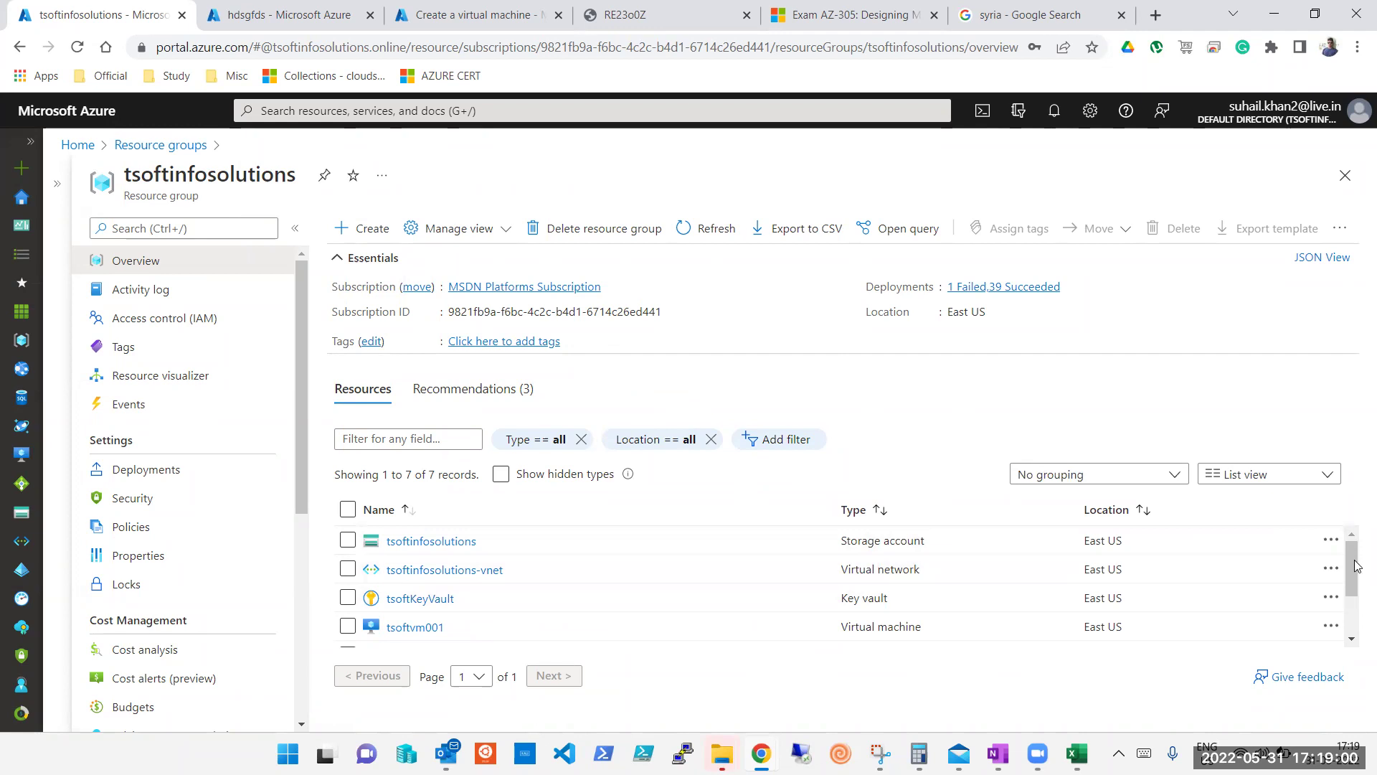
click(436, 629)
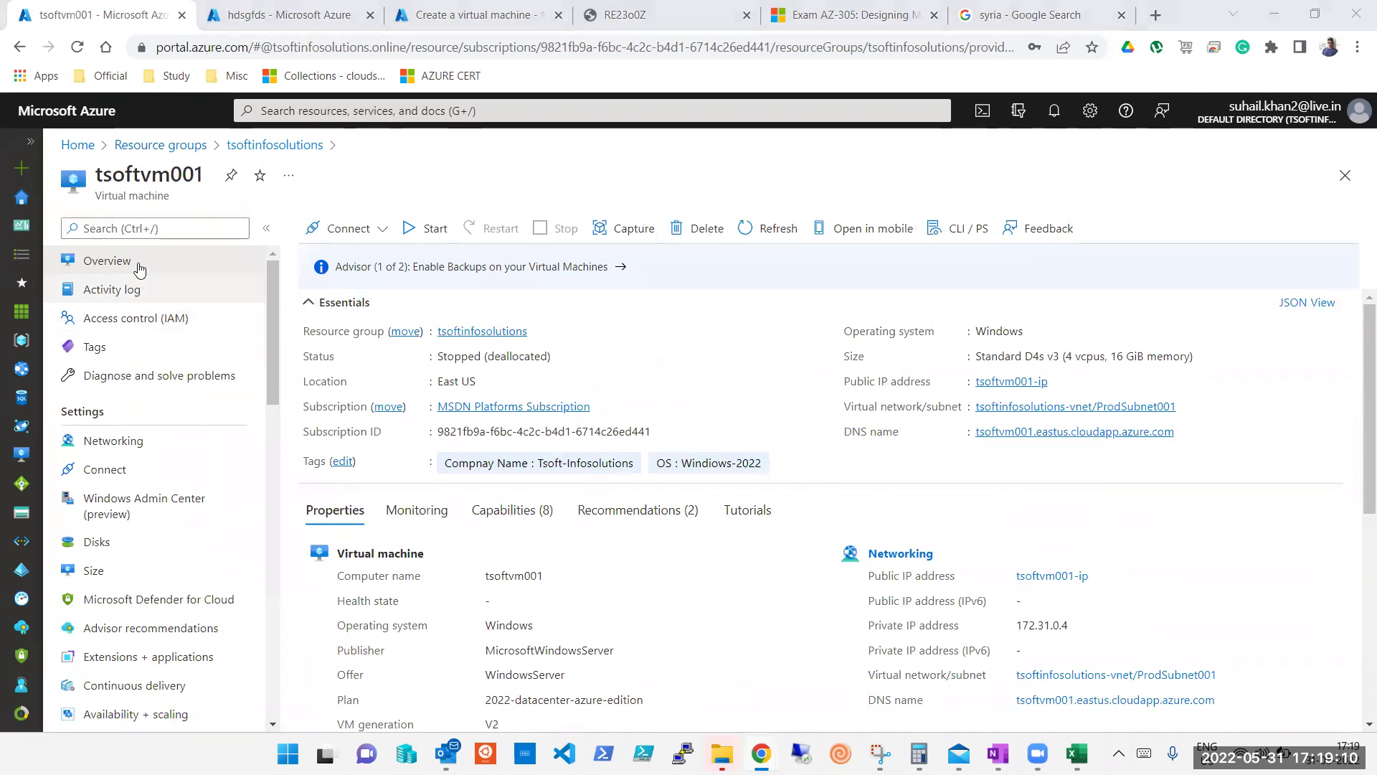
click(385, 235)
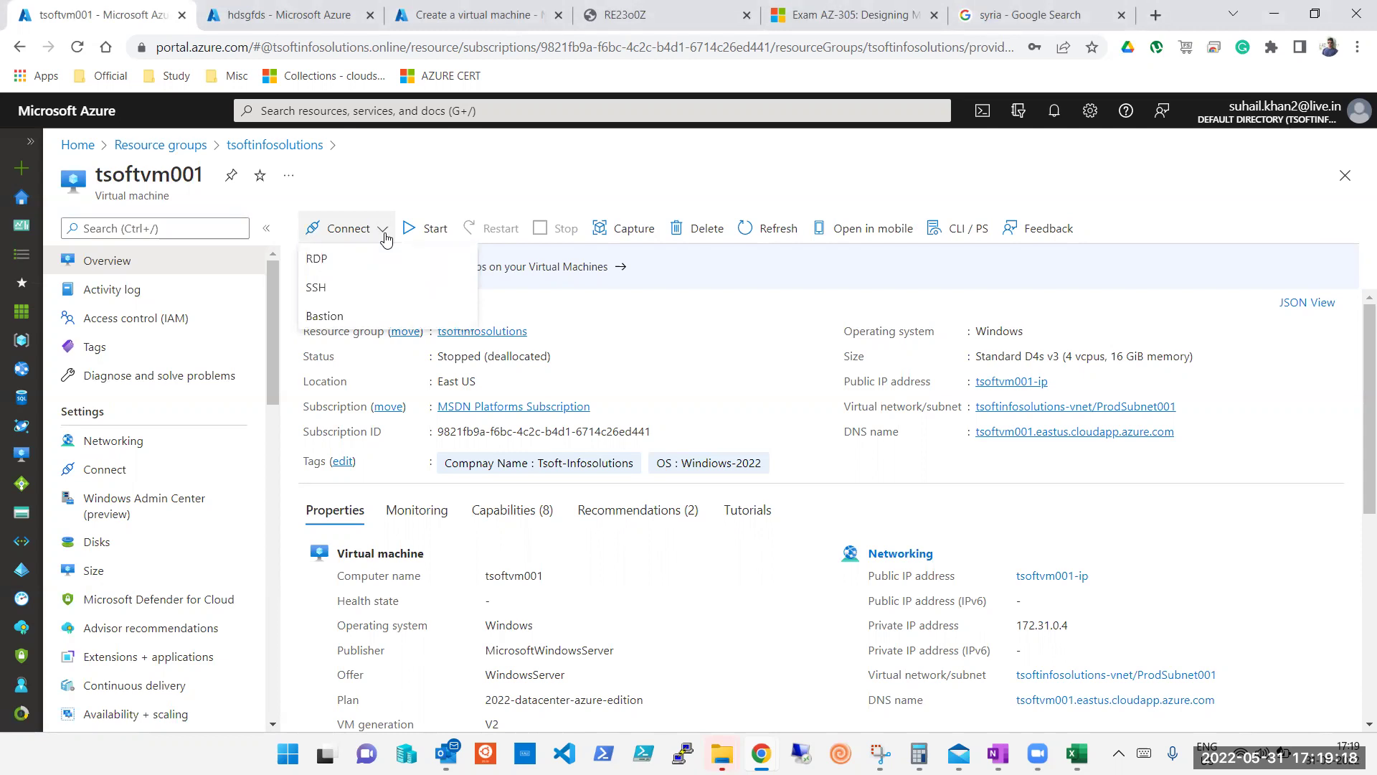
click(416, 235)
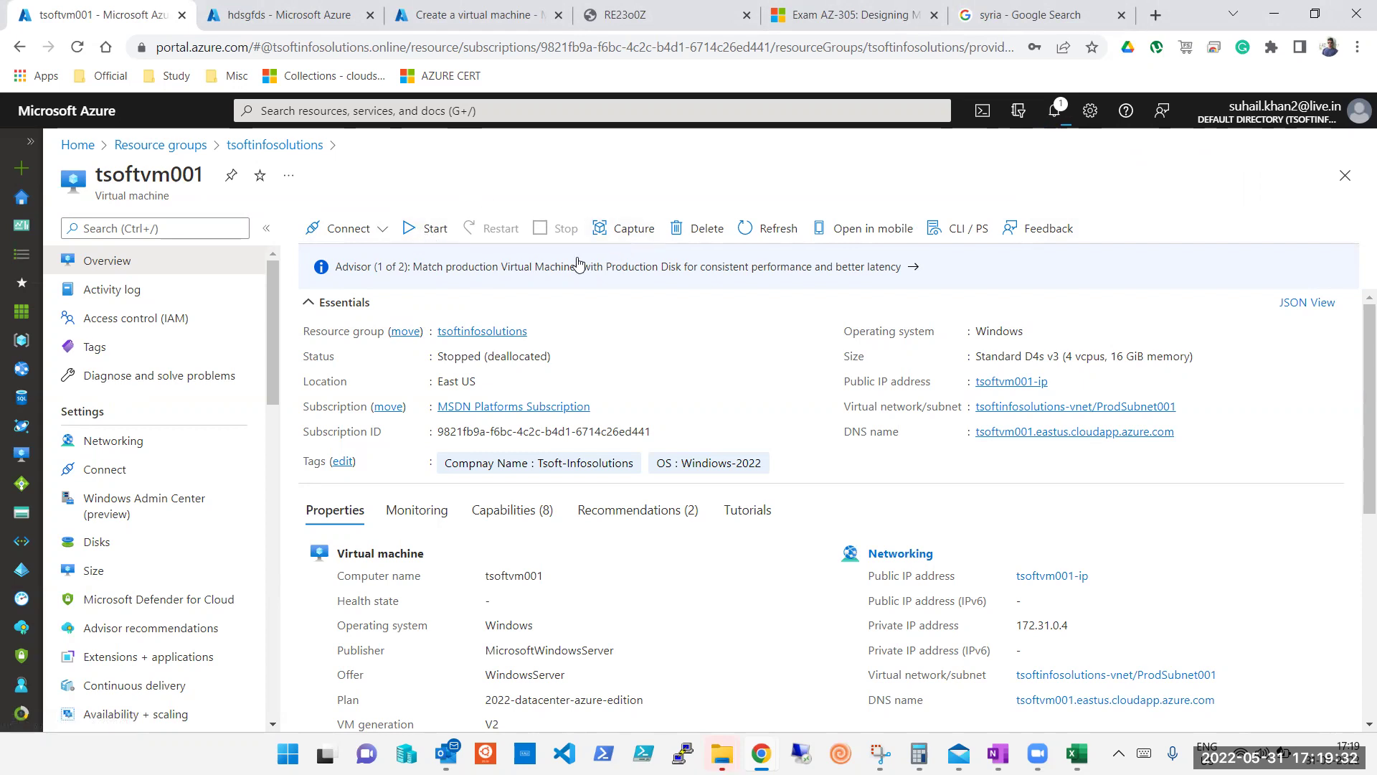
click(382, 239)
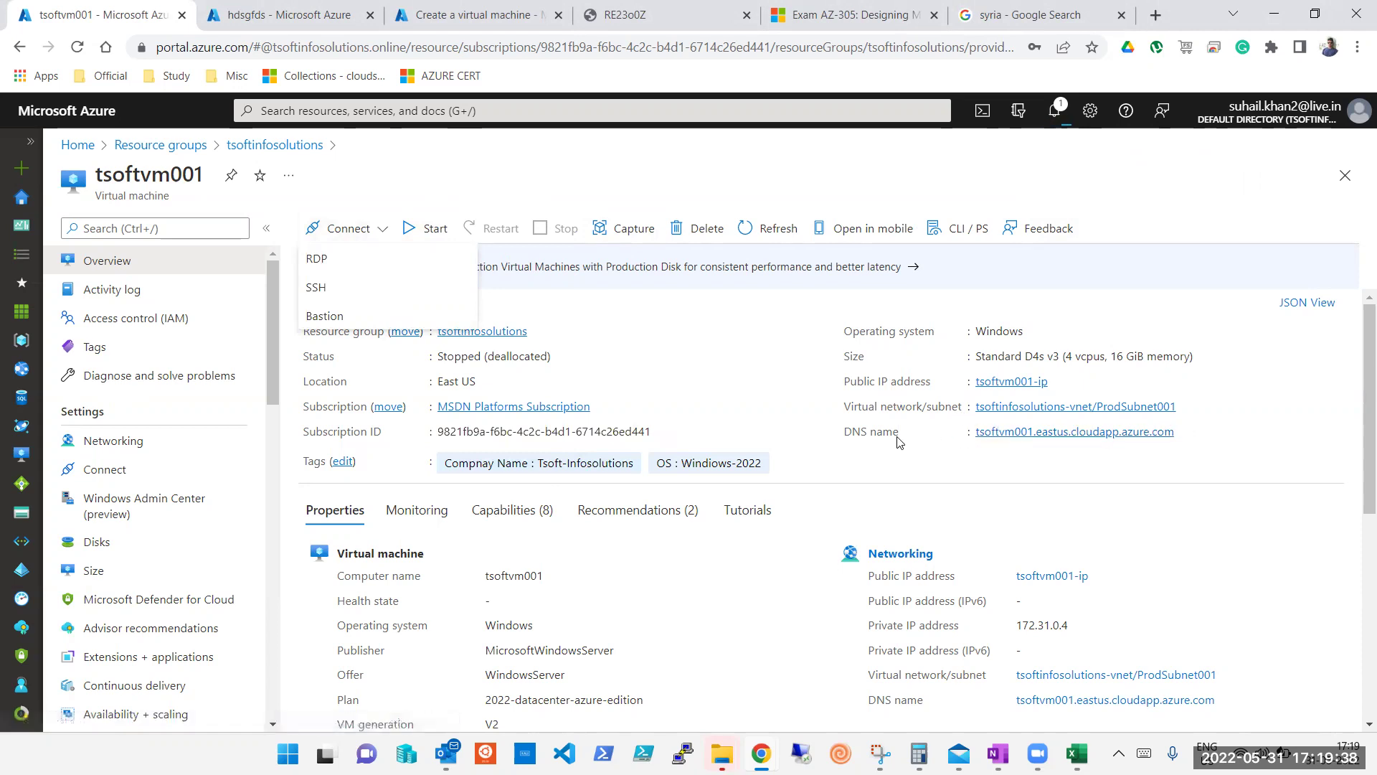
click(771, 229)
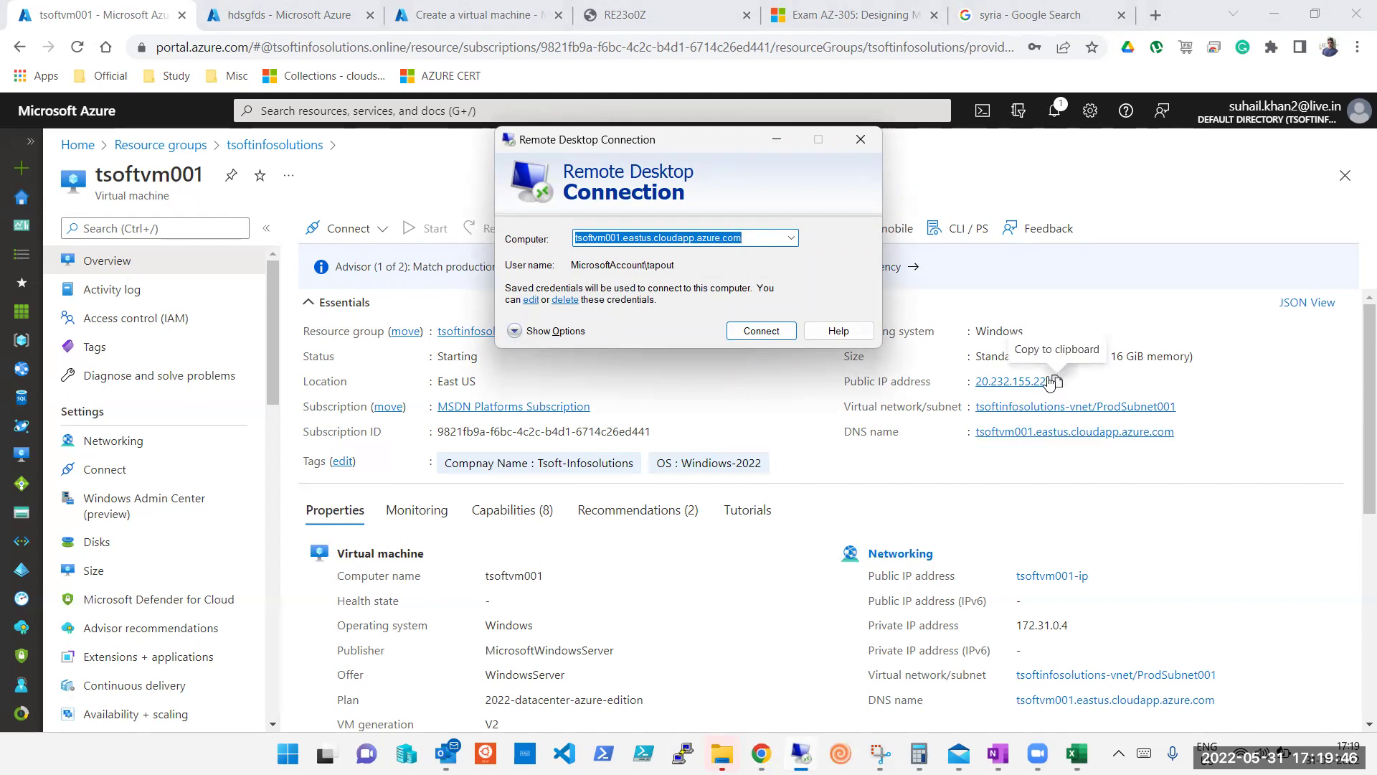
Try to connect through Remote Desktop Connection using the virtual machine's copied public IP address 20.232.155.22, and close the connection window.
click(1054, 386)
click(1056, 383)
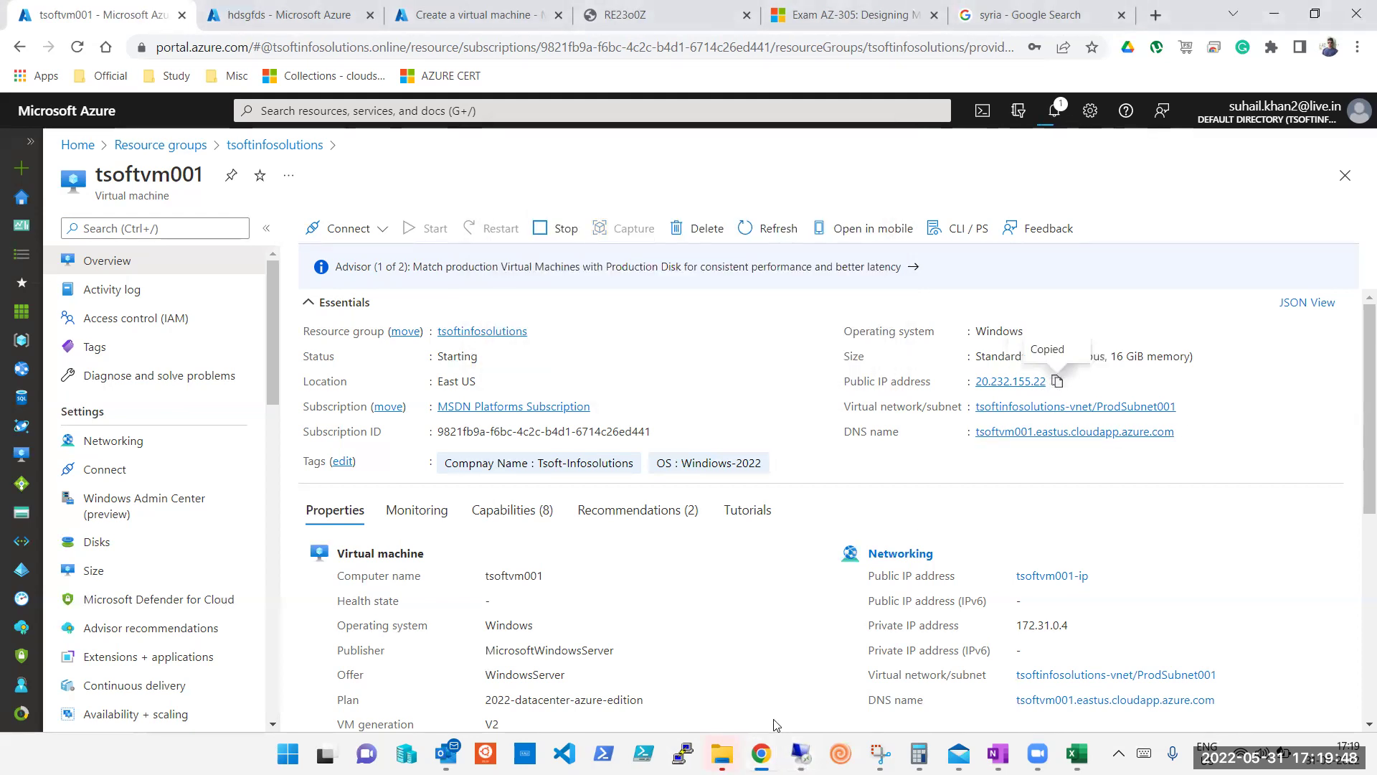
click(801, 753)
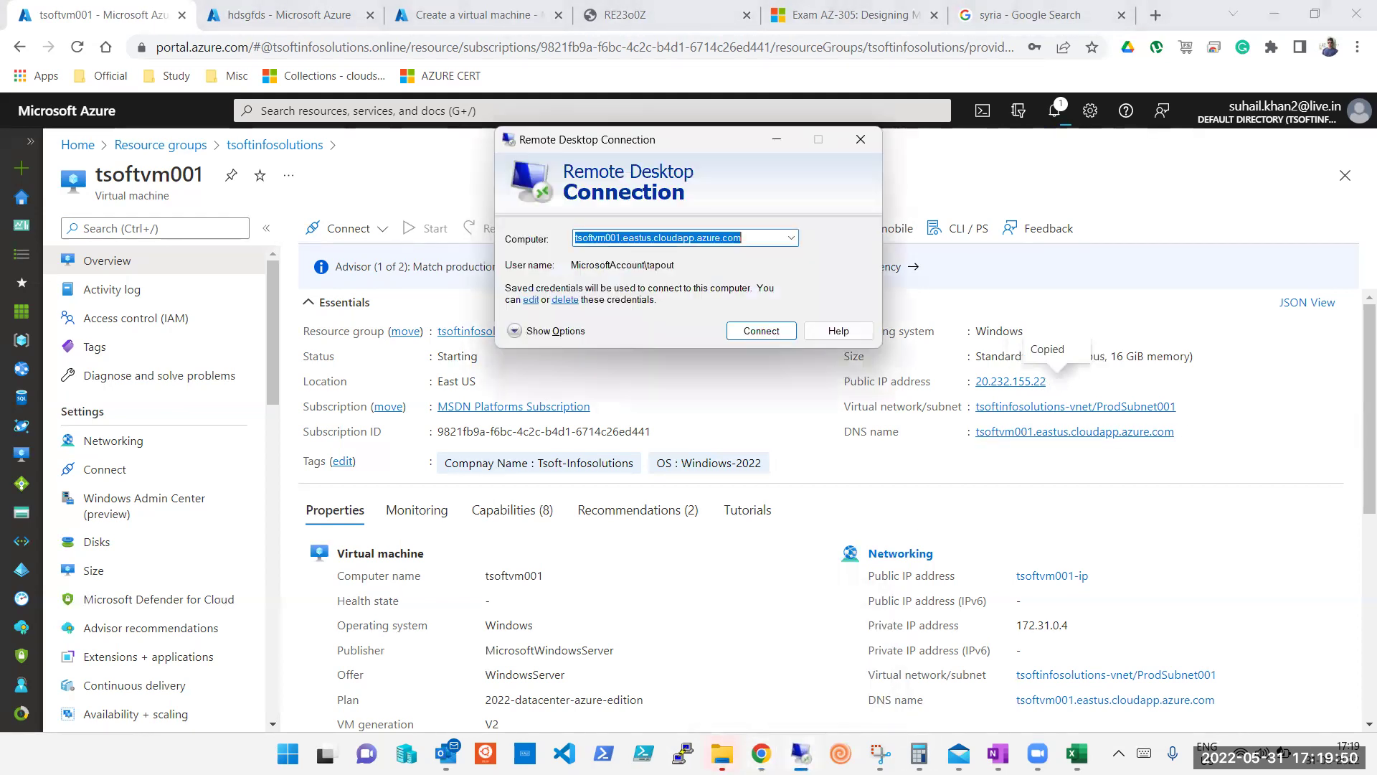
key(ctrl+v)
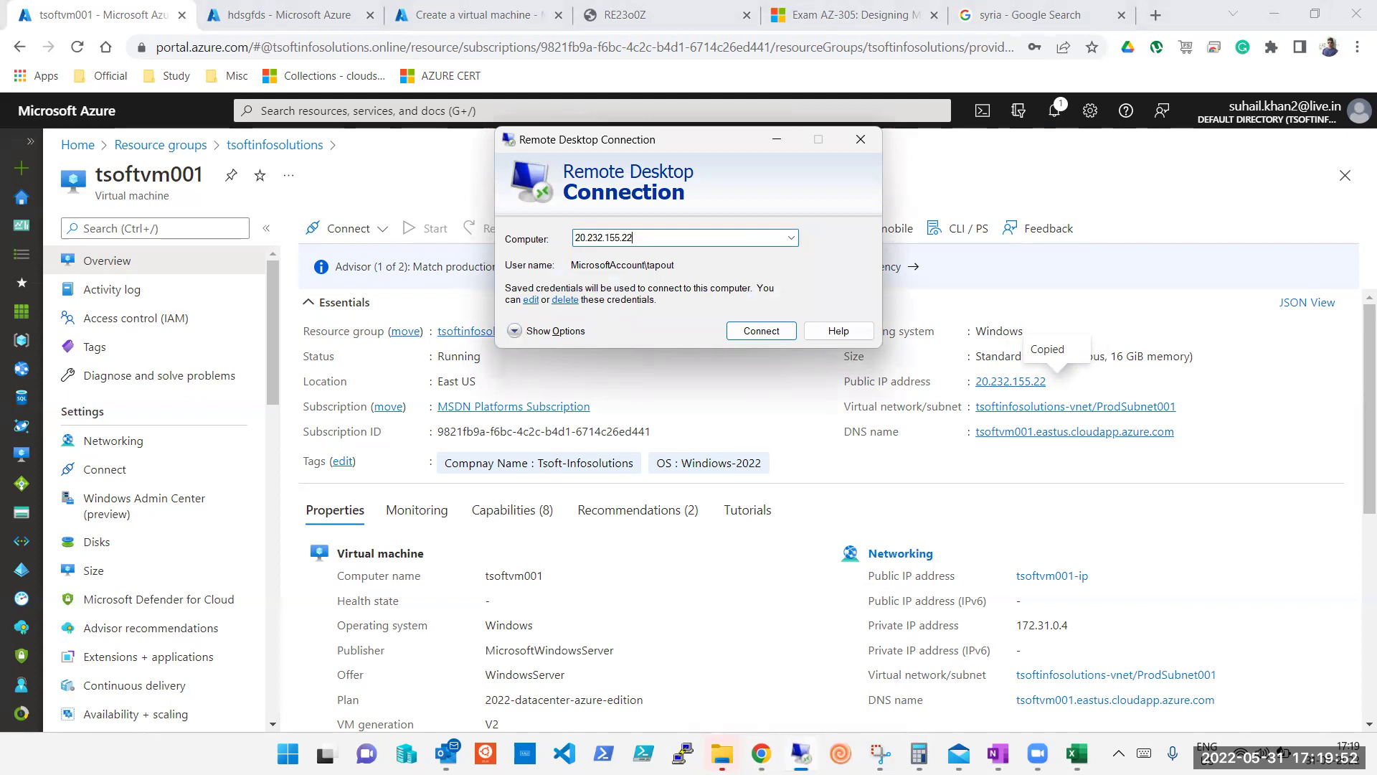
click(777, 331)
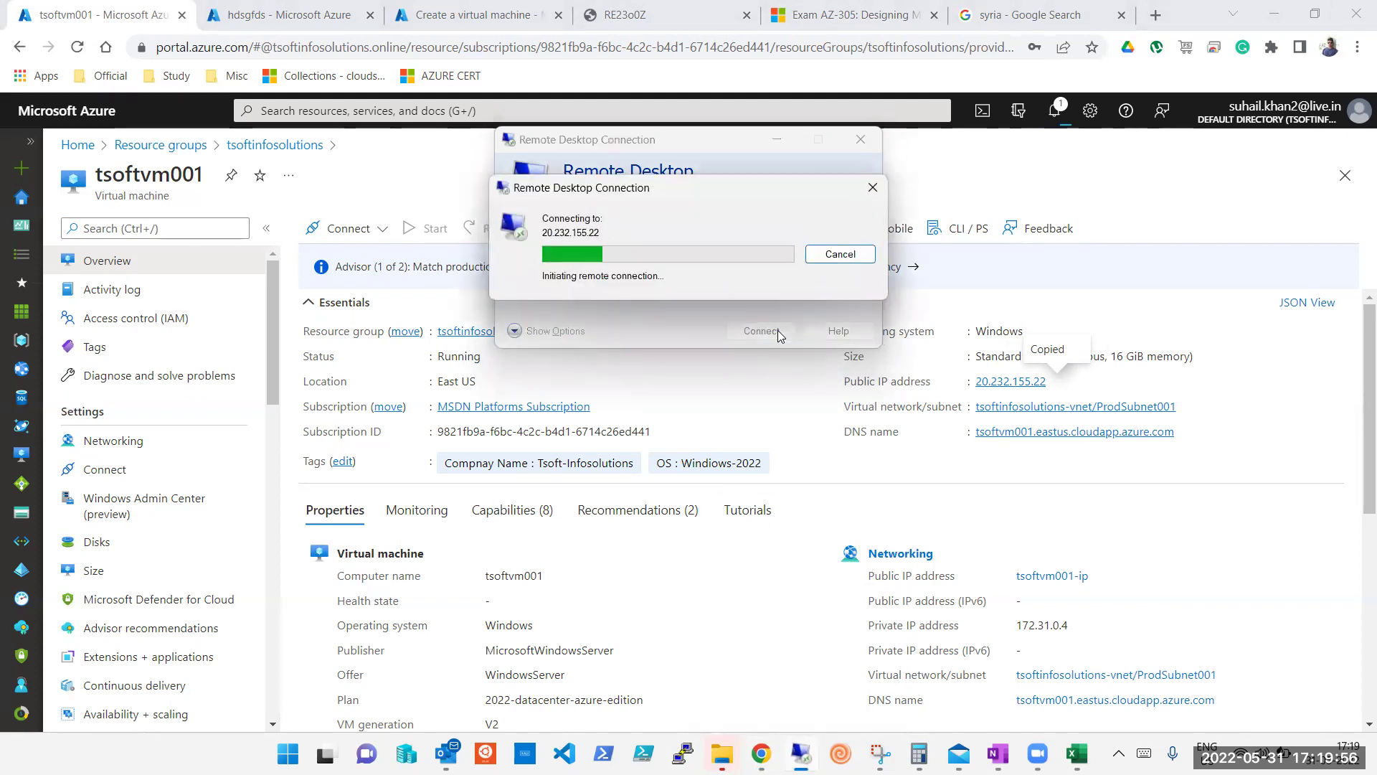
click(873, 187)
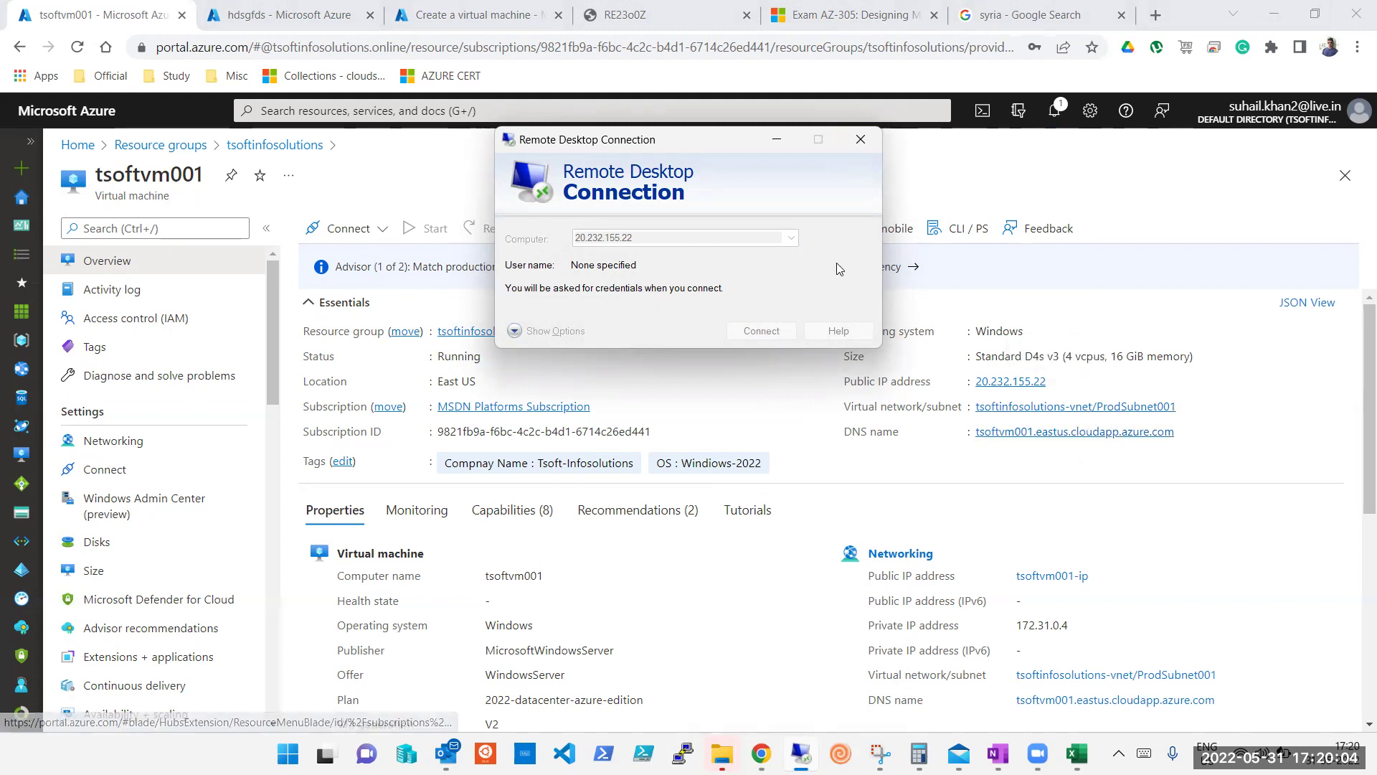
click(859, 144)
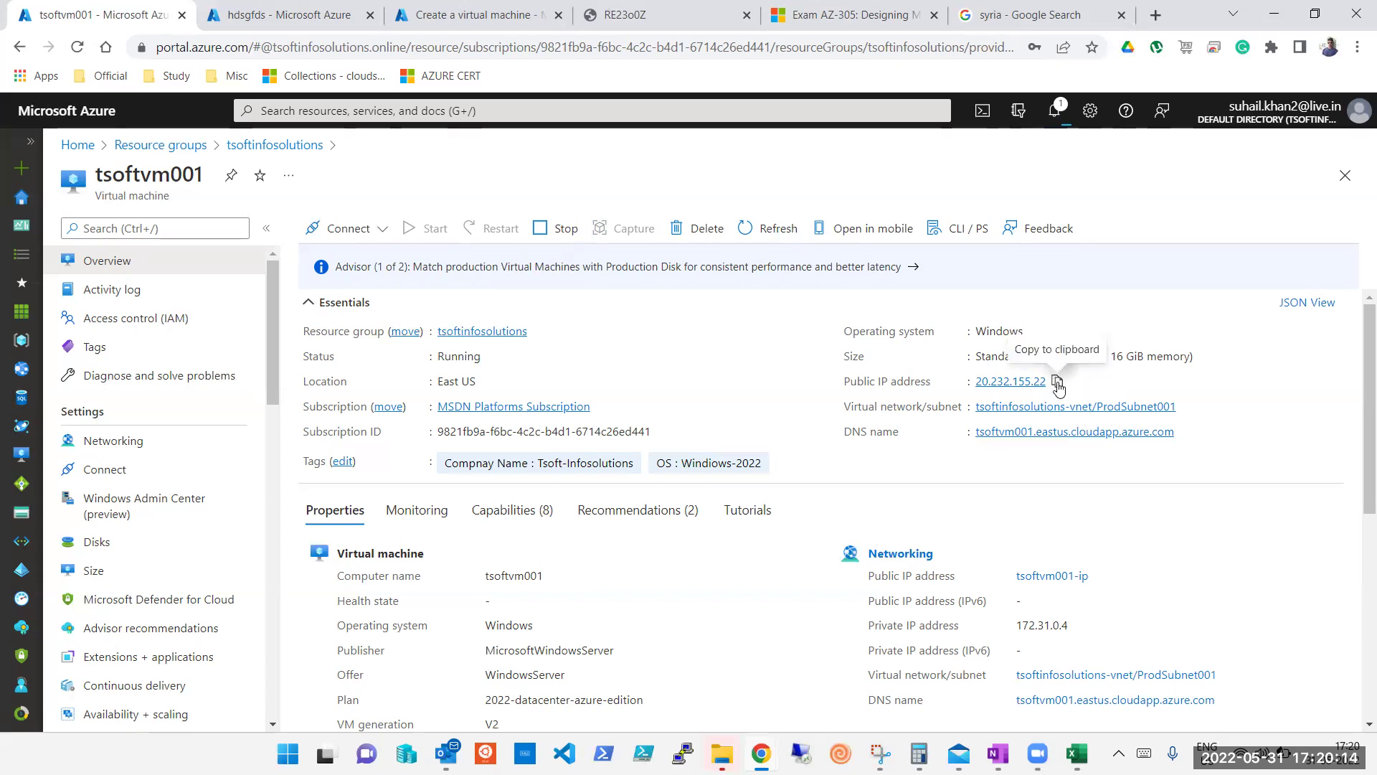
Download the RDP file for tsoftvm001 with its DNS name and port 3389, saving it to the Desktop as tsoftvm001.rdp.
click(387, 230)
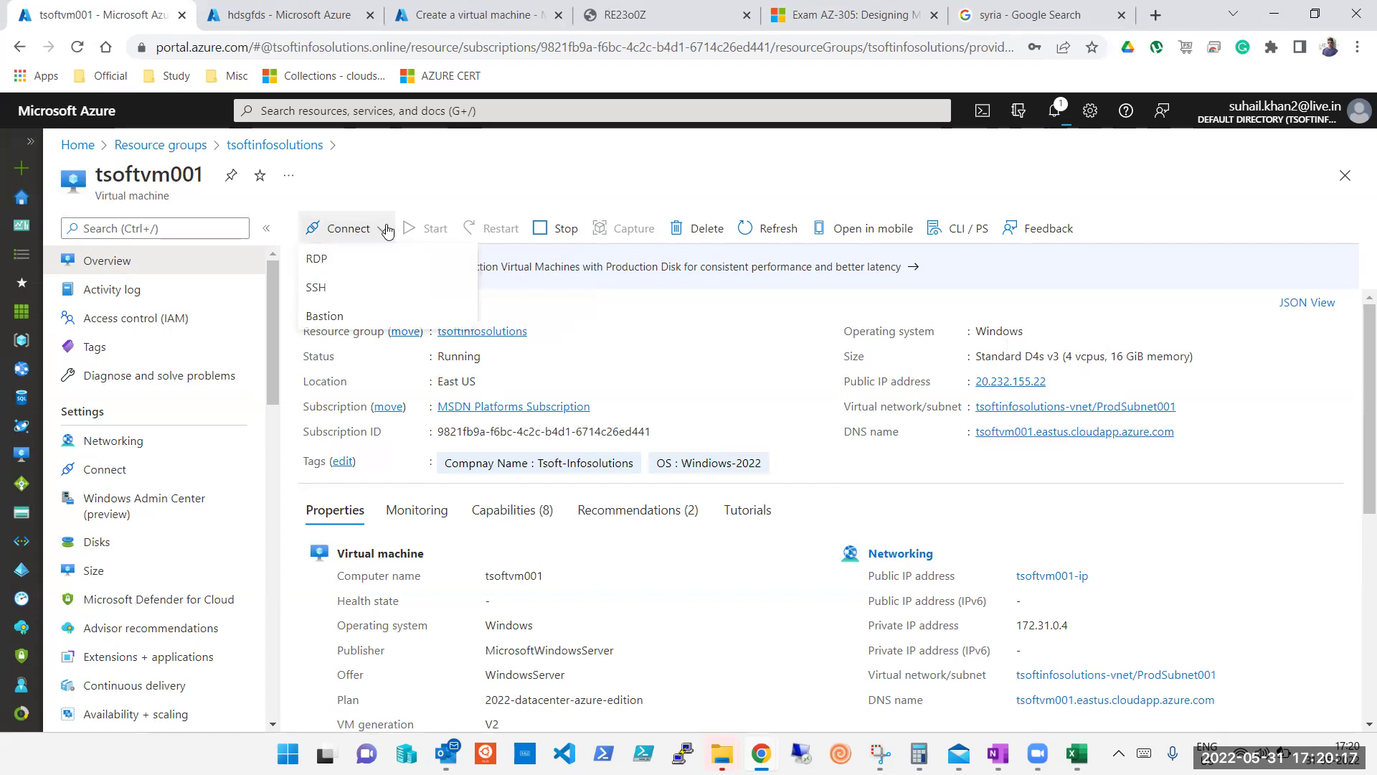
click(358, 264)
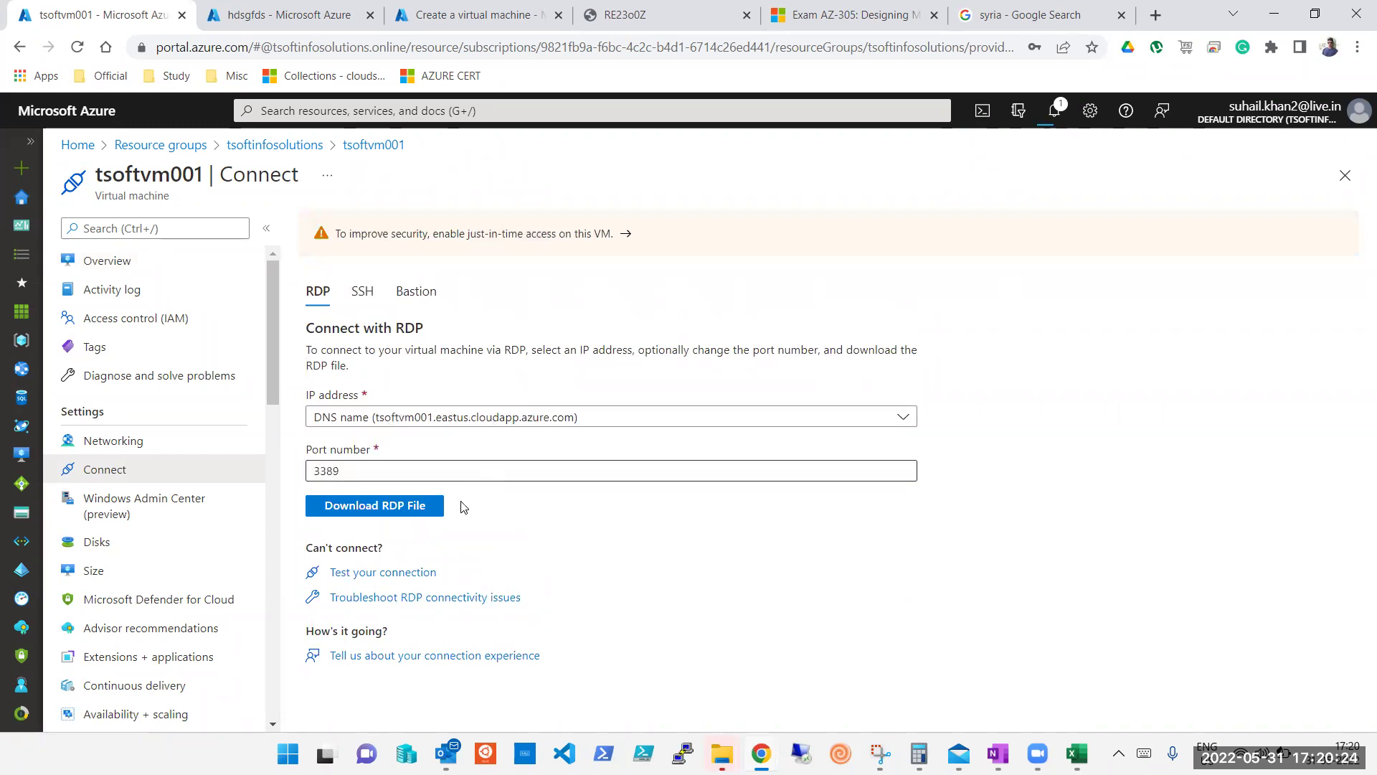
click(397, 516)
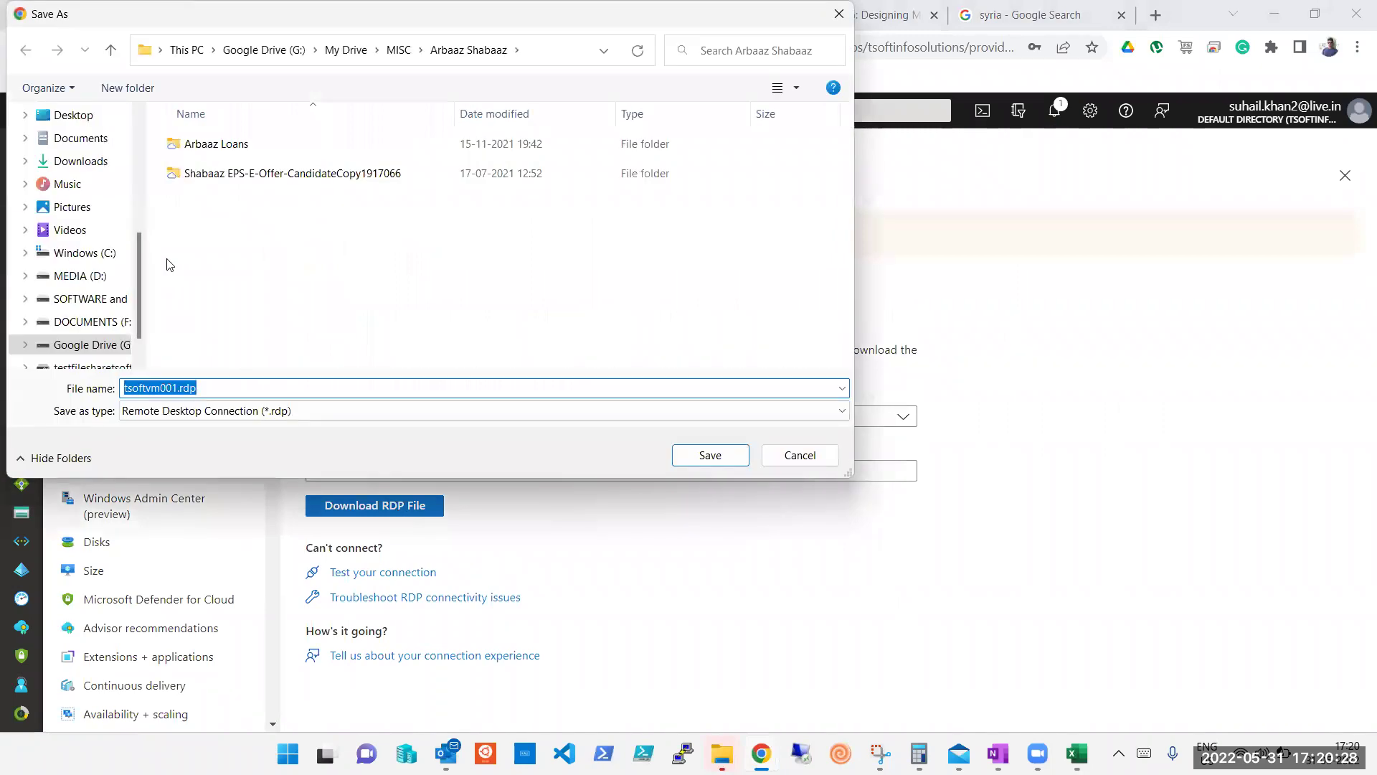
scroll(141, 257, up, 5)
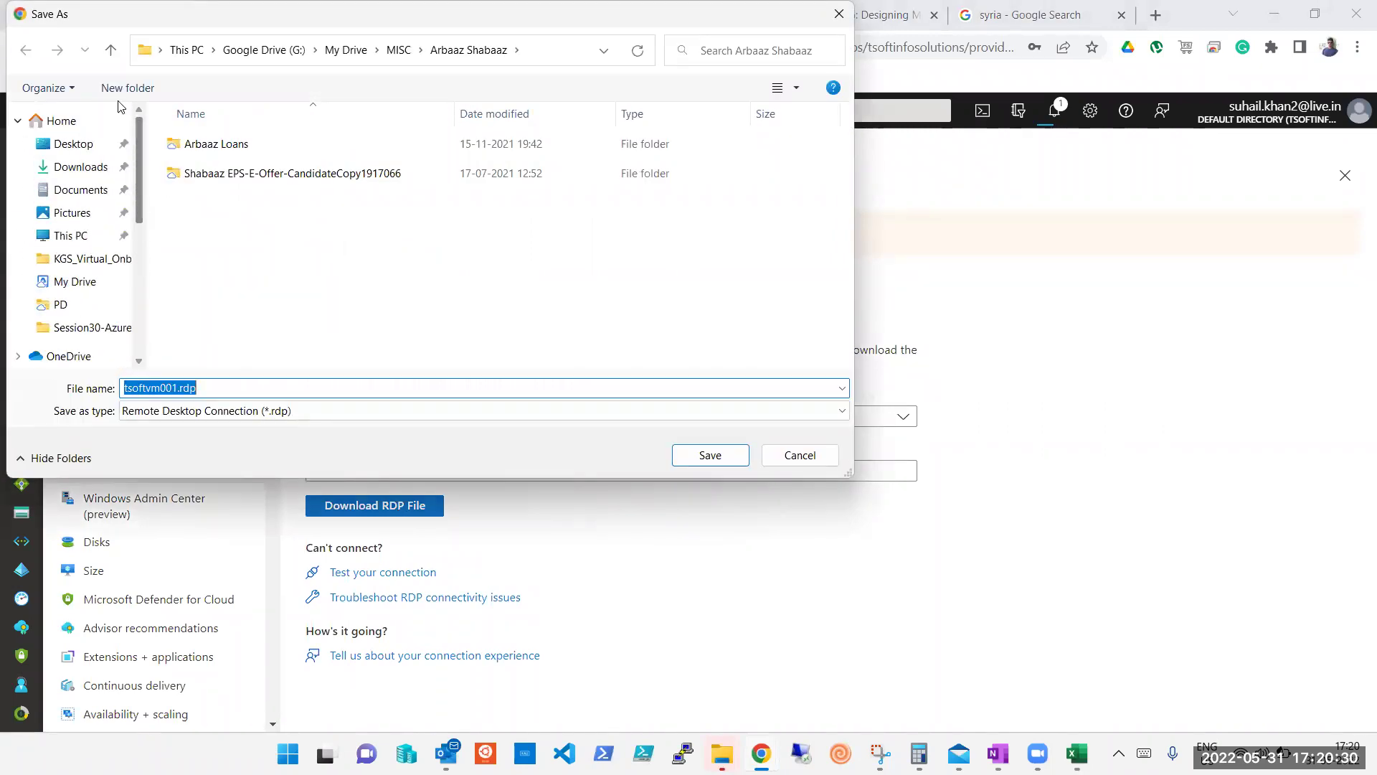
click(91, 153)
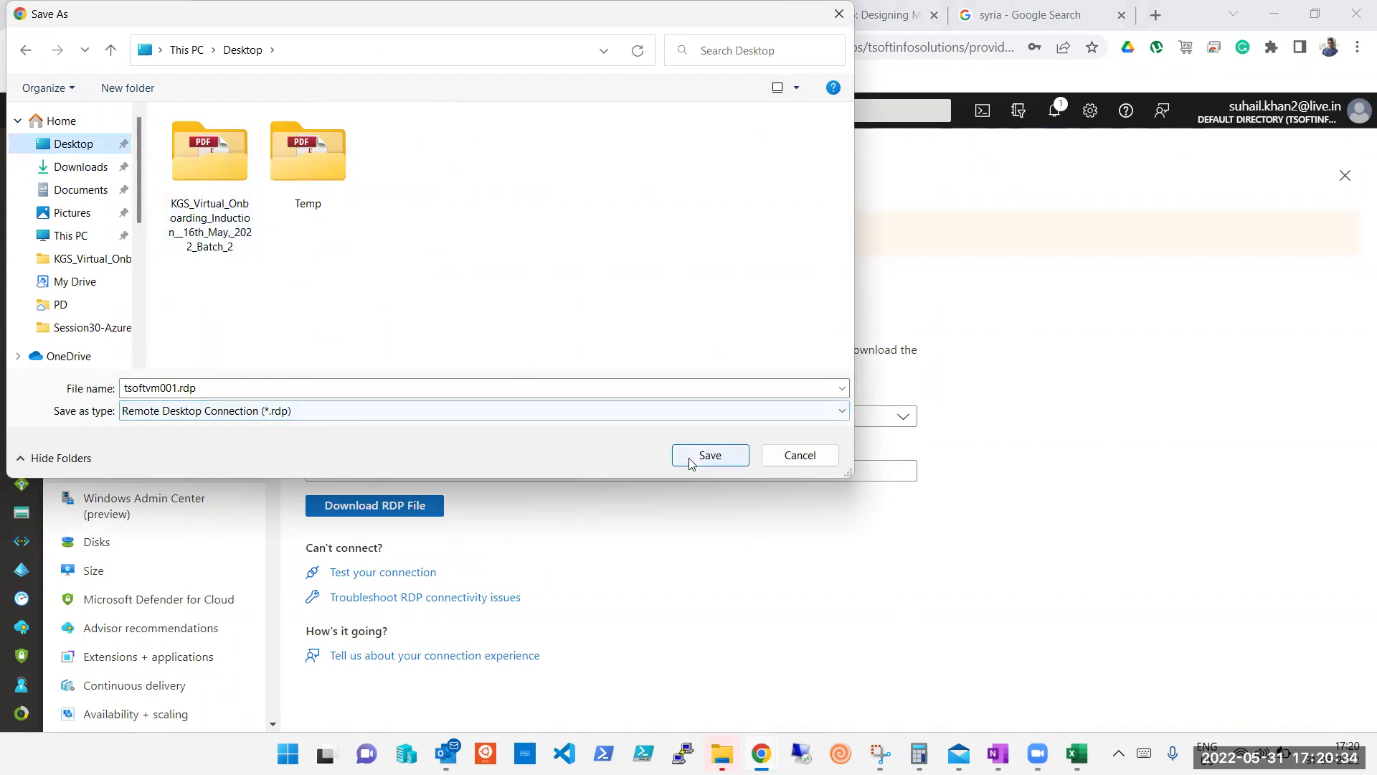
click(710, 456)
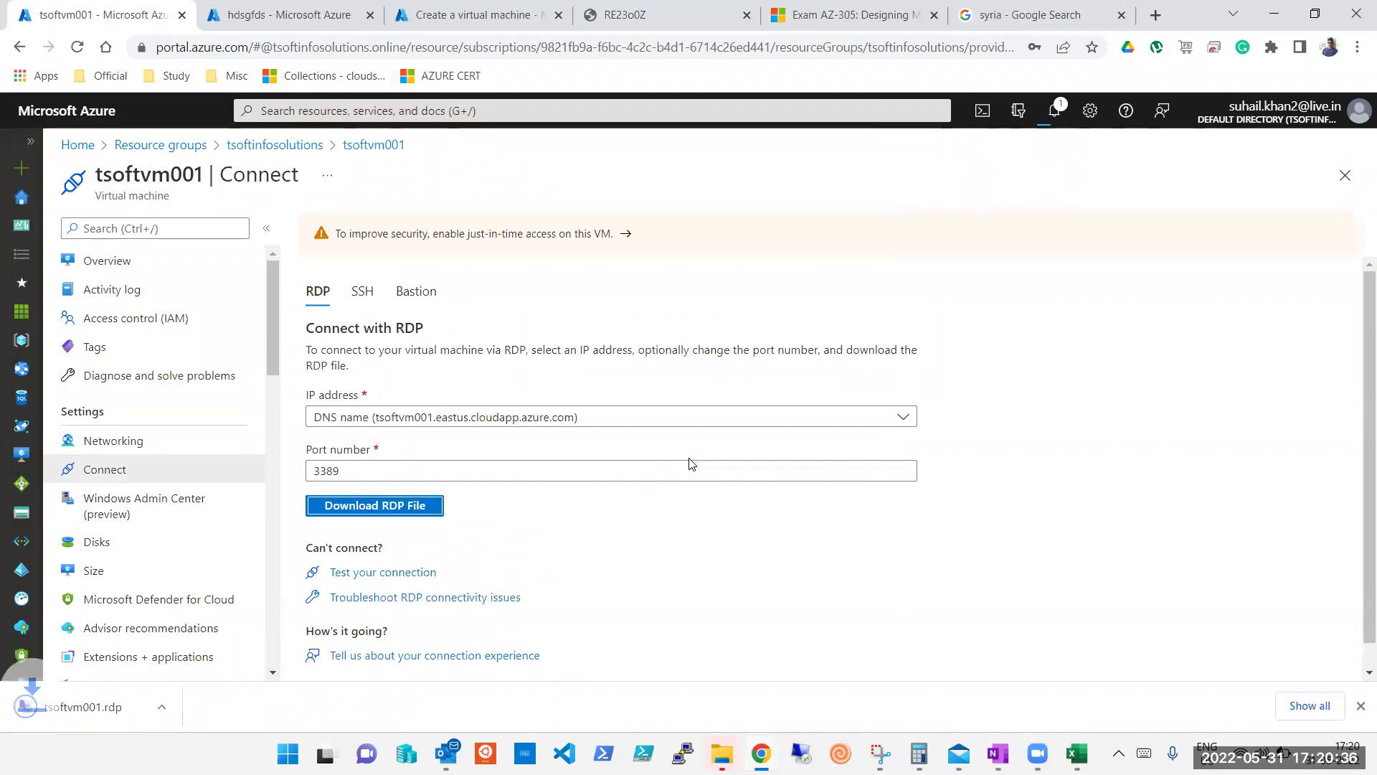
Open the saved tsoftvm001.rdp file from the Windows desktop and accept the remote connection despite its unknown publisher.
key(super+d)
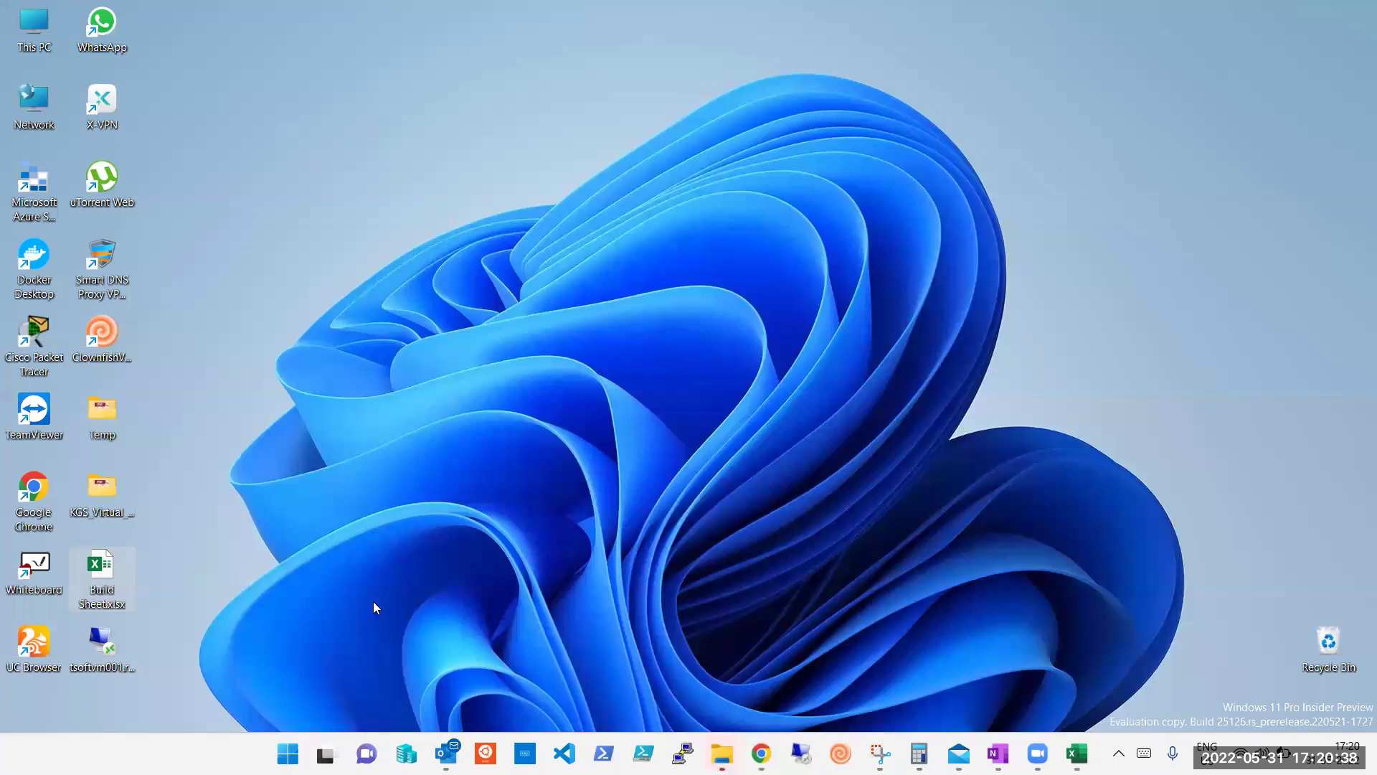
click(288, 603)
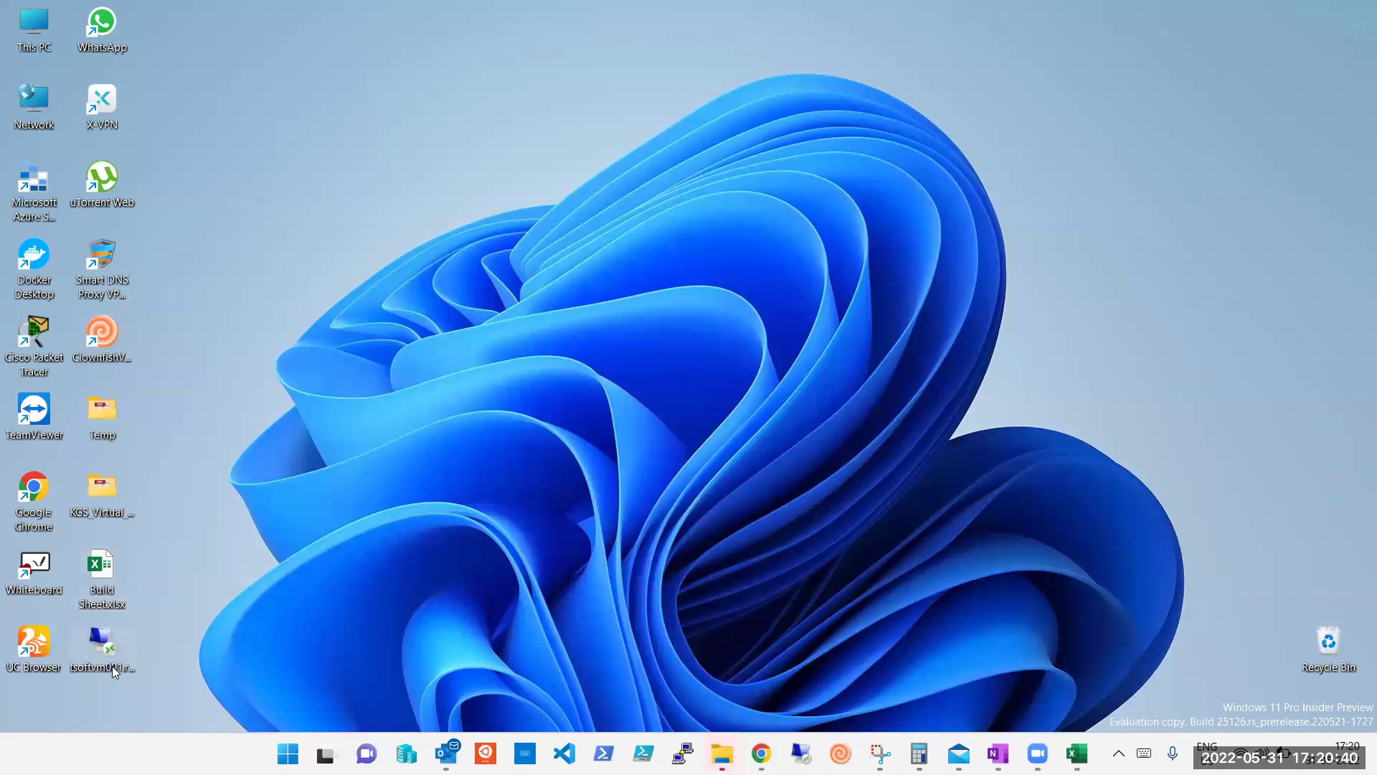
double_click(101, 649)
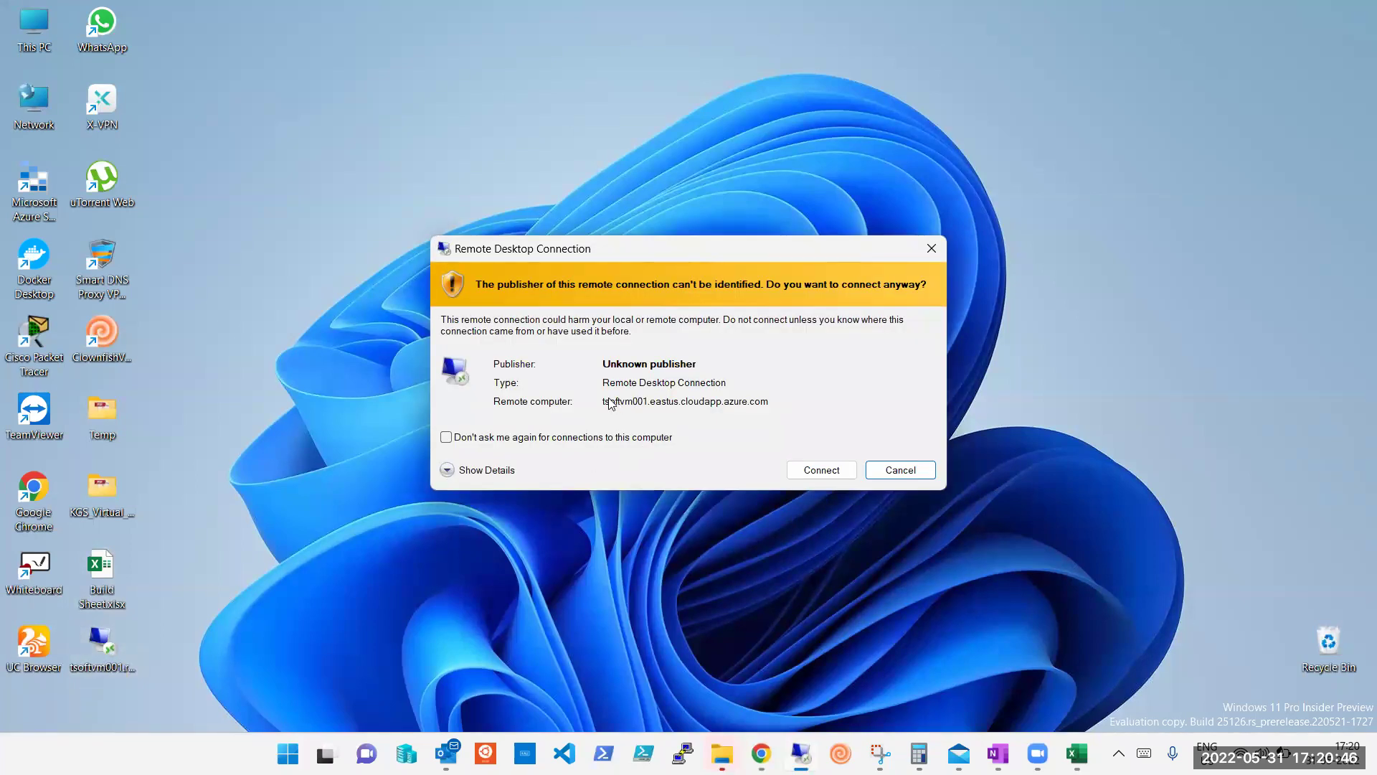
click(816, 467)
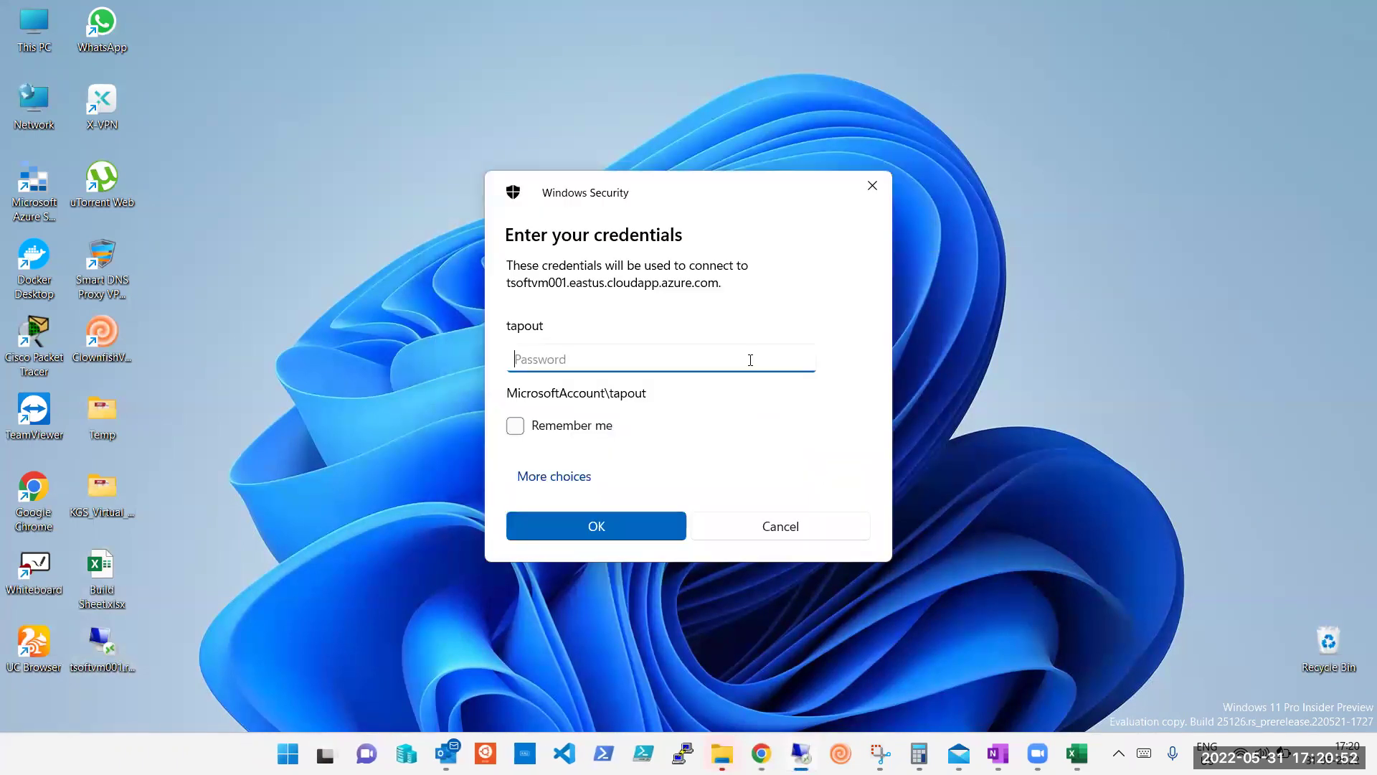
Dismiss the remote connection's credentials prompt and delete the tsoftvm001.rdp file from the Windows desktop.
click(868, 189)
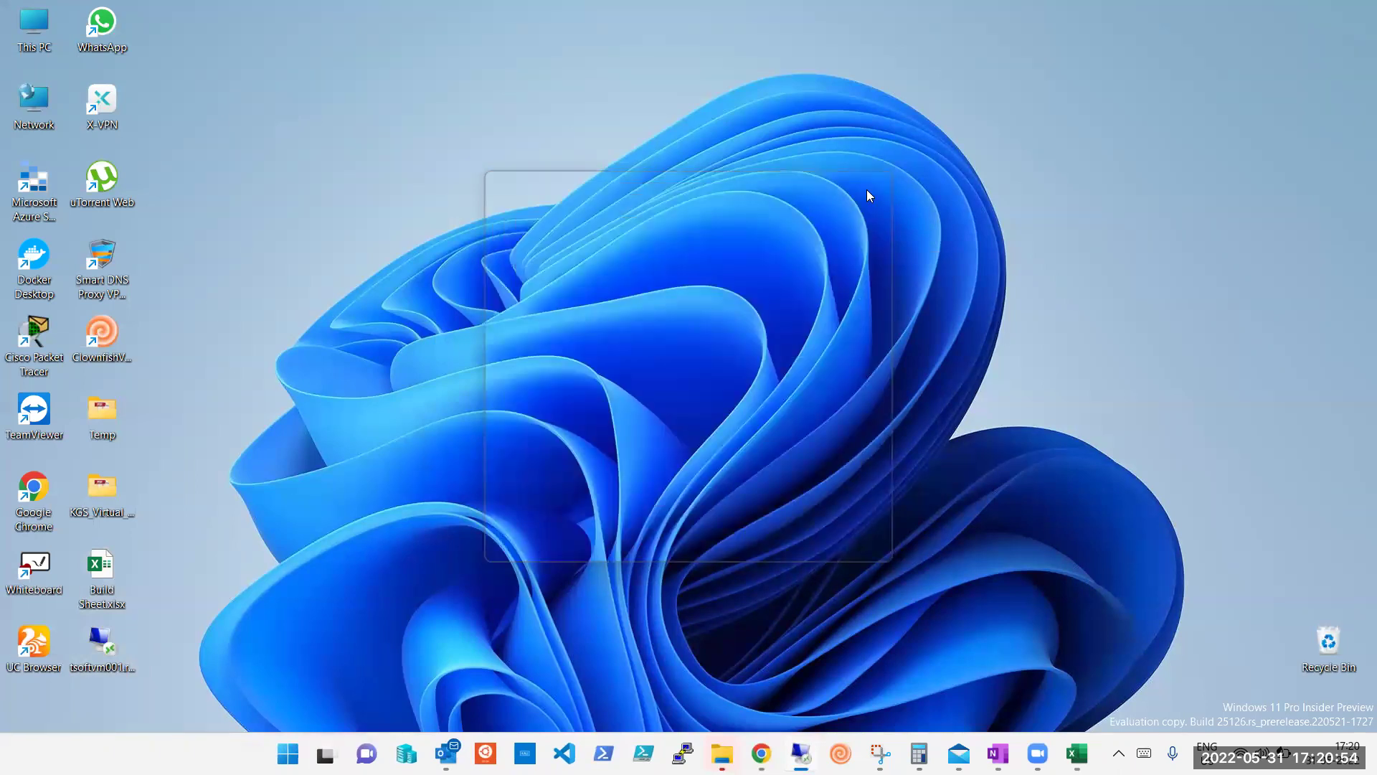
click(271, 656)
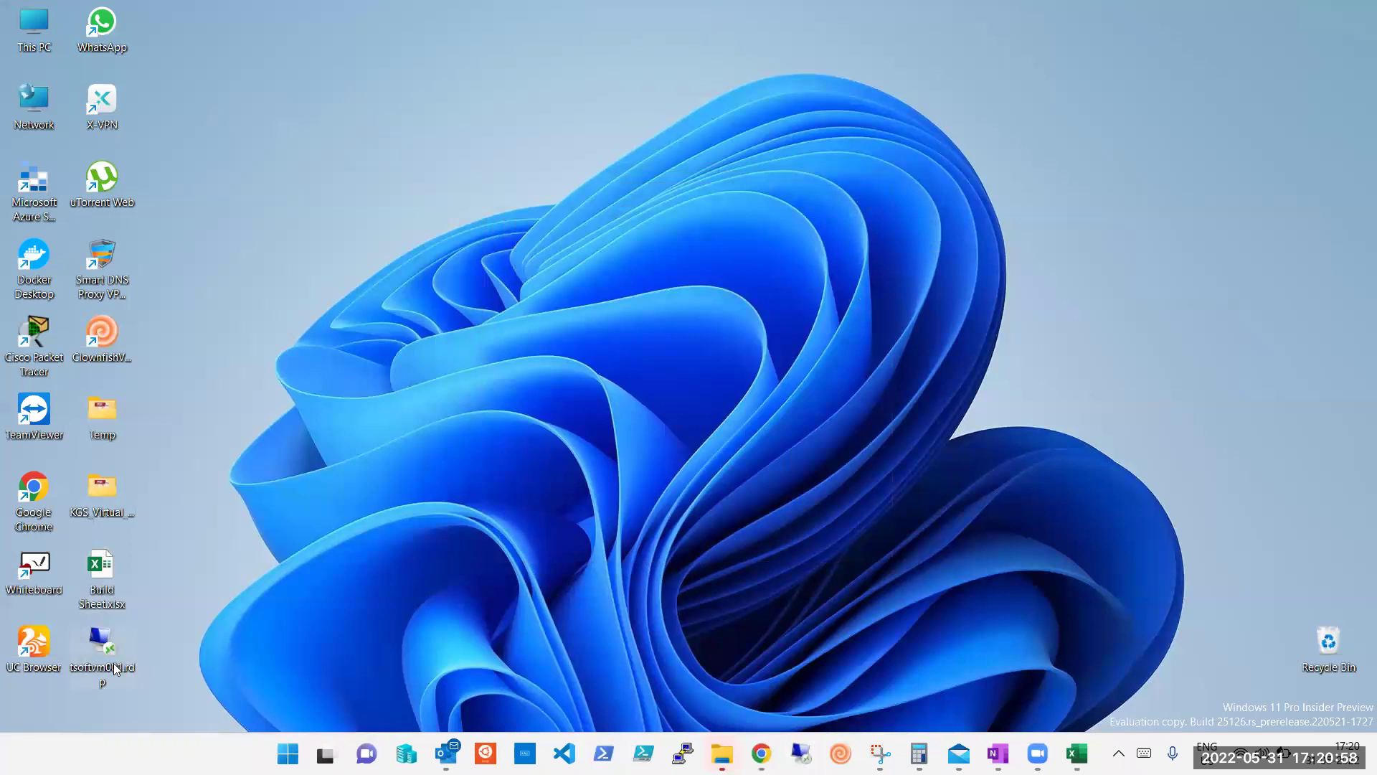
key(Delete)
key(Return)
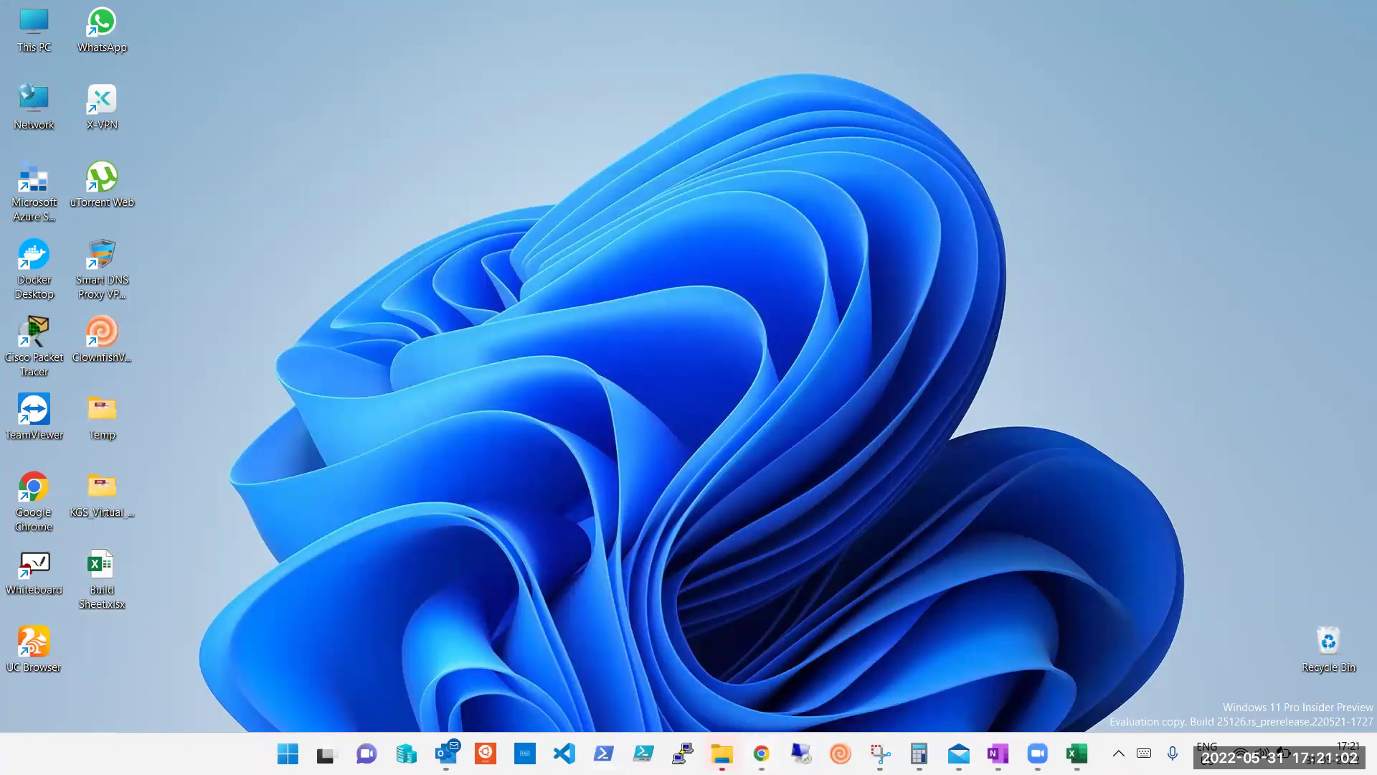
Switch back to the Azure portal in Chrome and show the SSH connection instructions for tsoftvm001.
mouse_move(761, 753)
click(847, 667)
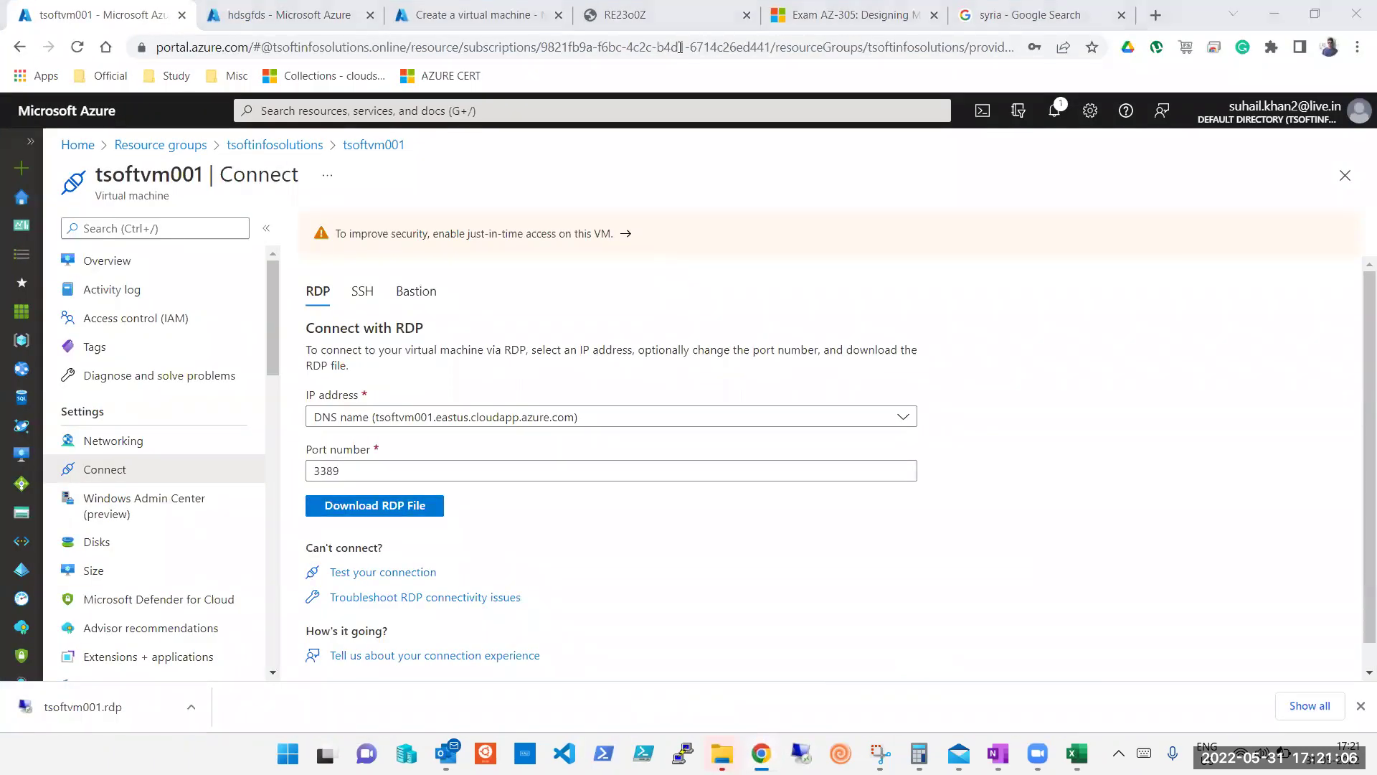
click(371, 302)
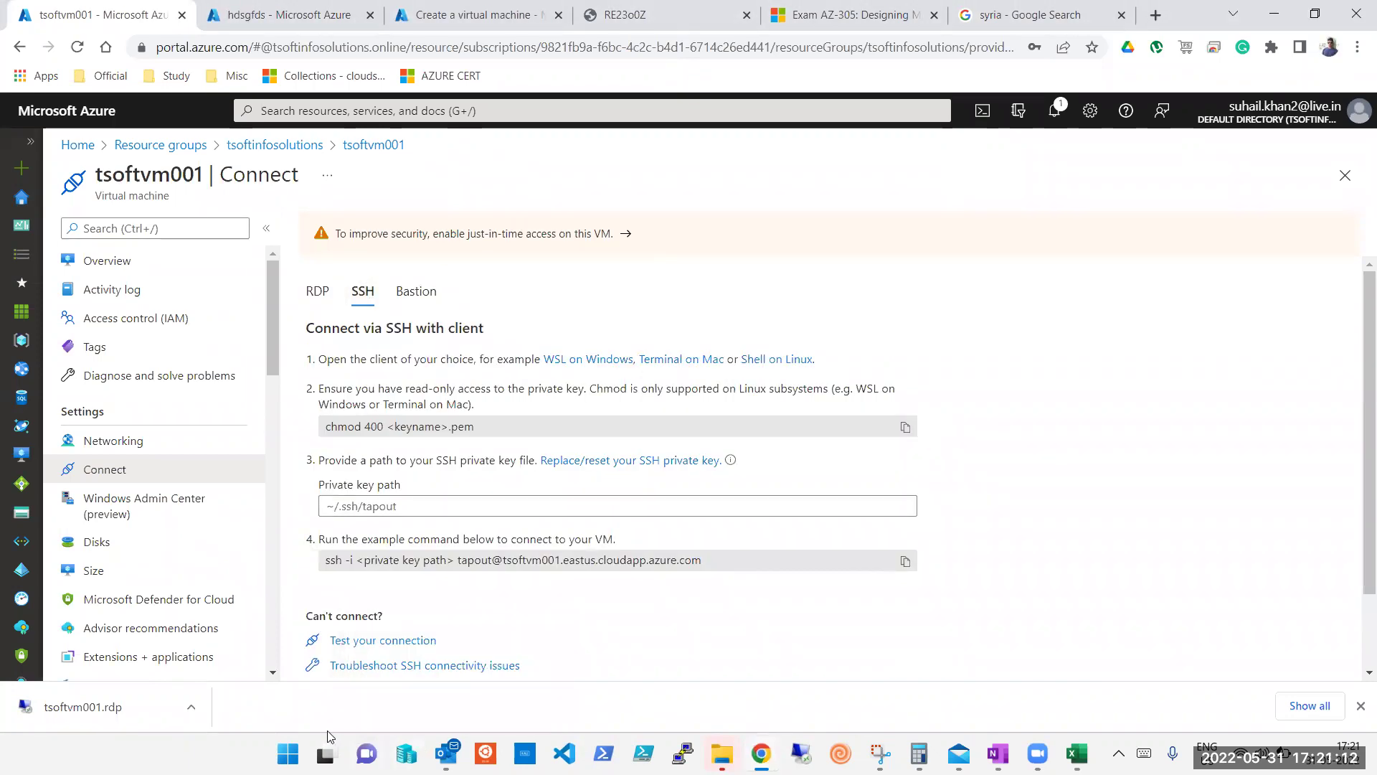
Try to open an SSH session to 20.232.155.22 on port 22 with PuTTY, and close the session window.
click(288, 753)
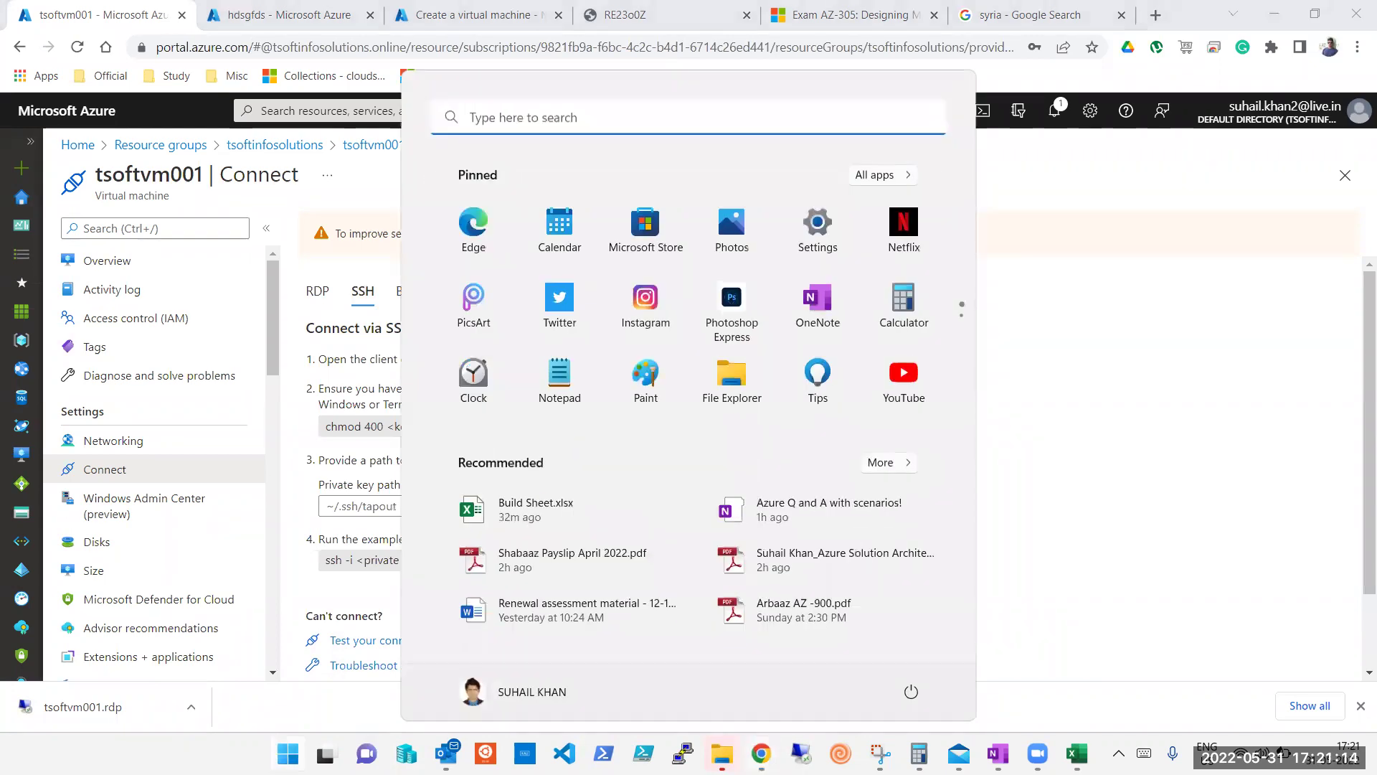
text(pu)
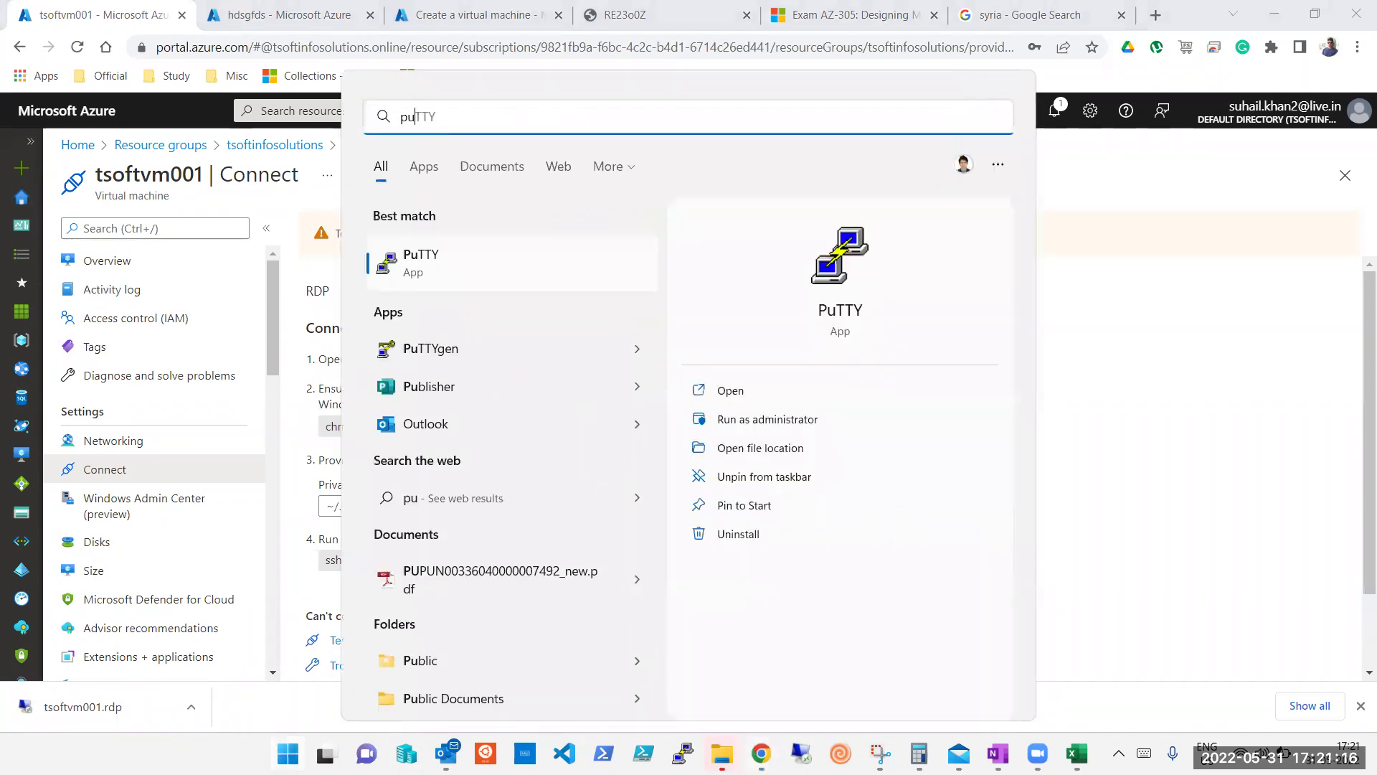
click(493, 272)
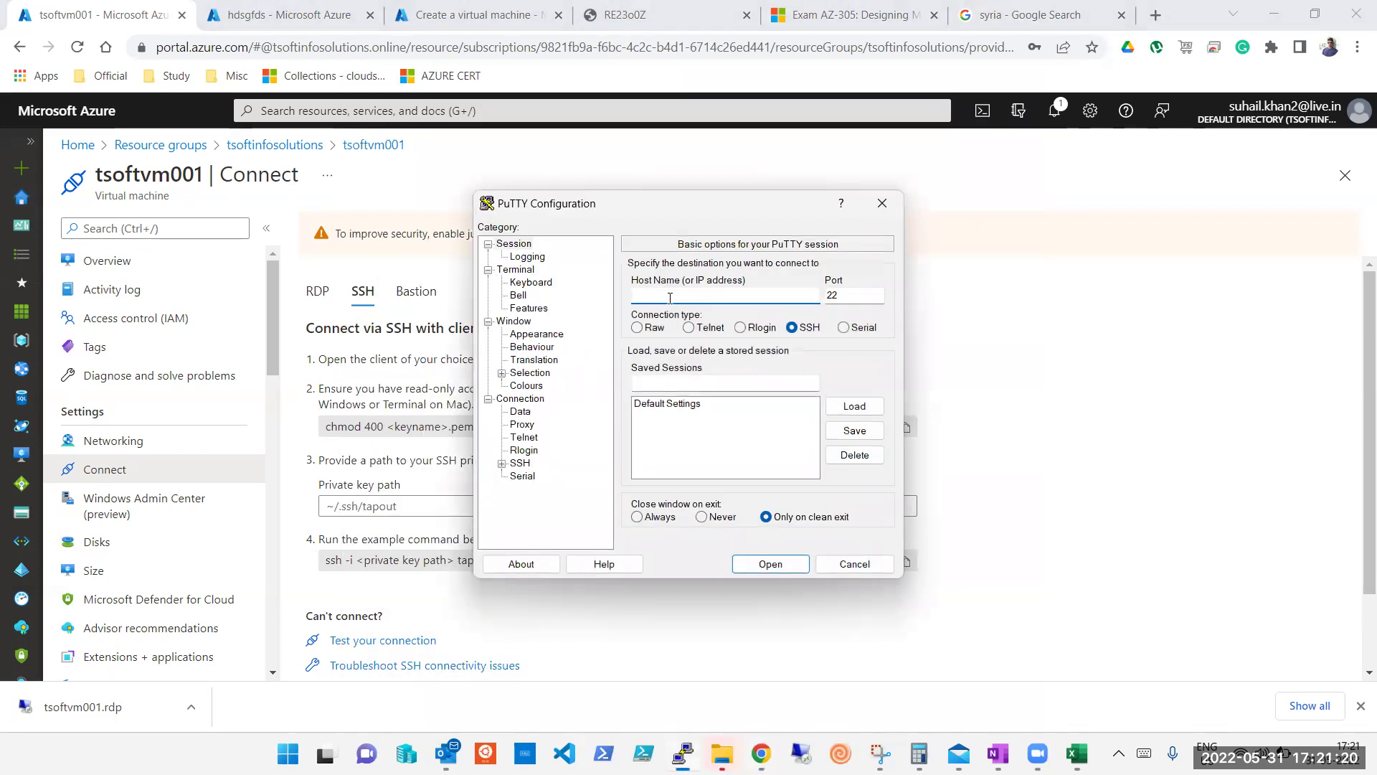
text(20.232.155.22)
click(771, 564)
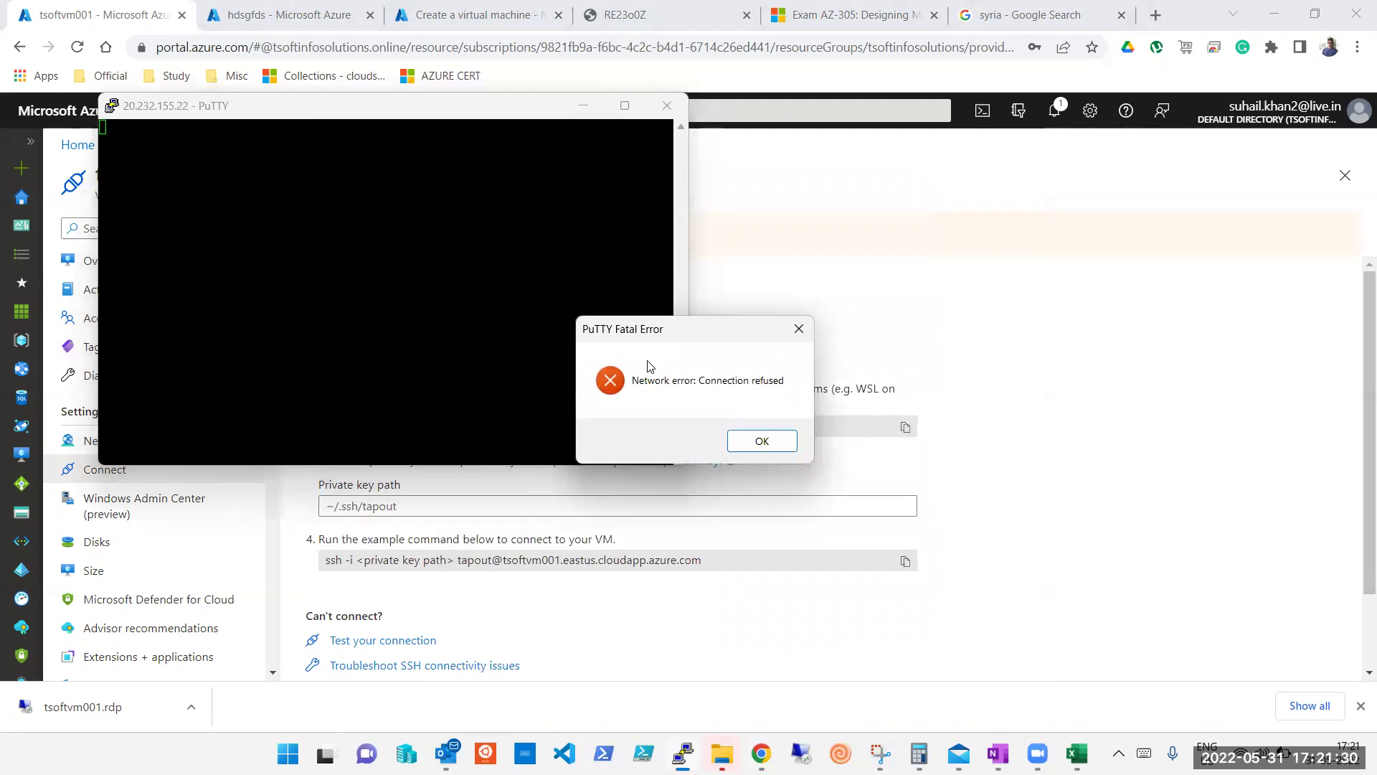
click(784, 440)
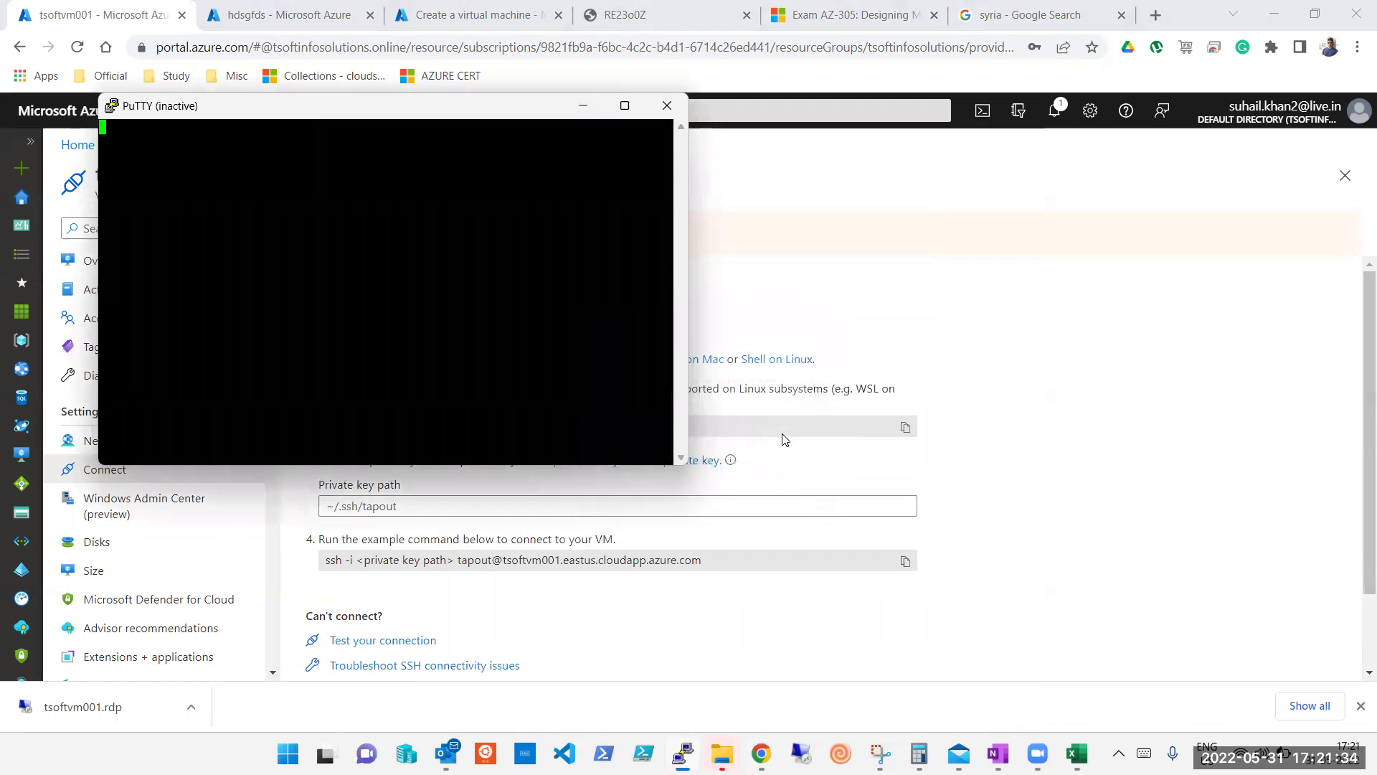
click(667, 106)
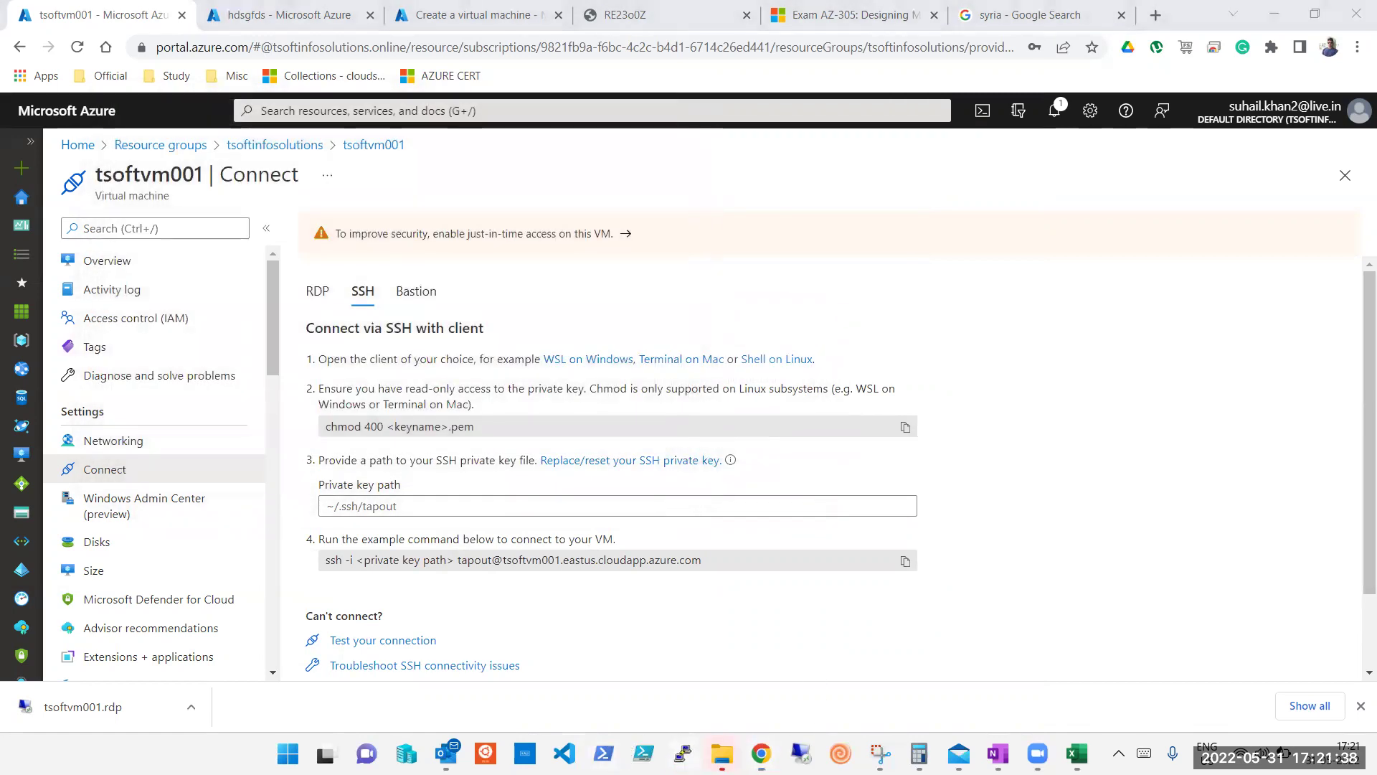
click(683, 753)
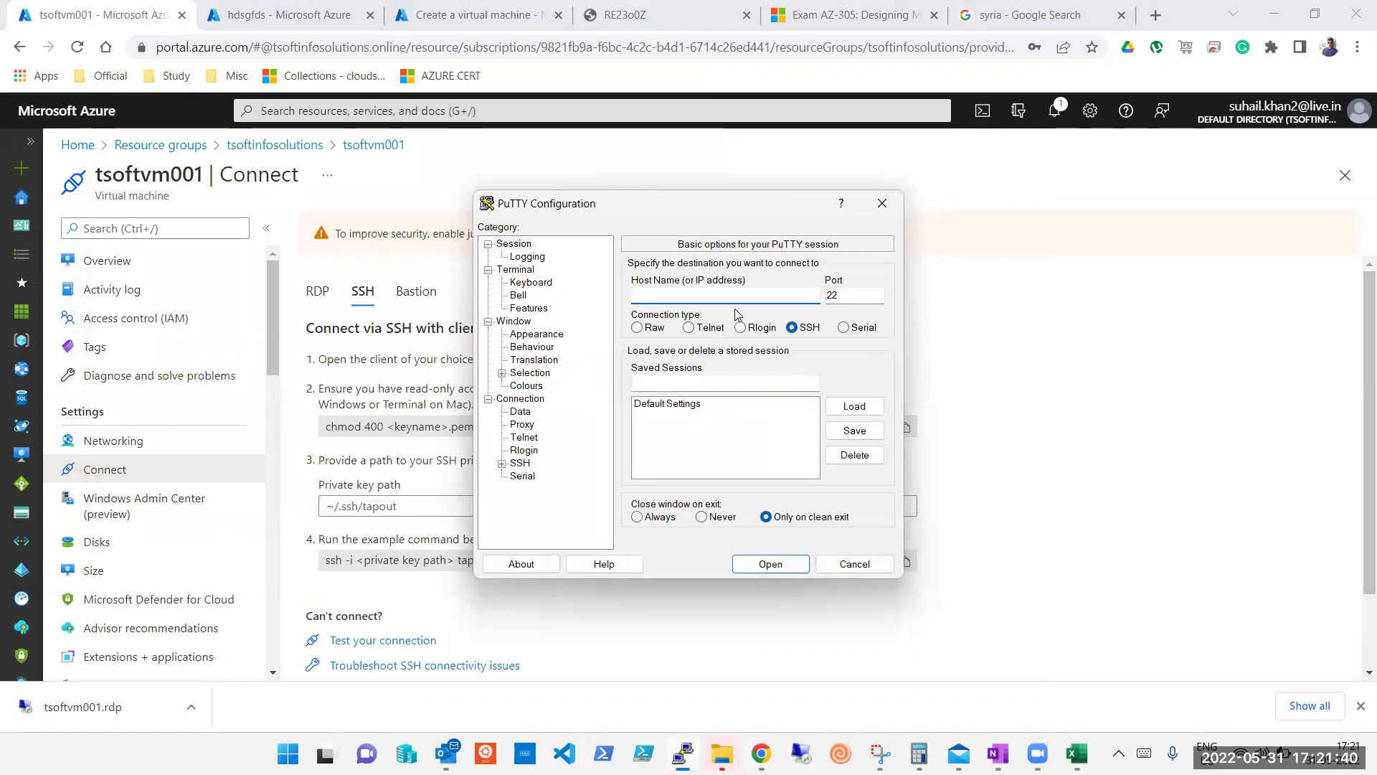
click(801, 753)
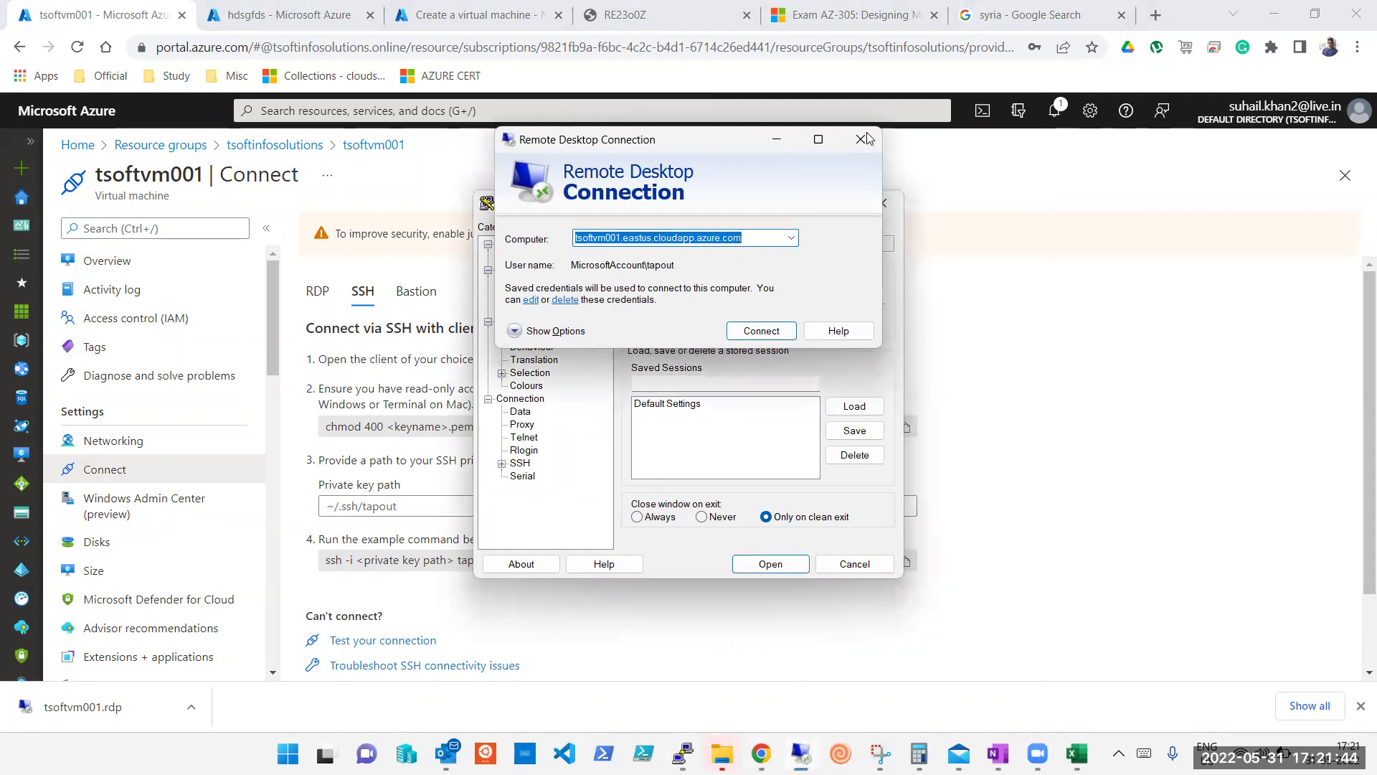
click(867, 138)
click(884, 200)
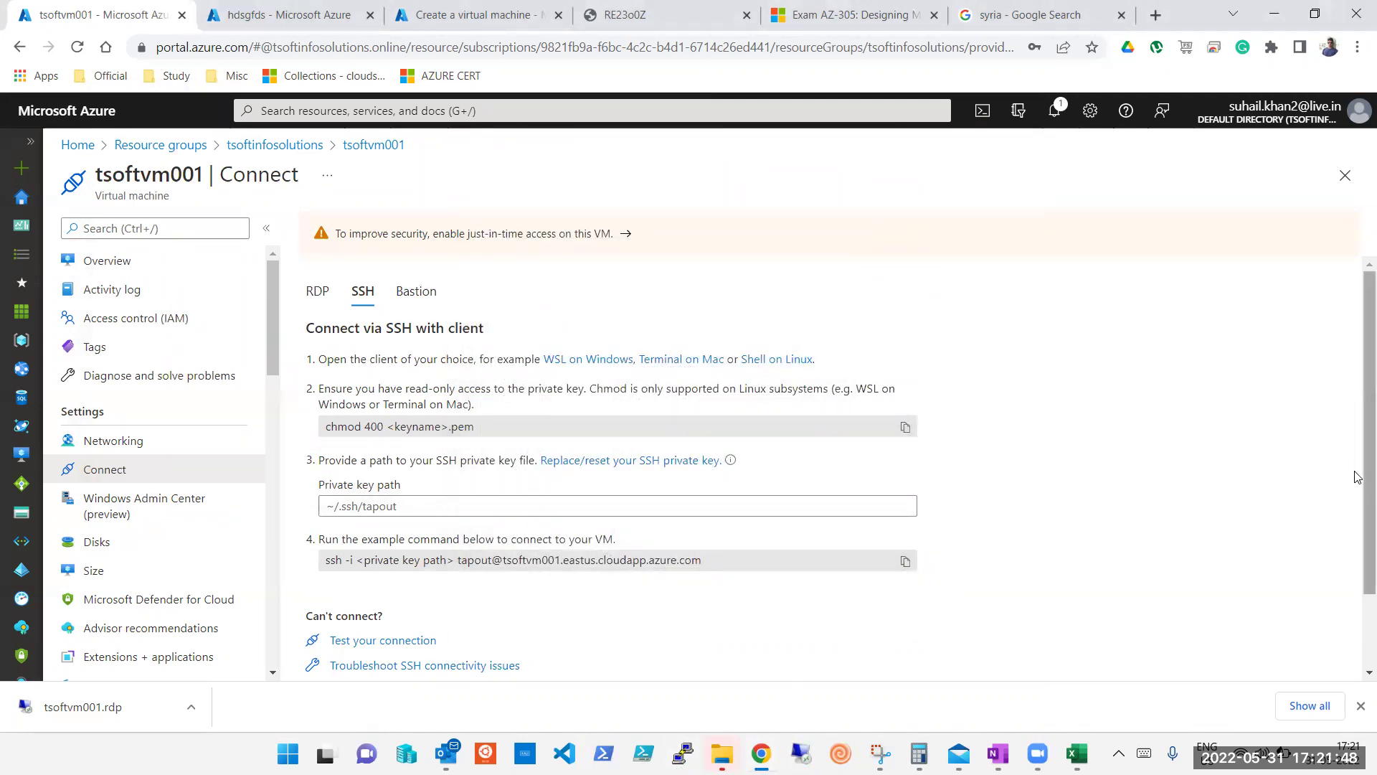
Look through the Bastion connection option for tsoftvm001 and return to its RDP connection settings.
scroll(1358, 531, down, 2)
click(416, 294)
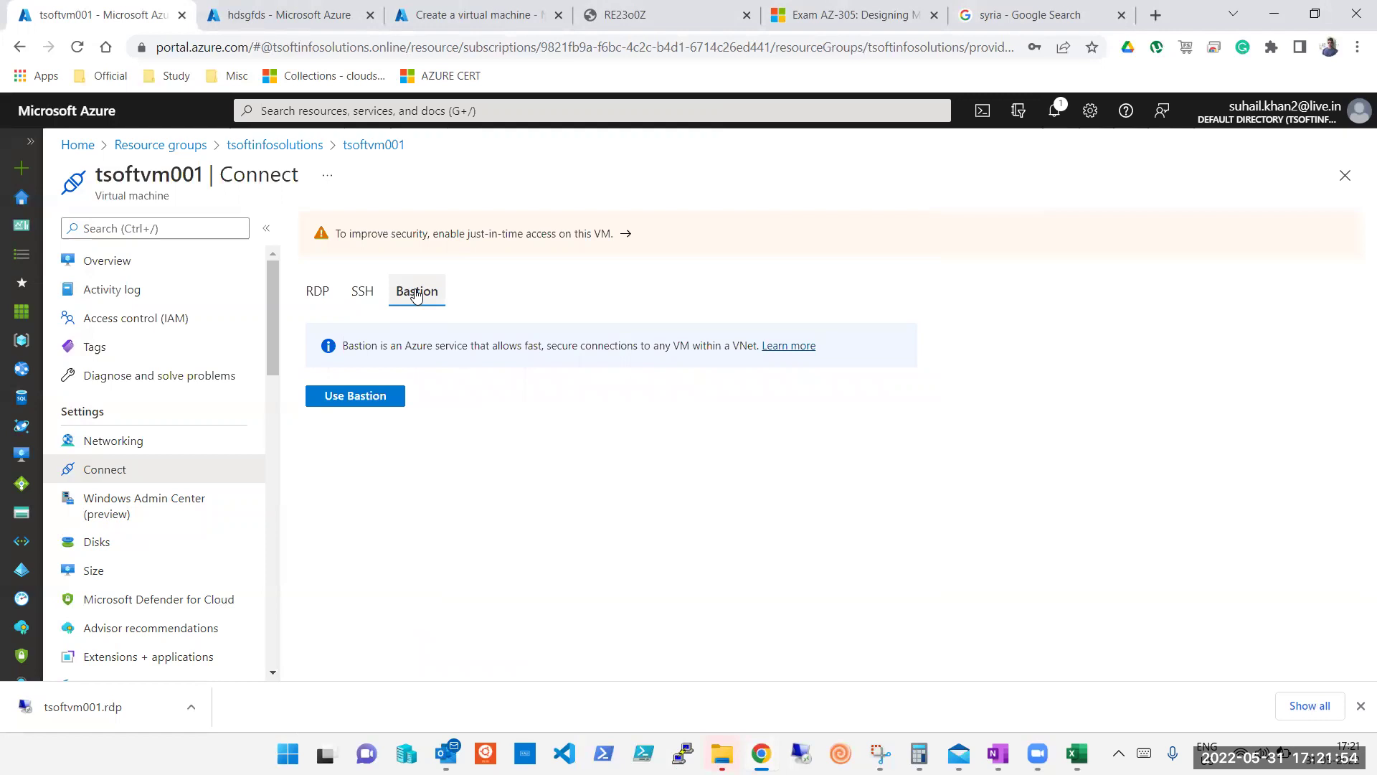
click(317, 294)
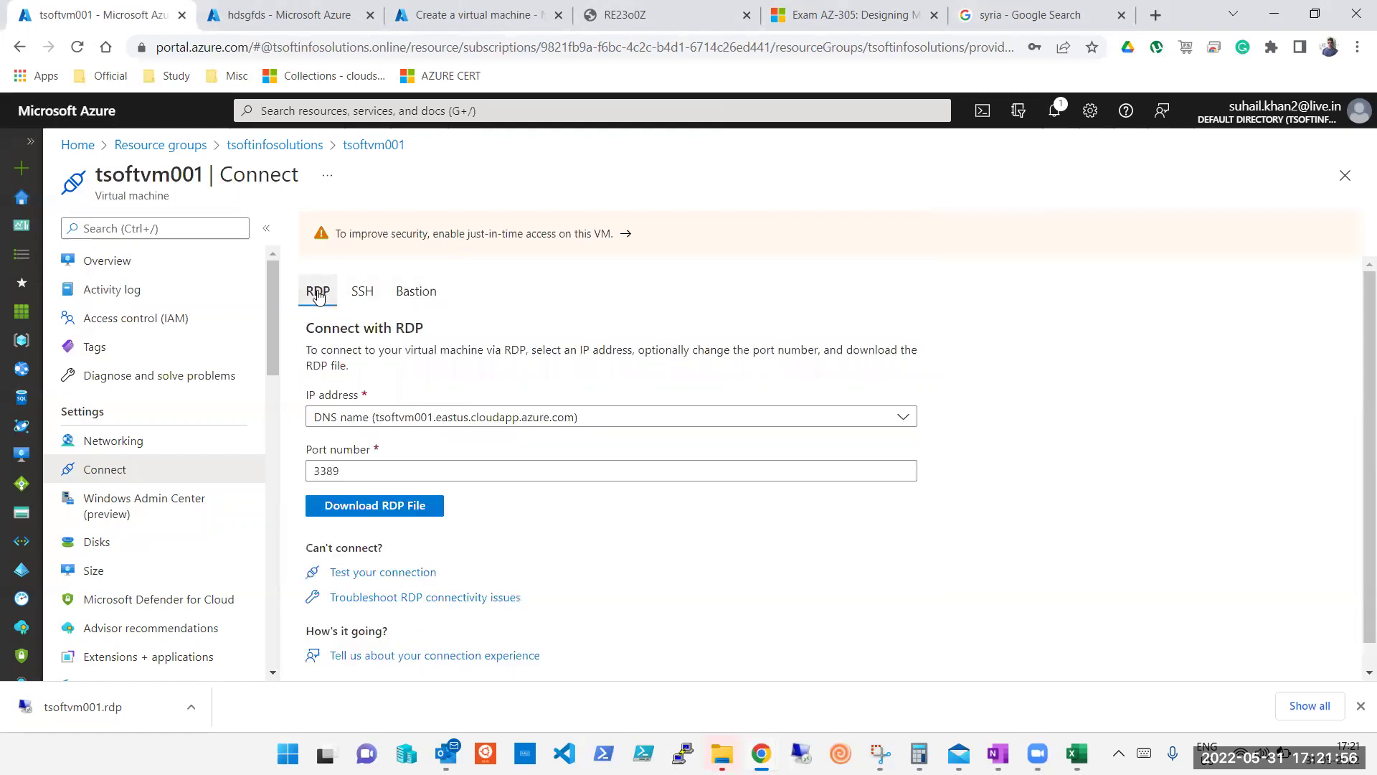
Leave the connection page, reopen the tsoftvm001 overview from the tsoftinfosolutions resource group, and dismiss the browser's download bar.
click(1343, 176)
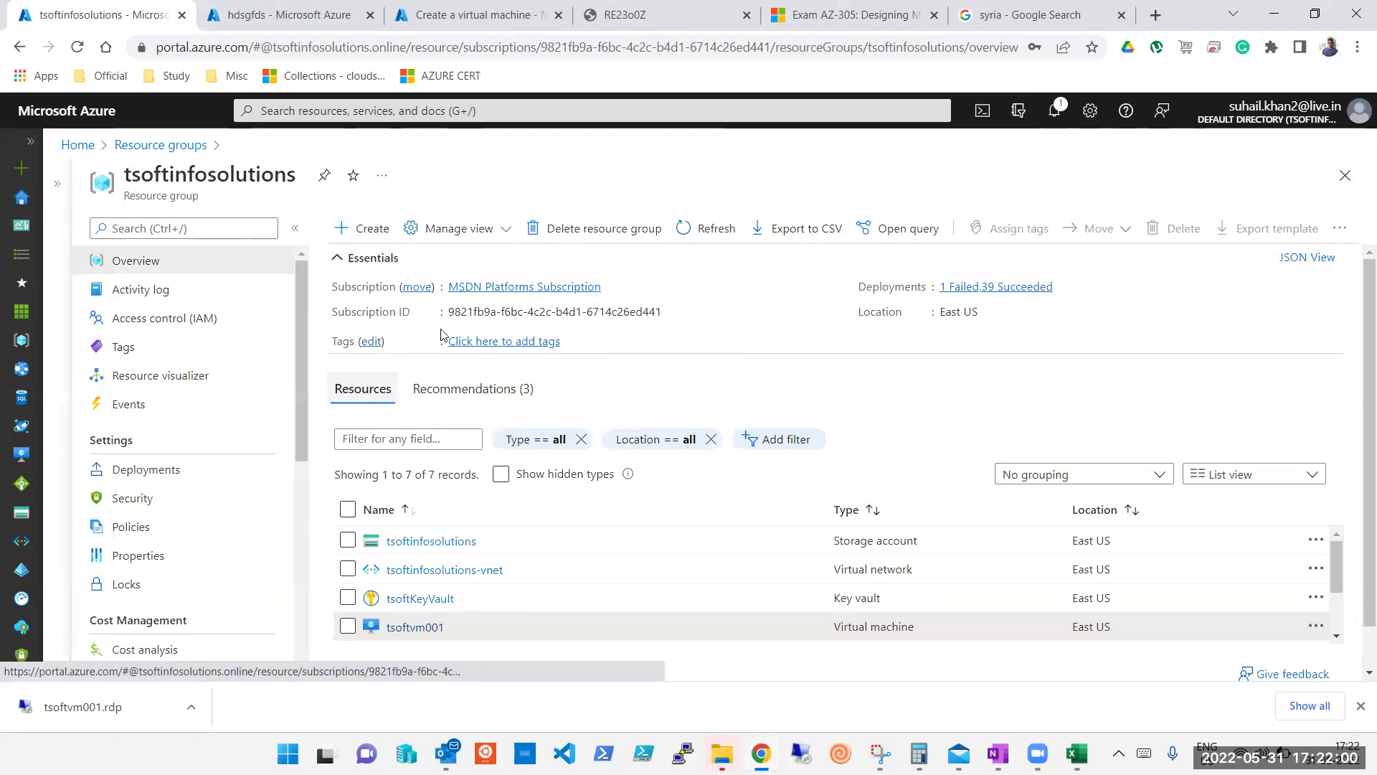
click(453, 625)
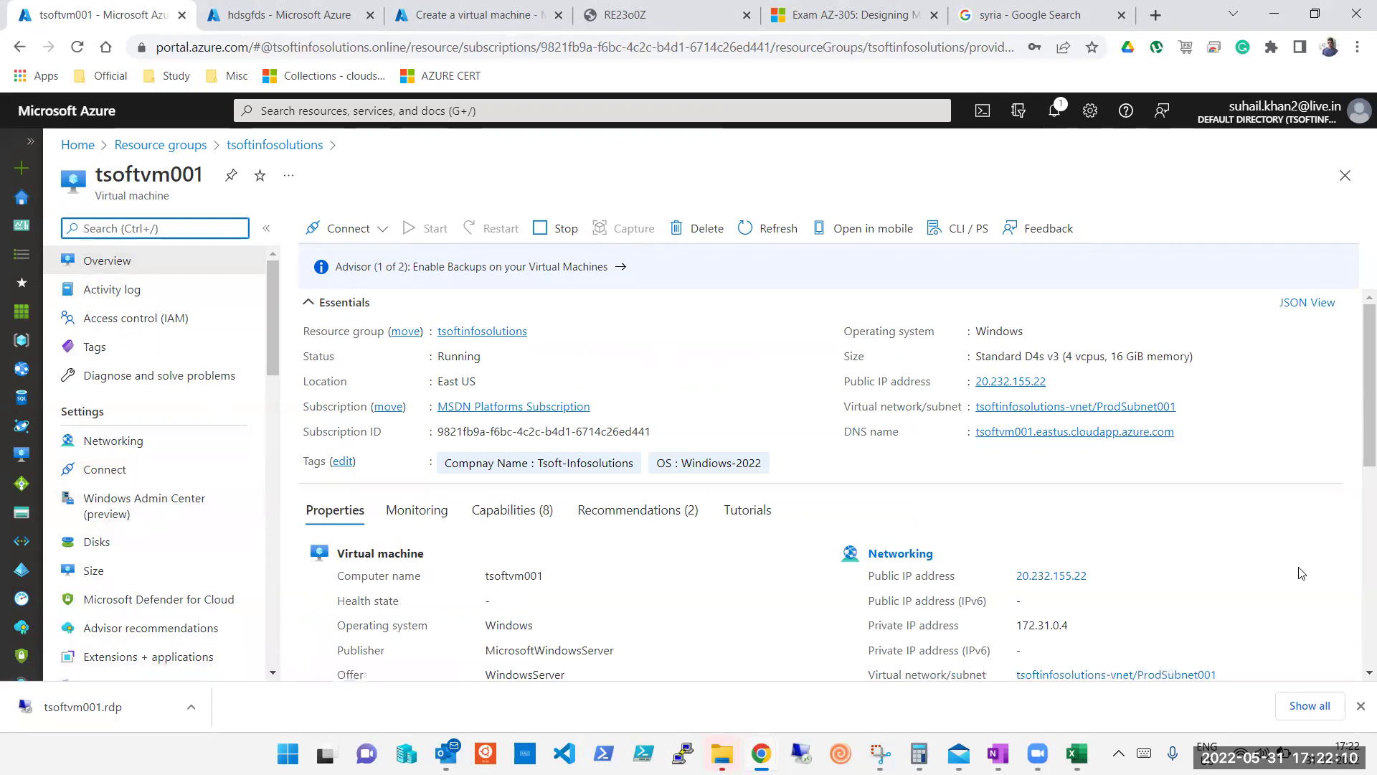
click(1360, 706)
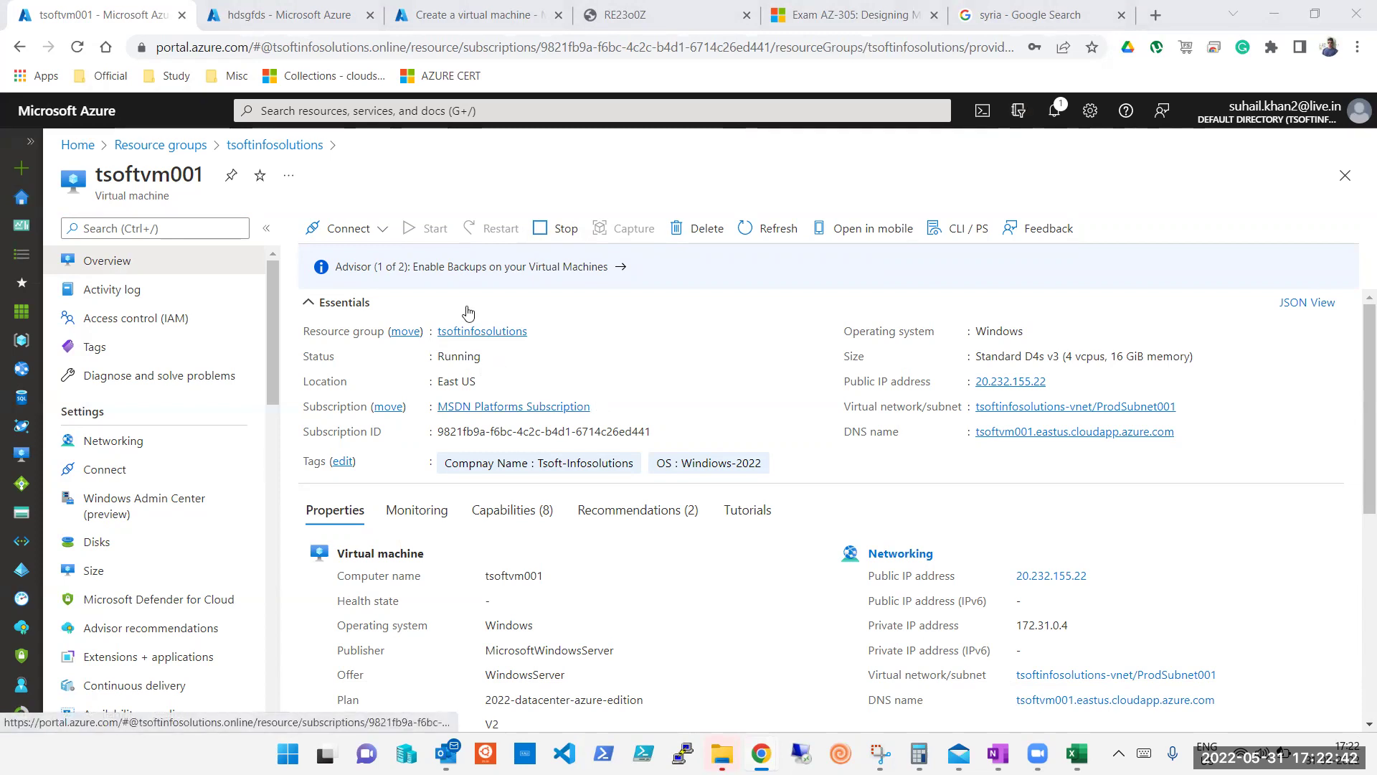
Open DevelopVM1 from the virtual machines list in the browser tab holding the virtual machine creation form, and examine its status.
click(429, 26)
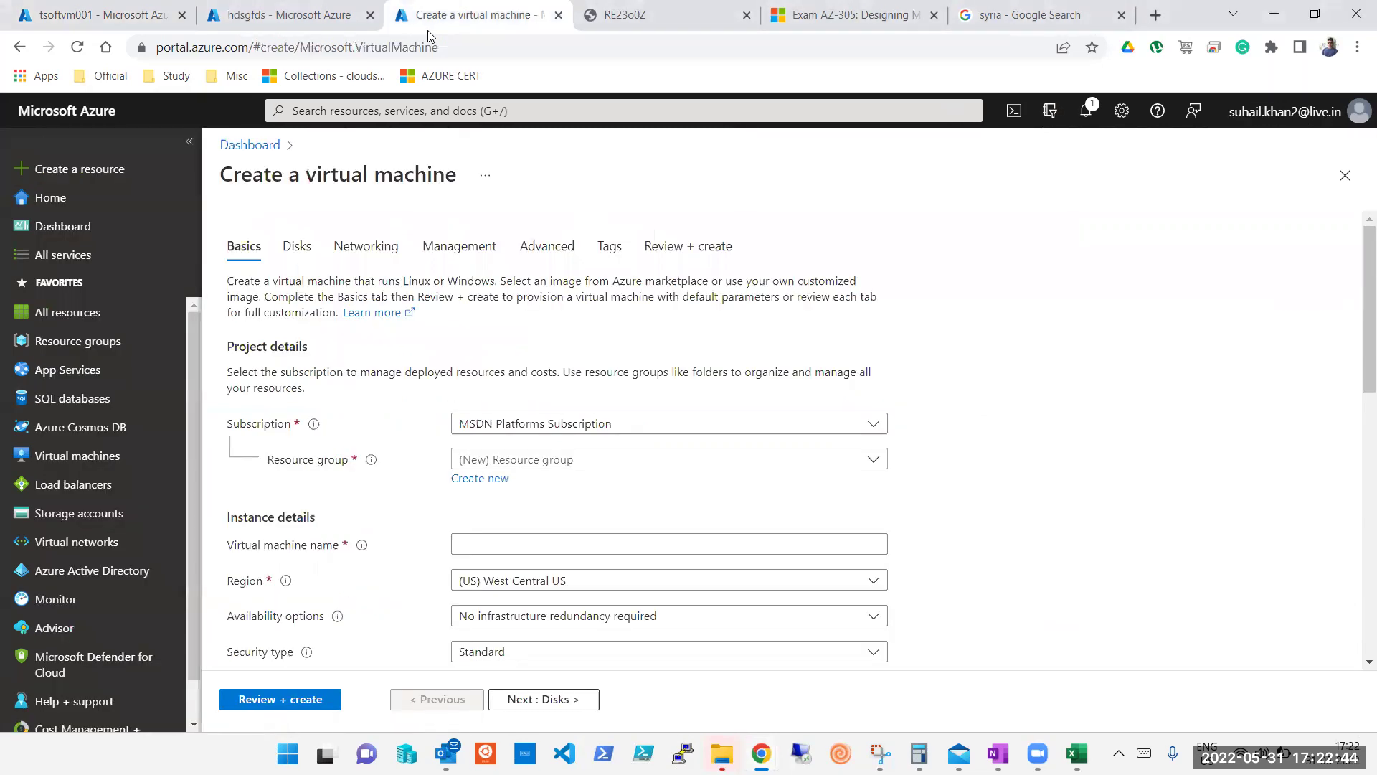
click(51, 200)
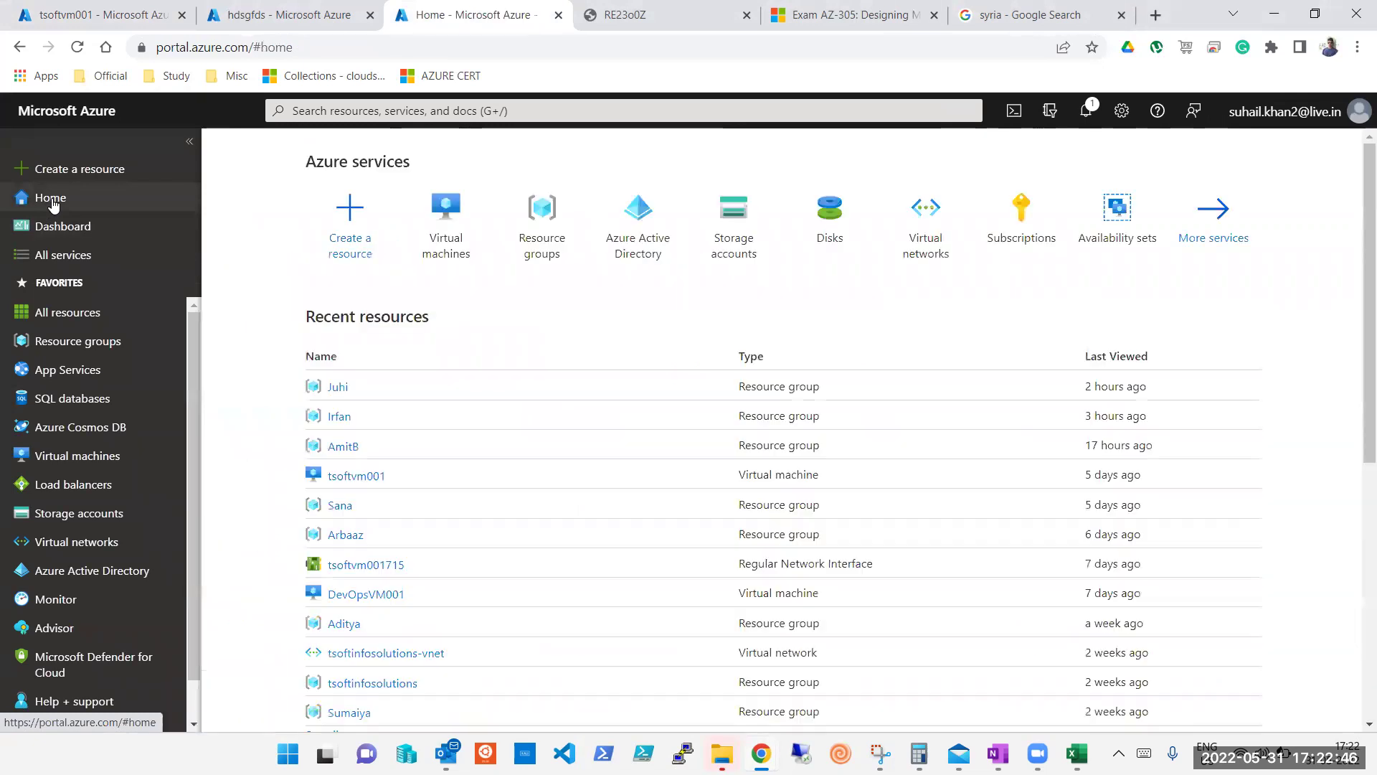
click(452, 261)
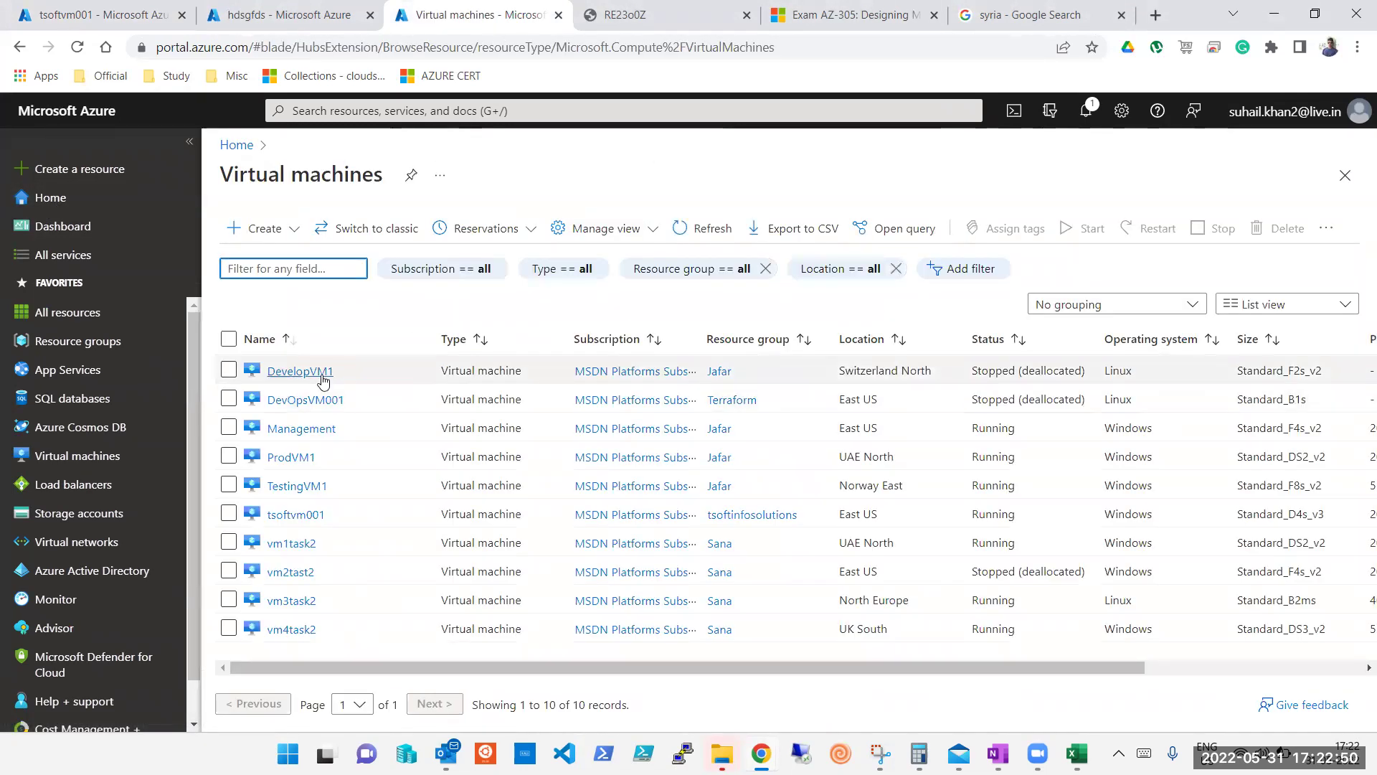
click(323, 370)
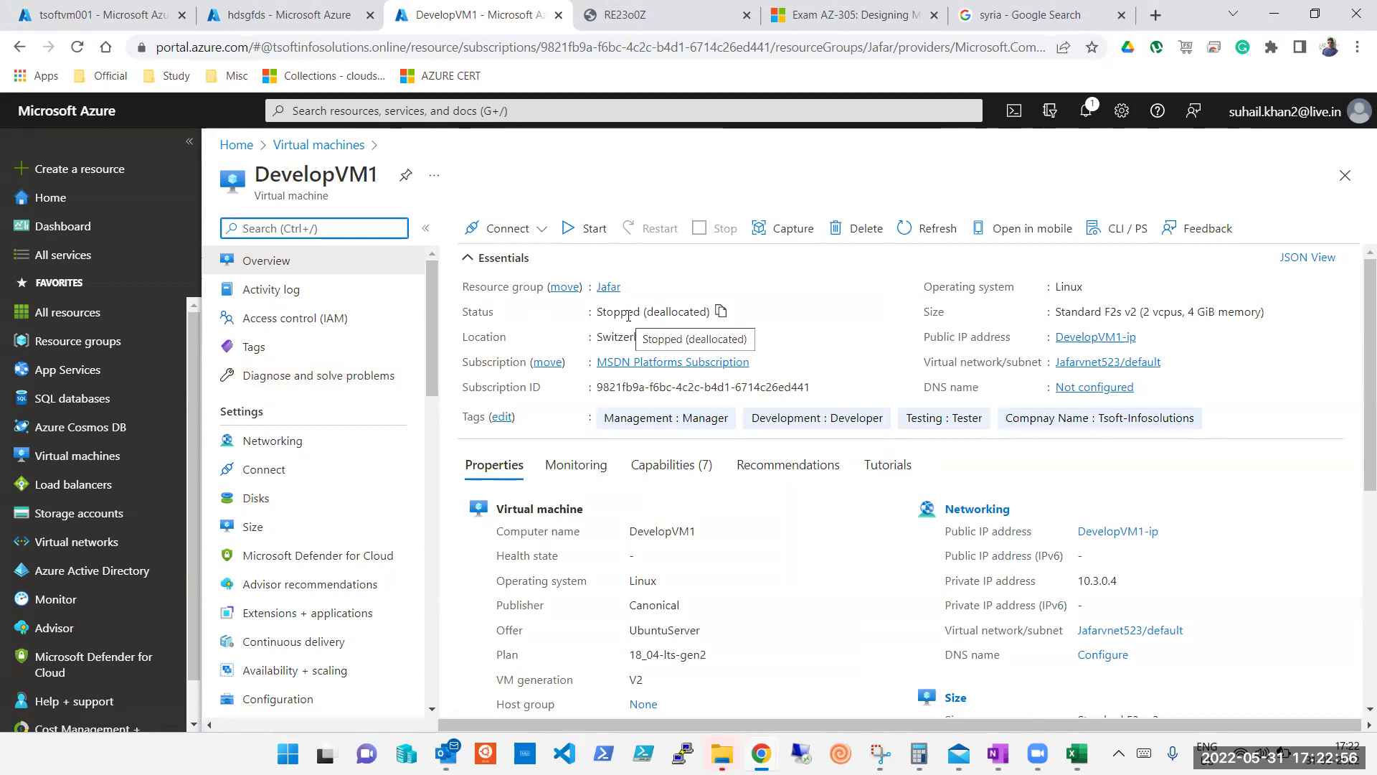
double_click(673, 310)
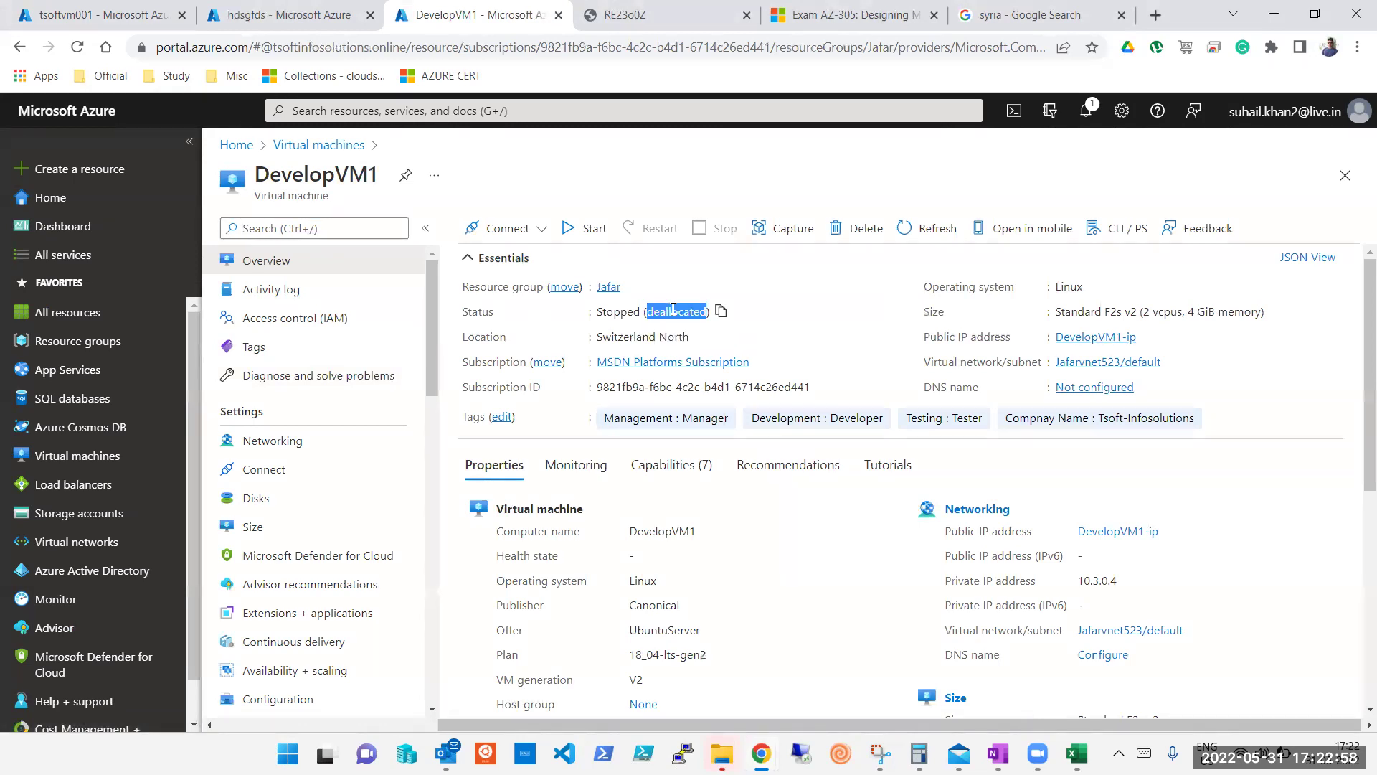
Return to the tsoftvm001 overview and connect to tsoftvm001.eastus.cloudapp.azure.com through Remote Desktop Connection.
click(146, 15)
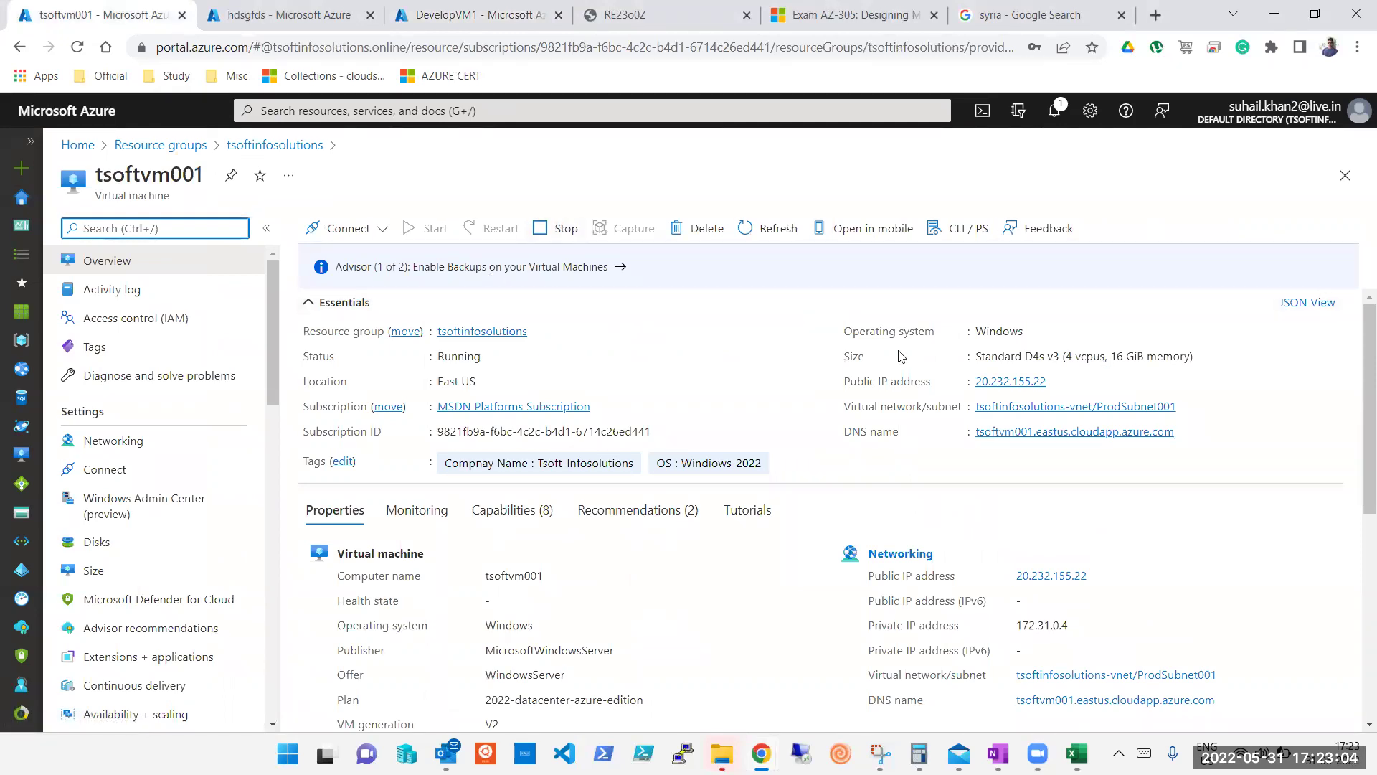
click(1059, 381)
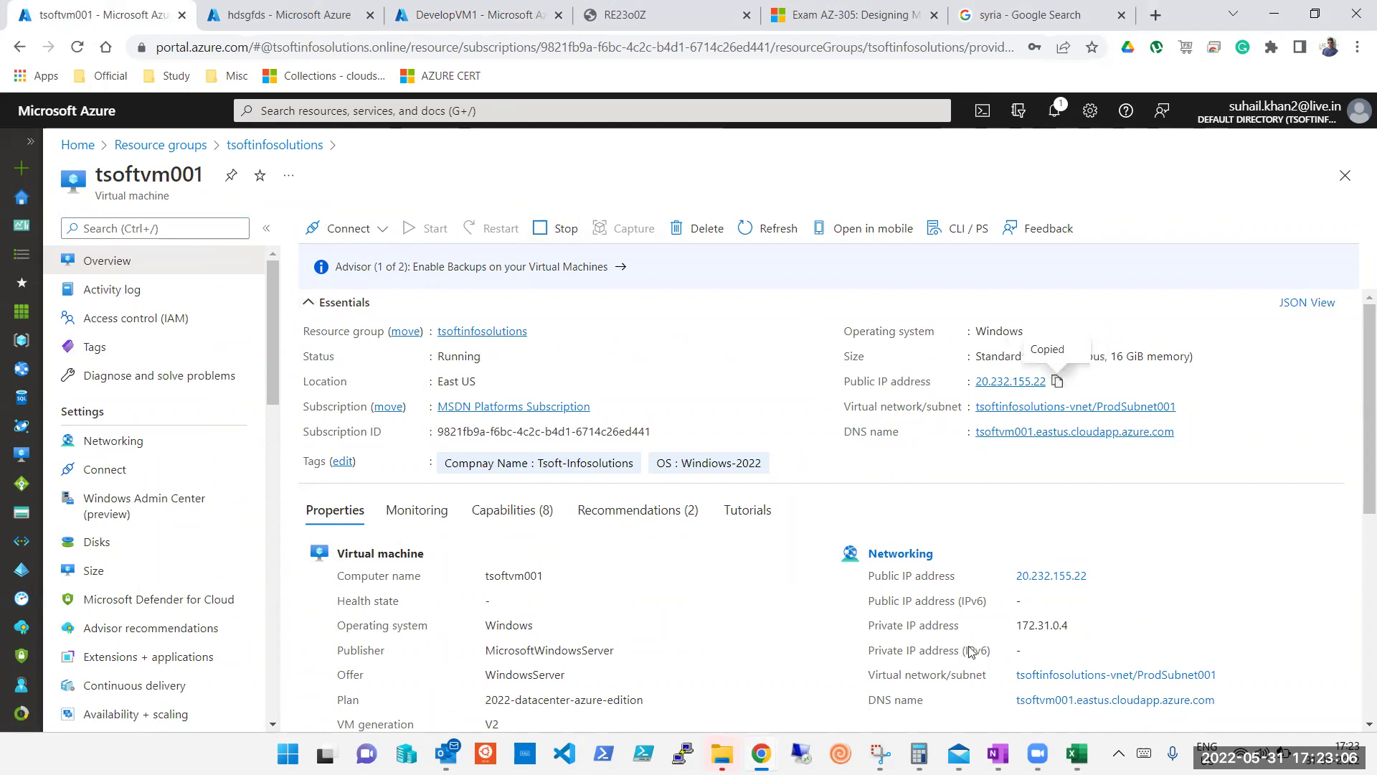
click(801, 753)
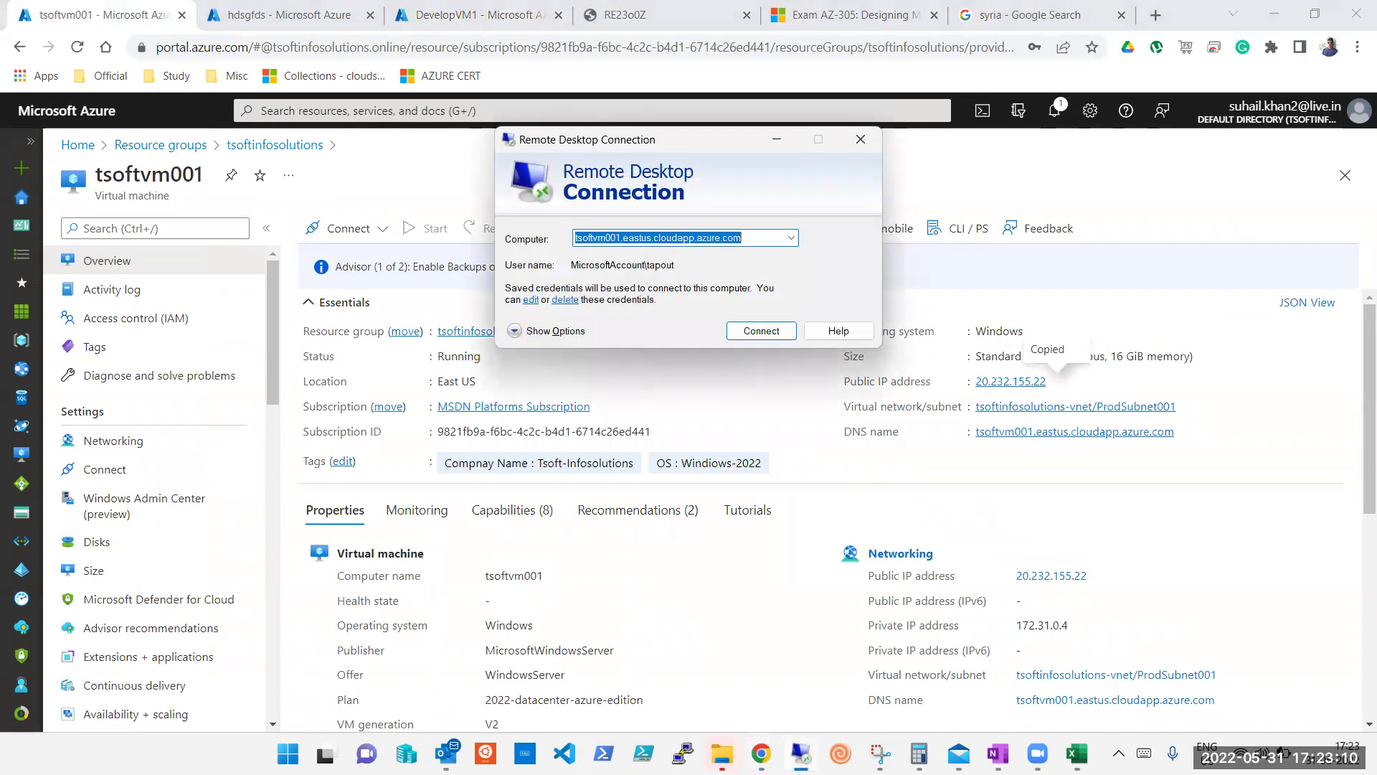
key(ctrl+v)
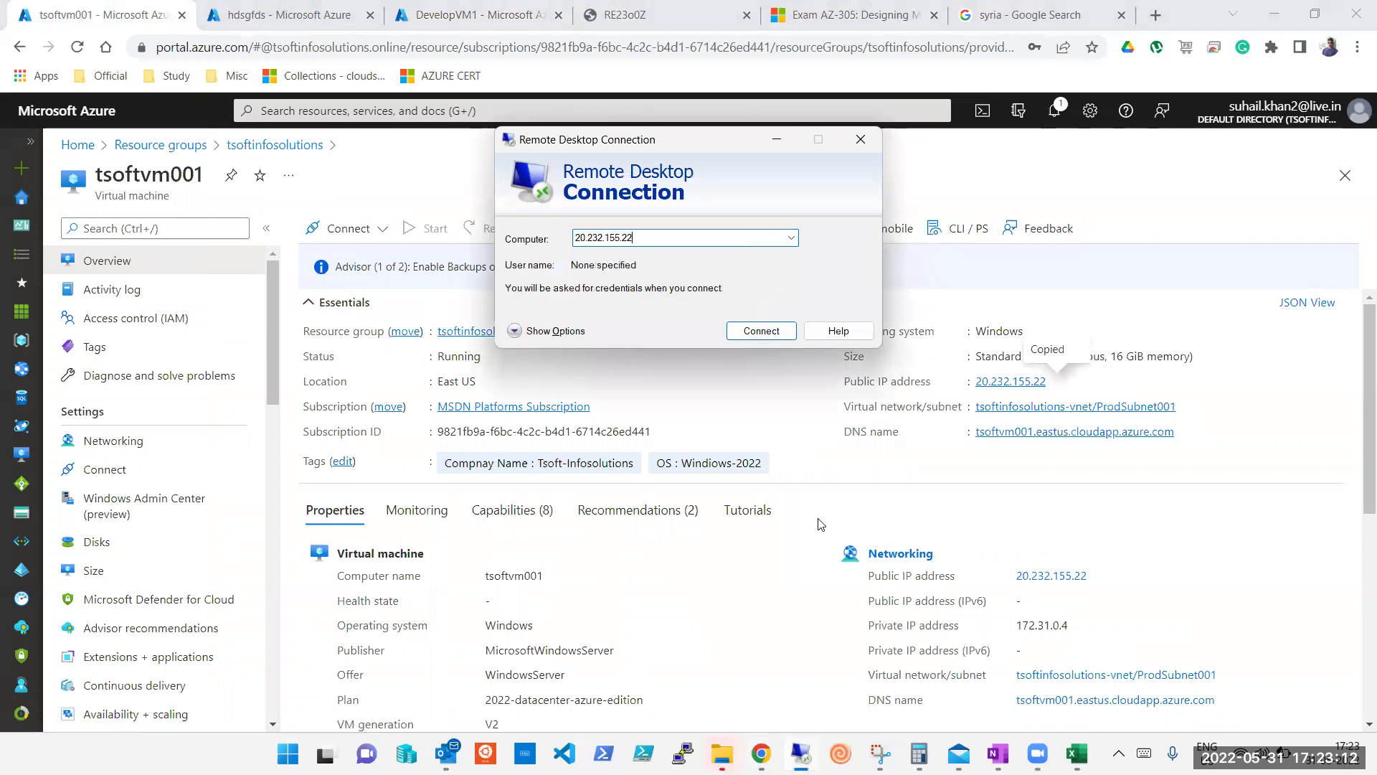
key(ctrl+z)
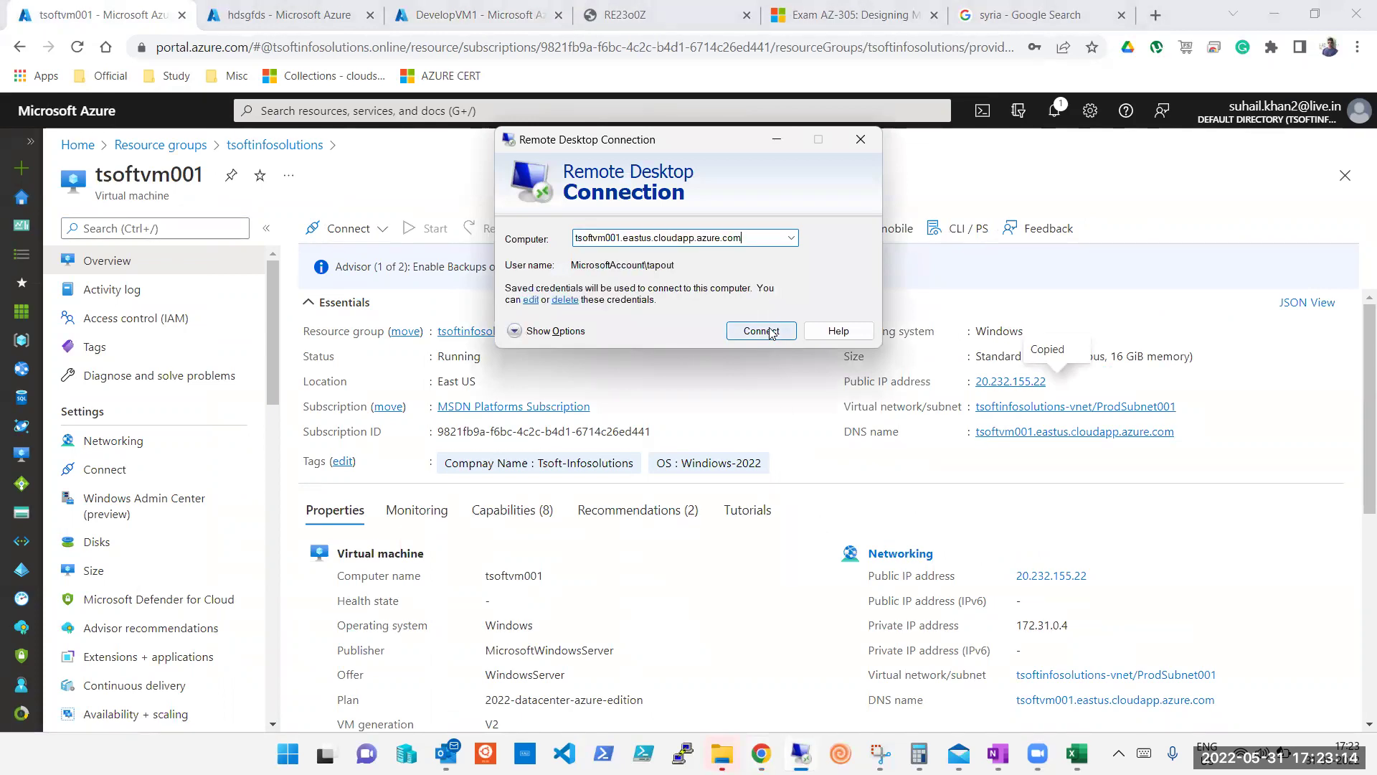
click(767, 331)
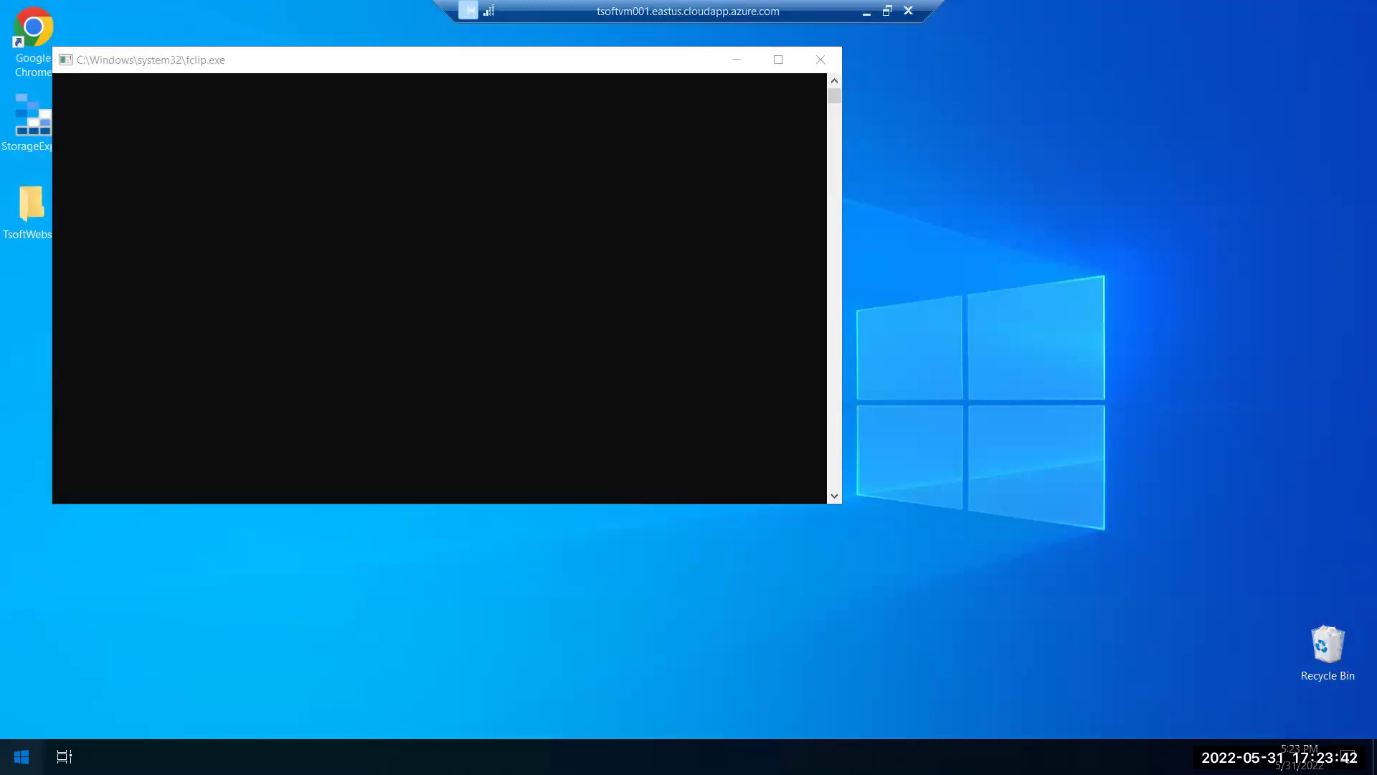
Shut down tsoftvm001 from inside its Windows Server session, giving Other (Unplanned) as the reason.
click(22, 756)
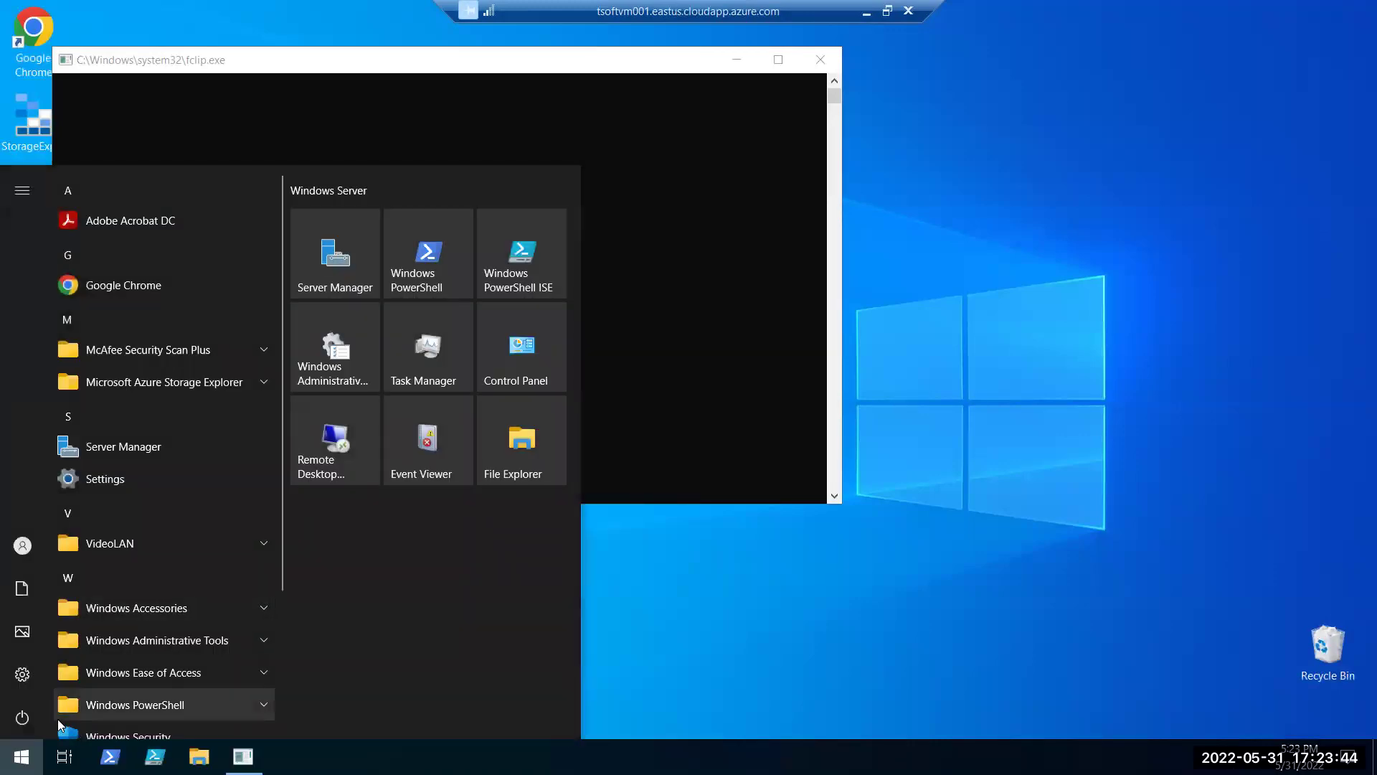
mouse_move(23, 720)
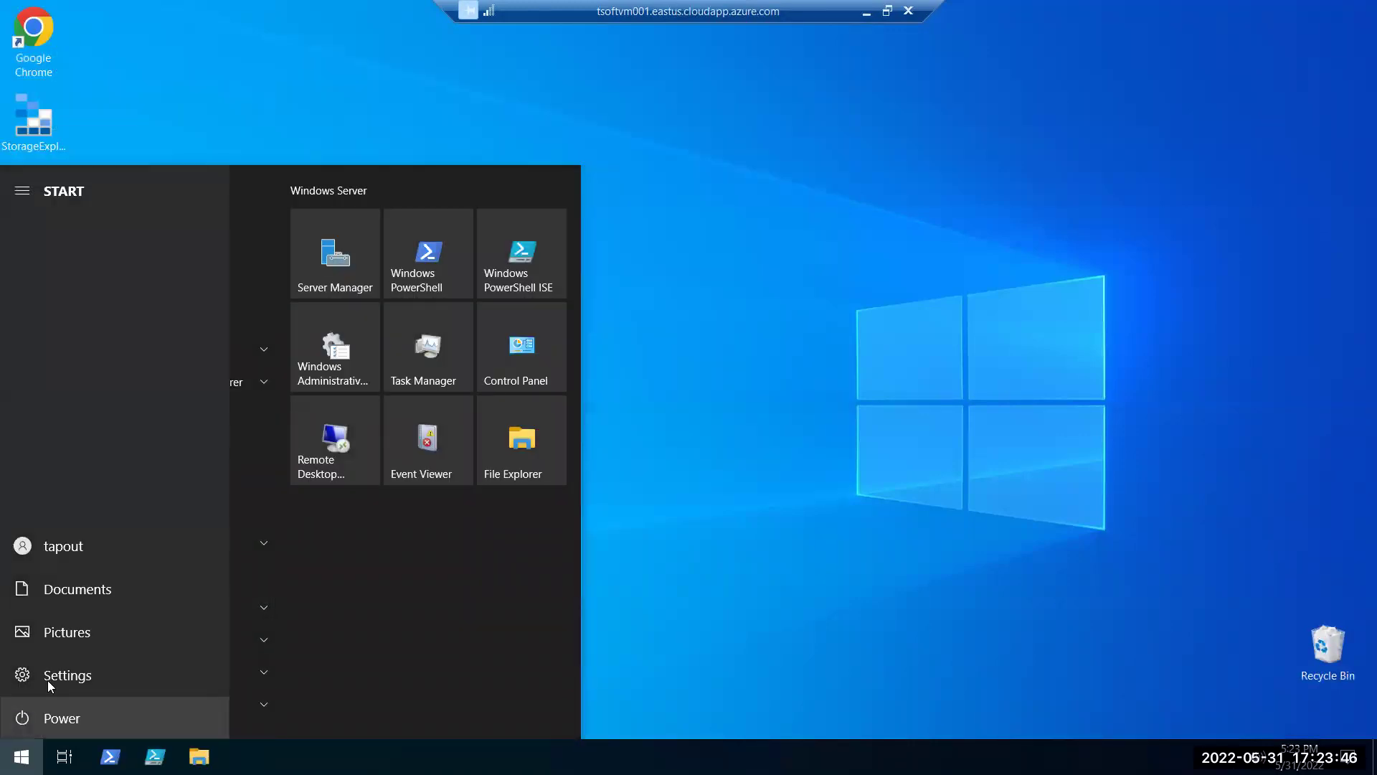
click(61, 719)
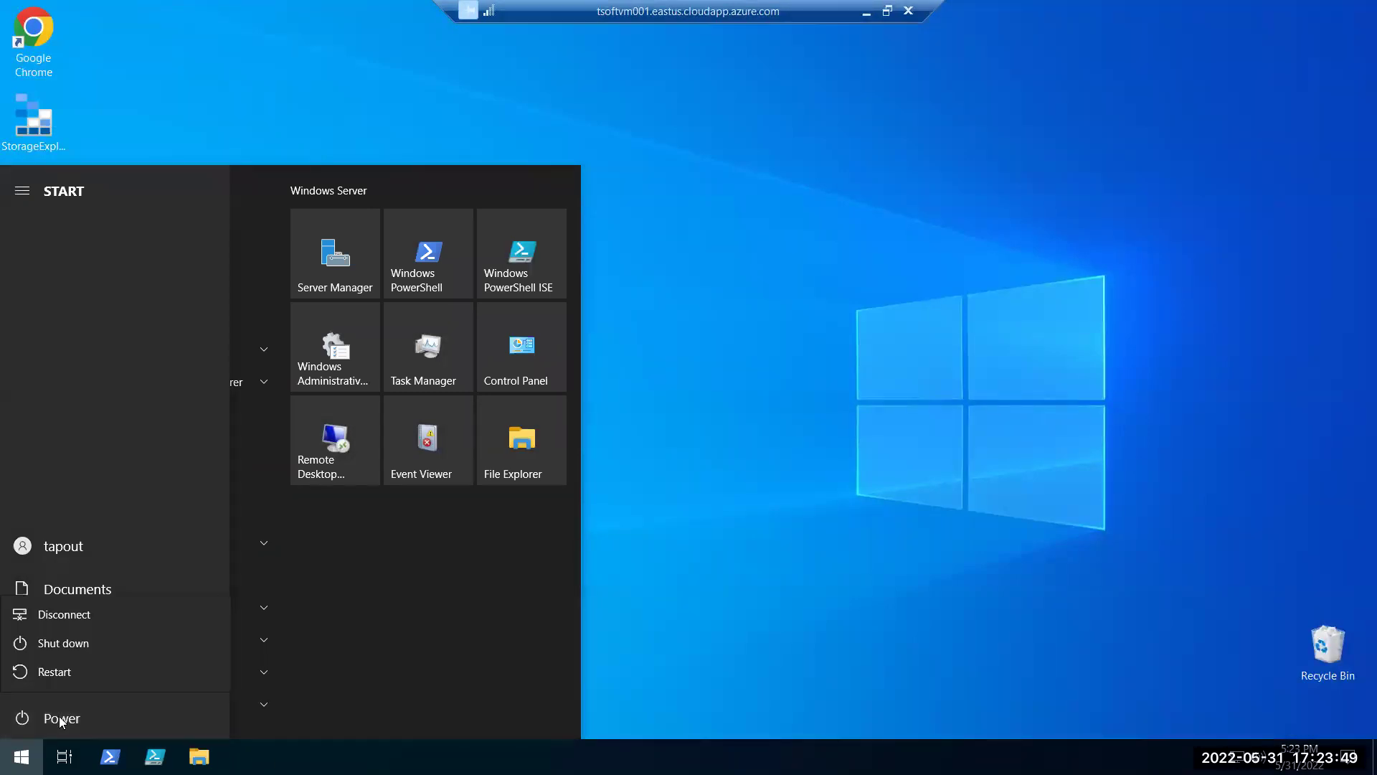
click(69, 643)
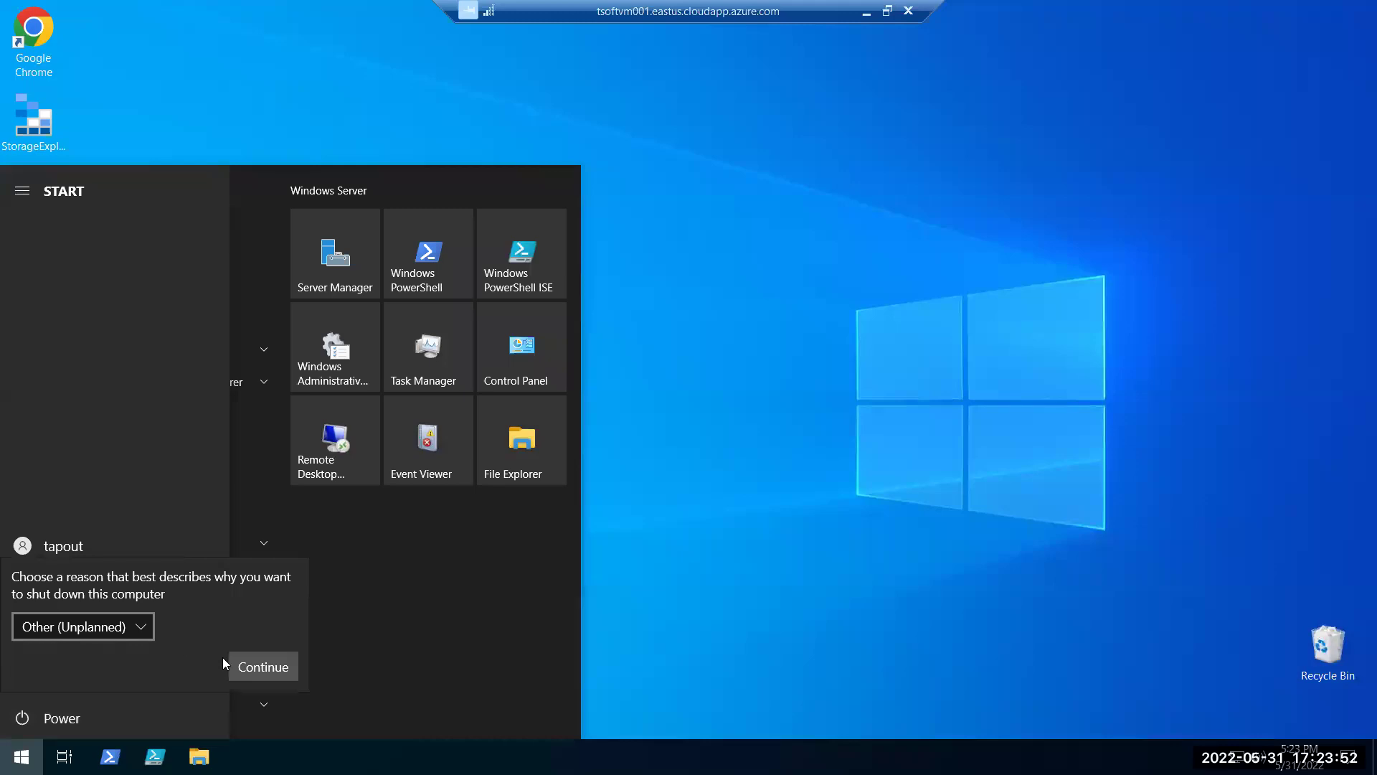
click(249, 663)
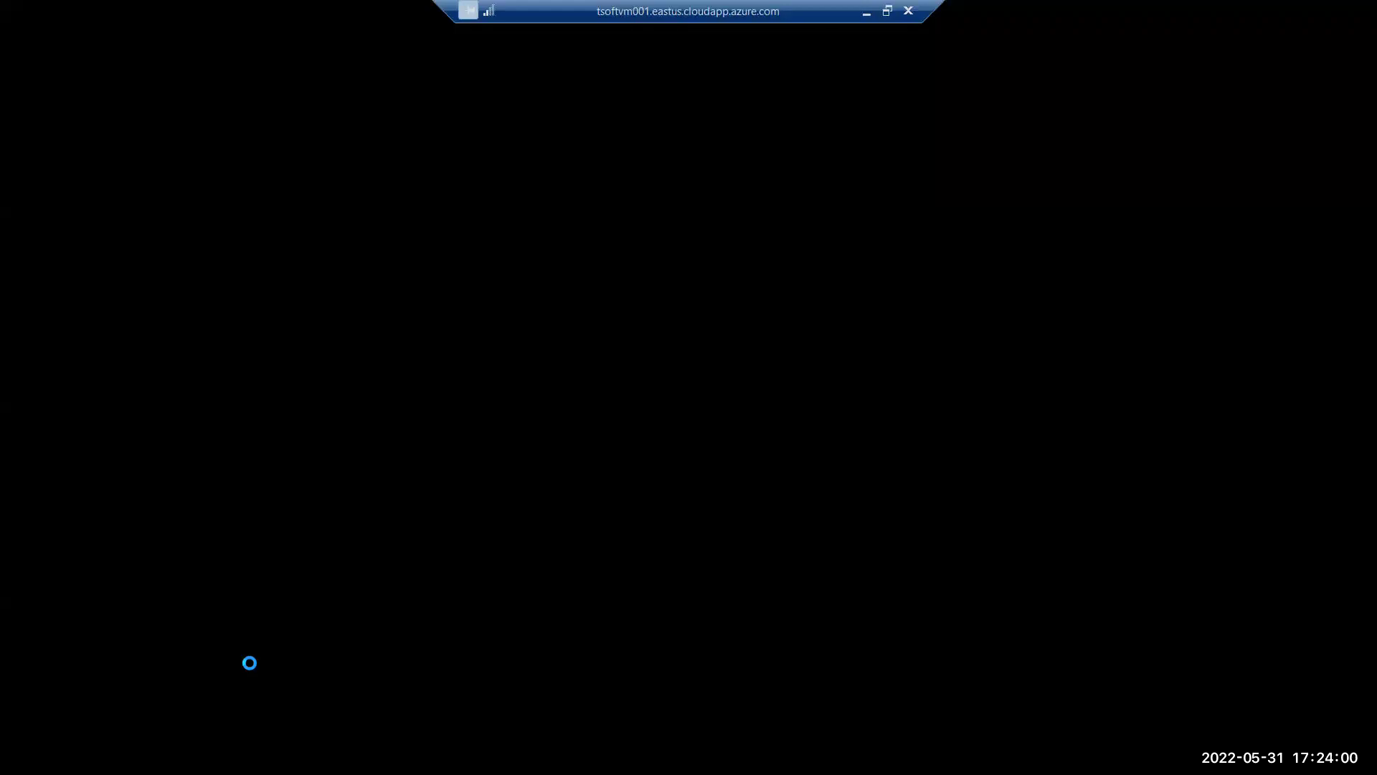
Dismiss the ended session message, close Remote Desktop Connection, and refresh the tsoftvm001 overview.
click(797, 406)
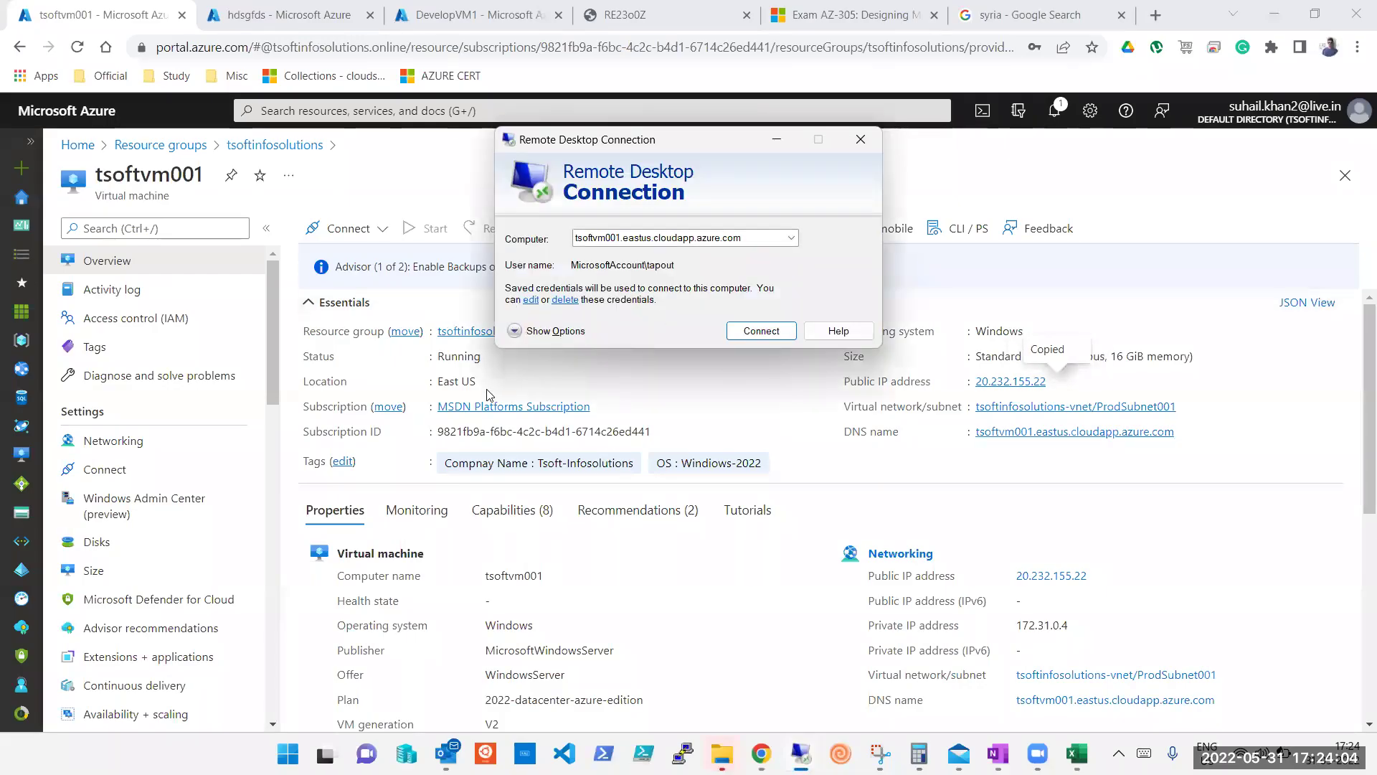
click(861, 141)
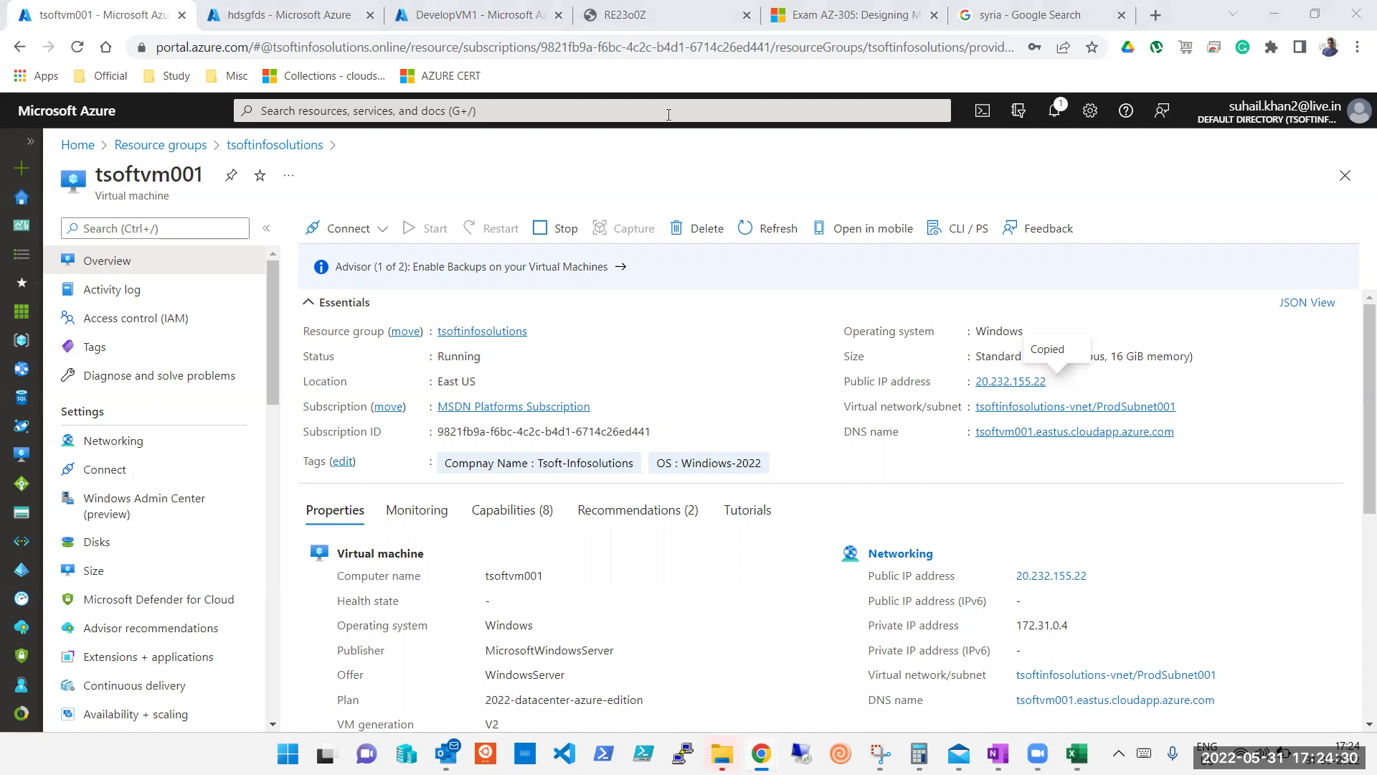
click(755, 235)
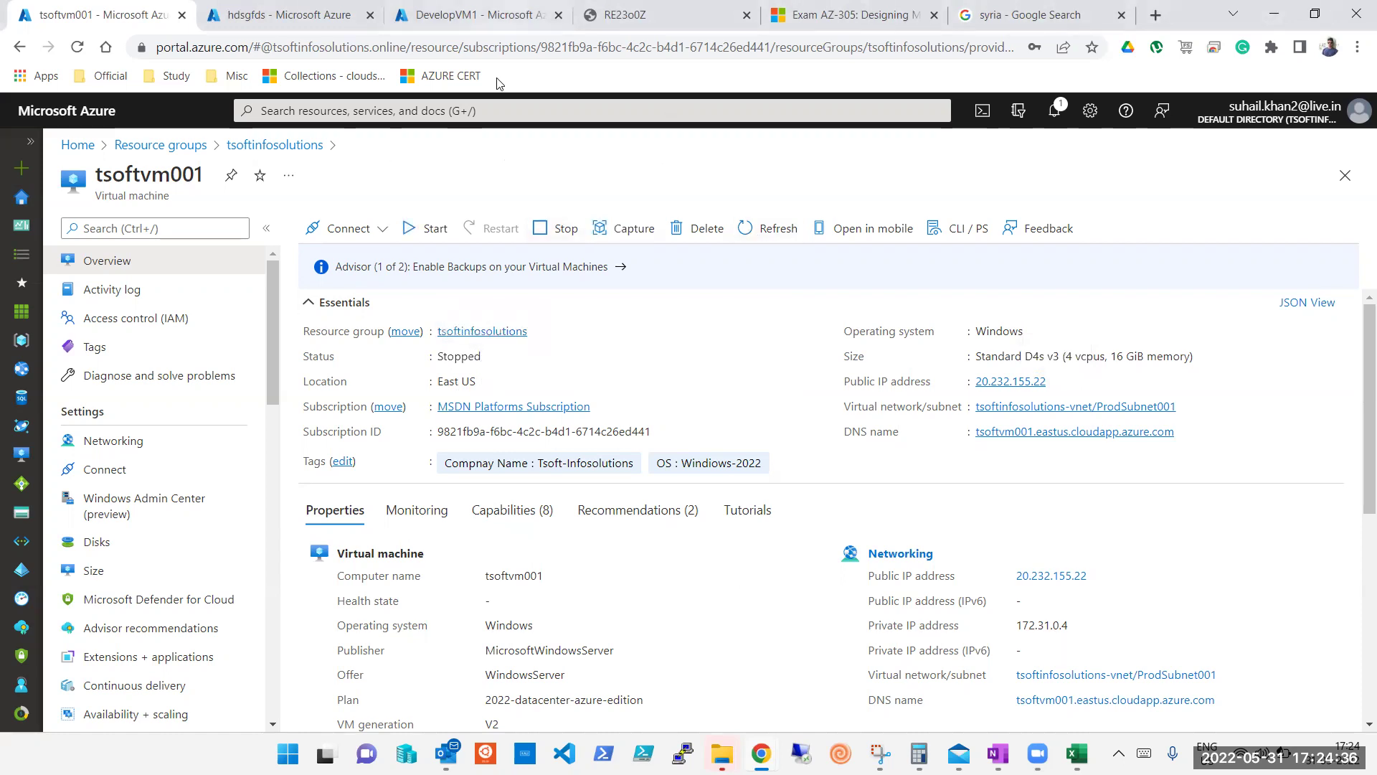
Close the browser tab of the hdsgfds disk and compare the status of DevelopVM1 with that of tsoftvm001.
click(488, 14)
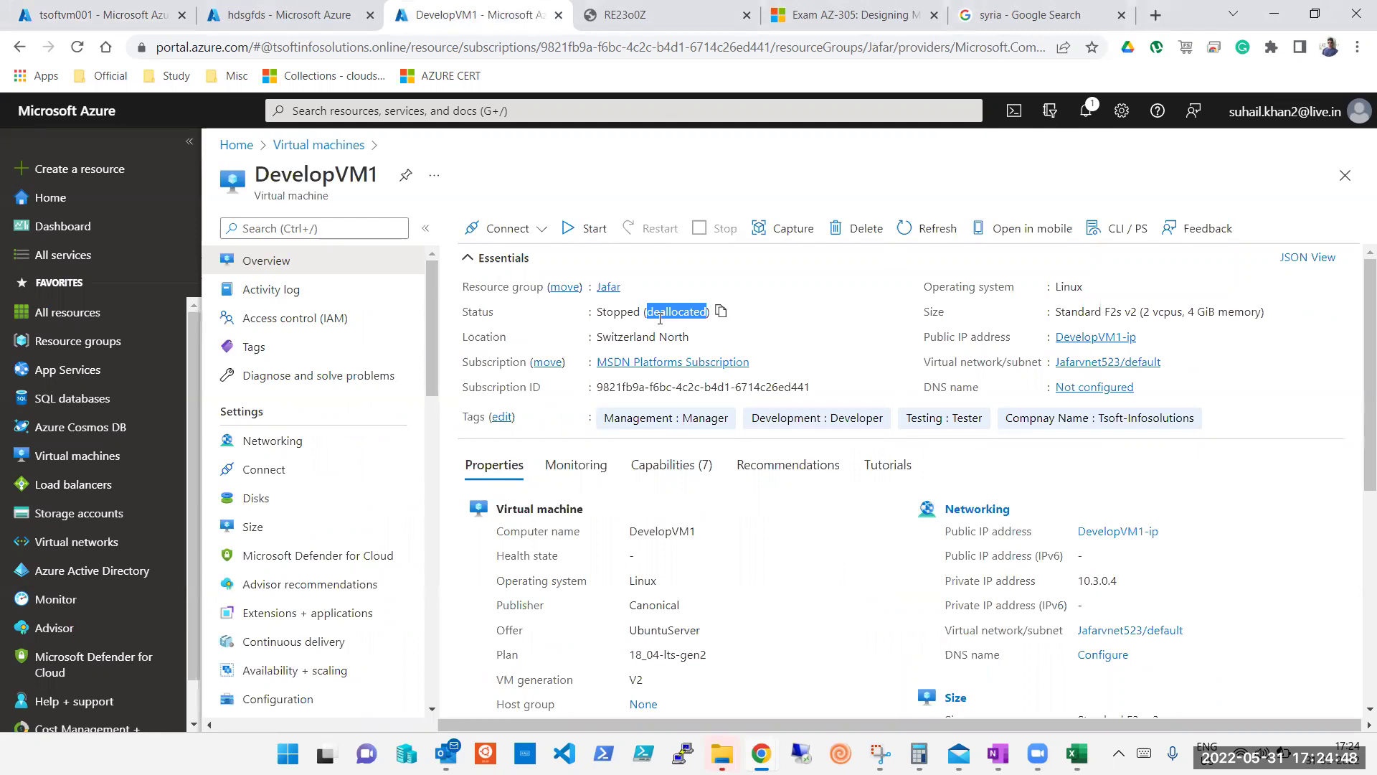
click(287, 14)
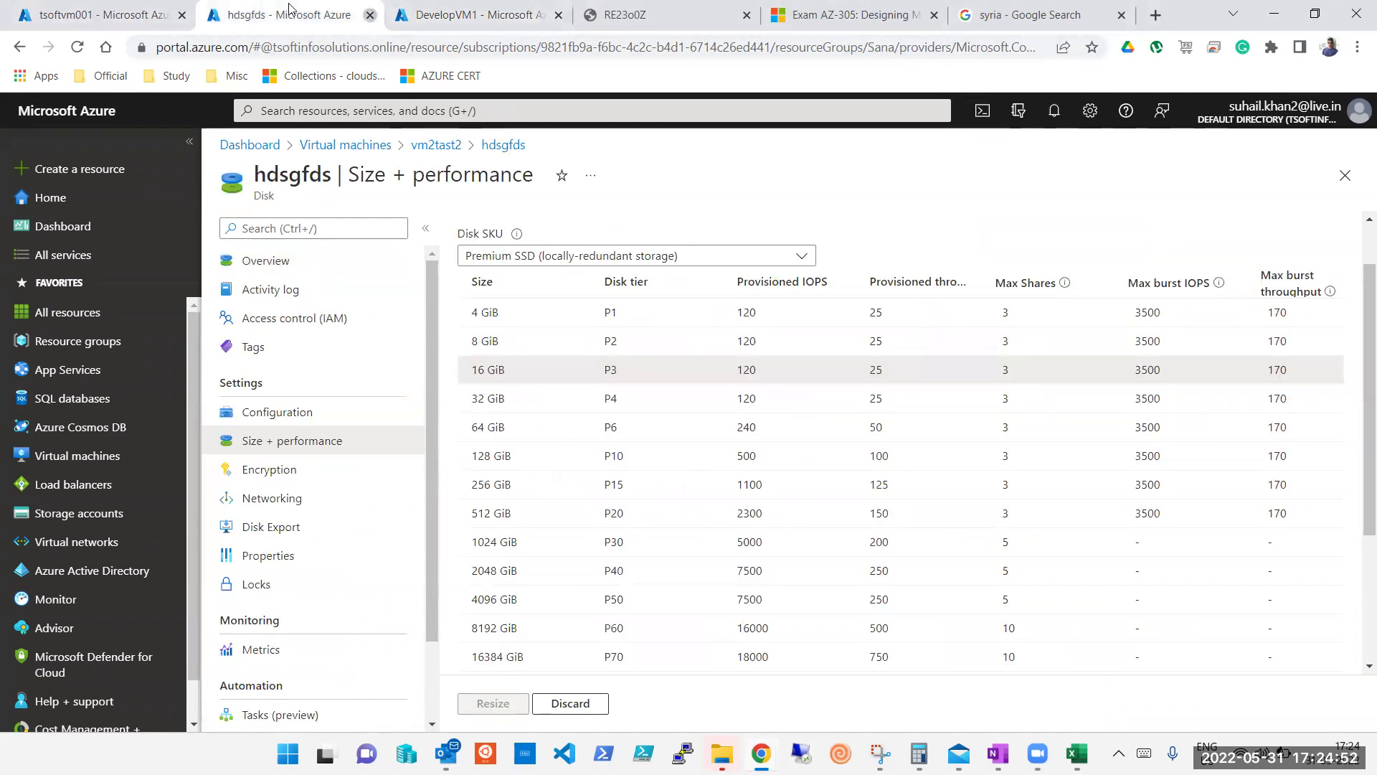
click(369, 14)
click(773, 151)
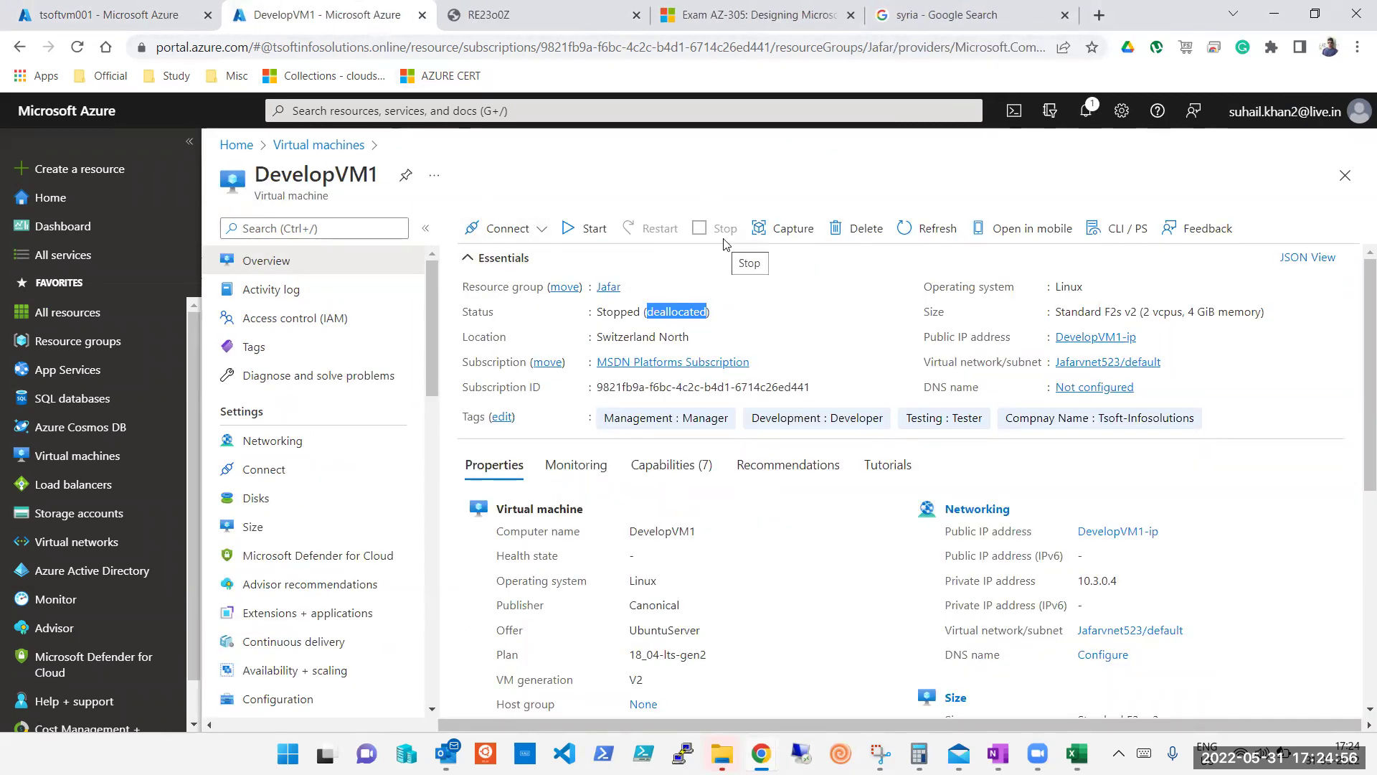
key(ctrl+shift+Tab)
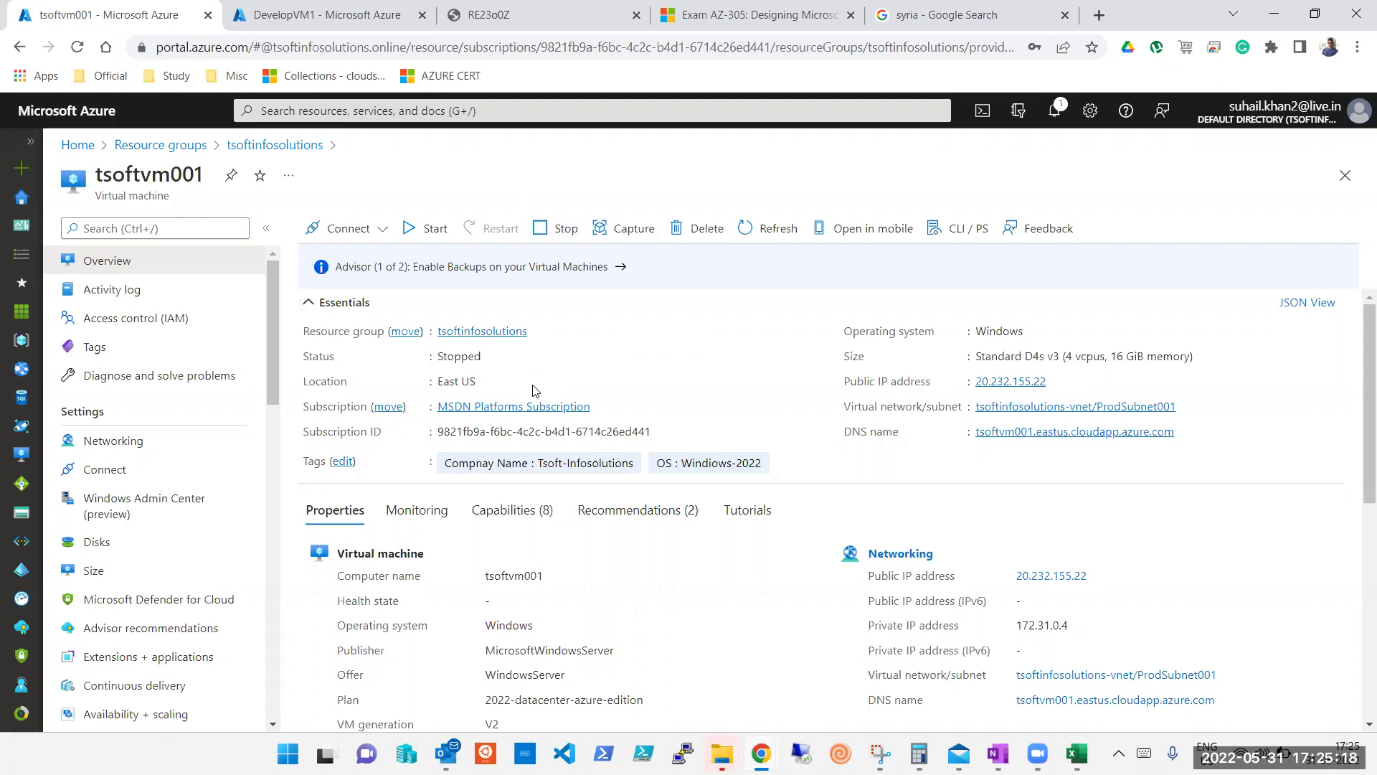
click(326, 32)
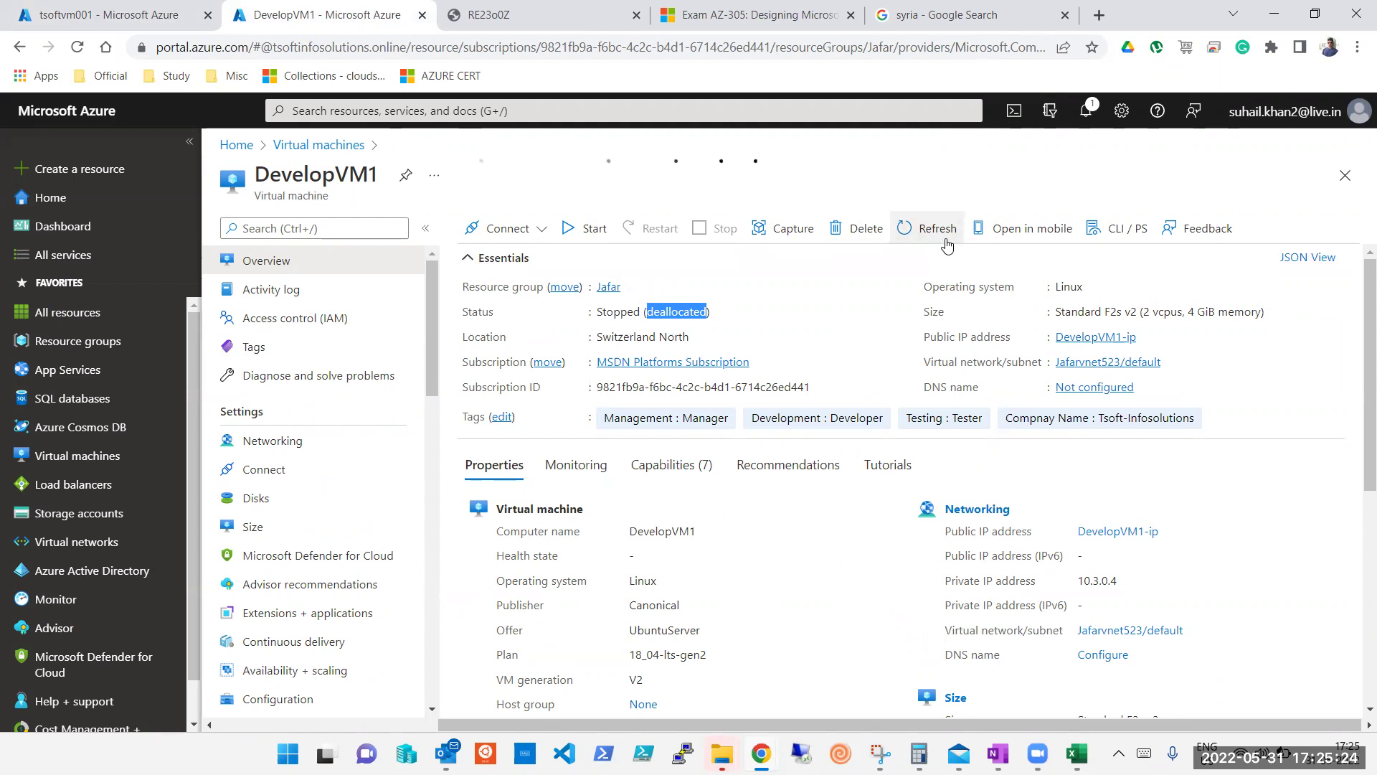
click(188, 16)
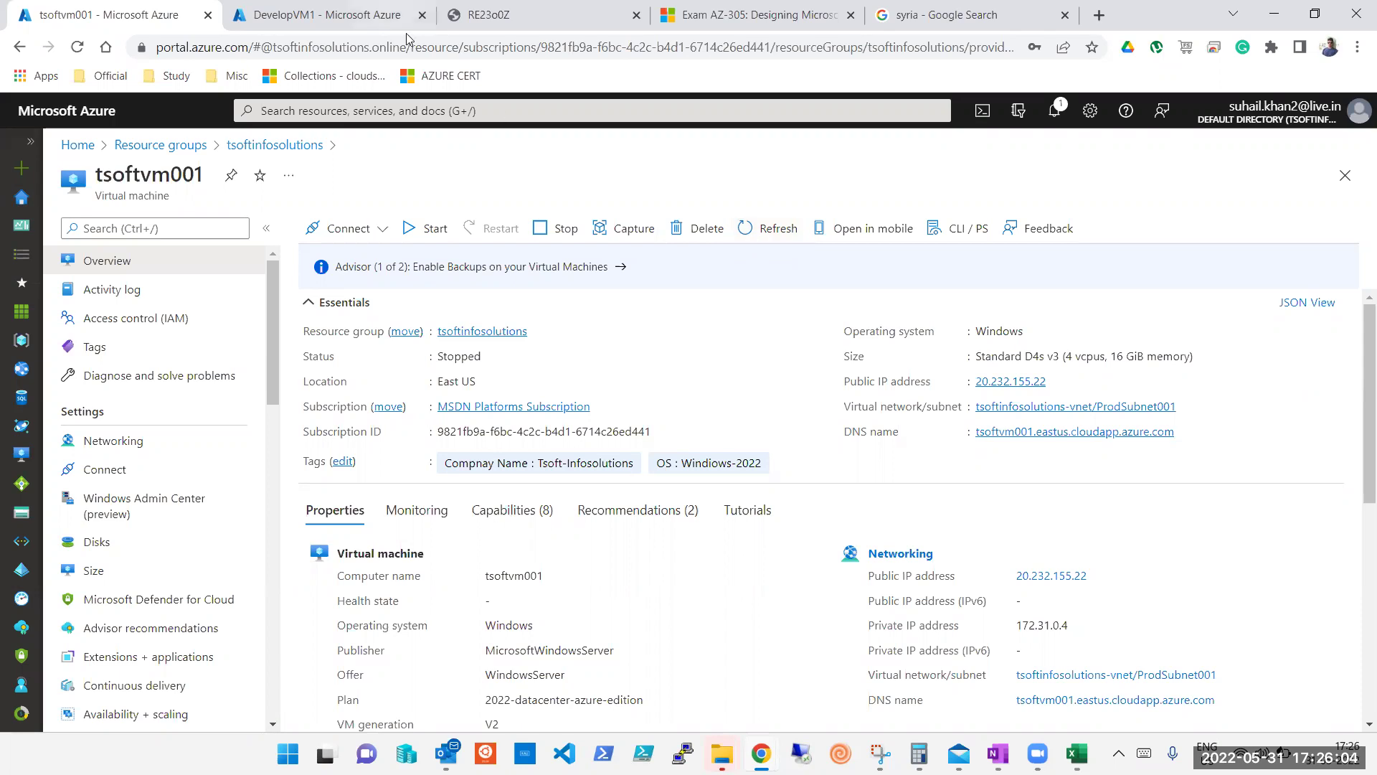
Move the DevelopVM1 tab into its own window and place it side by side with tsoftvm001 to compare their statuses.
drag(371, 15, 430, 122)
key(super+Right)
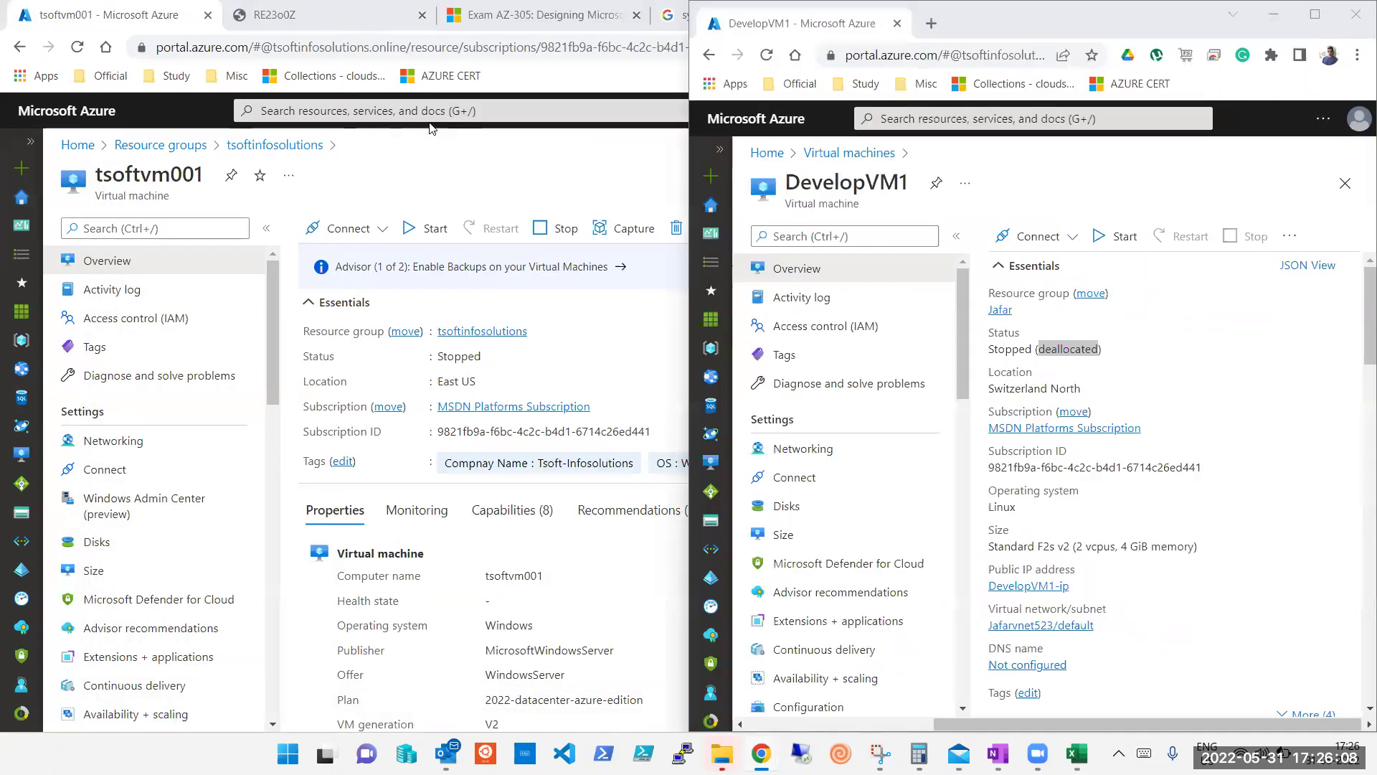
click(244, 172)
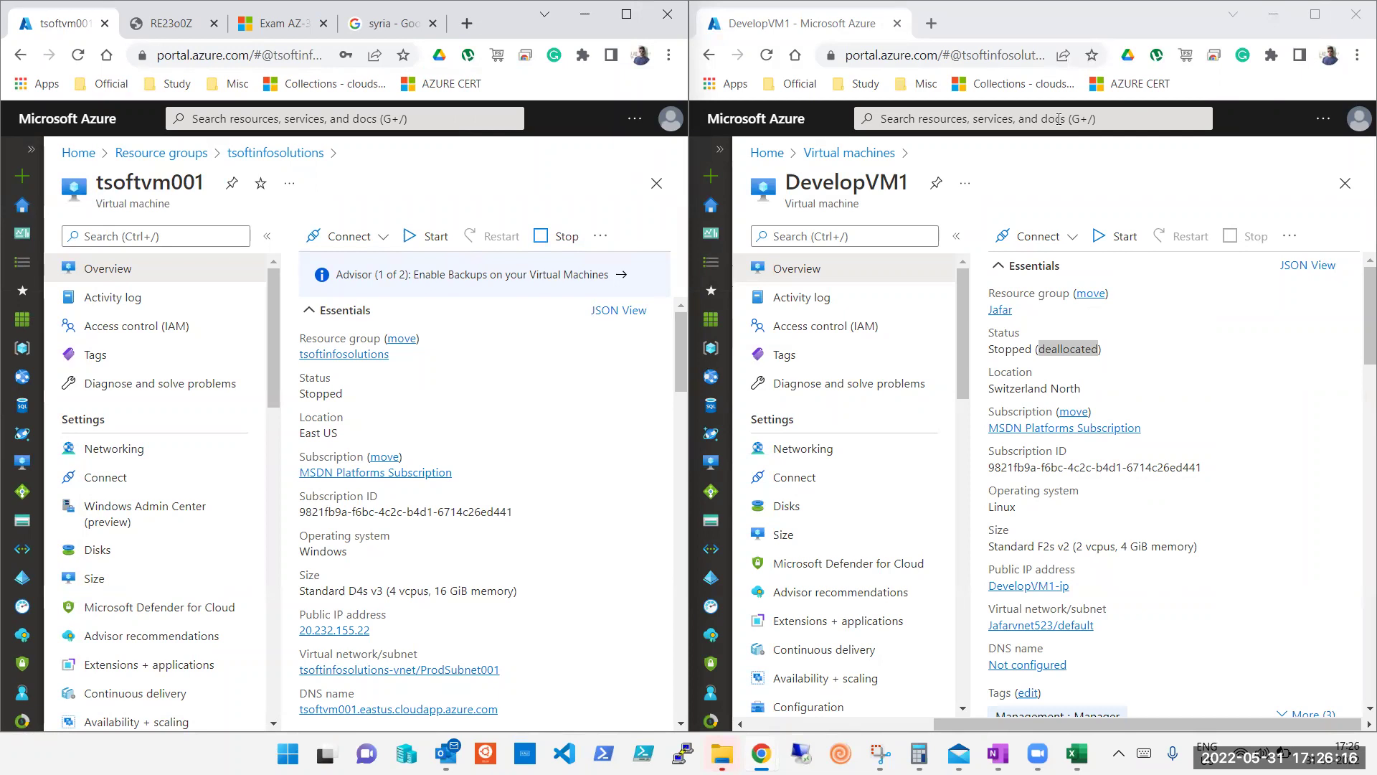
Close the separate DevelopVM1 window and maximize the browser window showing tsoftvm001.
click(1322, 24)
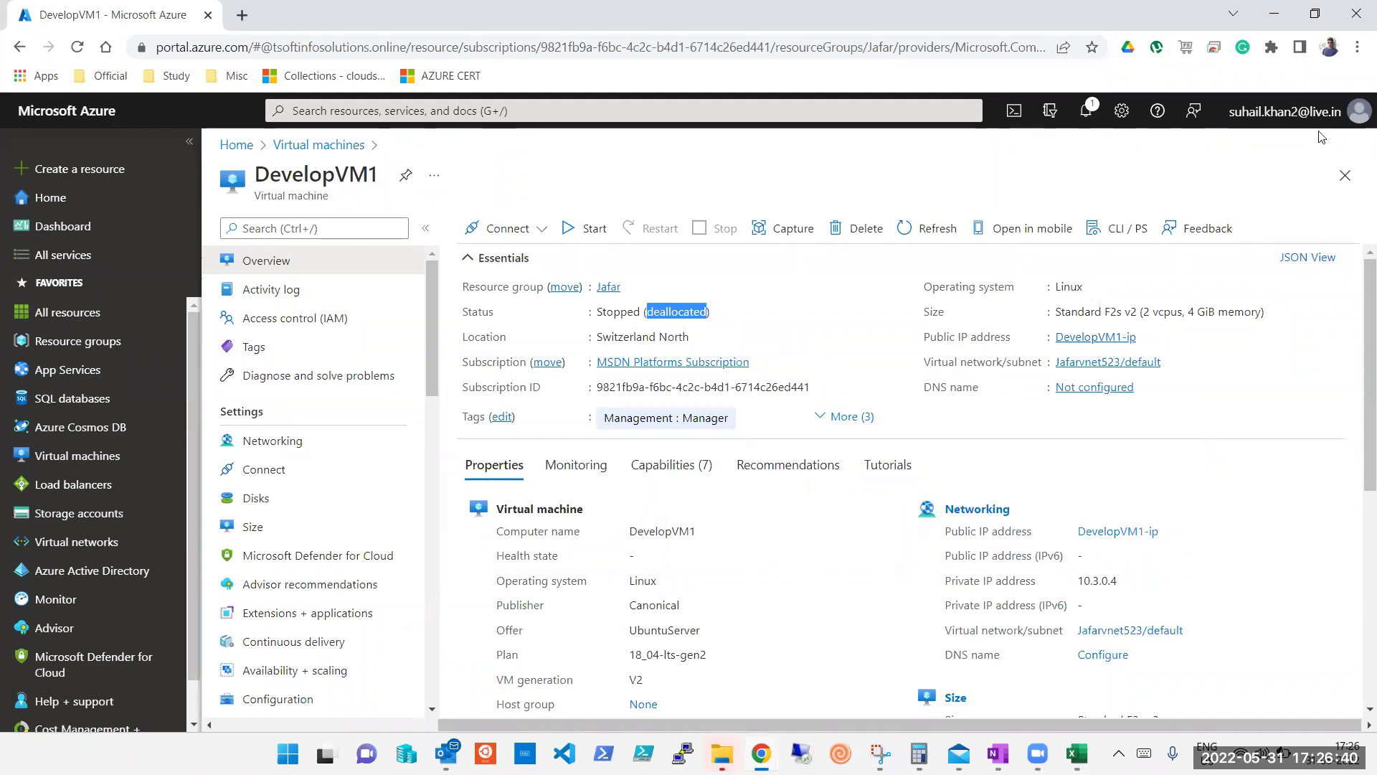
click(1356, 14)
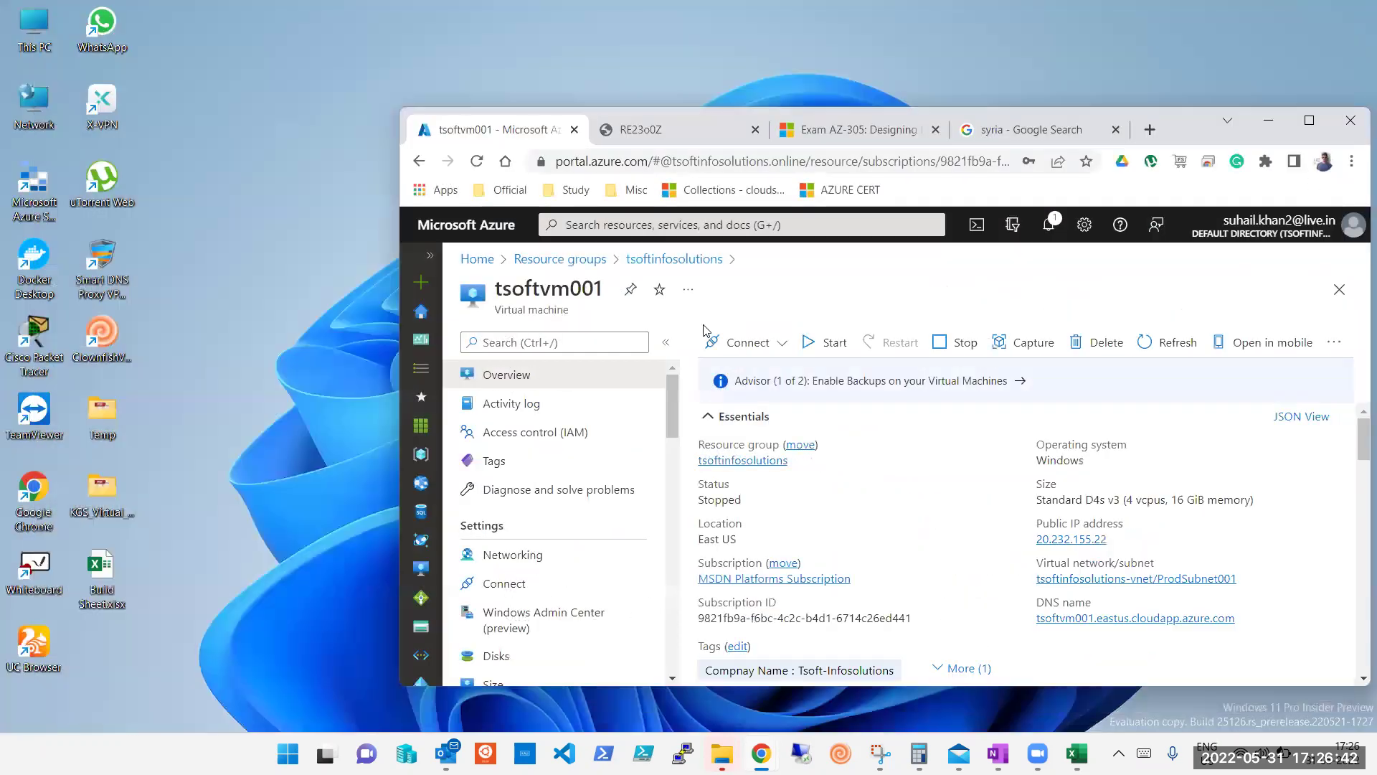
click(1305, 119)
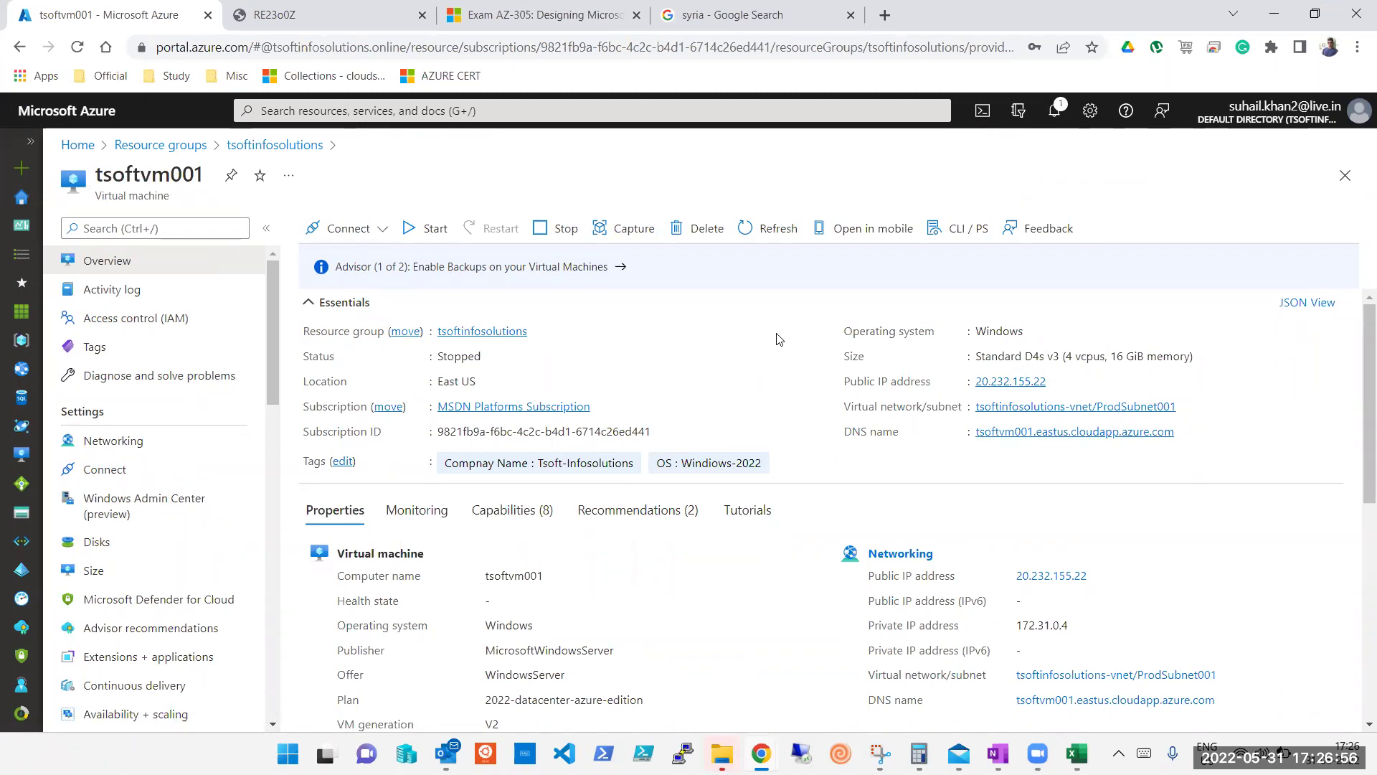
Start tsoftvm001, refresh its overview, and review the portal notifications about the start.
click(435, 236)
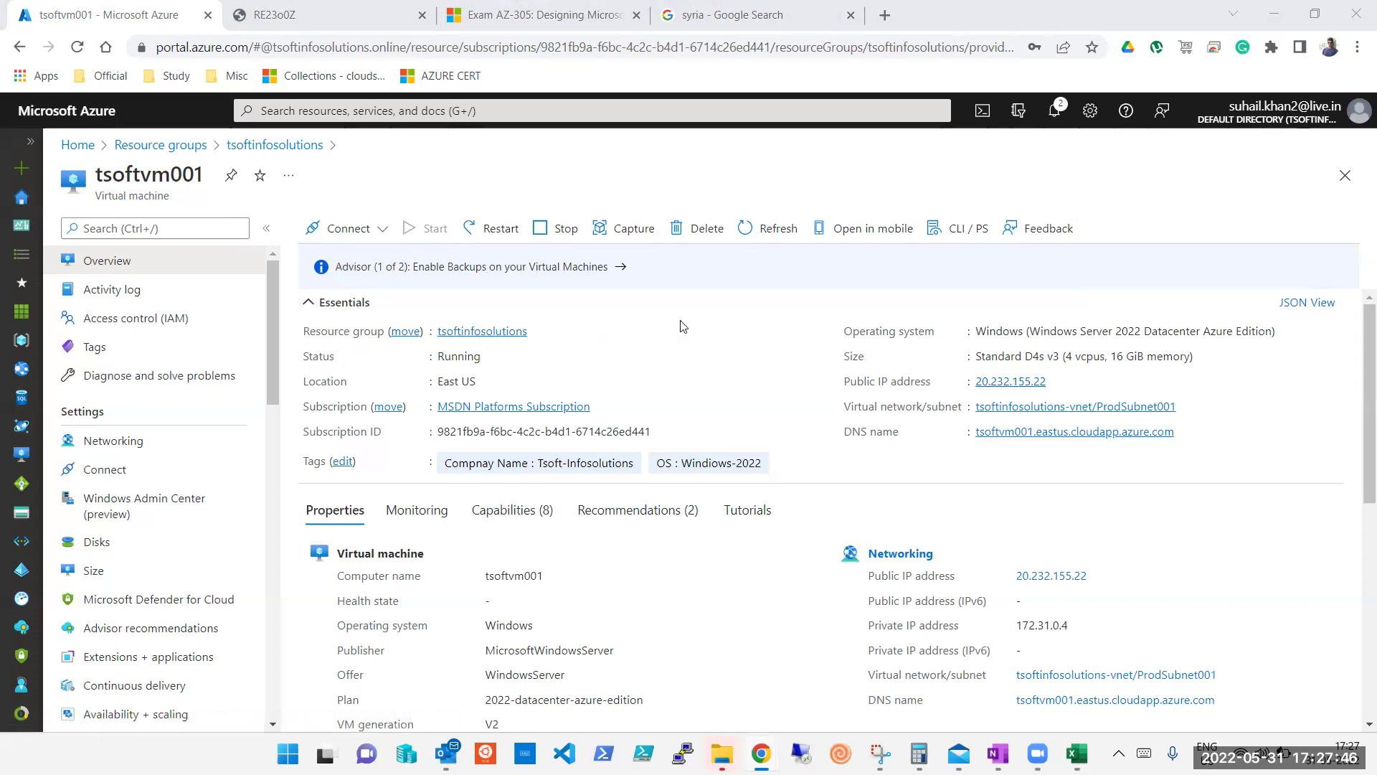
click(777, 244)
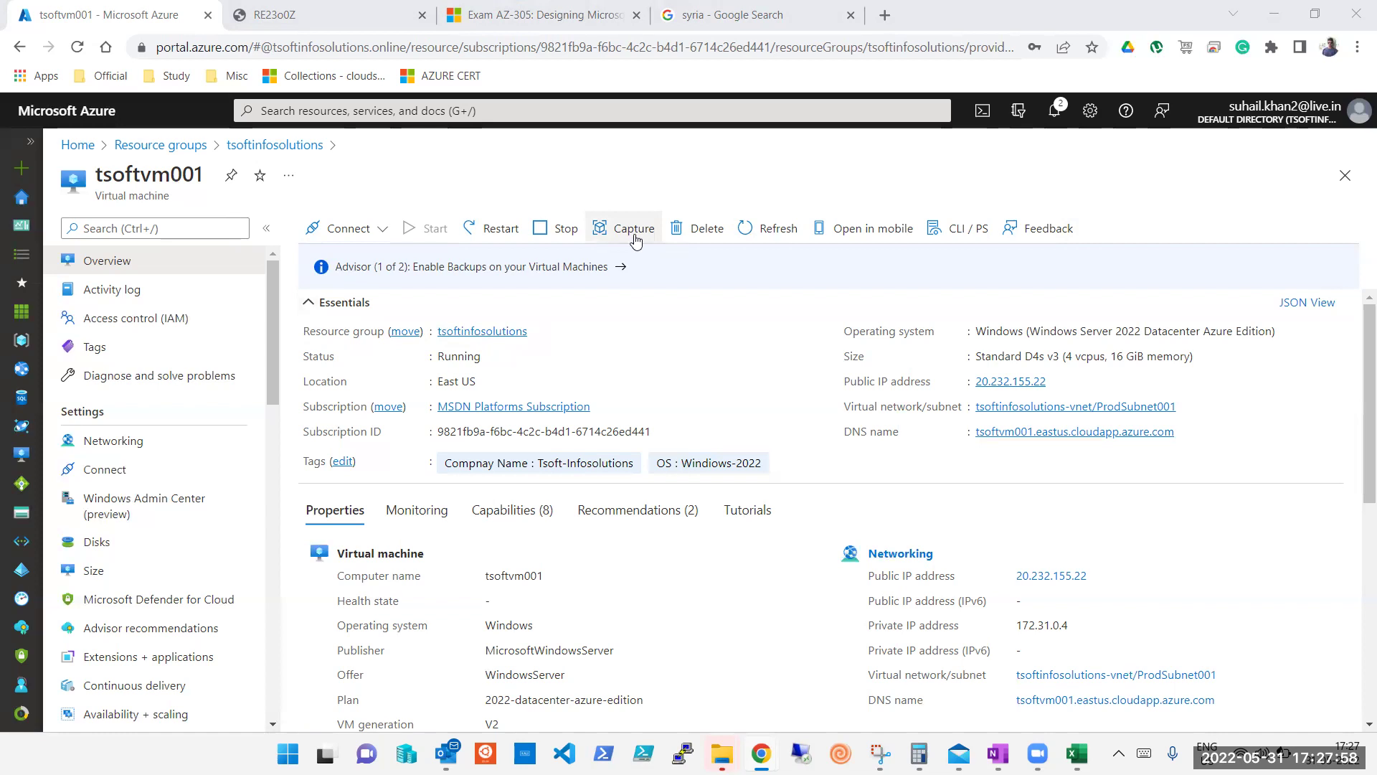
click(787, 227)
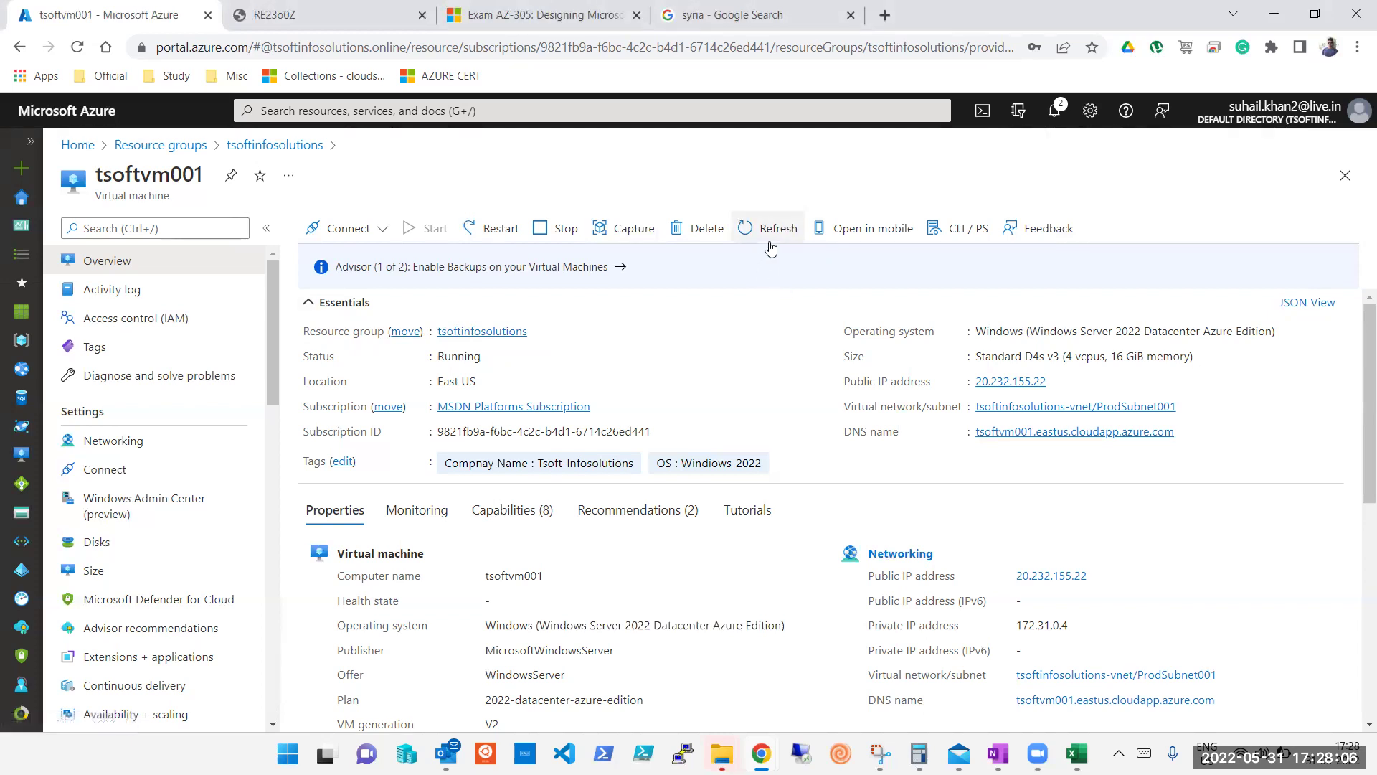
click(769, 247)
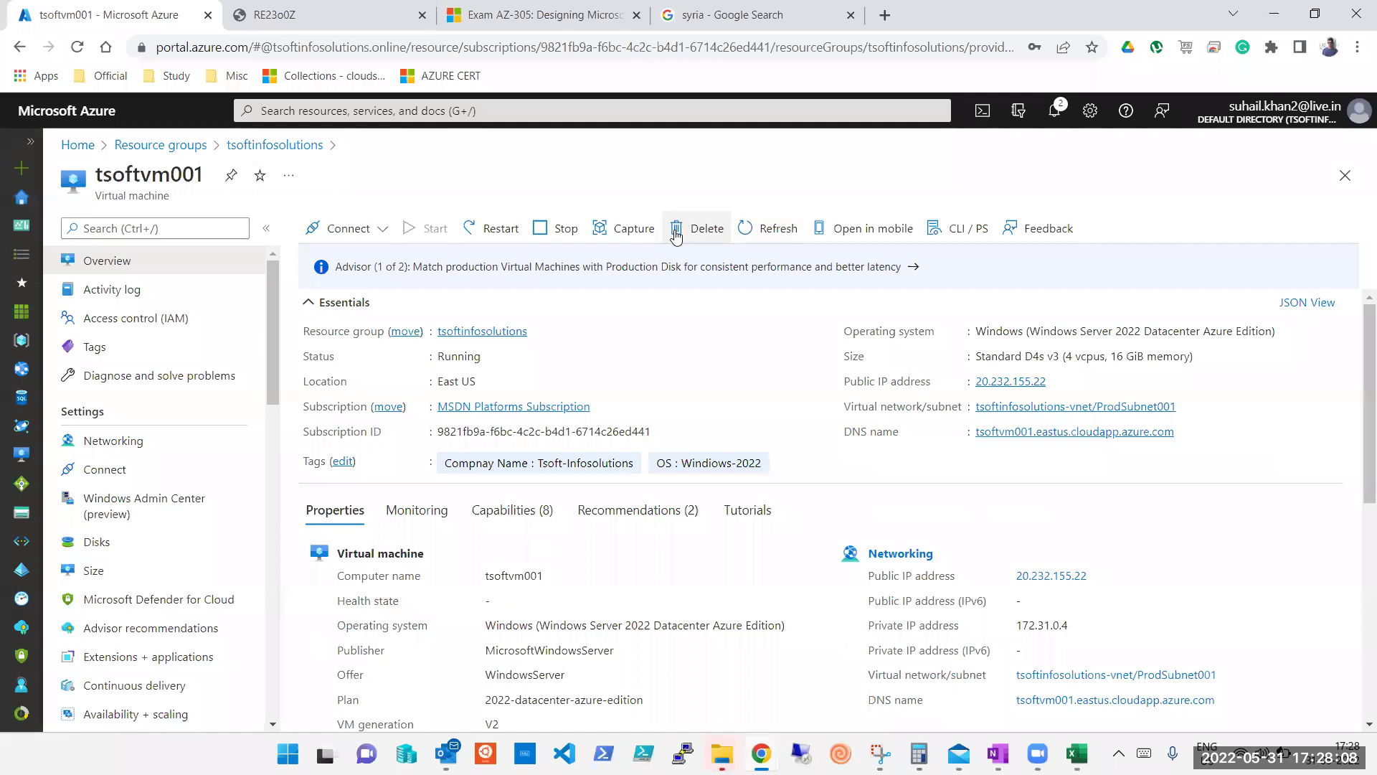
click(1053, 113)
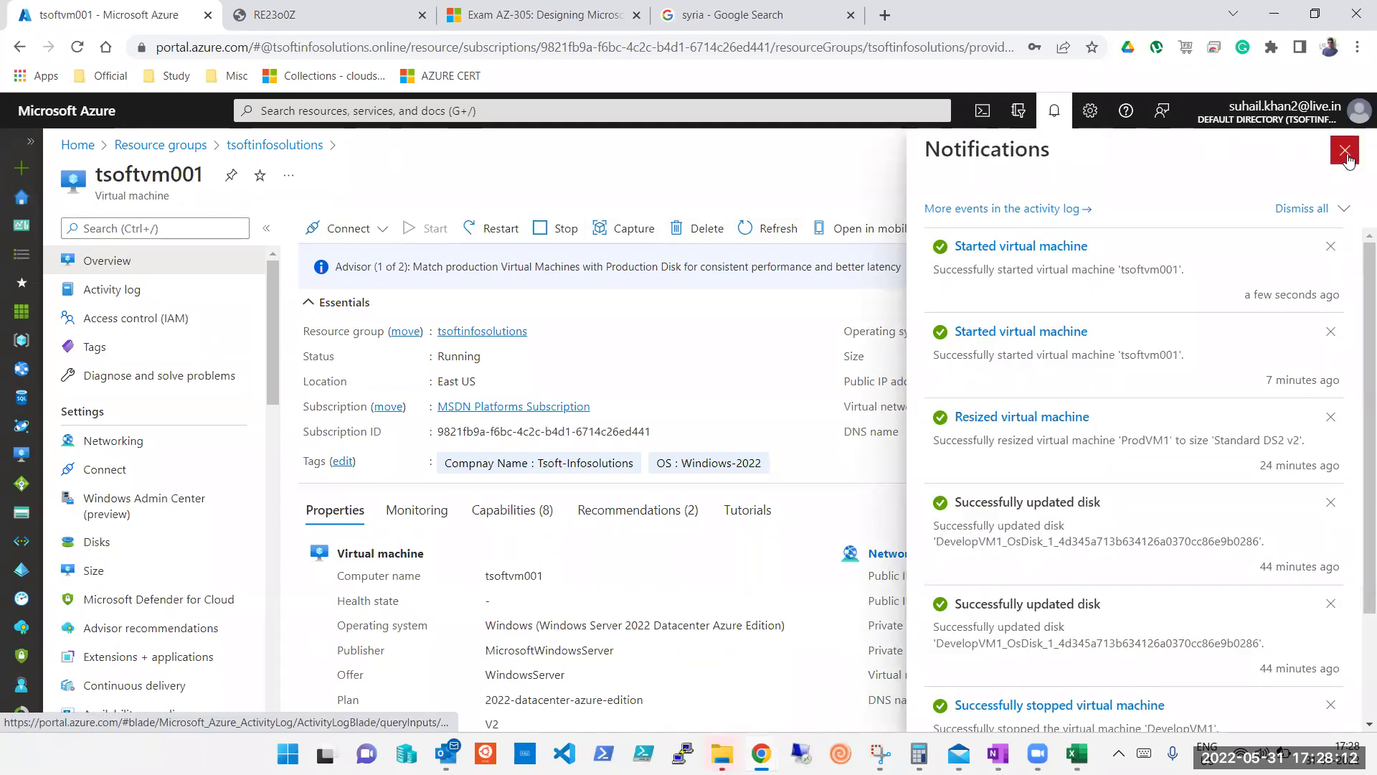
click(1345, 151)
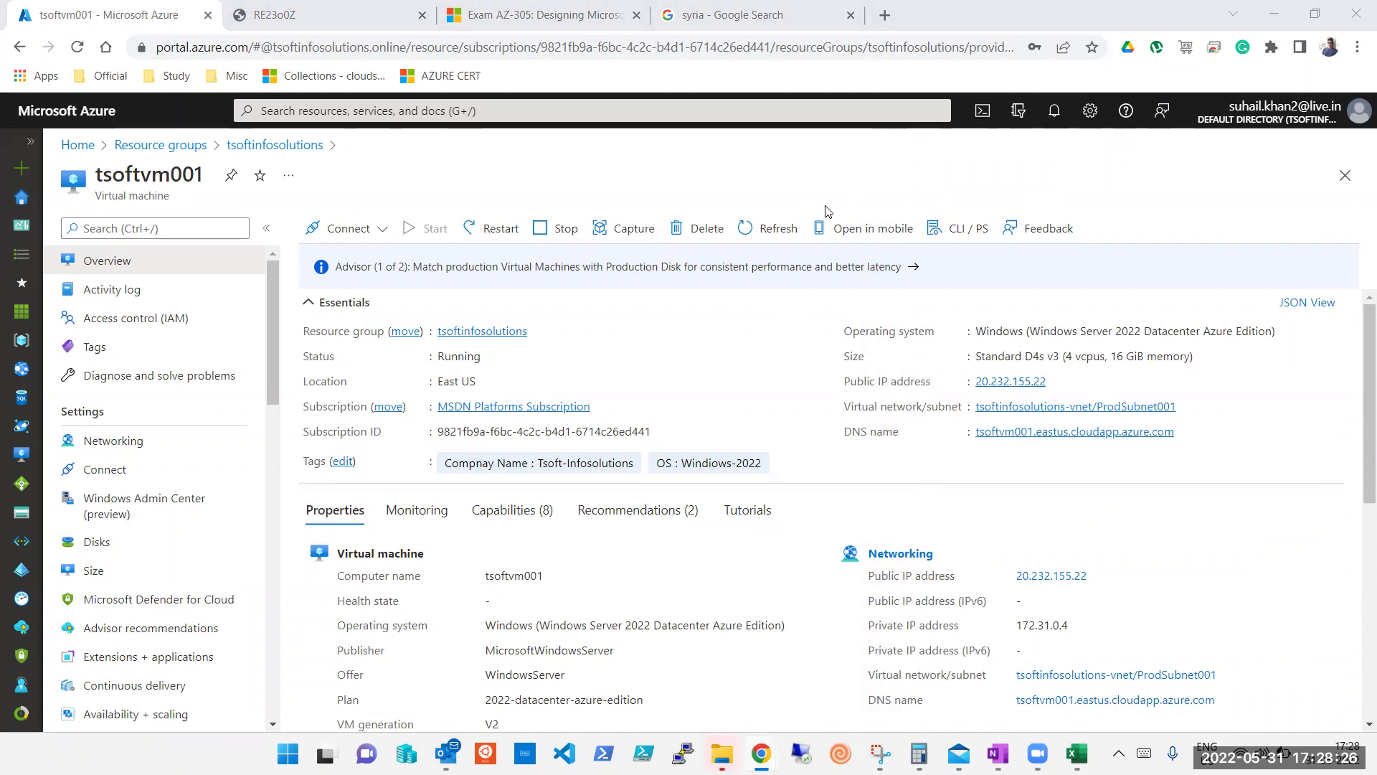
Begin capturing an image of tsoftvm001 and set it to capture only a managed image.
click(629, 237)
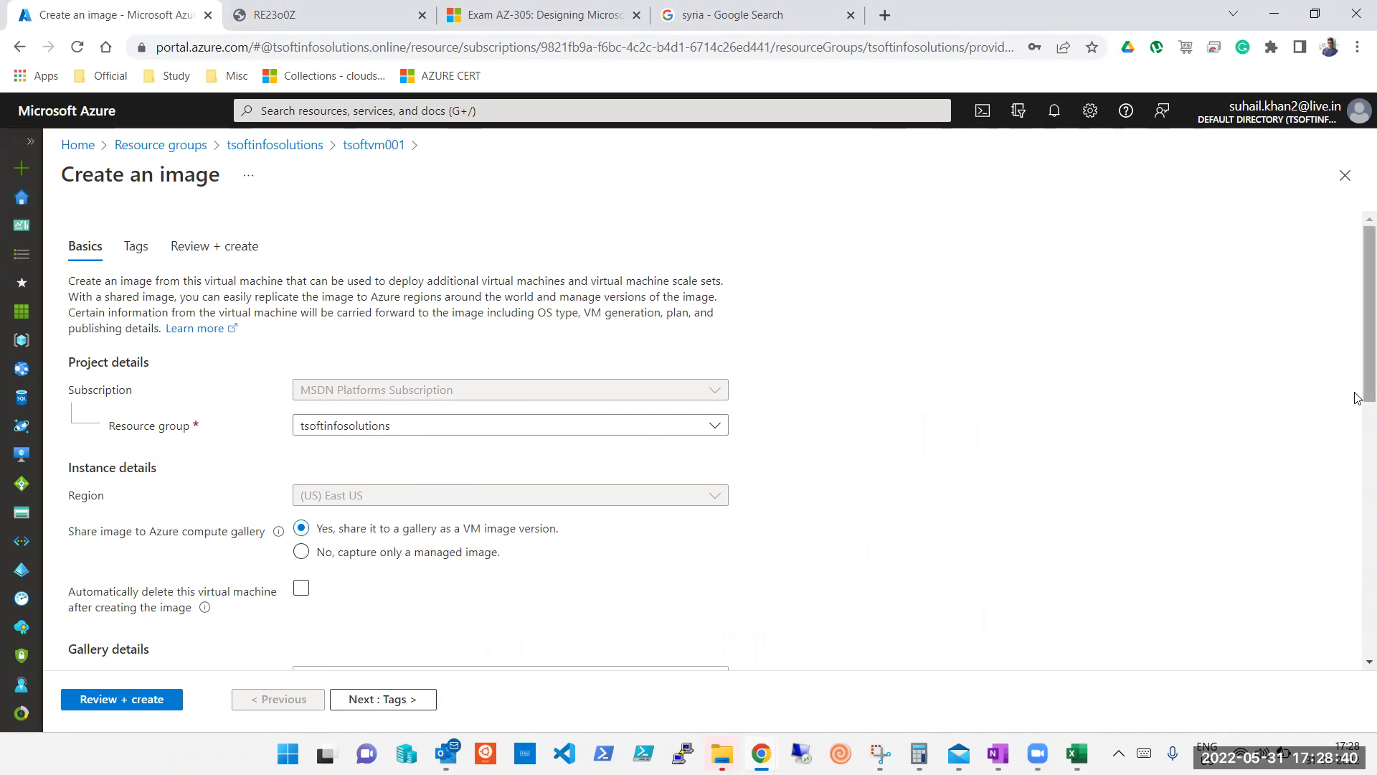
scroll(1357, 409, down, 2)
scroll(1357, 445, down, 1)
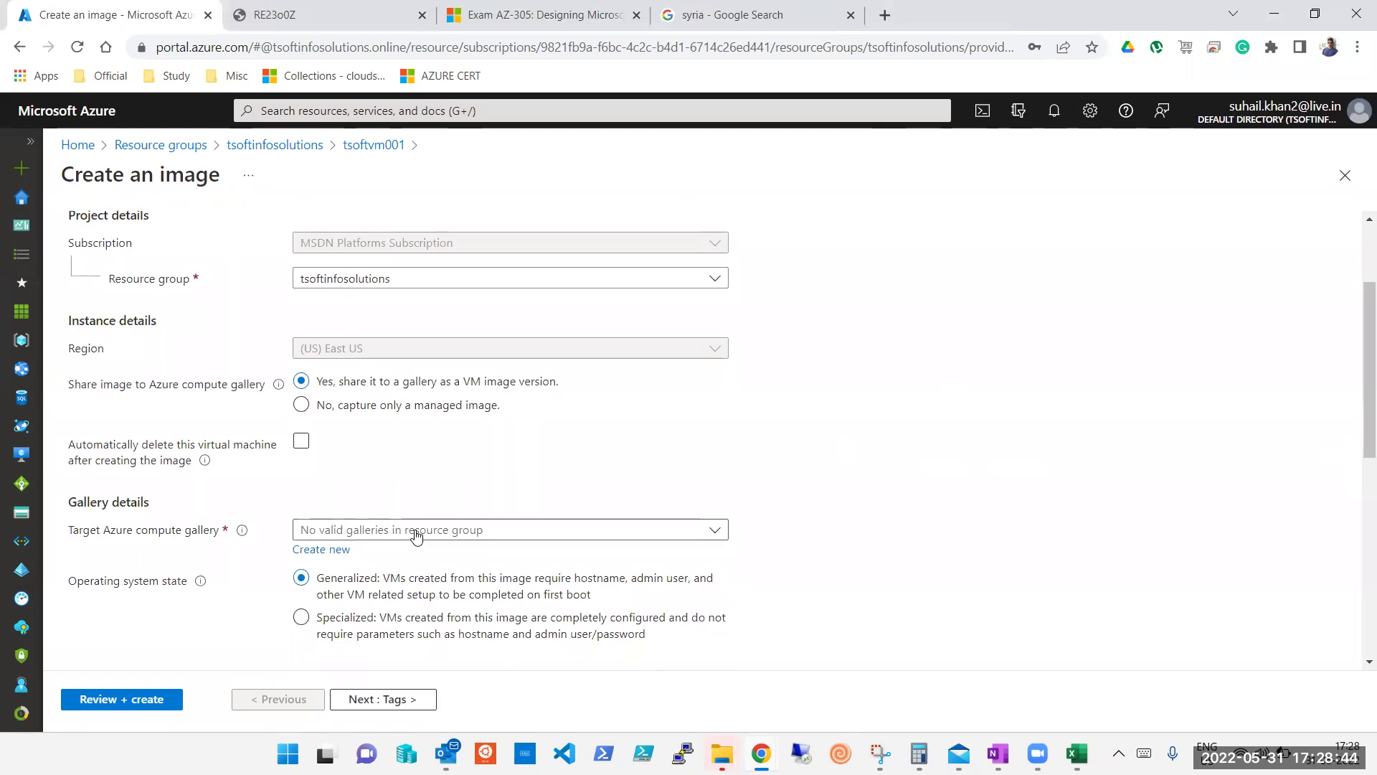
click(450, 411)
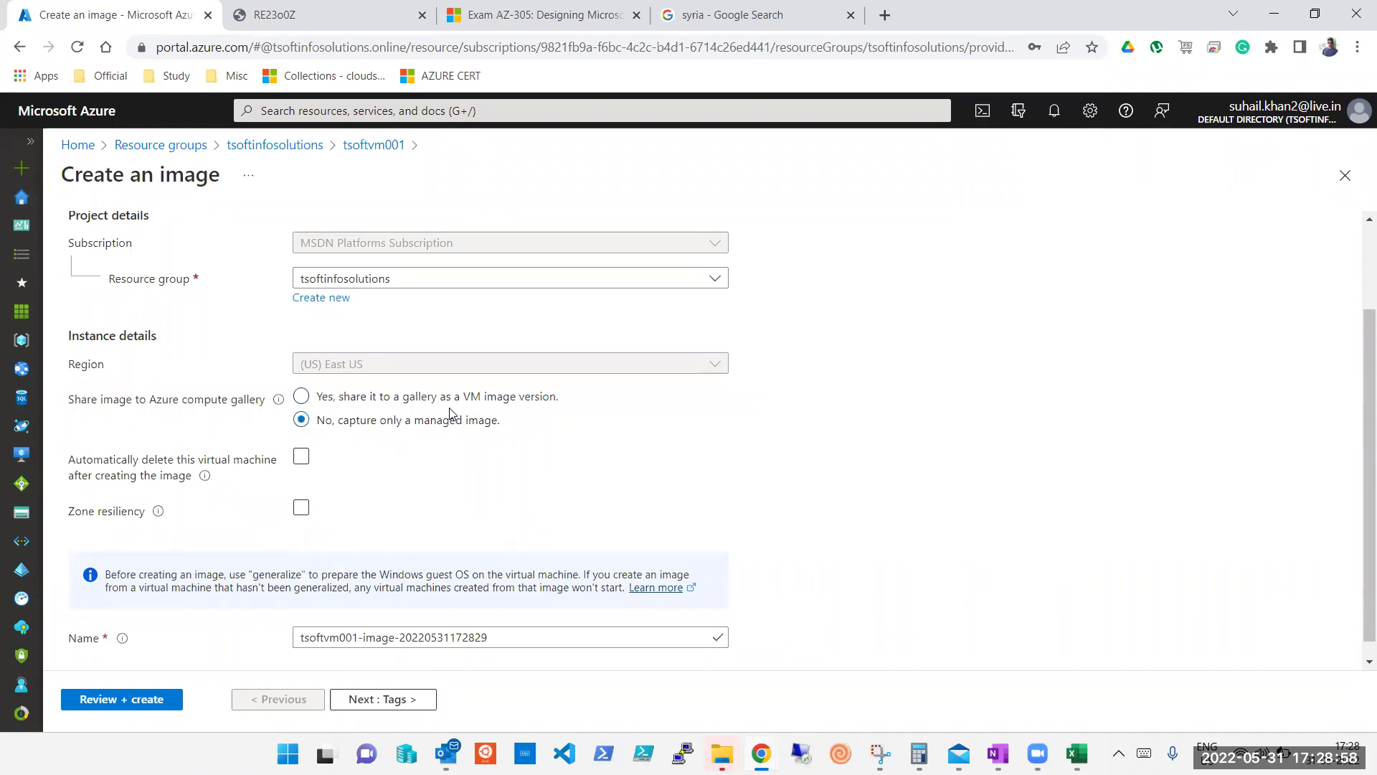
Try out the image's automatic virtual machine deletion and zone resiliency options, leaving both cleared.
click(310, 459)
click(302, 457)
click(301, 508)
click(301, 507)
mouse_move(156, 514)
Name the managed image tsoftvm001-image.
scroll(1358, 519, down, 1)
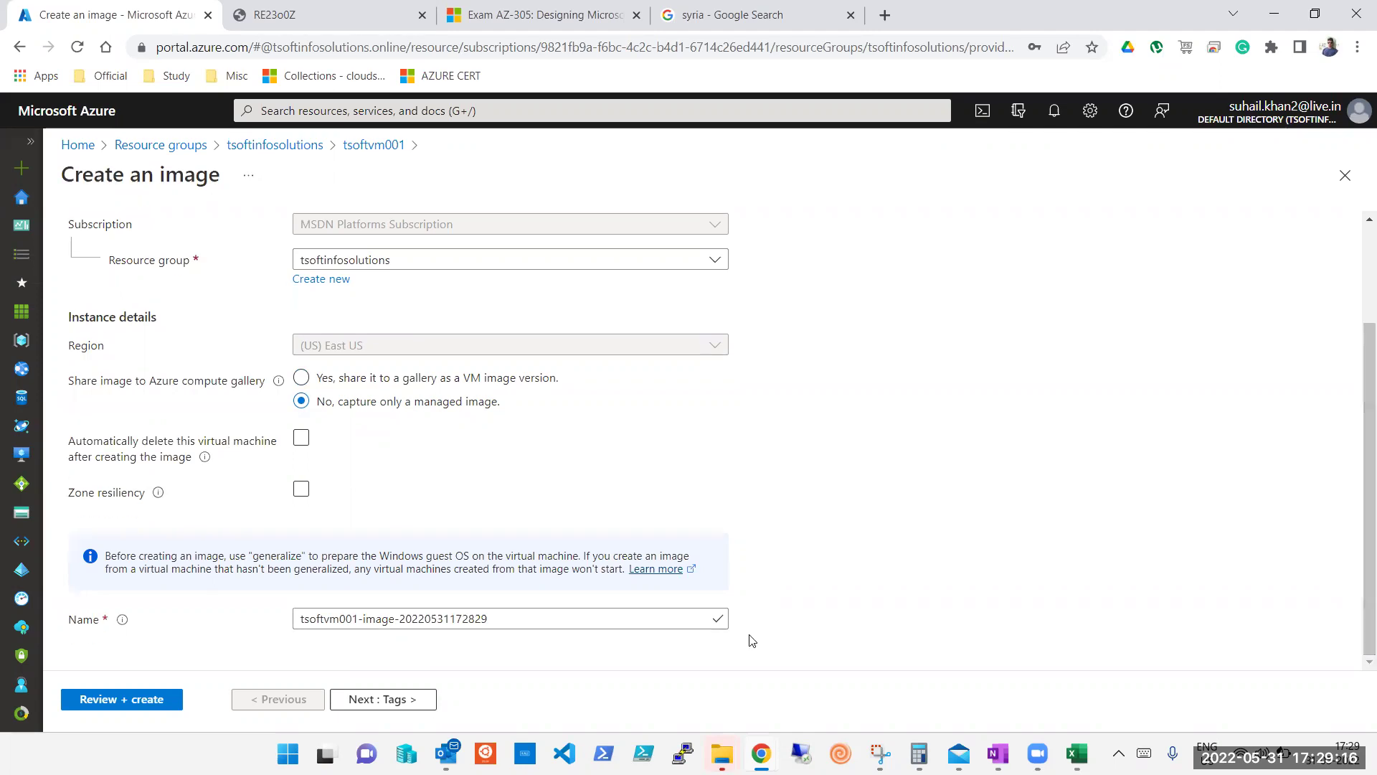
click(547, 621)
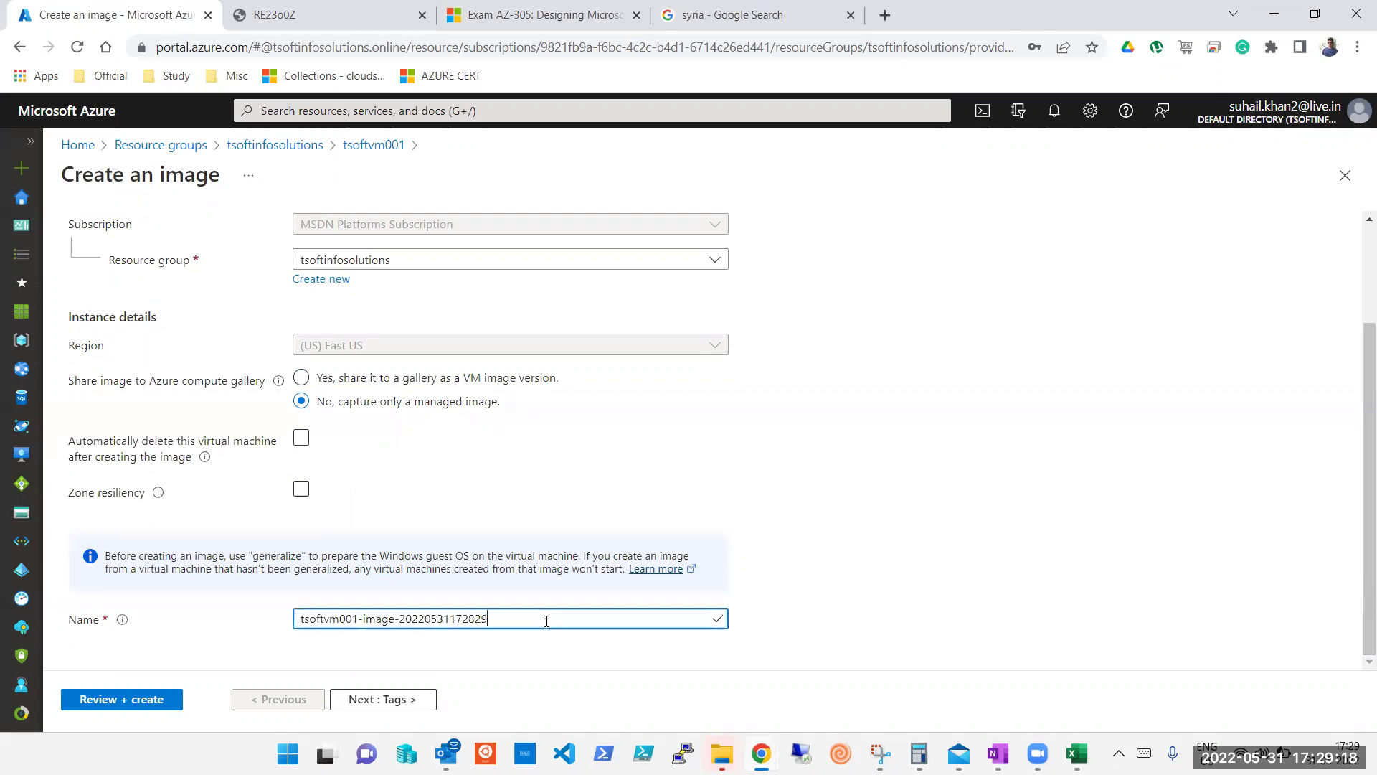
double_click(464, 618)
key(BackSpace)
Leave the tags empty, review the image settings, and create the image.
click(401, 713)
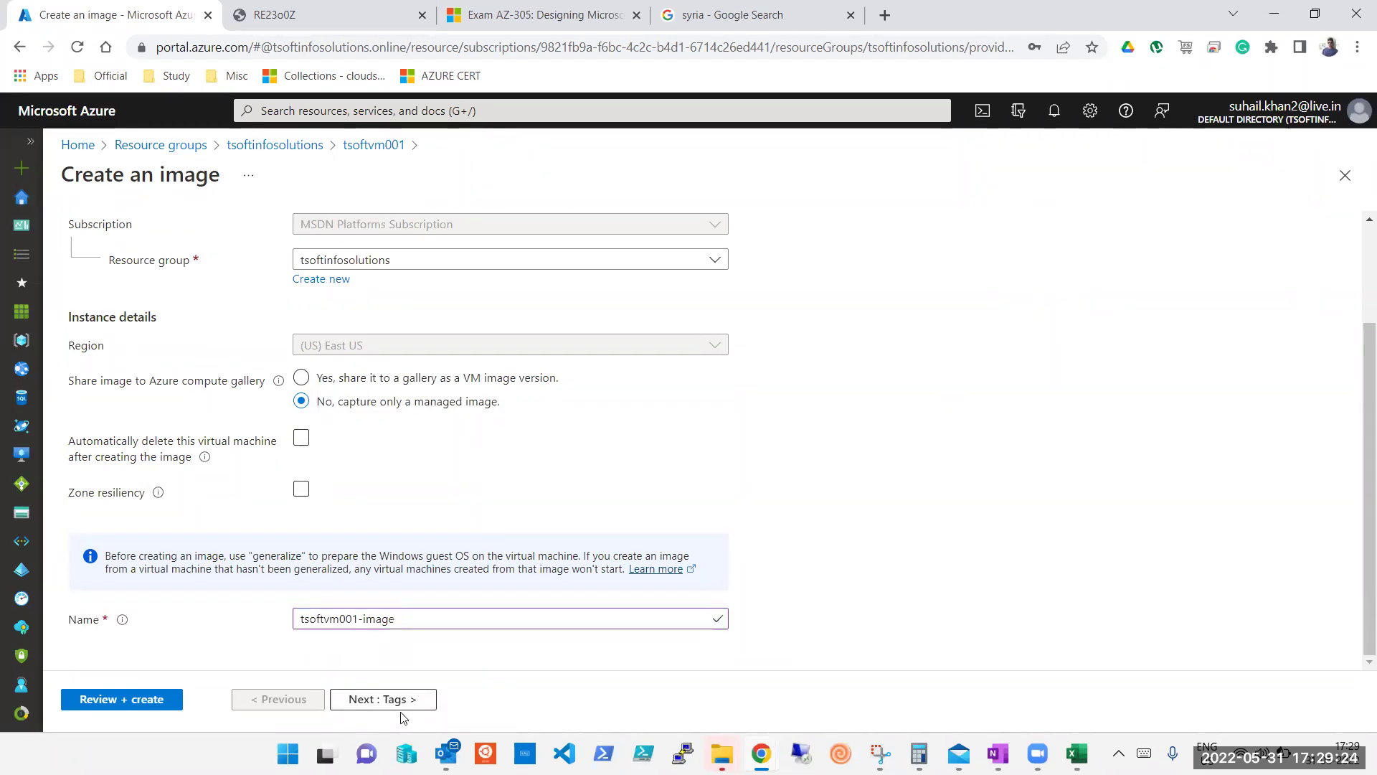
click(414, 705)
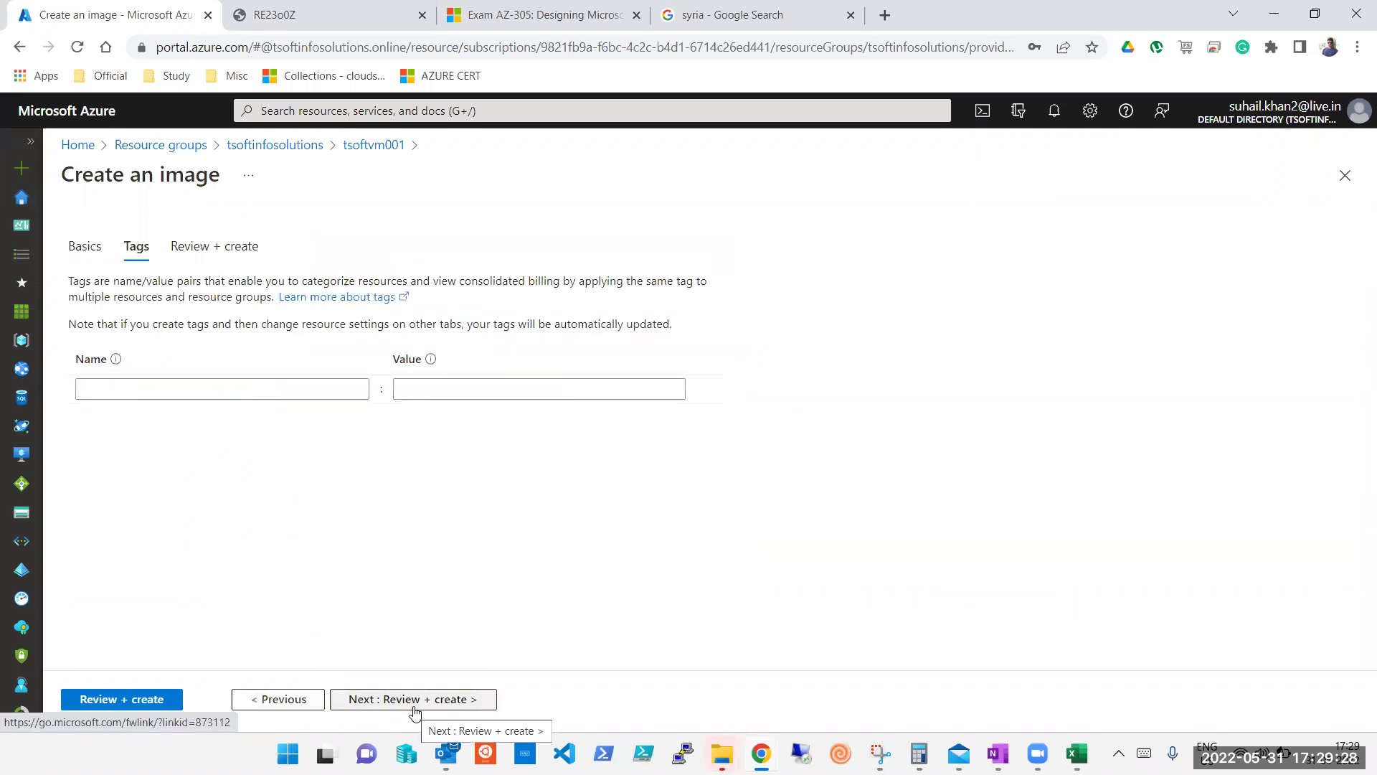
click(414, 704)
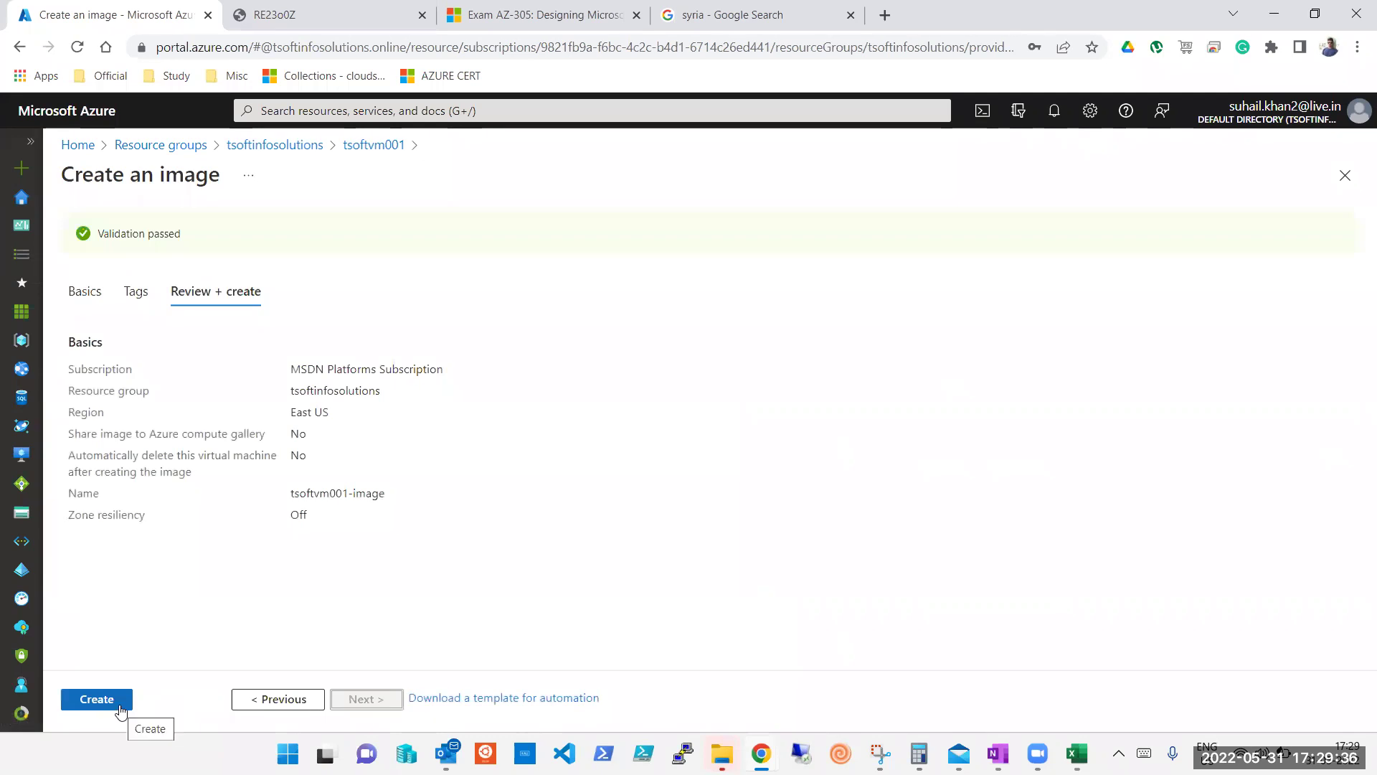
click(120, 709)
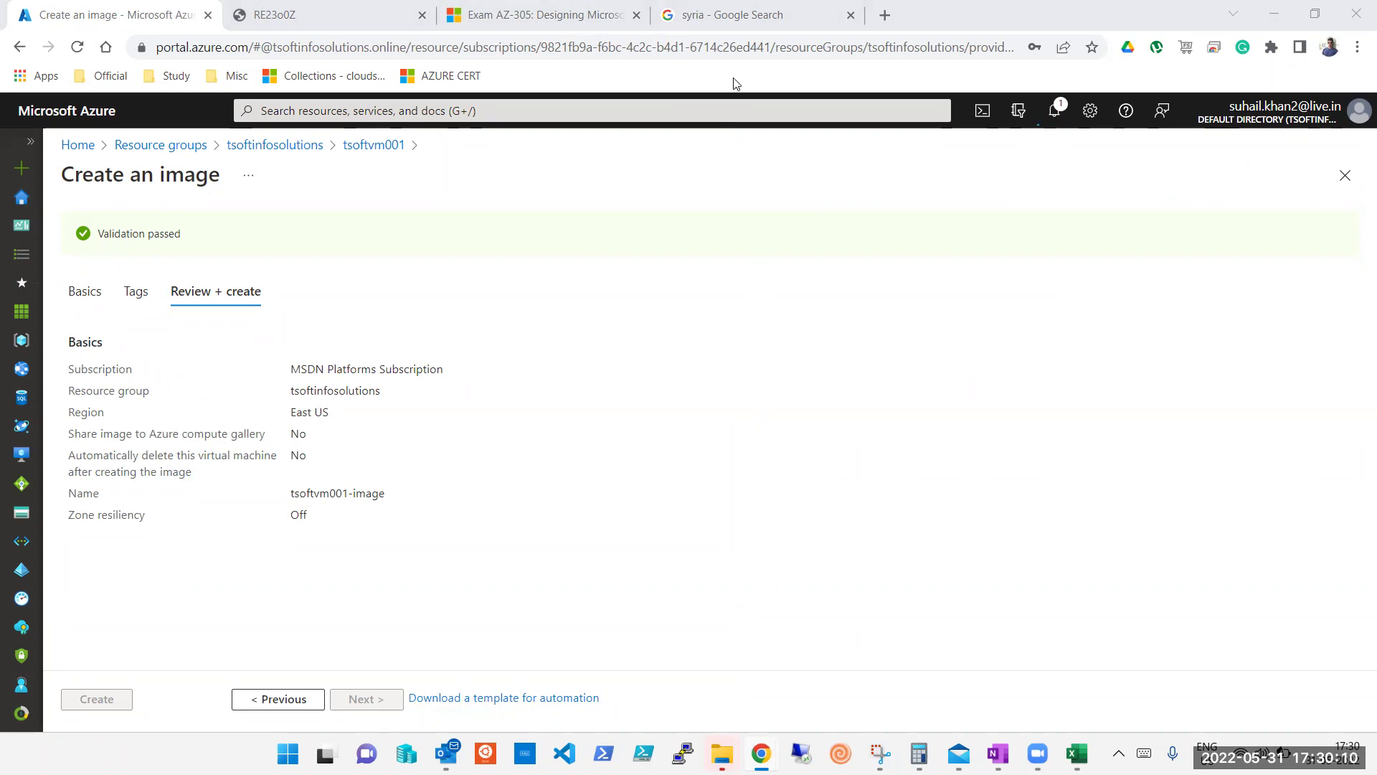
click(885, 313)
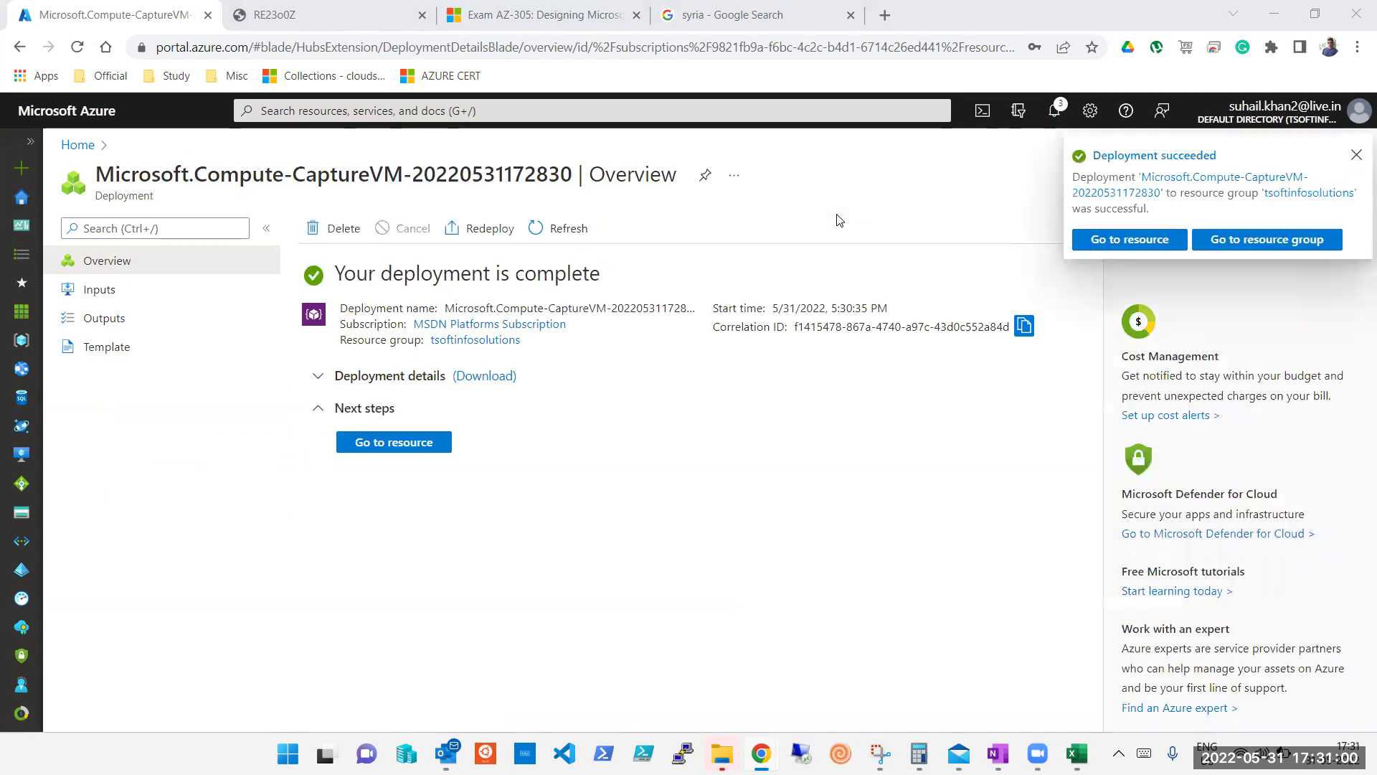
Open the captured tsoftvm001-image resource and review the basic settings for creating a virtual machine from it, without creating one.
click(407, 443)
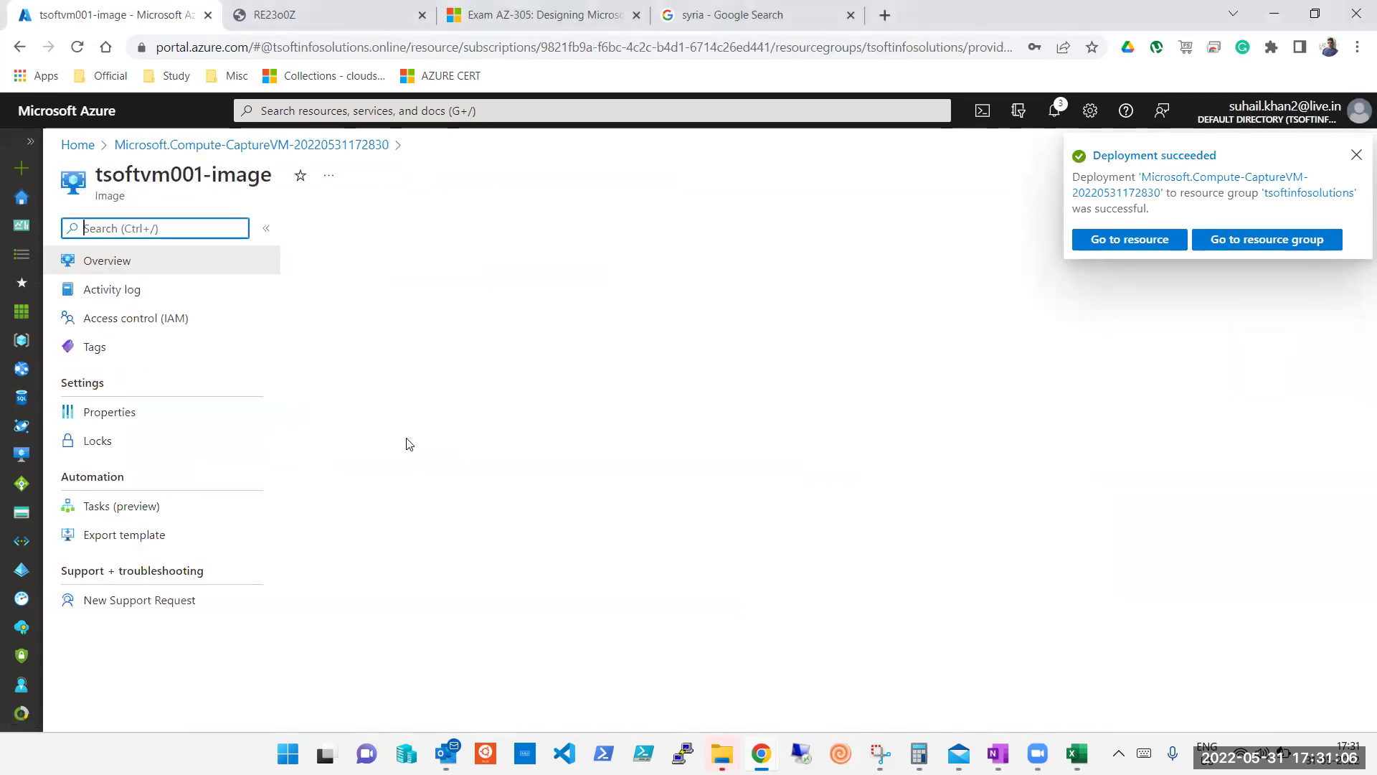
click(1357, 155)
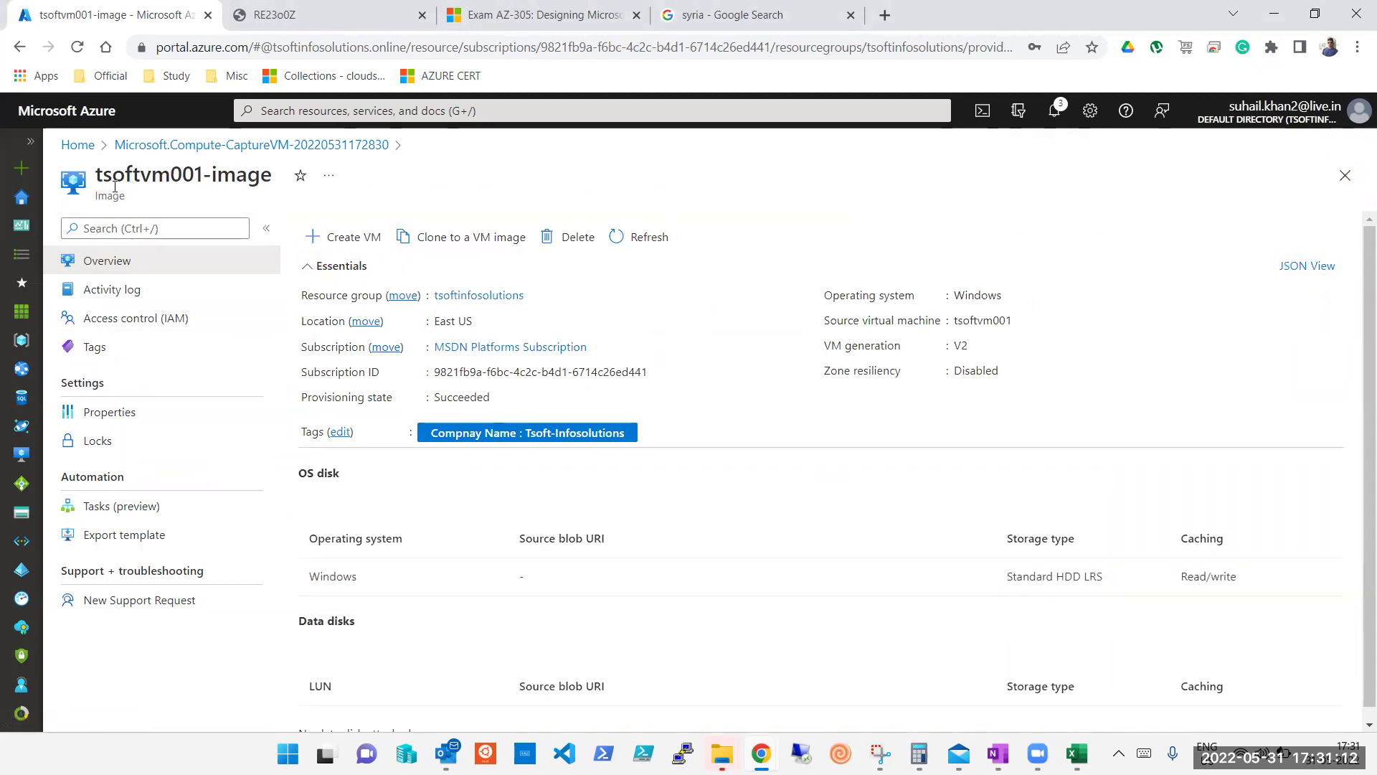
click(380, 244)
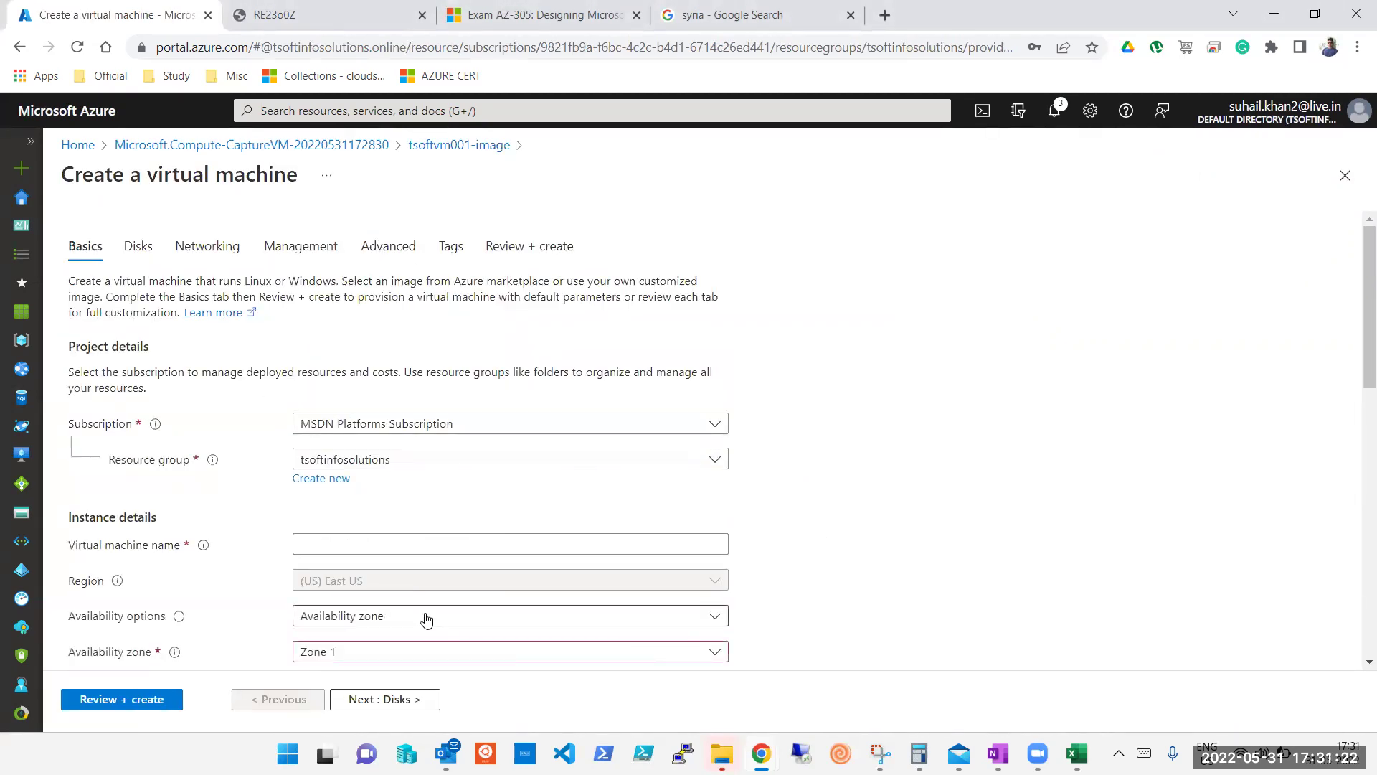
click(433, 543)
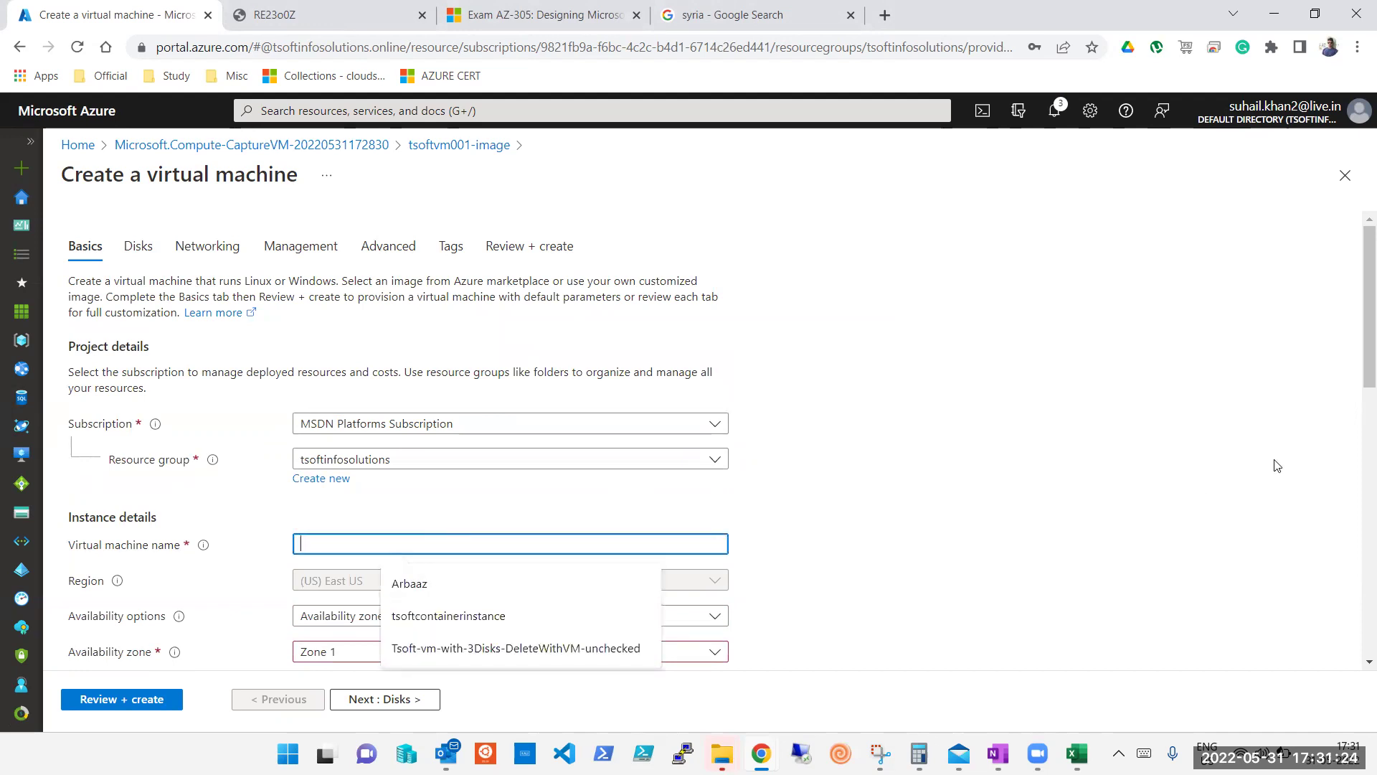
drag(1358, 386, 1355, 541)
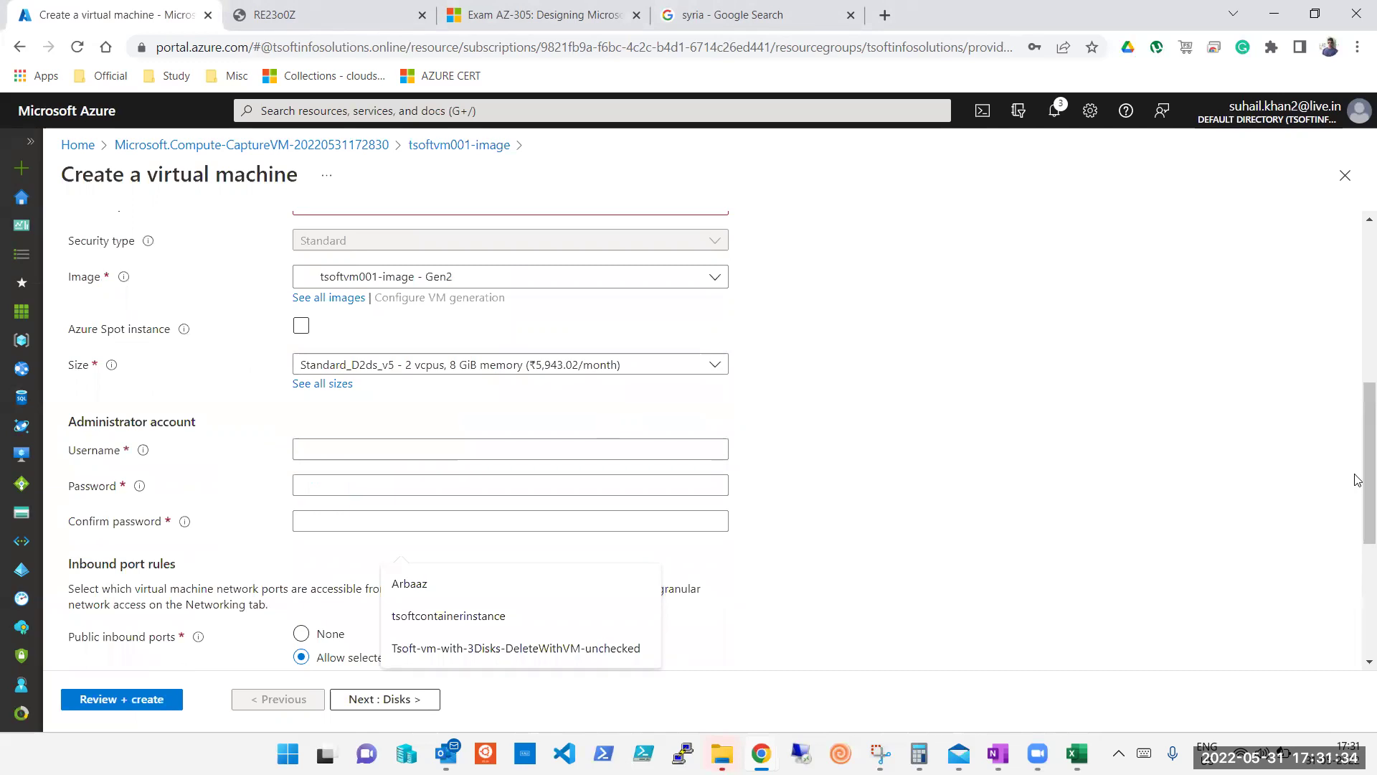
drag(1358, 502, 1341, 357)
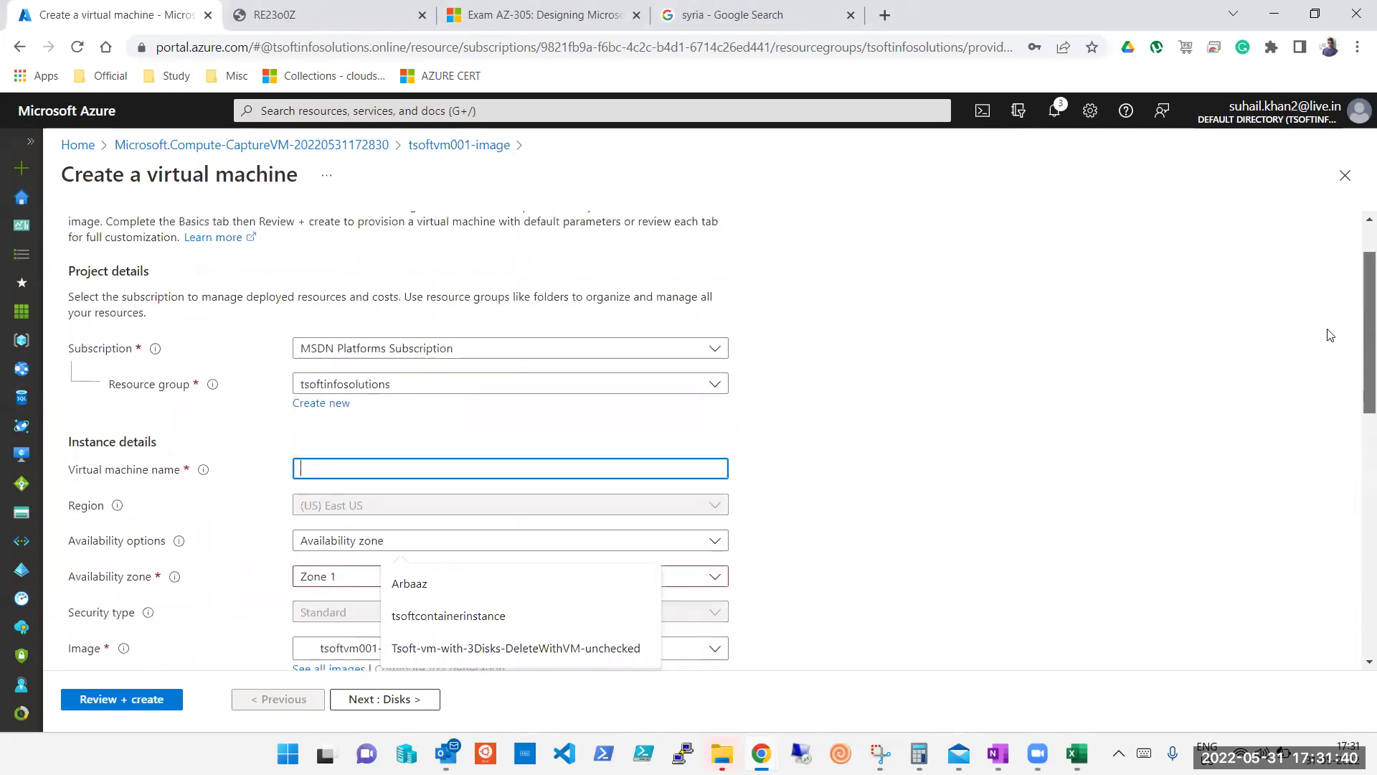
scroll(1331, 335, up, 1)
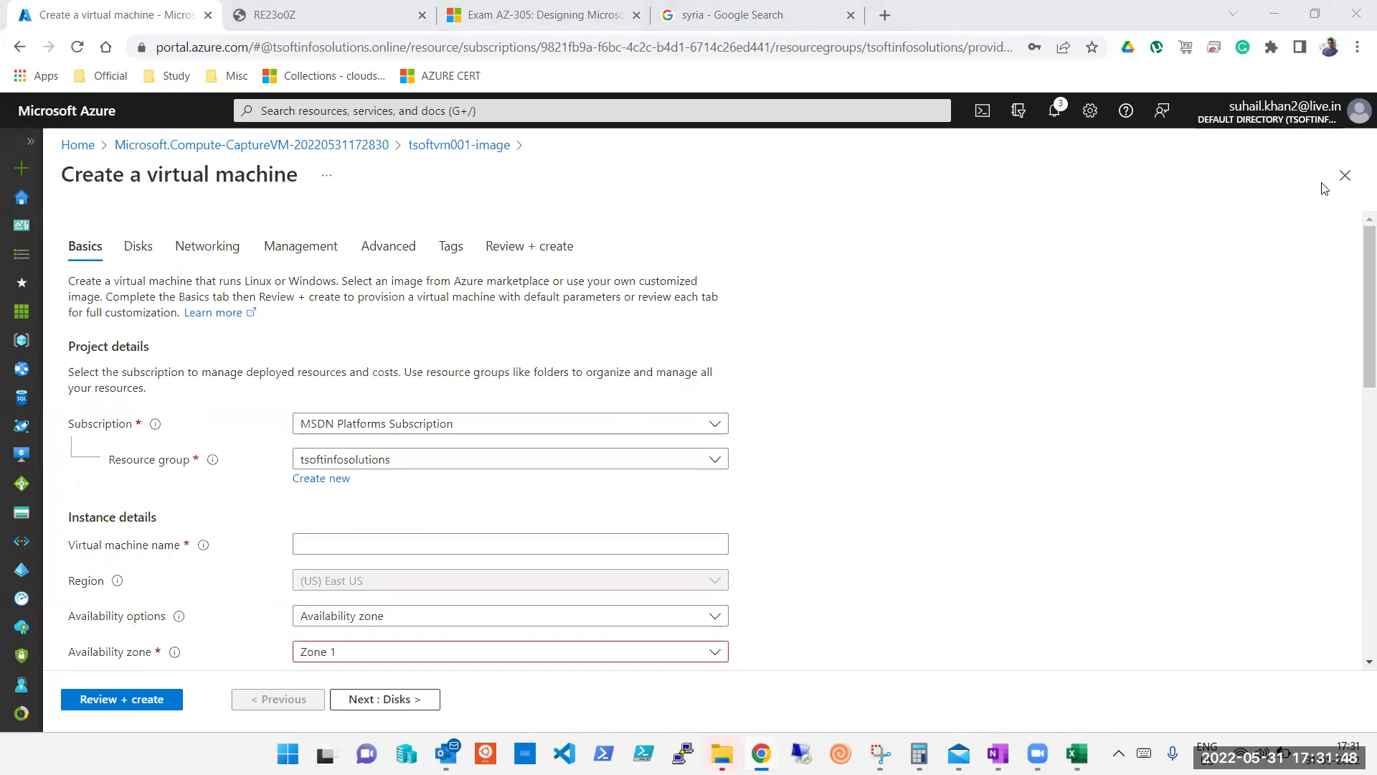
click(1346, 184)
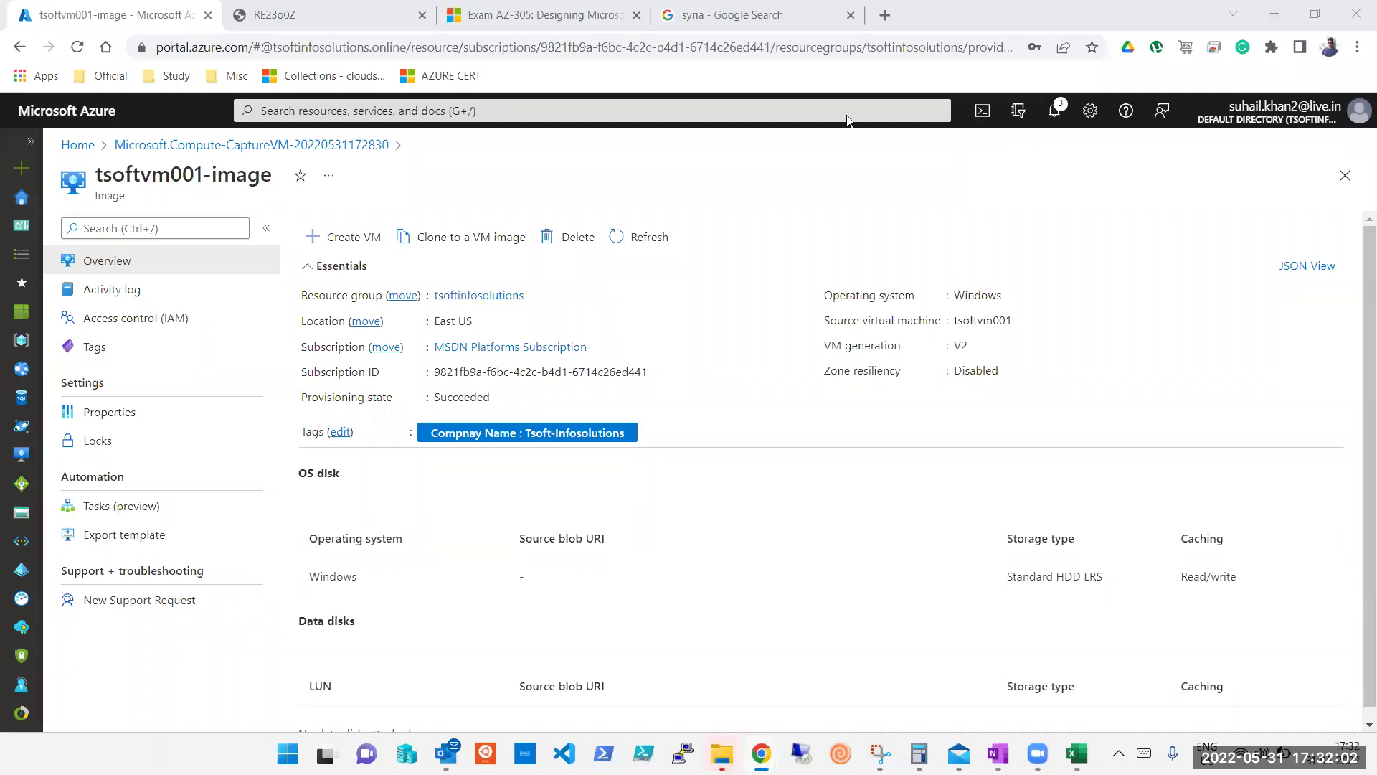
click(1345, 175)
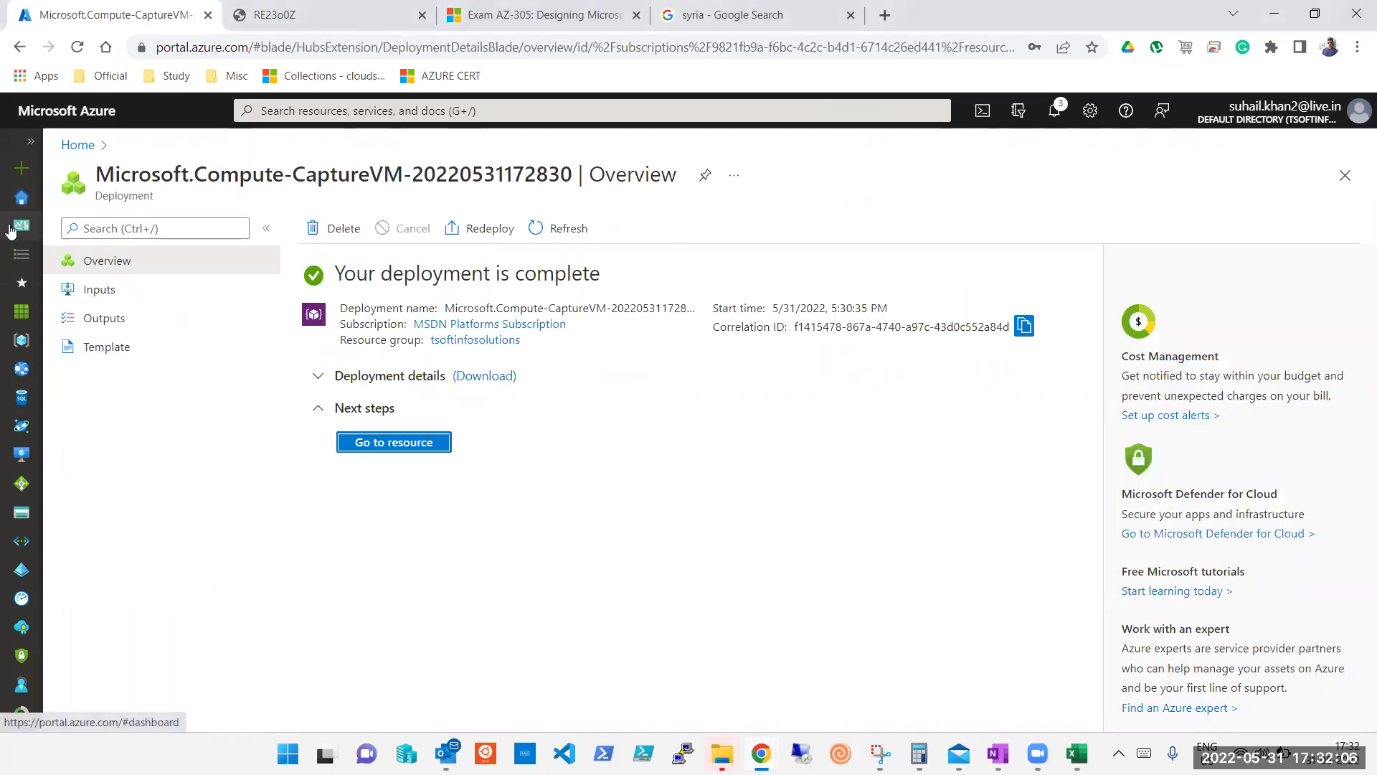
Start a separate new virtual machine from the Virtual machines service and look through its image choices.
click(22, 201)
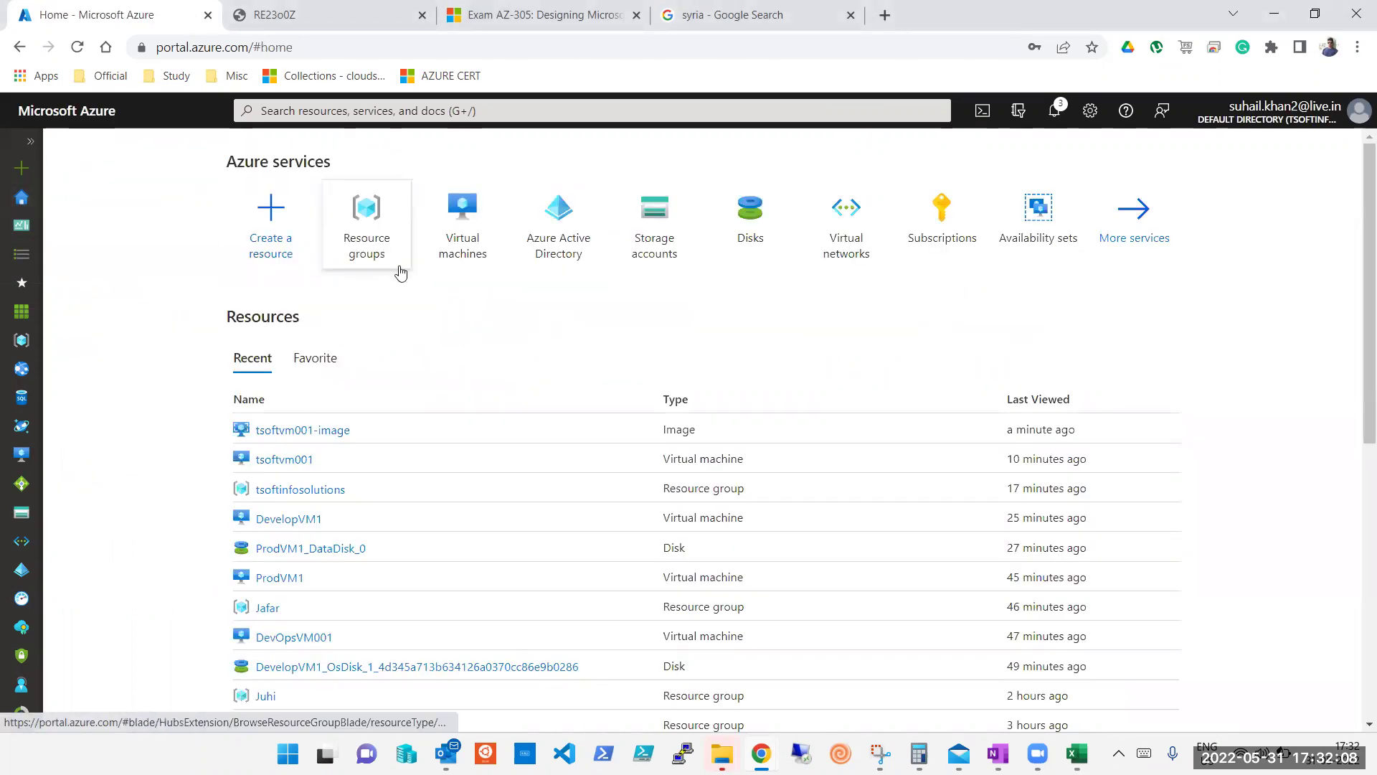
click(463, 273)
click(102, 228)
click(129, 263)
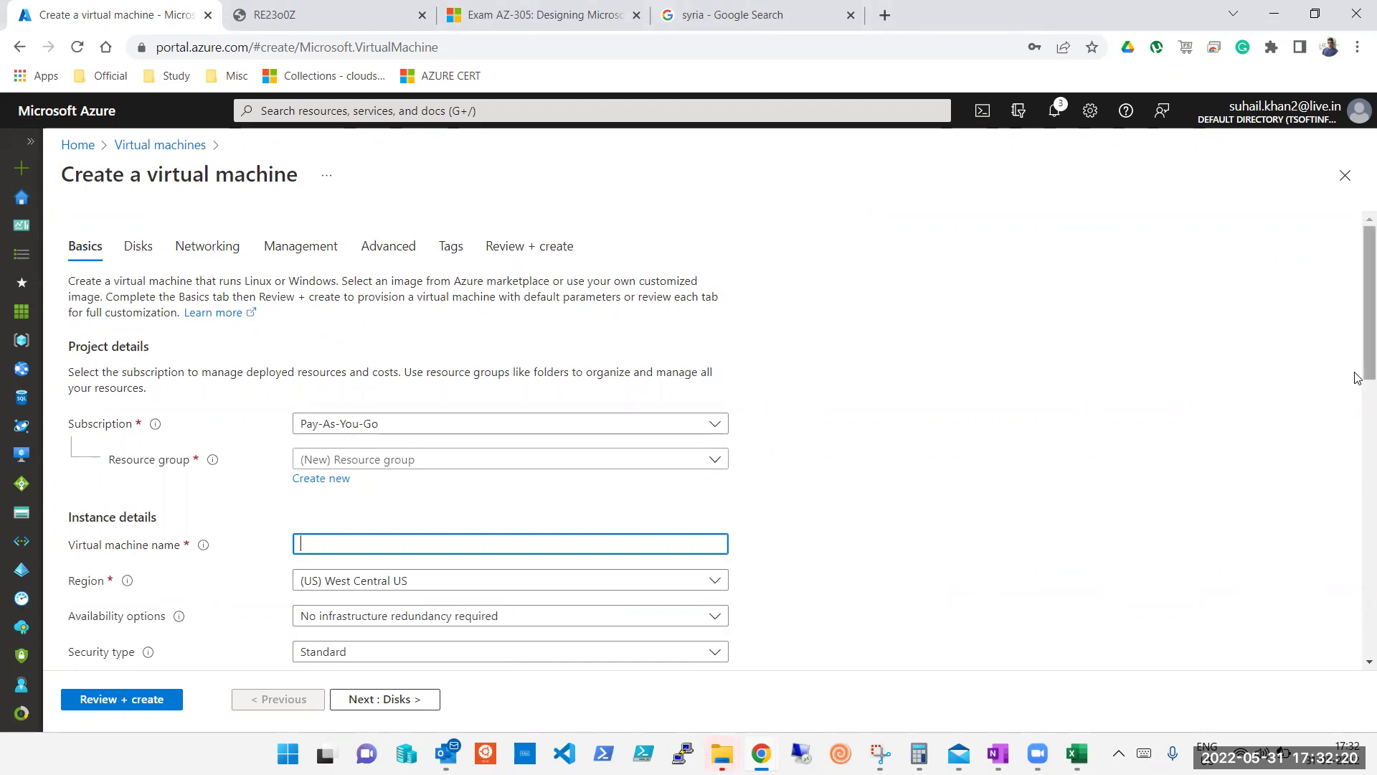
scroll(1358, 395, down, 5)
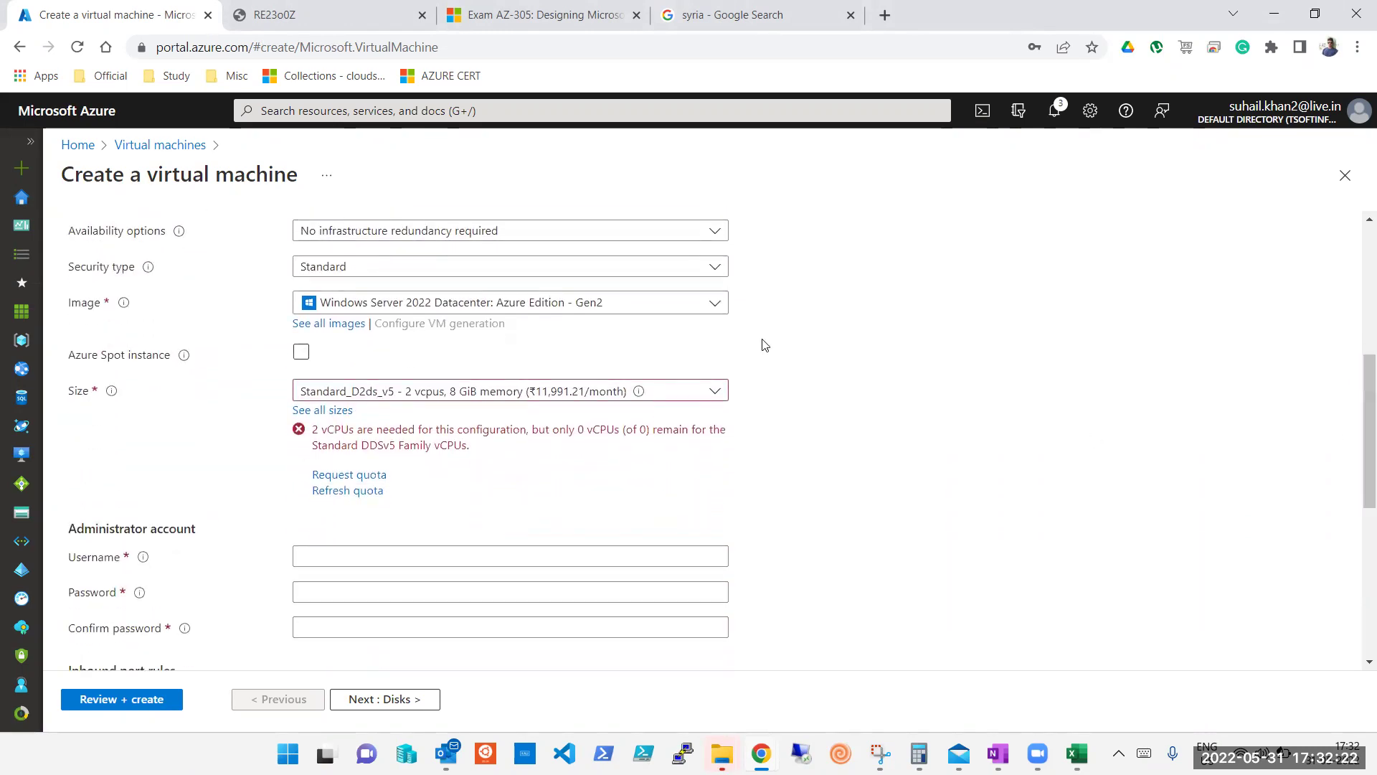
click(632, 308)
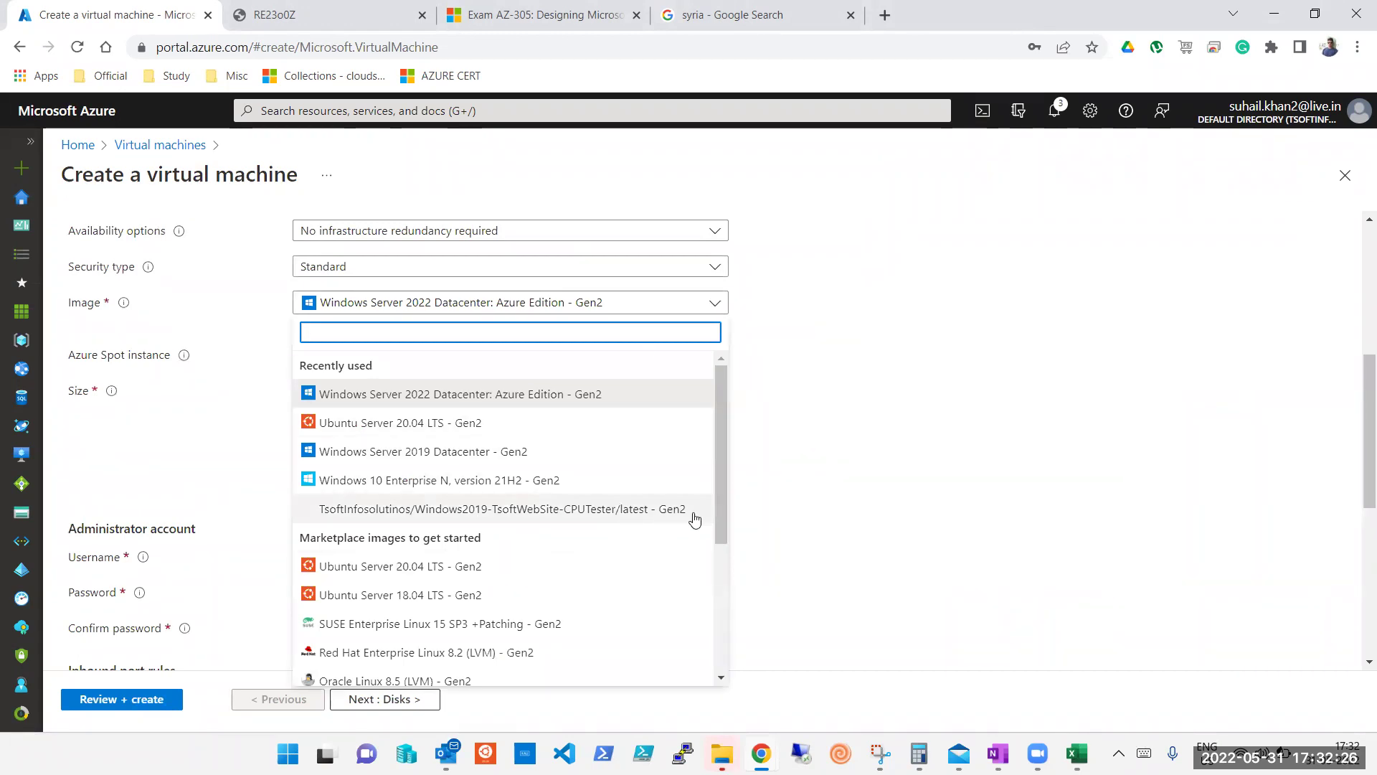
drag(723, 499, 740, 665)
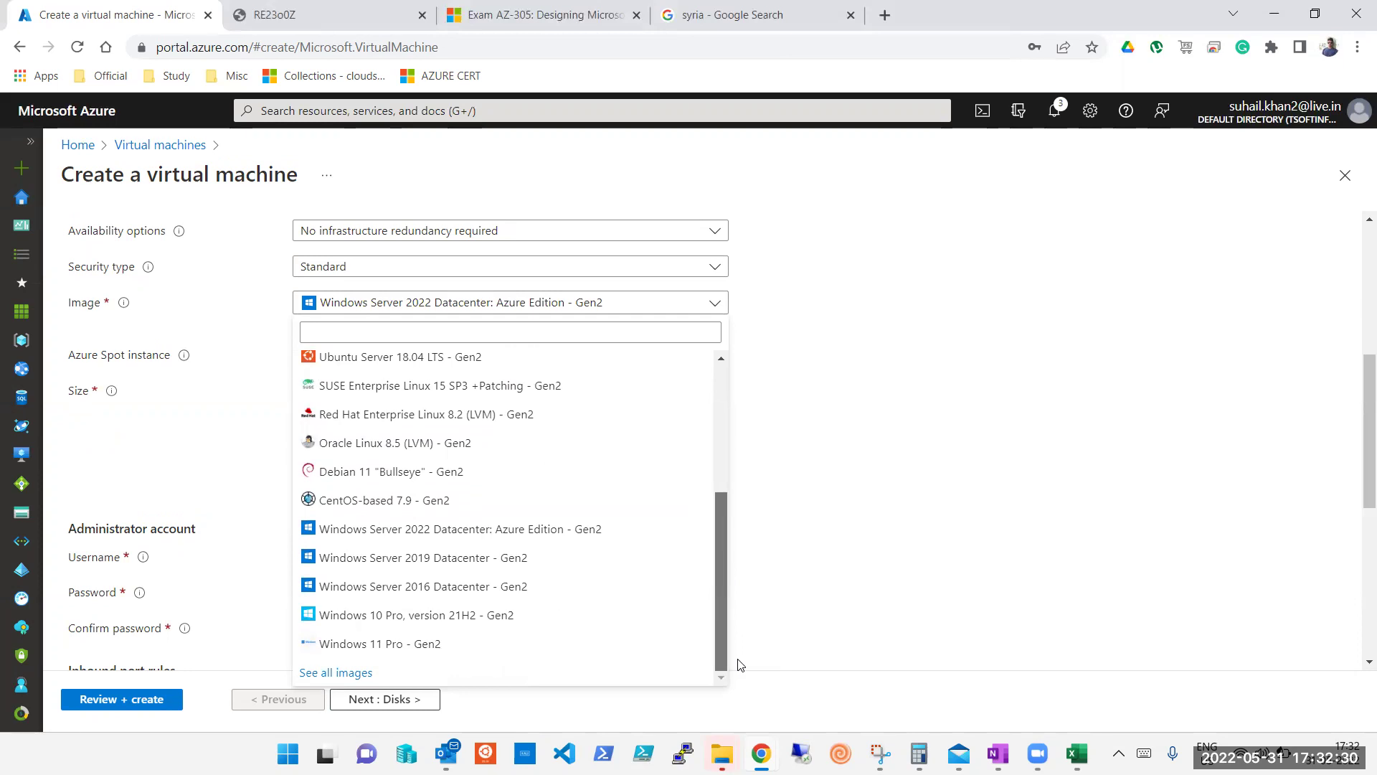
Browse the full marketplace image catalogue and discard the unsaved virtual machine draft, returning to the portal home page.
click(355, 673)
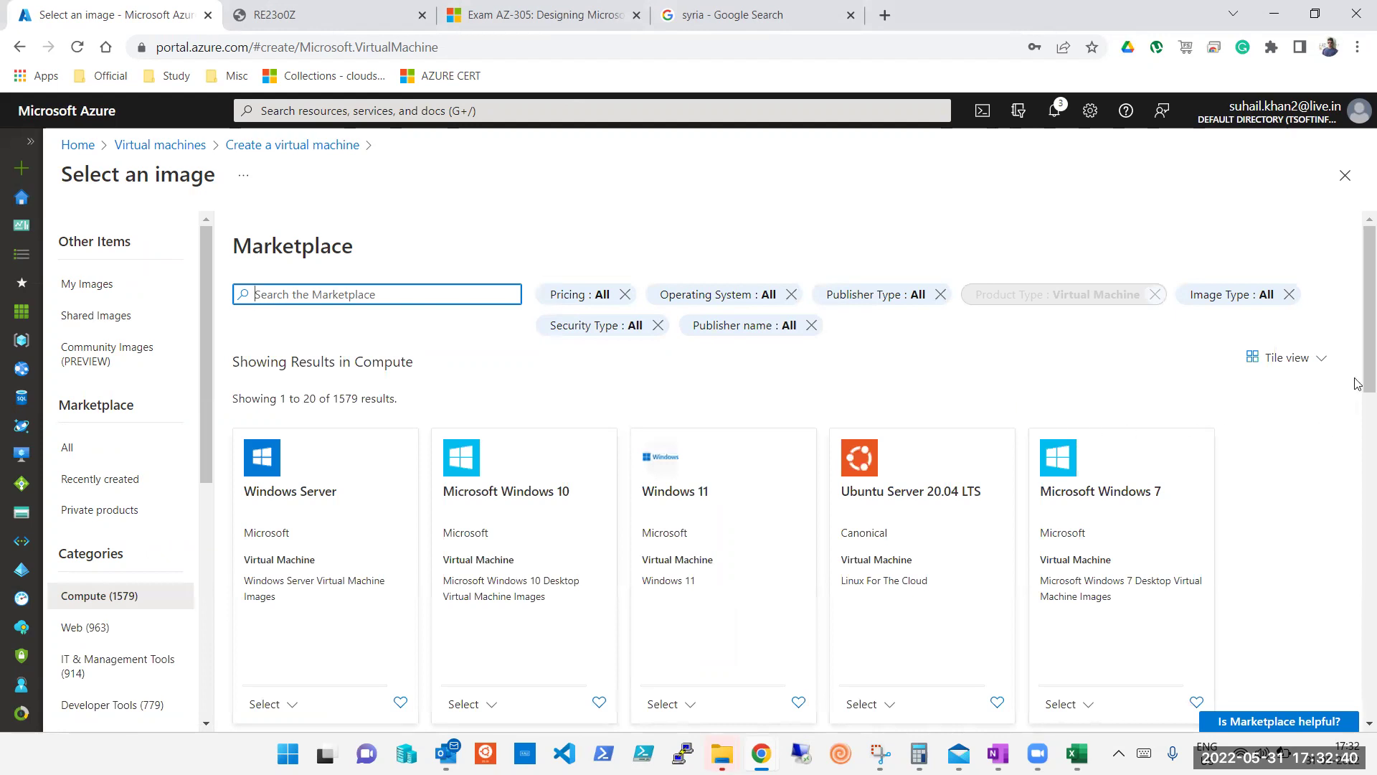
mouse_move(1359, 384)
mouse_down()
mouse_move(1358, 576)
mouse_move(1341, 400)
mouse_up()
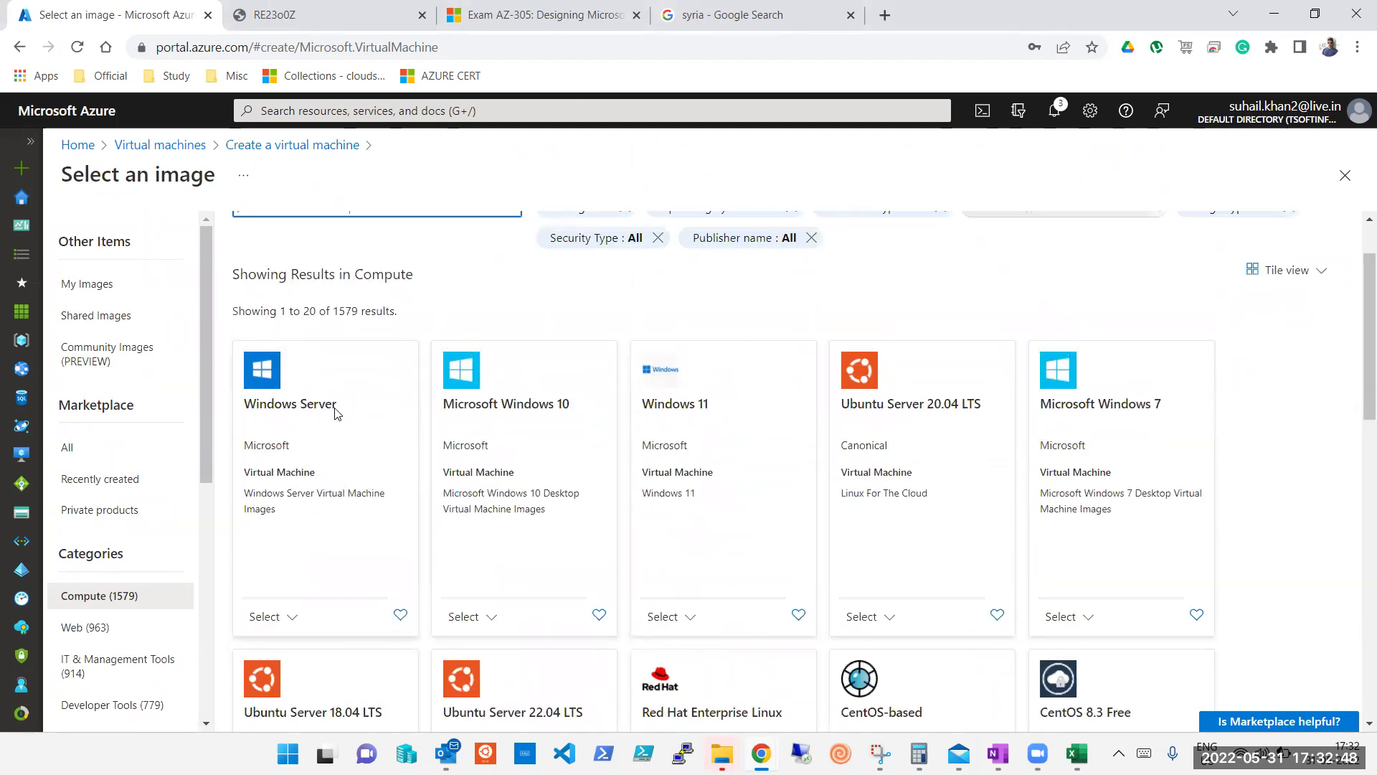
click(1344, 176)
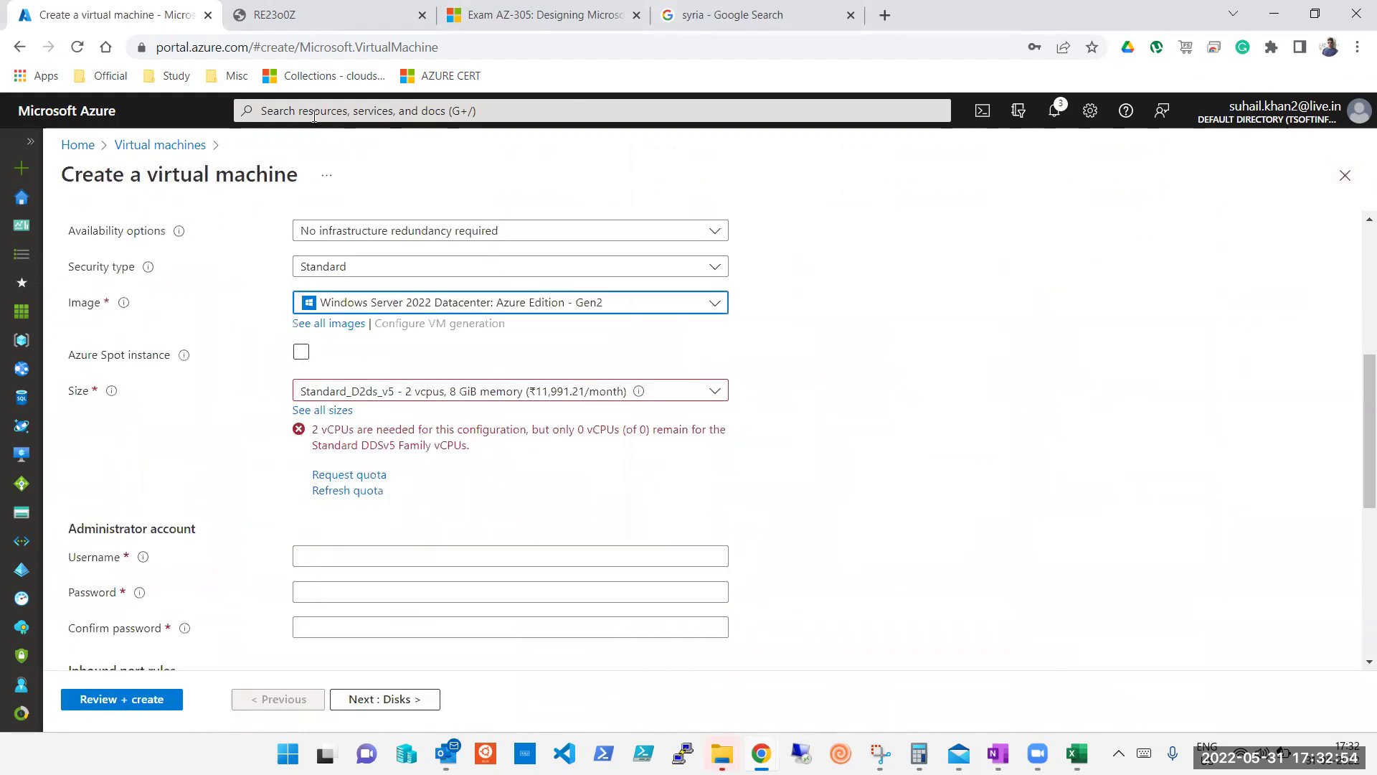
click(79, 146)
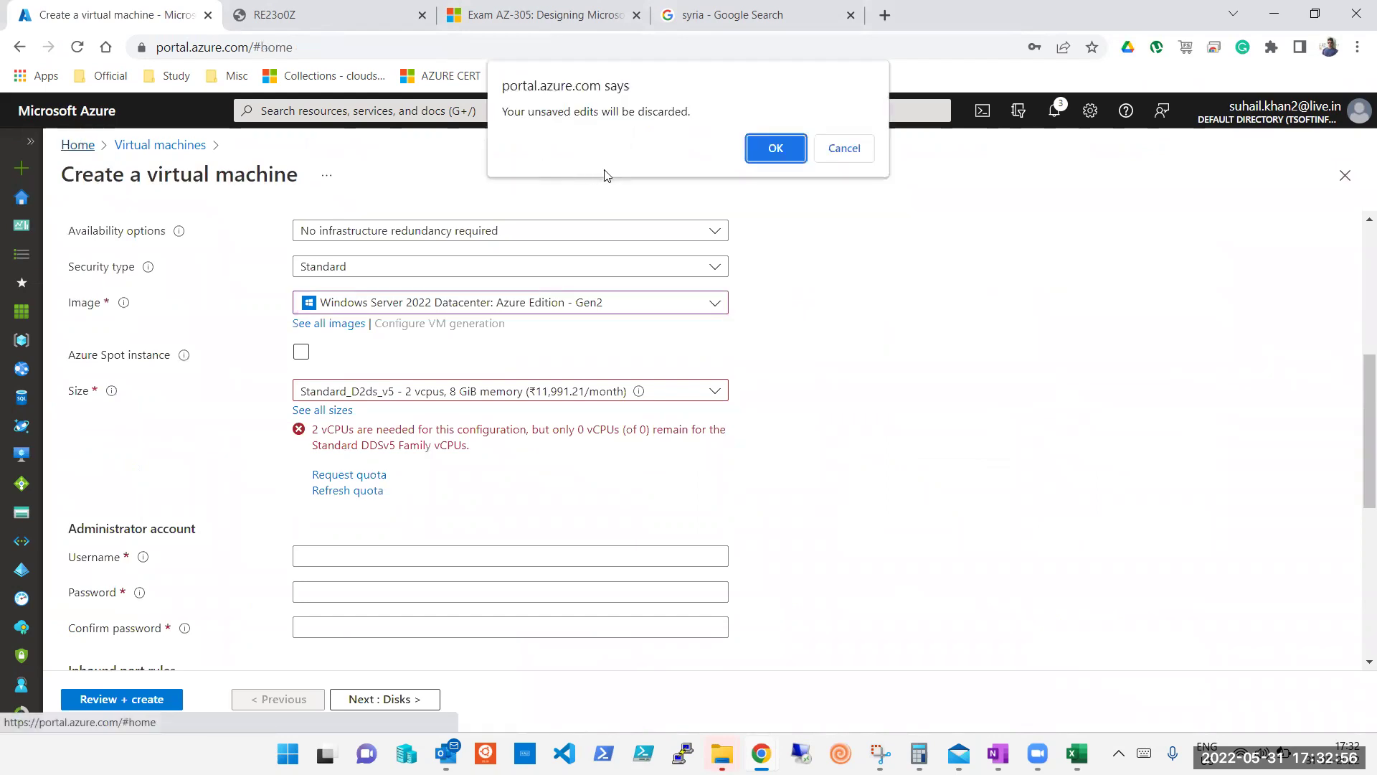
click(772, 160)
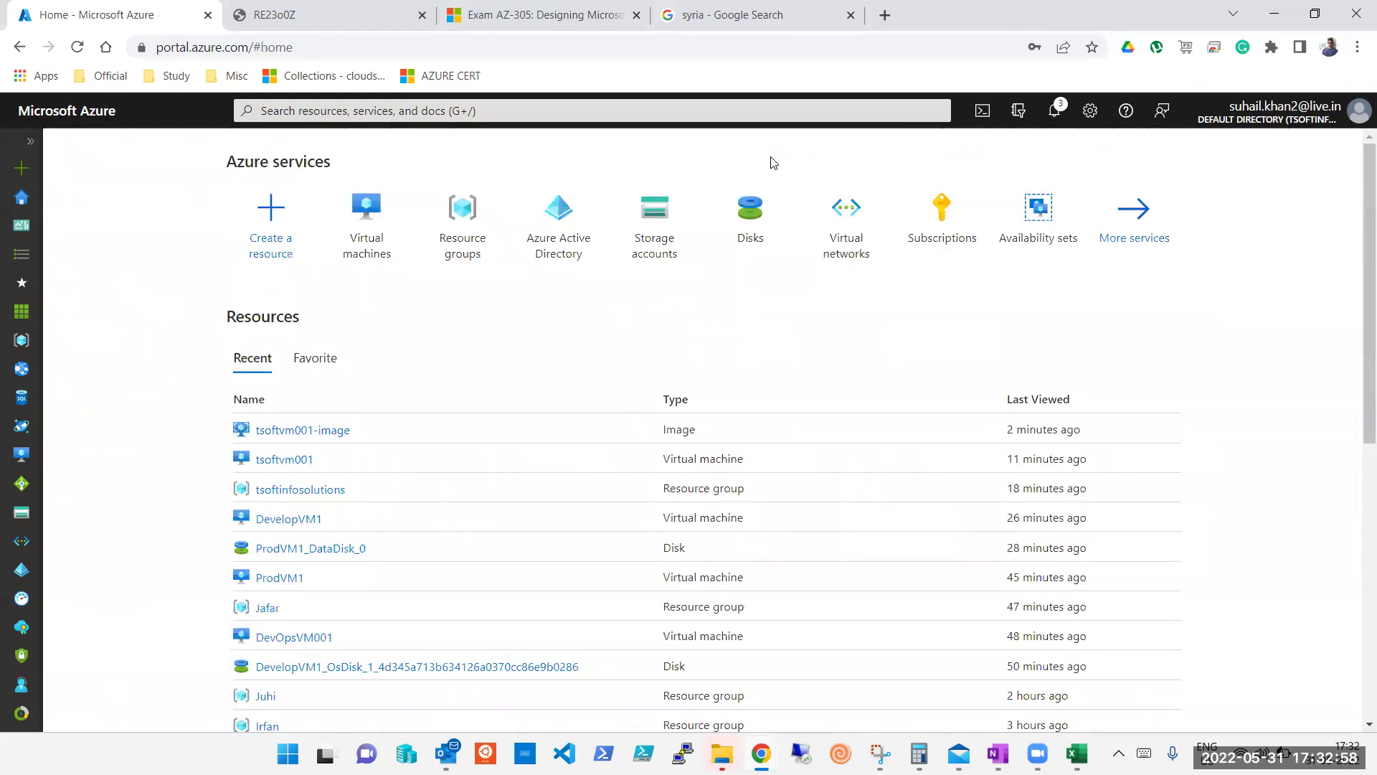
Open the tsoftvm001 virtual machine and duplicate its page in a second browser tab.
click(291, 461)
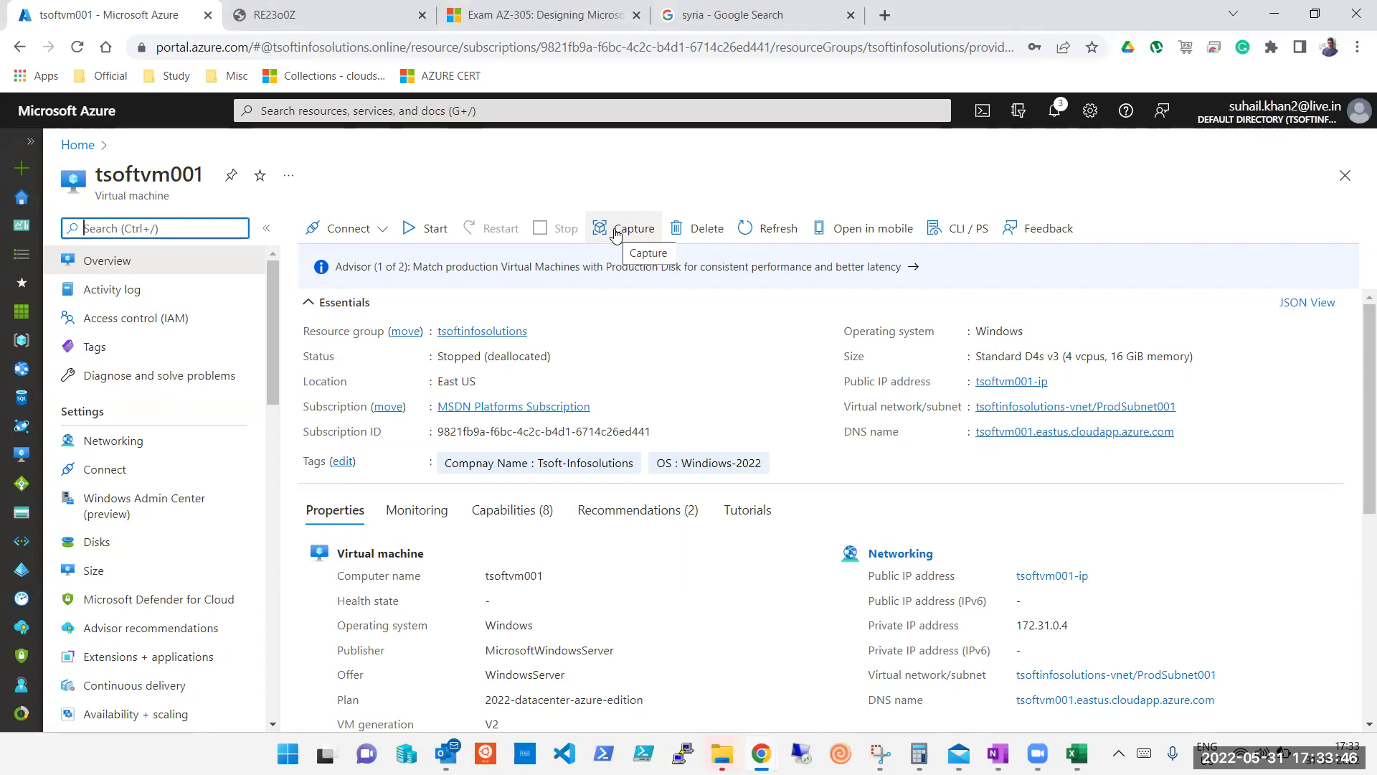
right_click(132, 14)
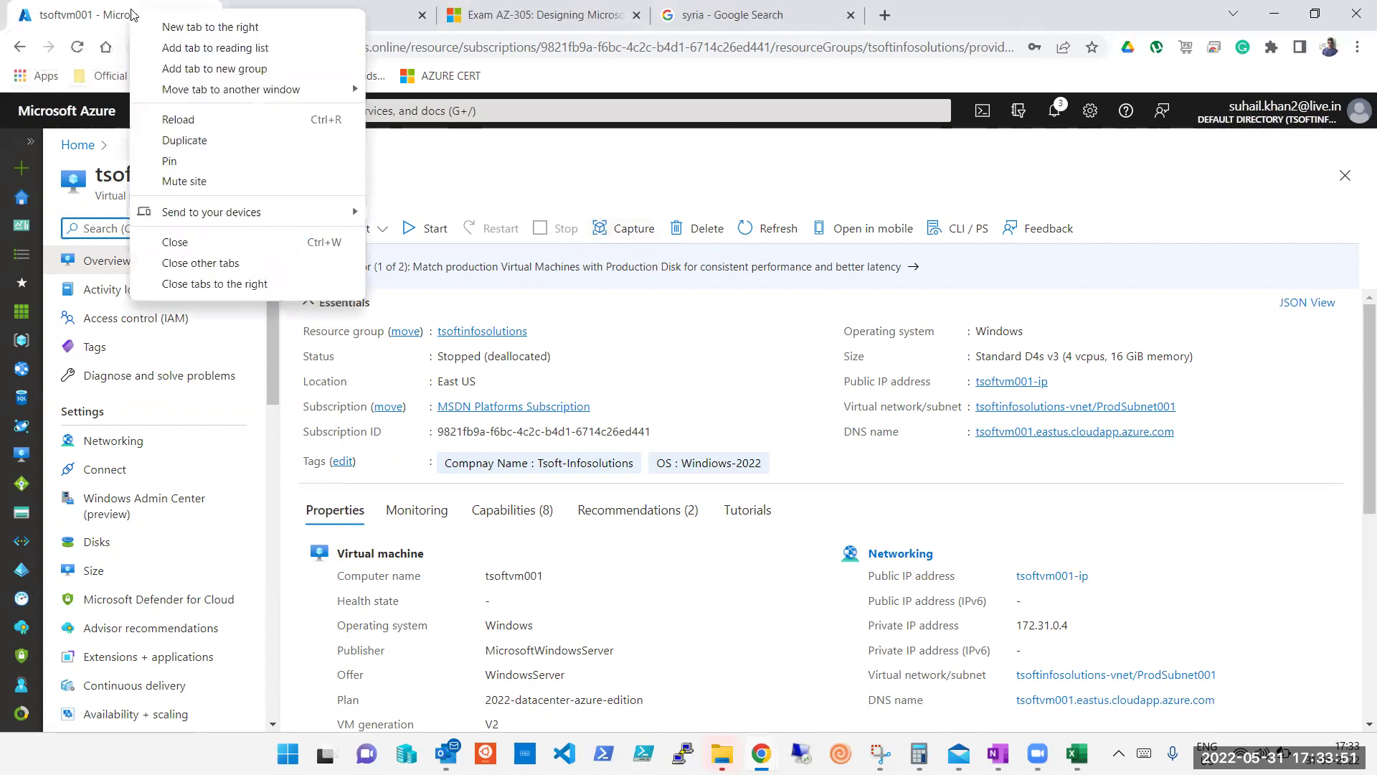
click(200, 140)
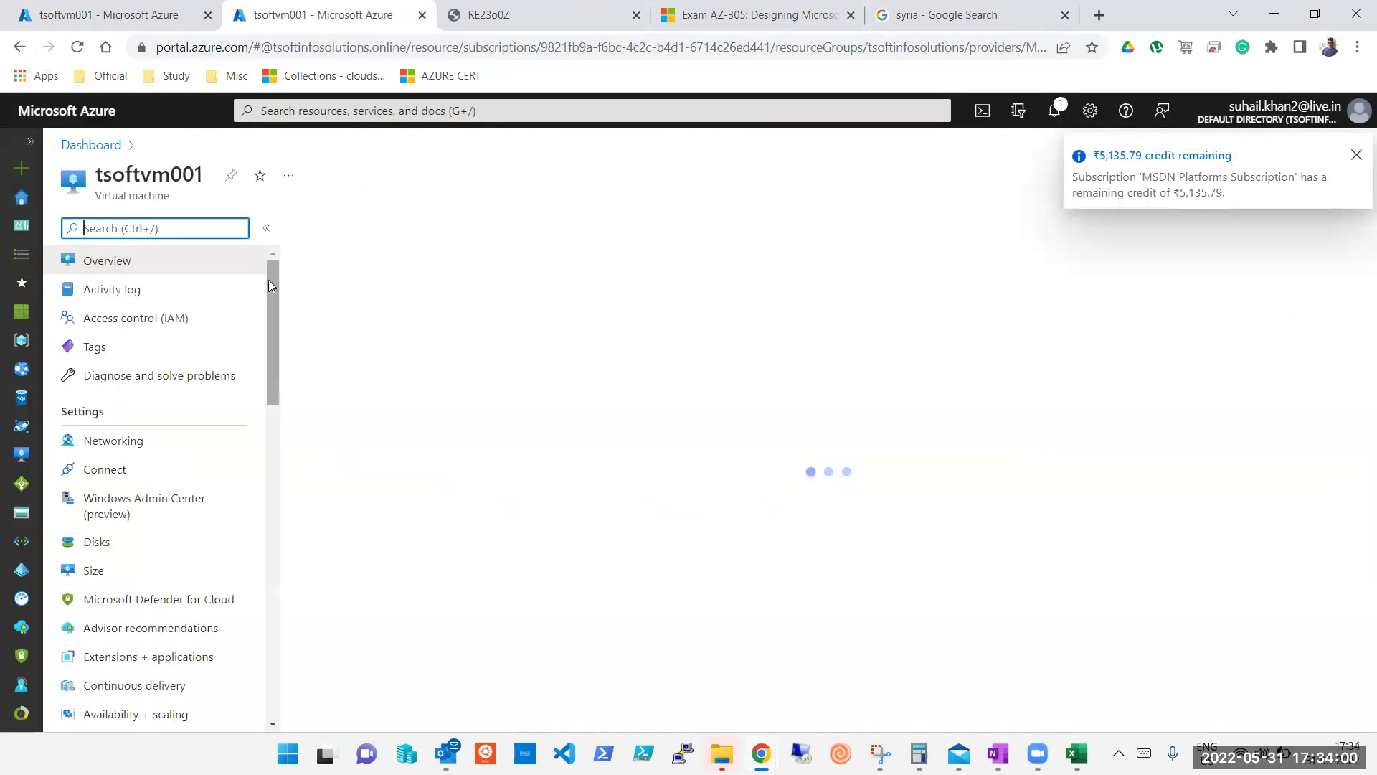
click(433, 112)
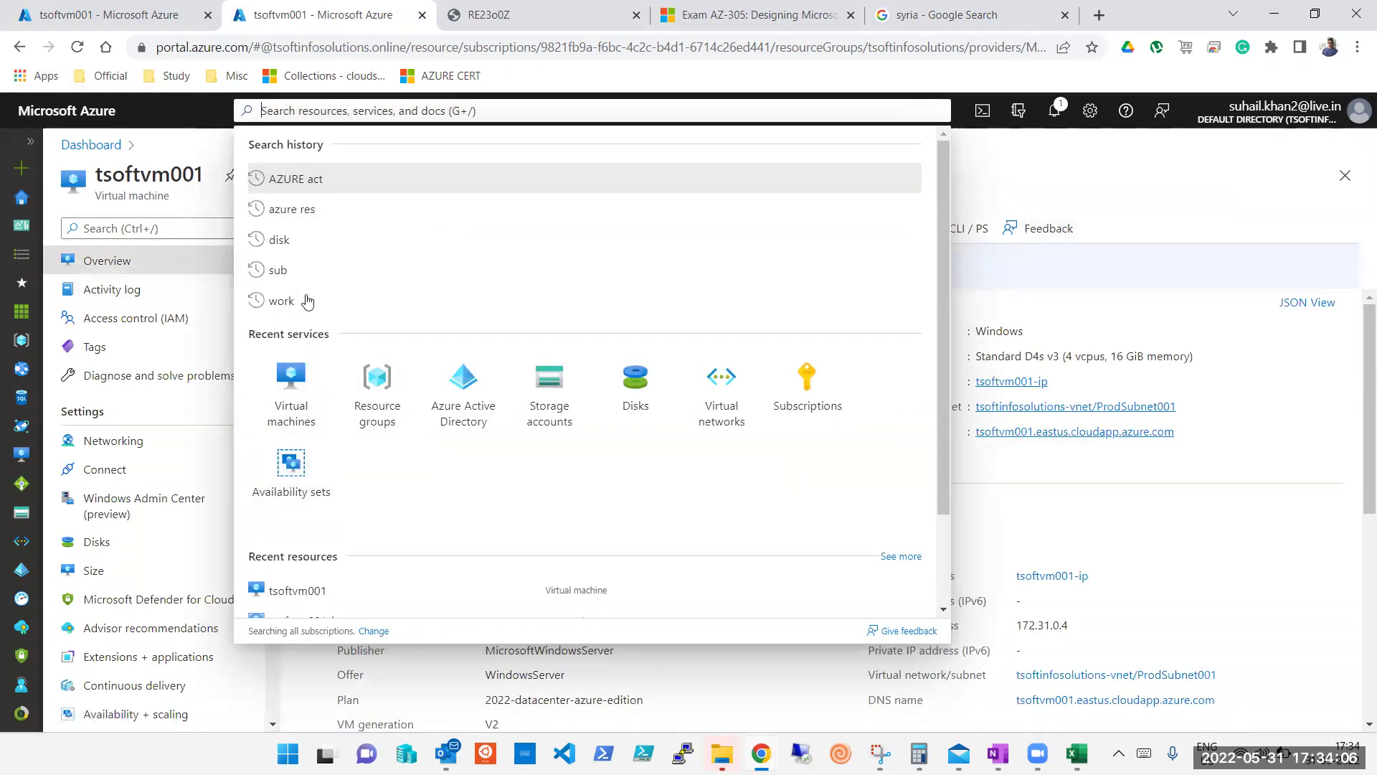
click(1197, 215)
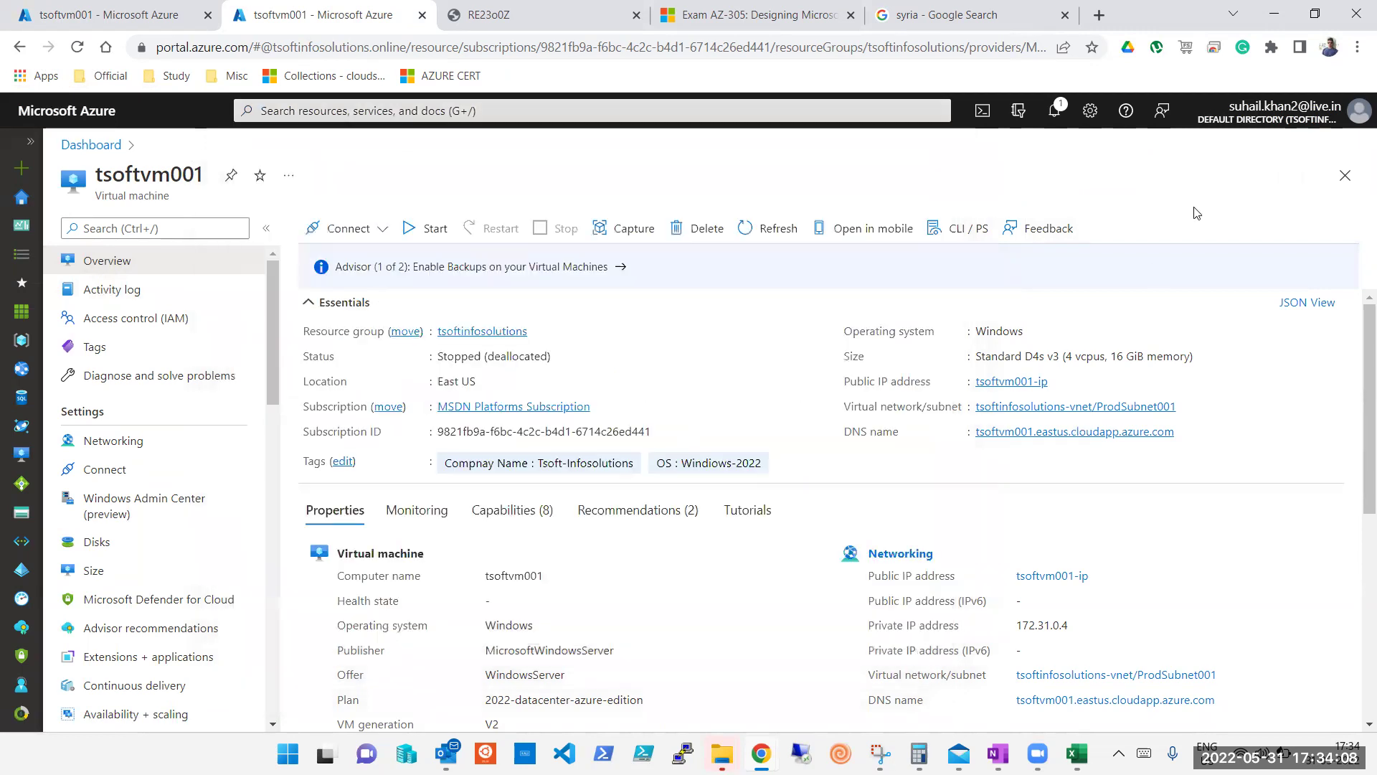
Open tsoftvm001-image from the tsoftinfosolutions resource group.
click(499, 333)
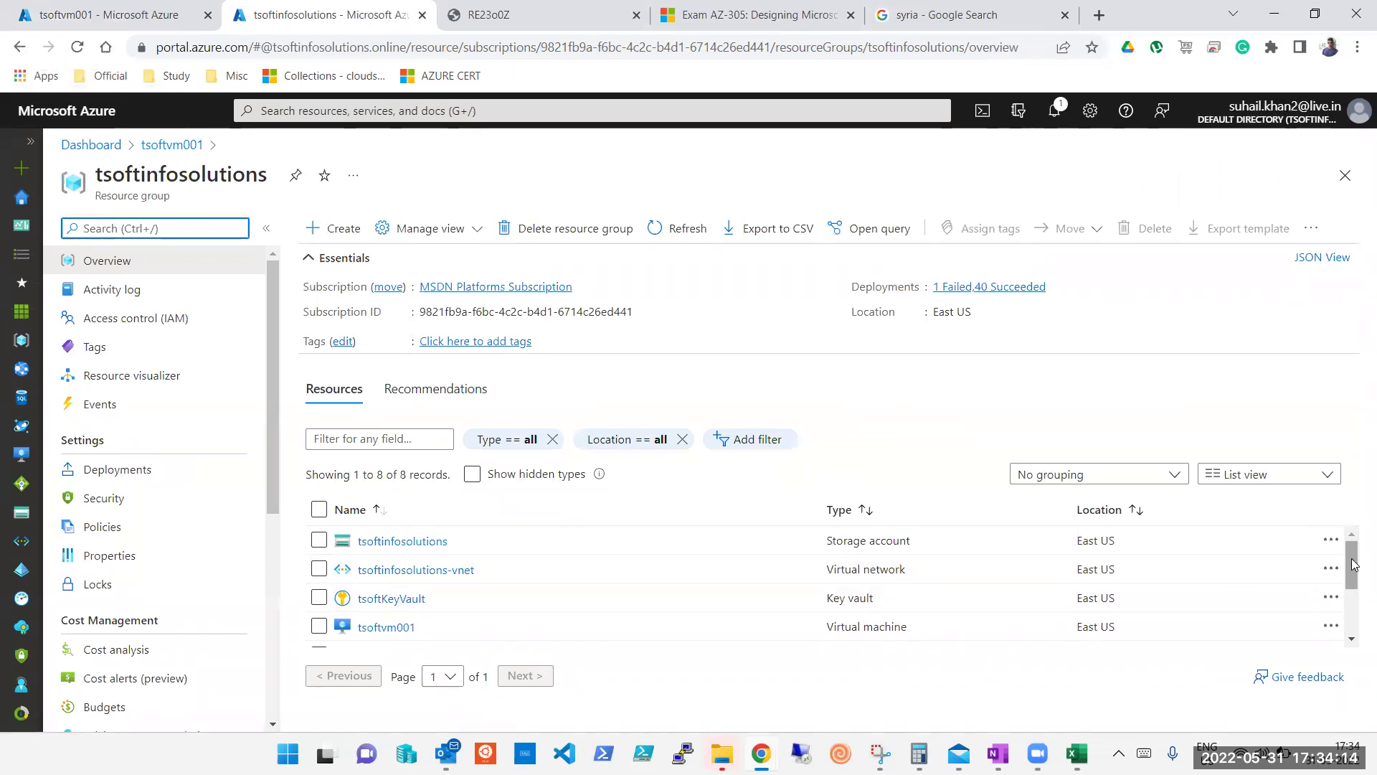
drag(1355, 565, 1354, 596)
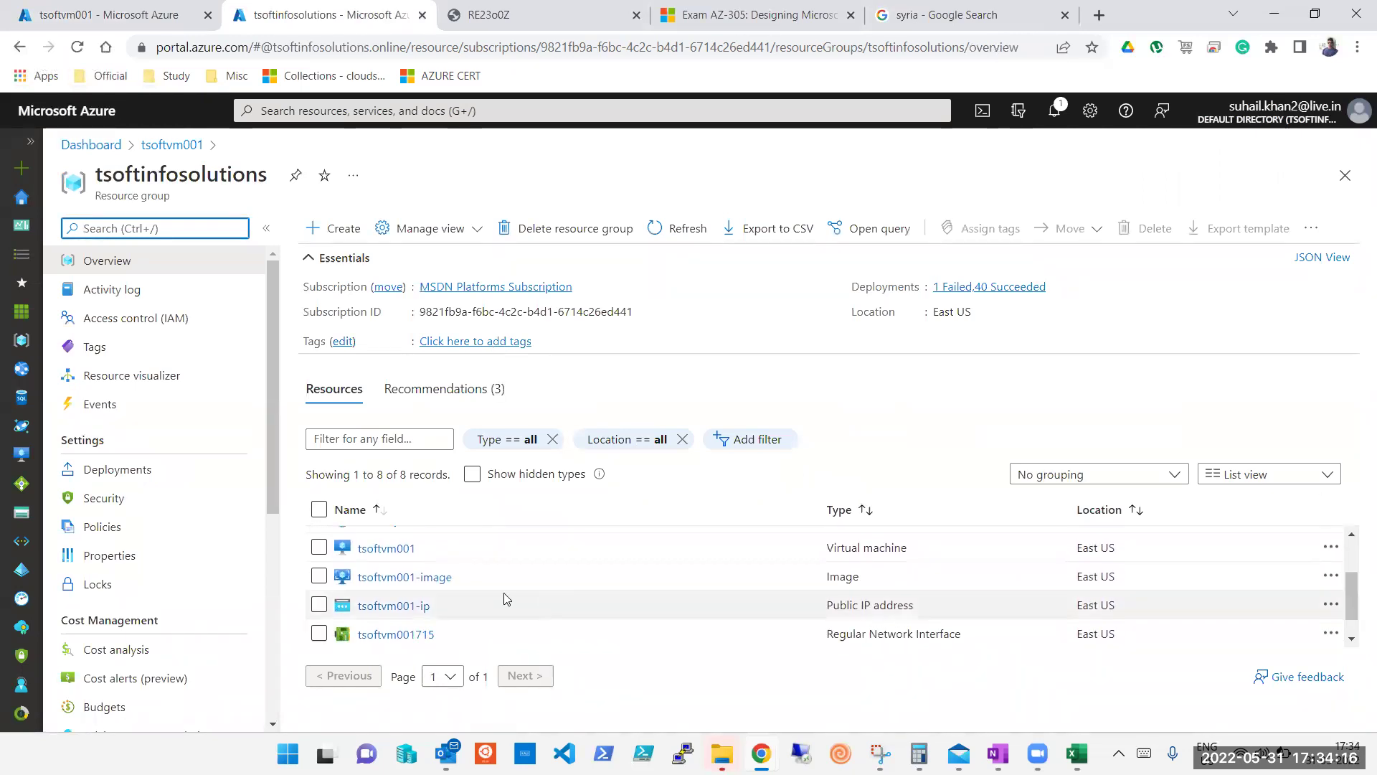
click(411, 578)
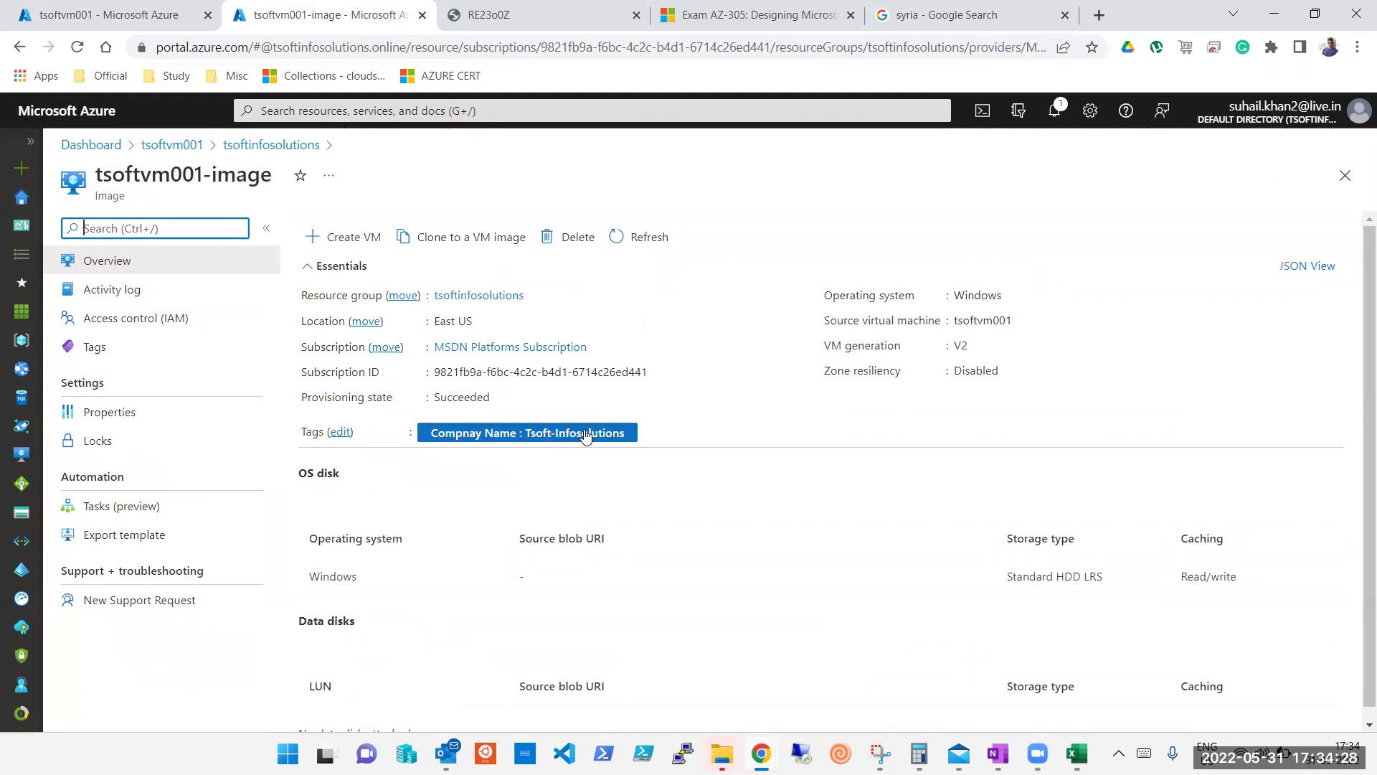
Start creating a virtual machine from tsoftvm001-image and name it ghfghfgfg.
mouse_move(555, 298)
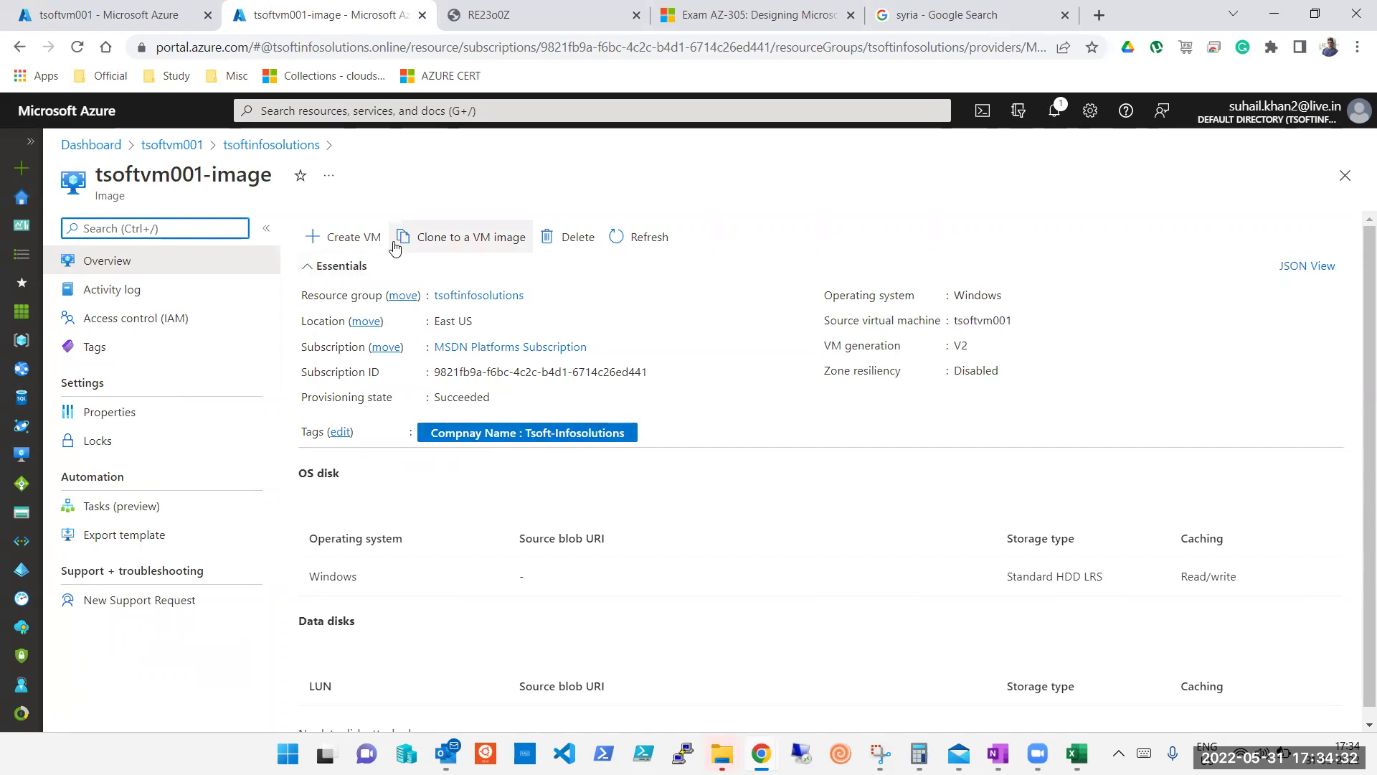
click(364, 246)
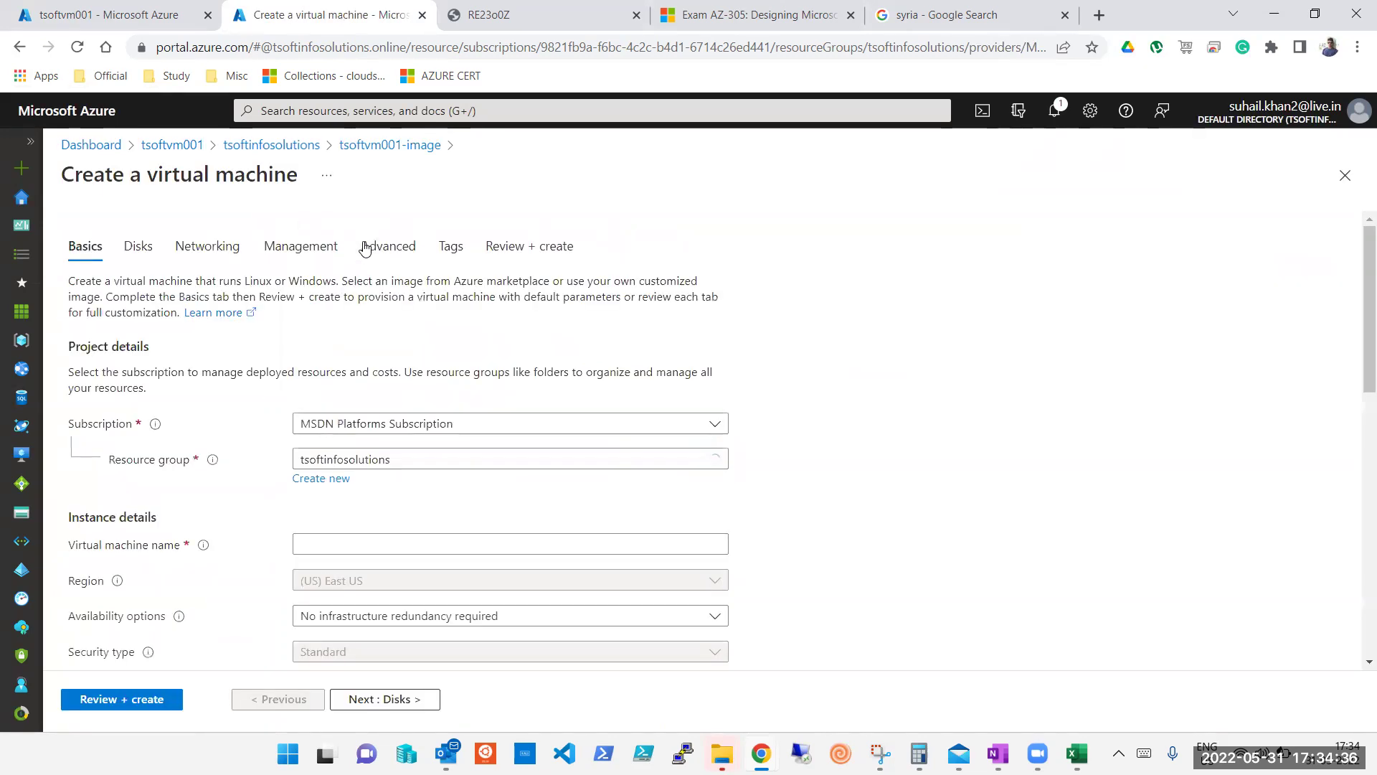
click(452, 547)
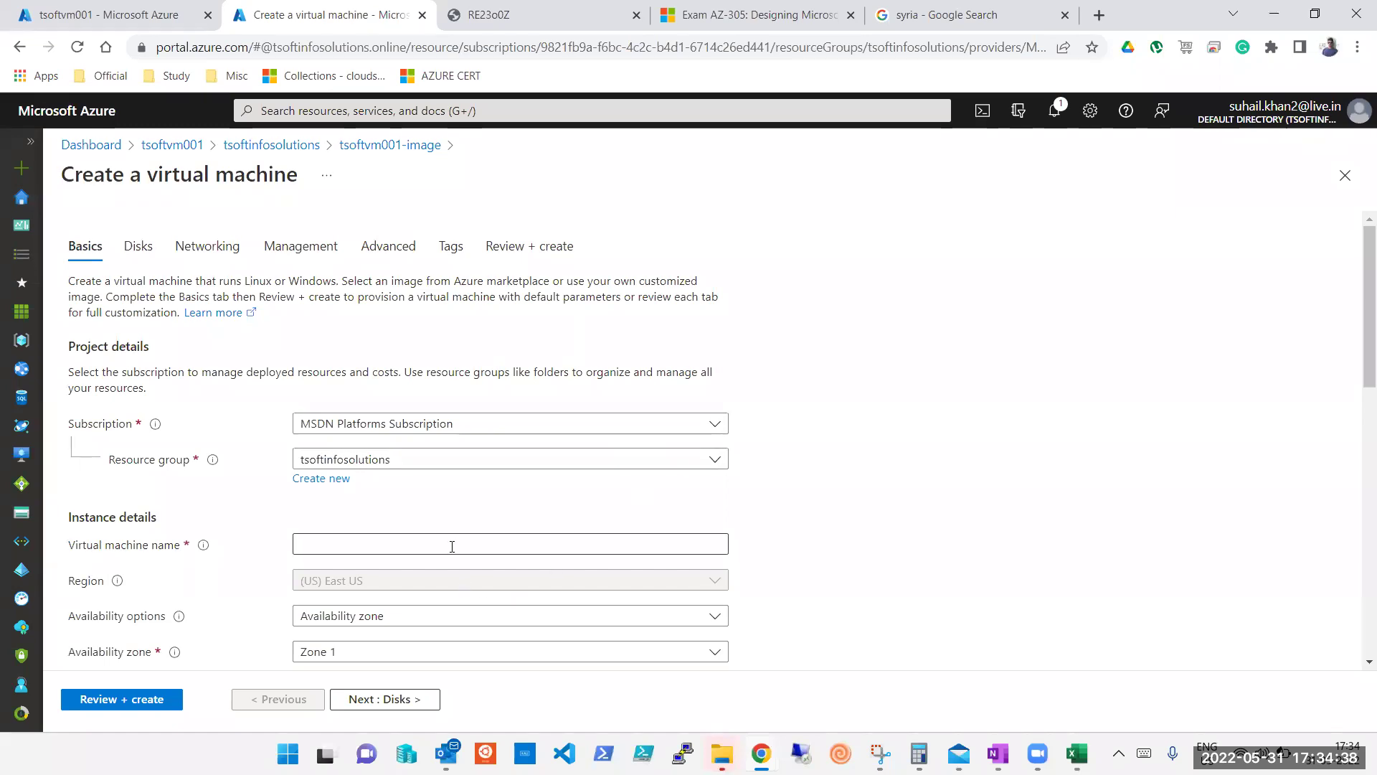
text(ghfghfgfg)
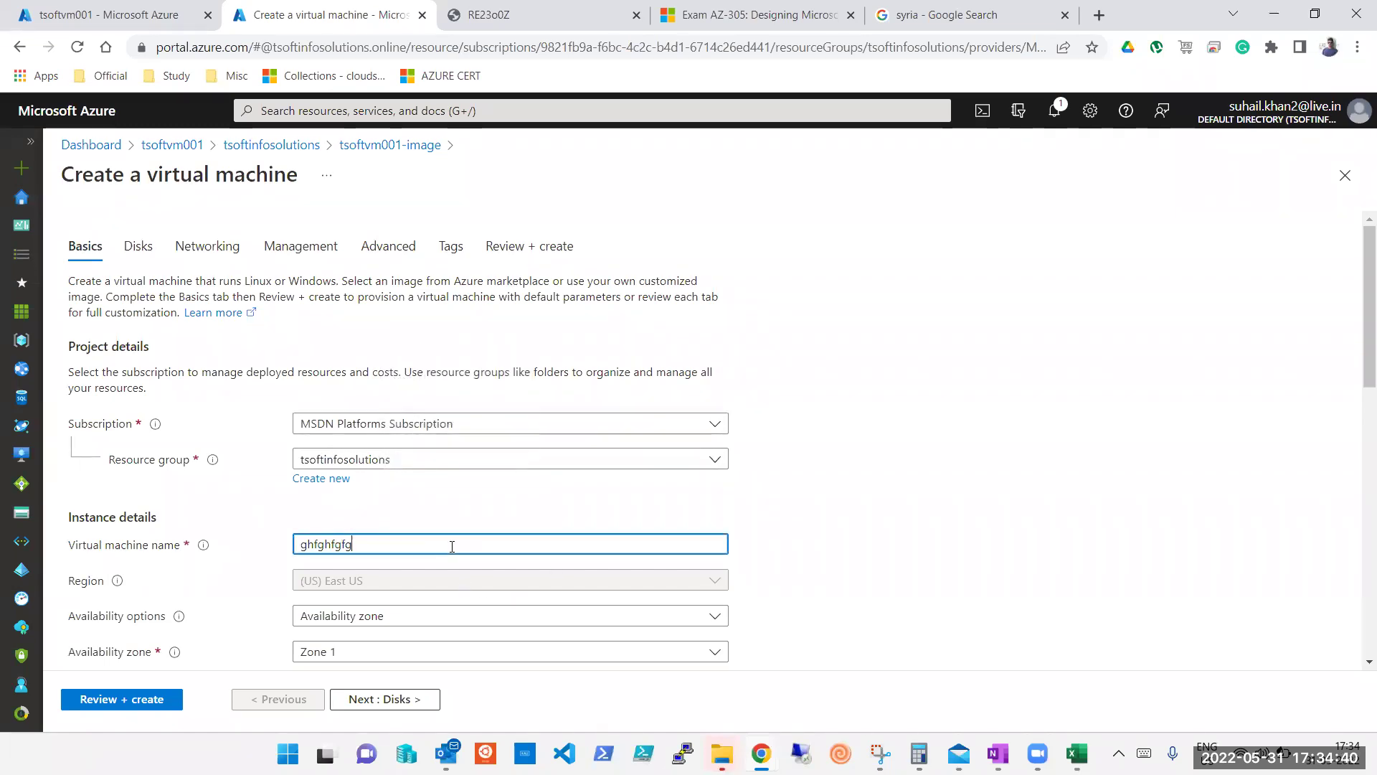
Set the new virtual machine's availability option to Availability set and check which existing sets can be chosen.
click(440, 624)
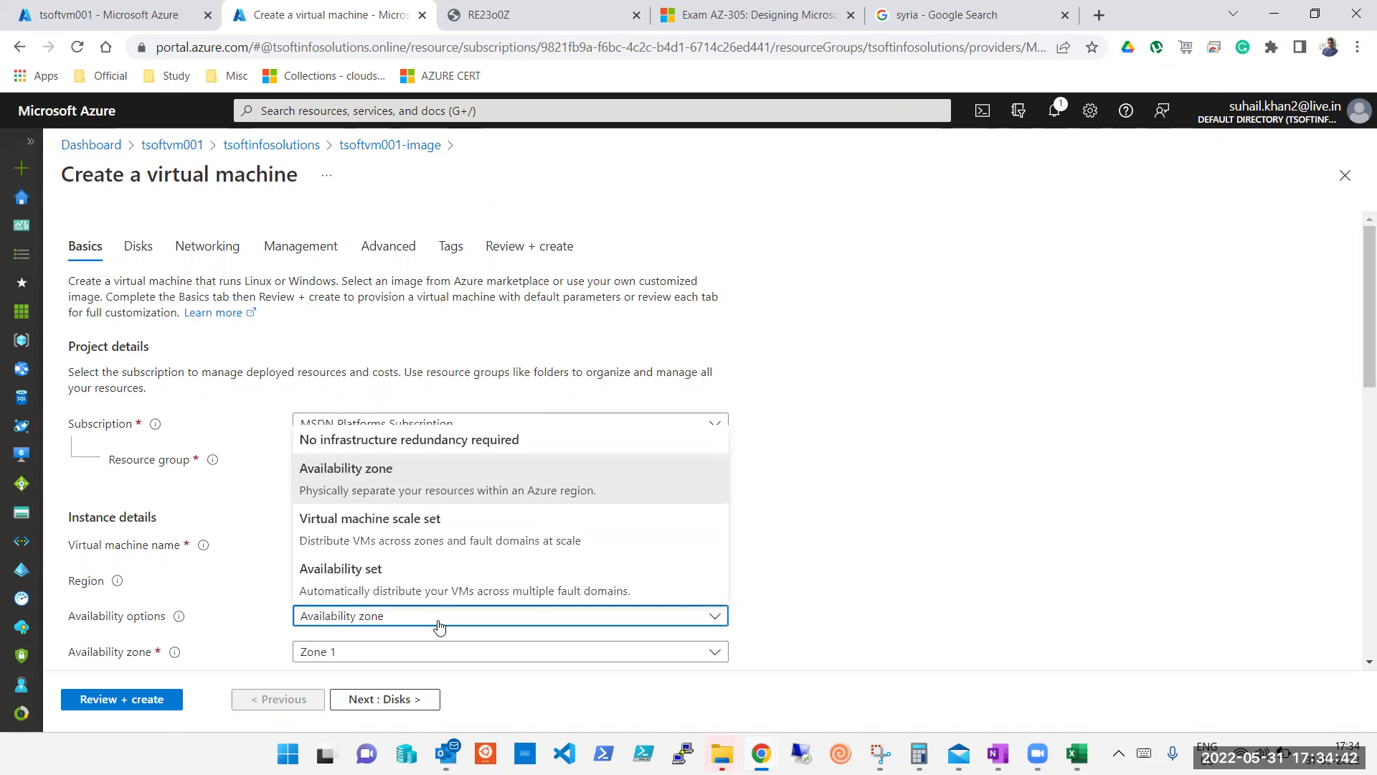
click(452, 590)
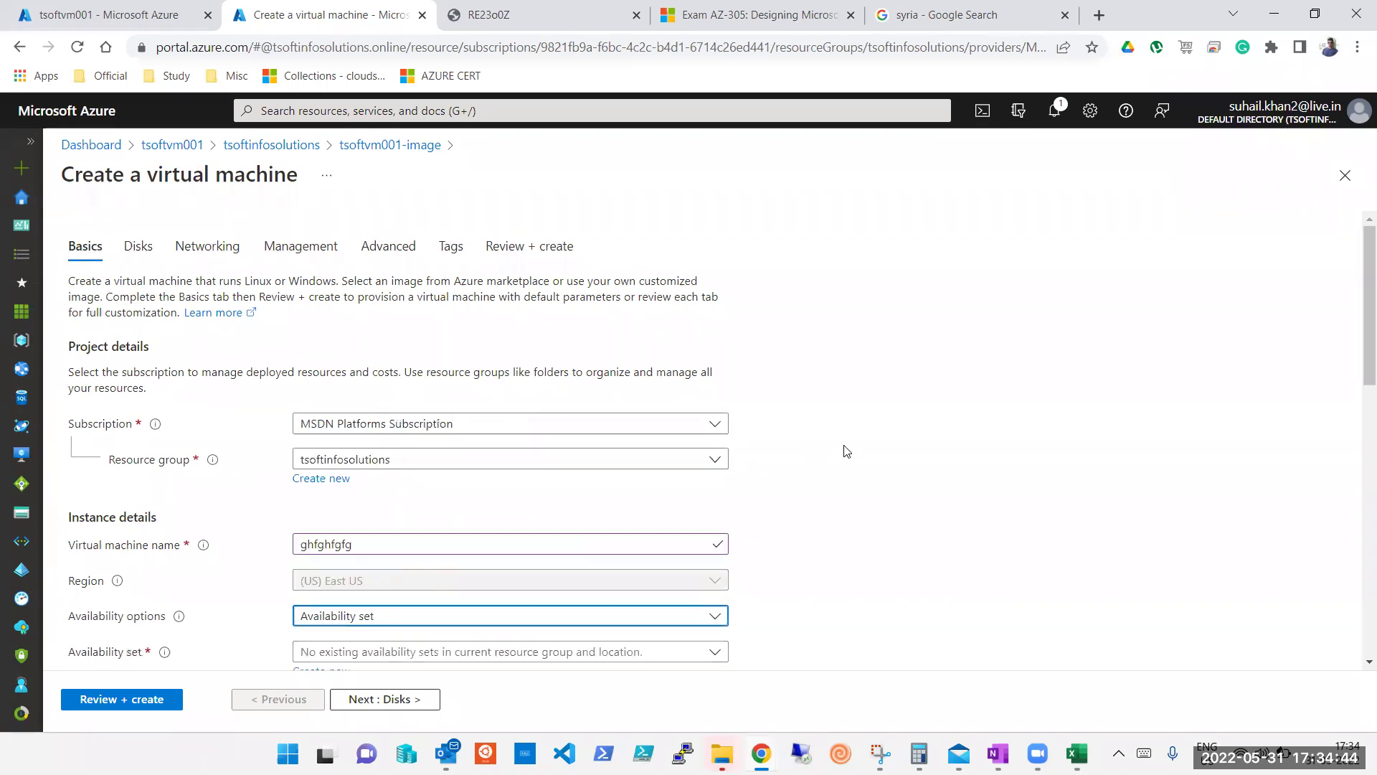
drag(1358, 356, 1358, 441)
click(426, 416)
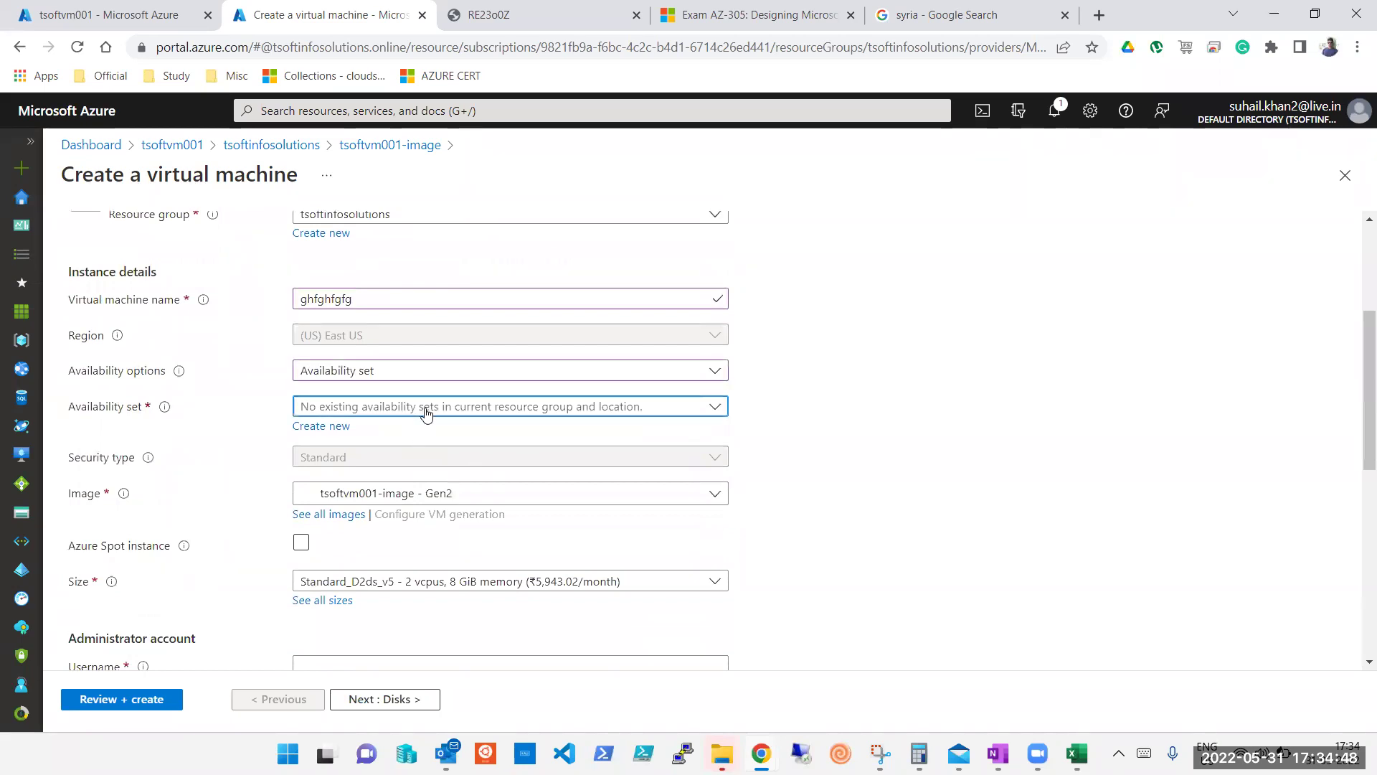
click(426, 415)
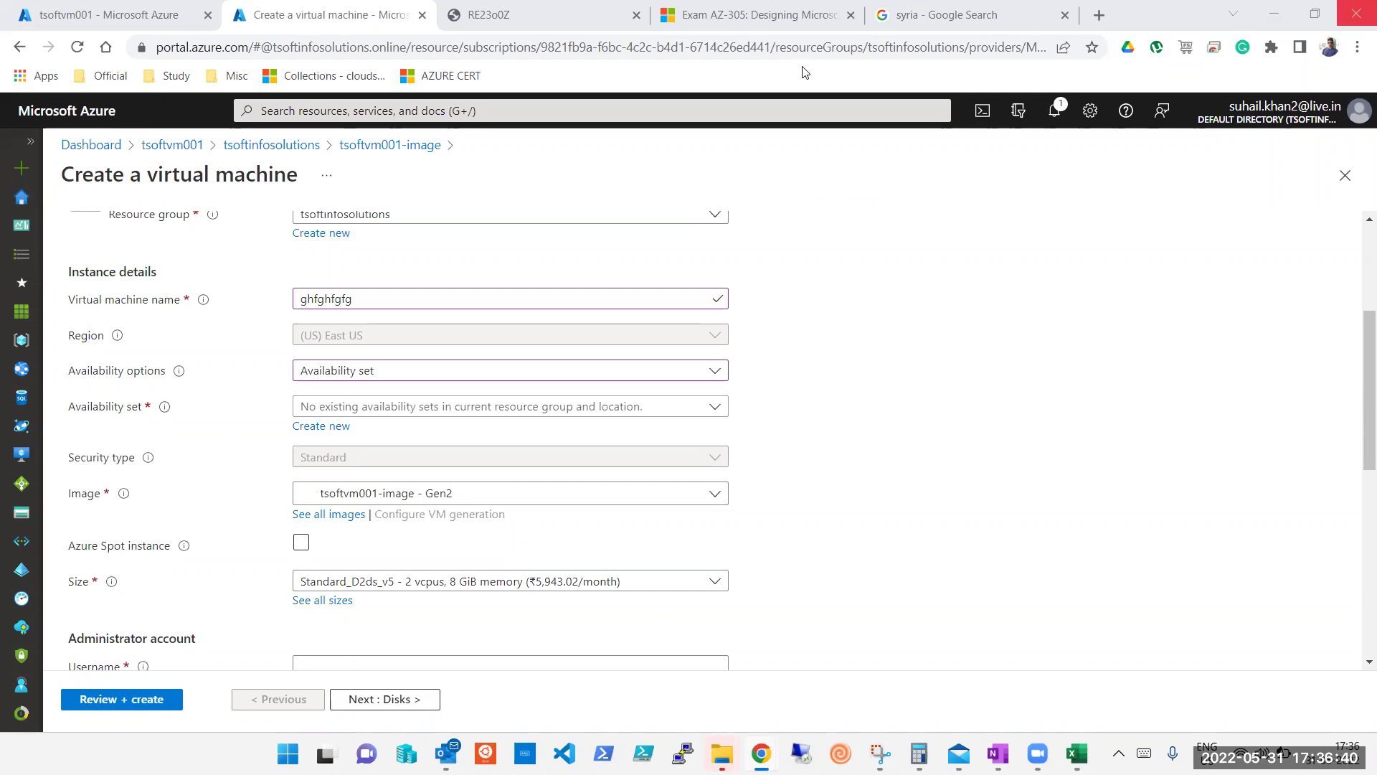
Open the disk settings of tsoftvm001 and check which existing disks can be attached as a data disk.
click(126, 22)
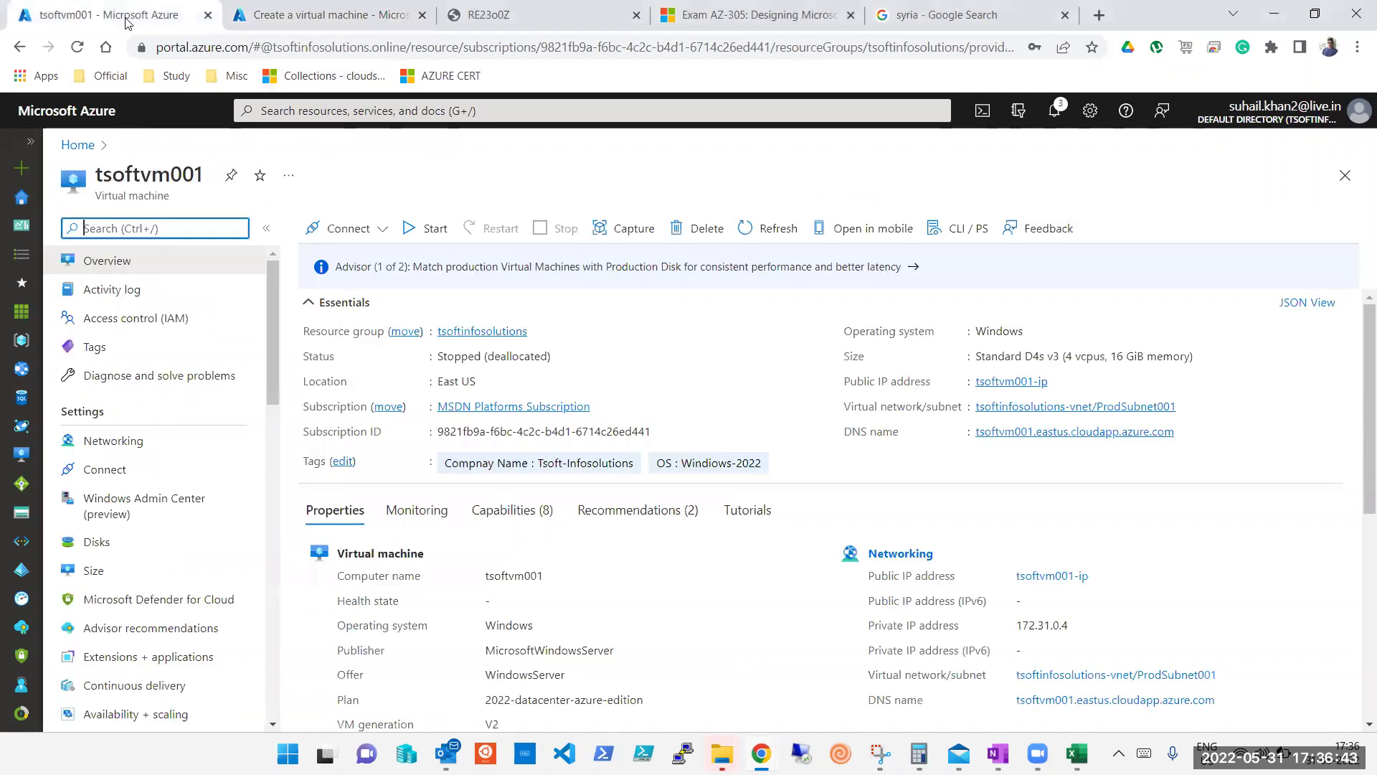
click(103, 545)
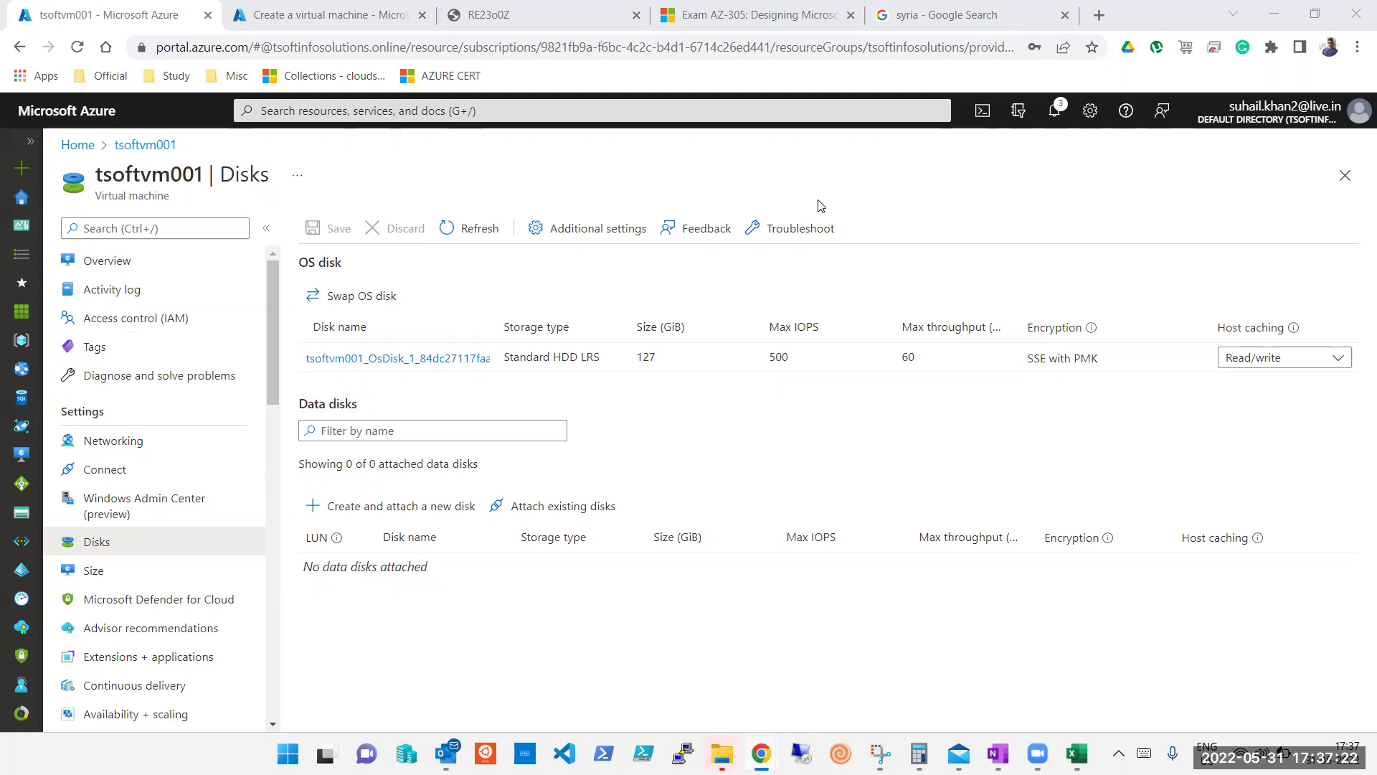
click(514, 515)
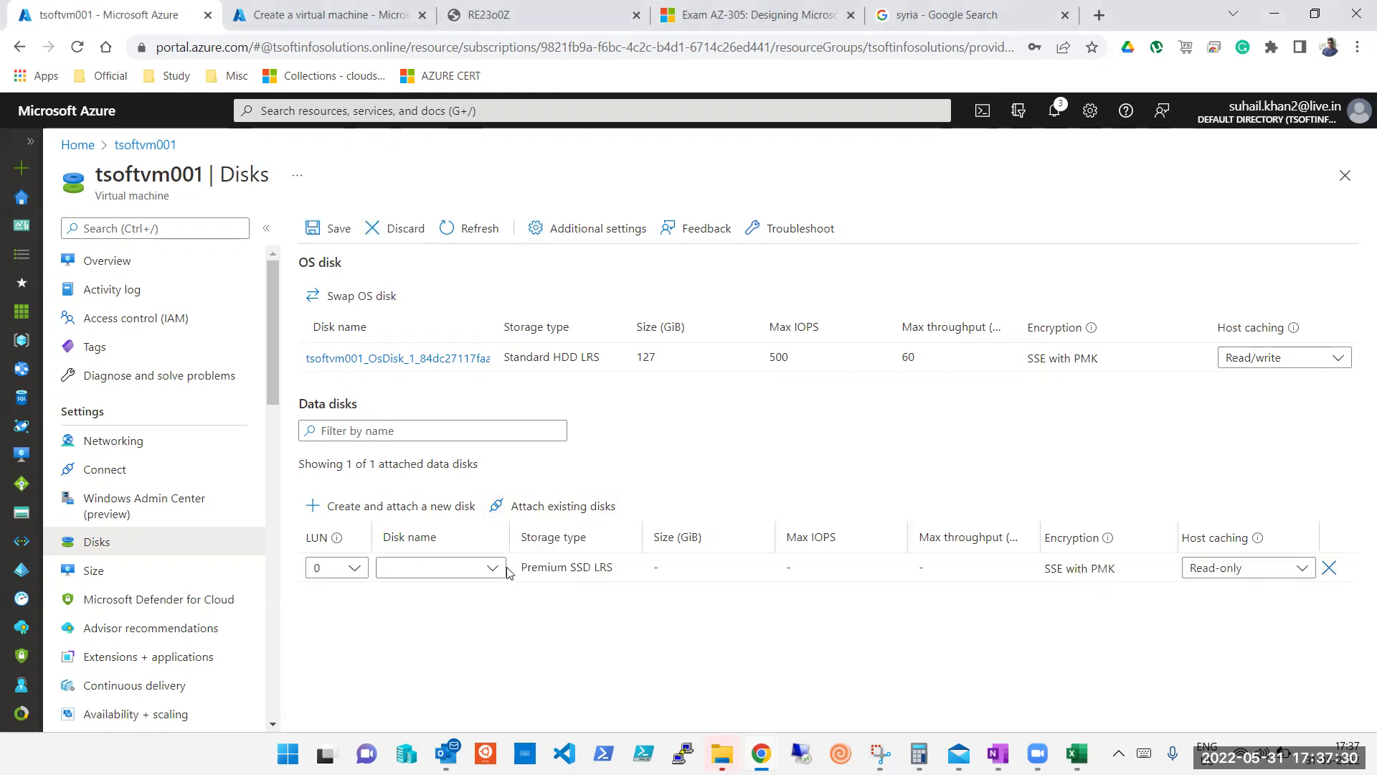
click(493, 568)
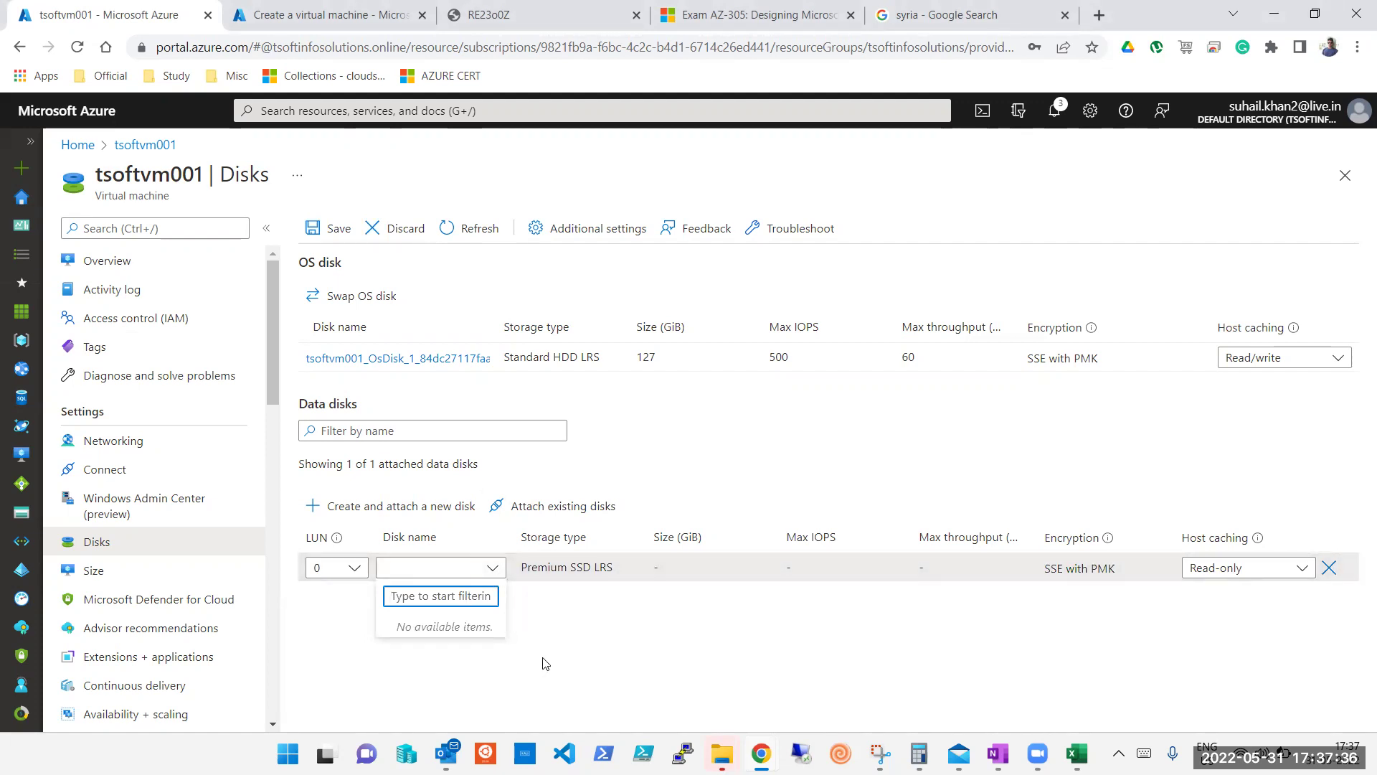
click(629, 657)
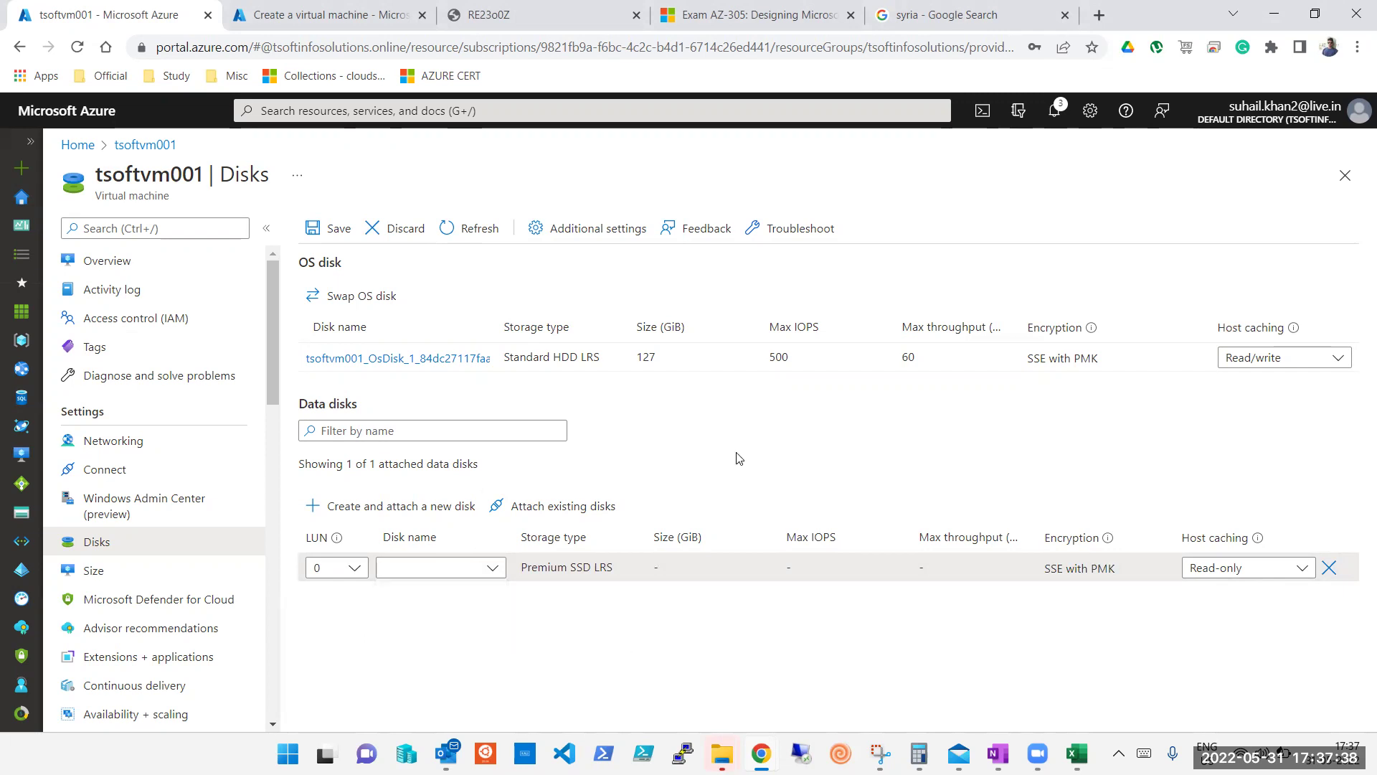
Discard the unfinished virtual machine creation and open the disk settings of ProdVM1 from the virtual machines list.
click(316, 27)
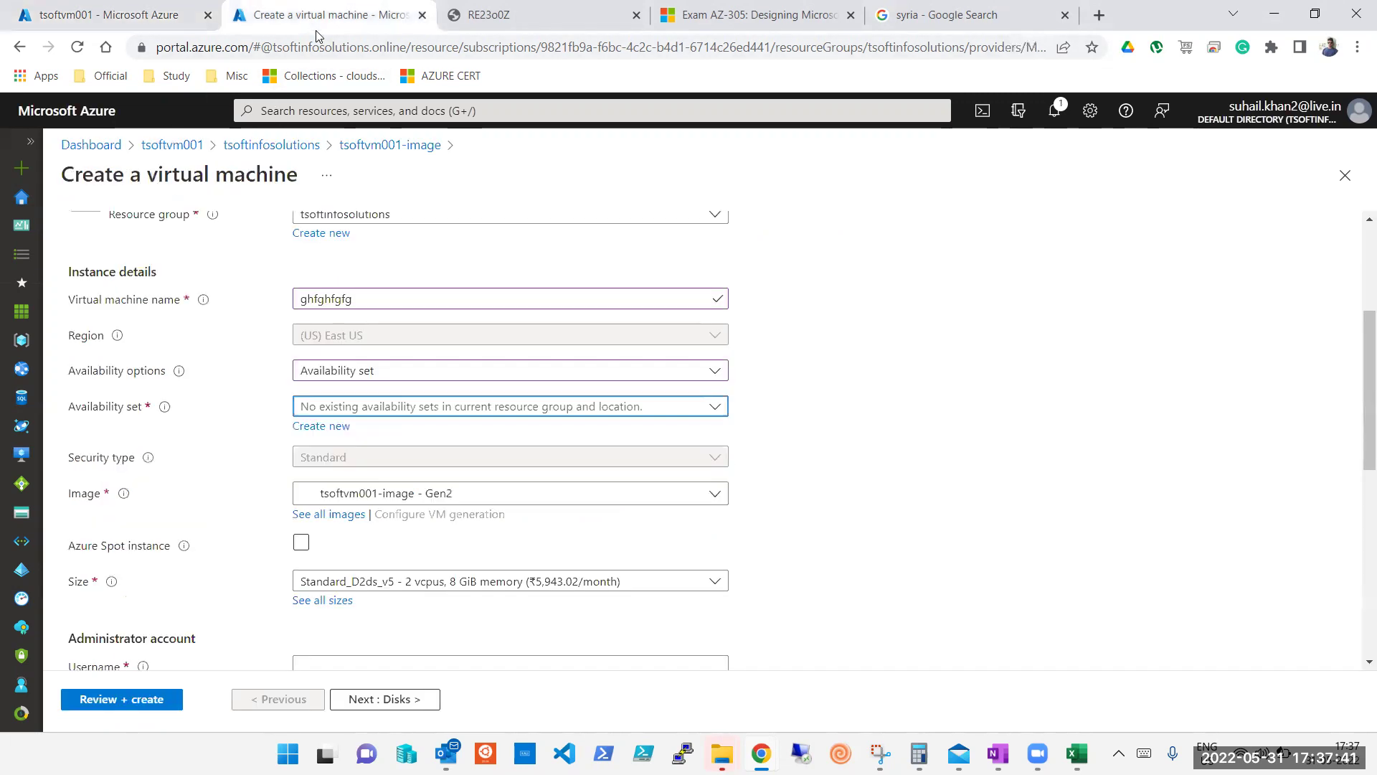
click(93, 147)
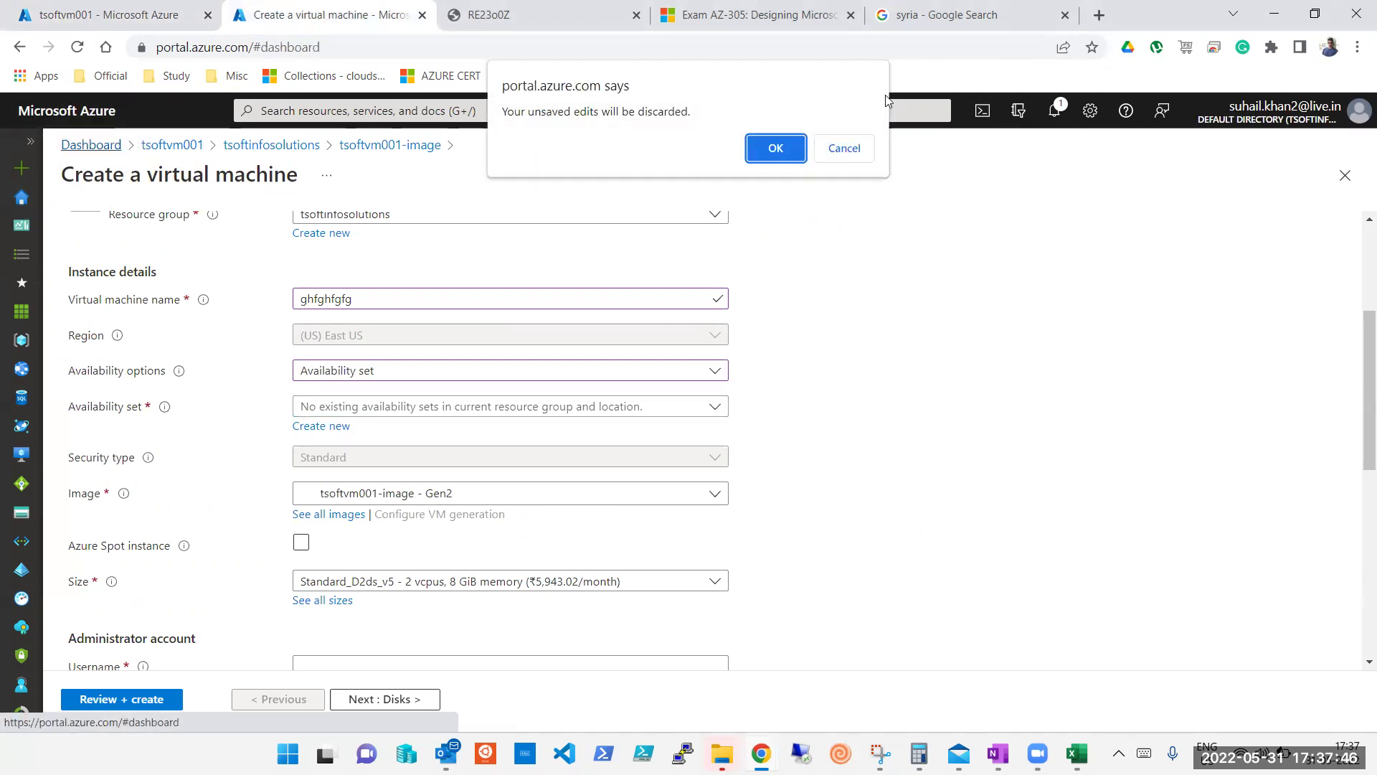
click(800, 150)
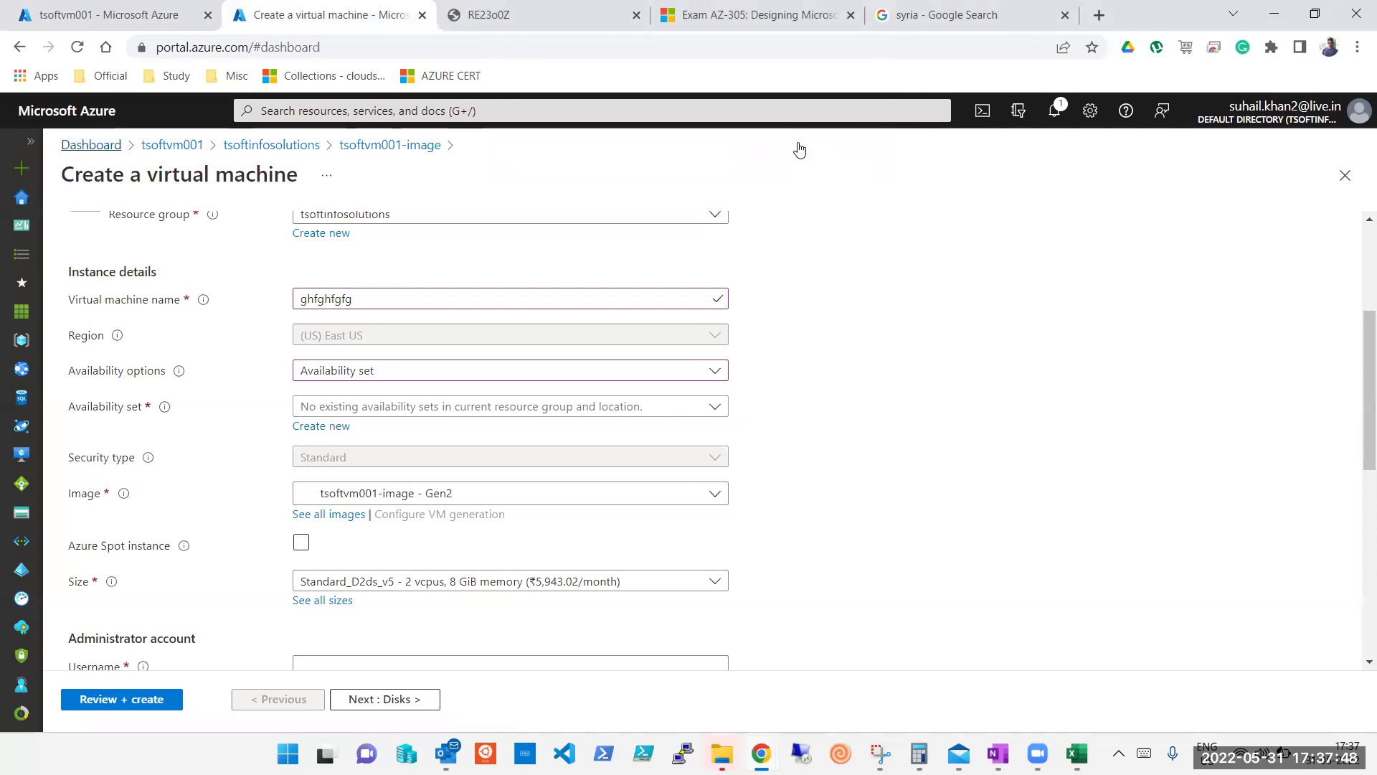
click(443, 112)
click(298, 399)
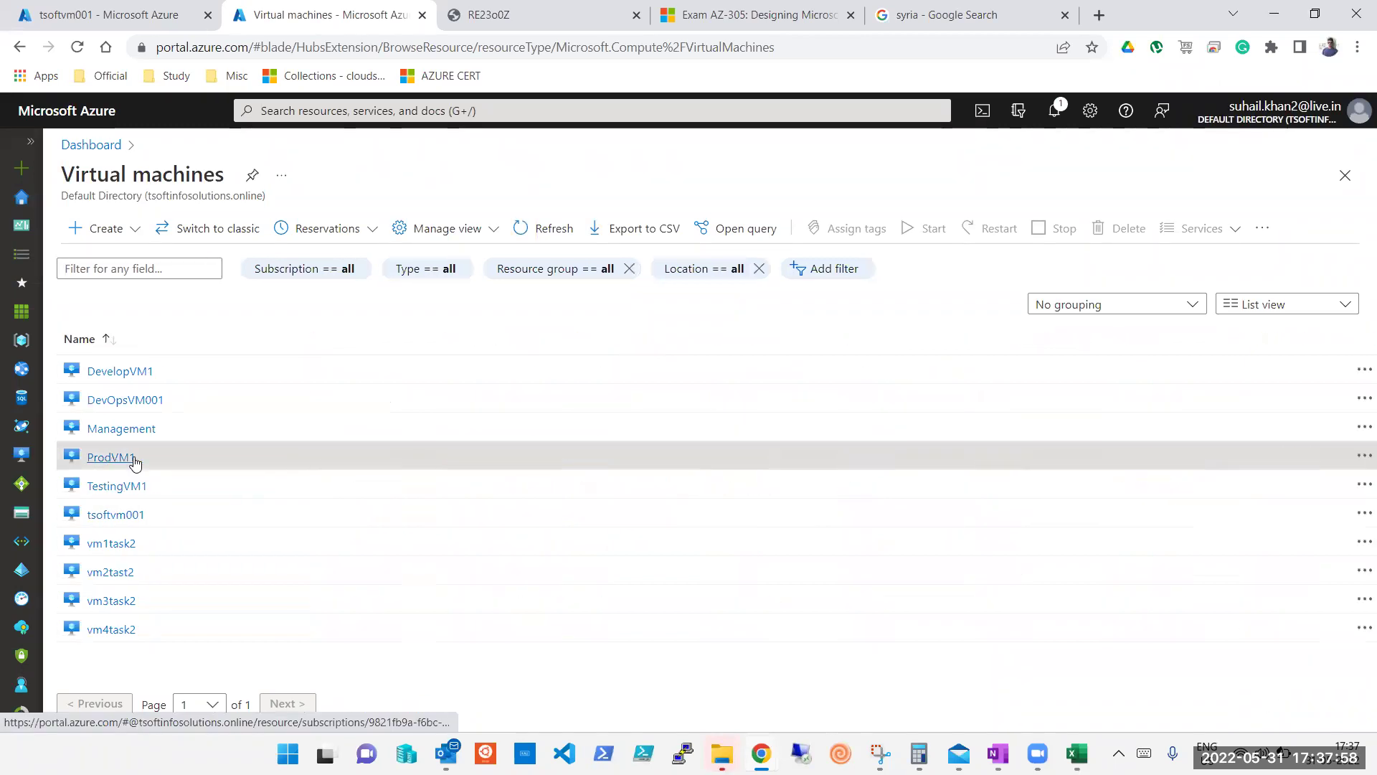
click(134, 458)
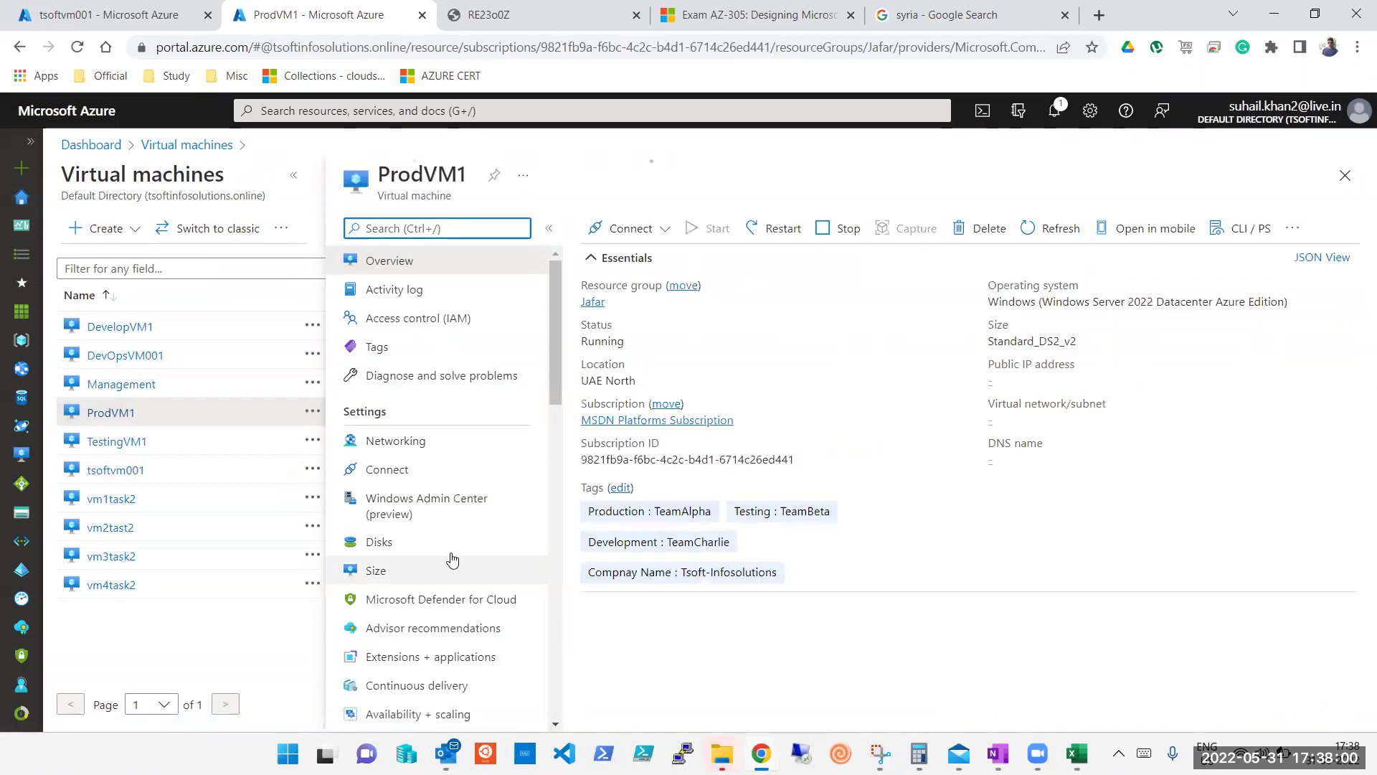
click(424, 544)
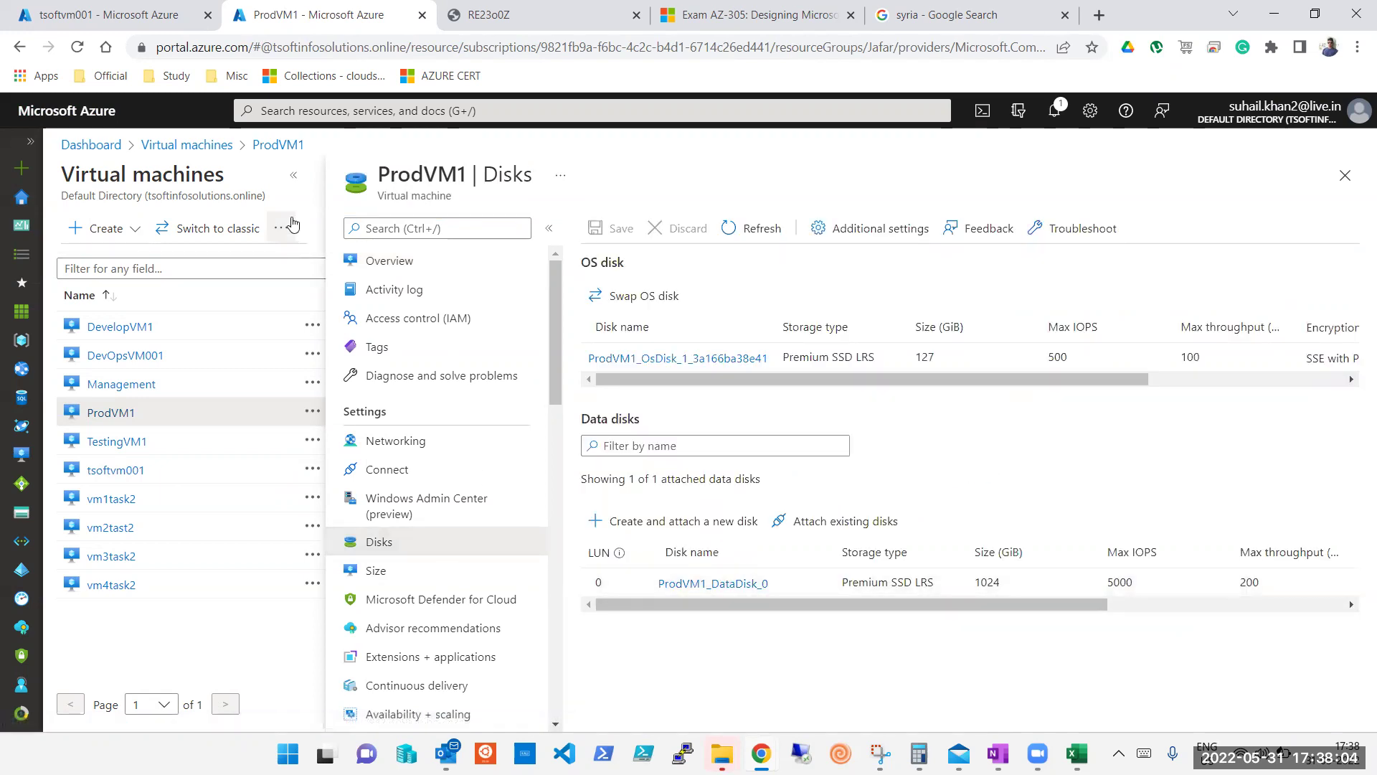
Detach the data disk ProdVM1_DataDisk_0 from ProdVM1 and save the change.
click(294, 175)
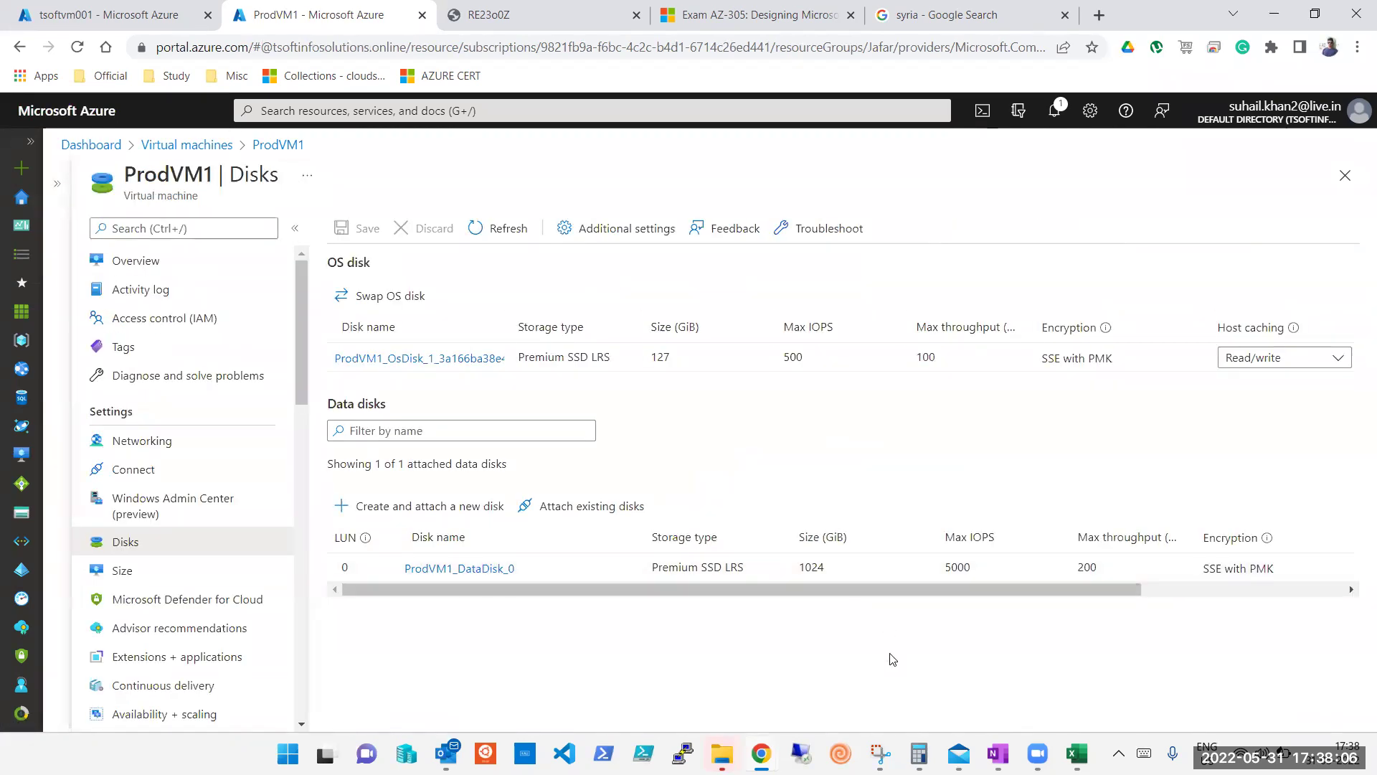
drag(729, 590, 1030, 622)
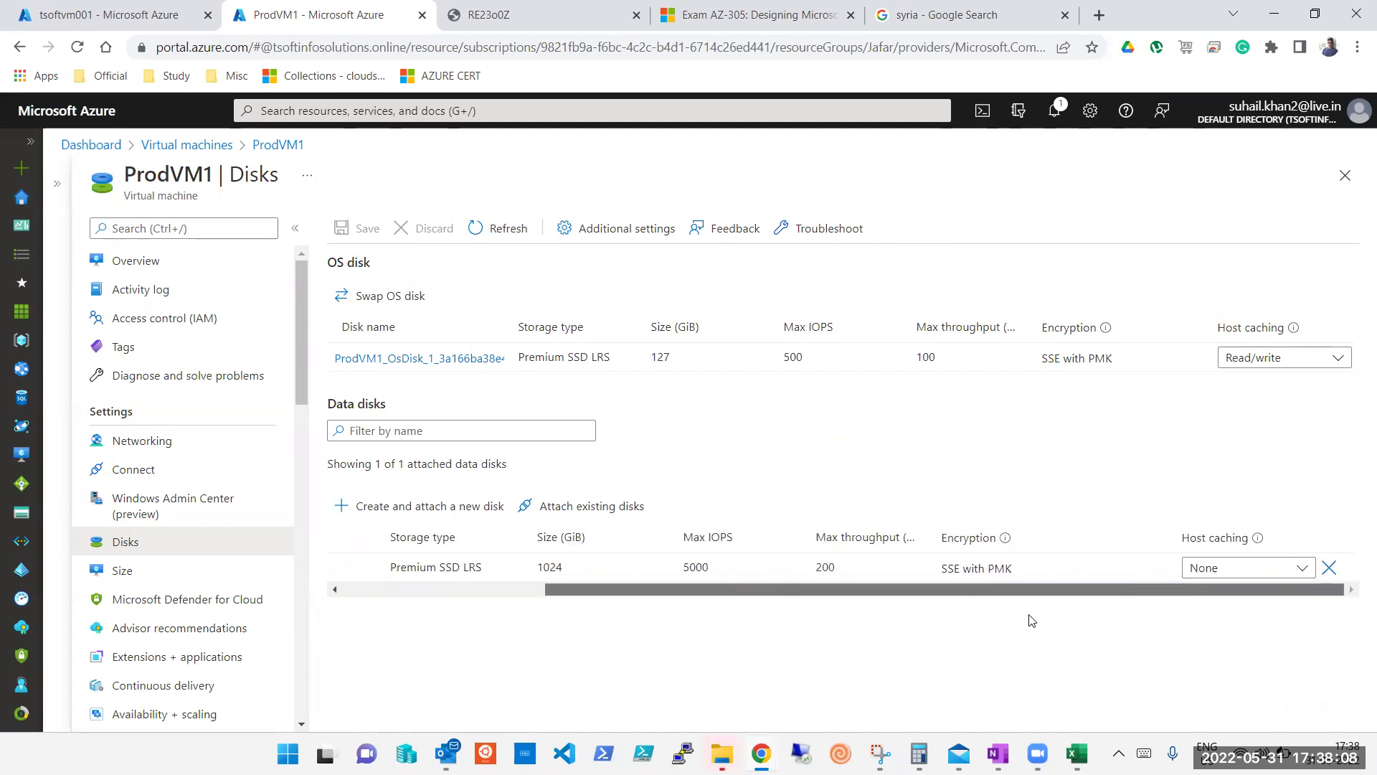
click(1329, 569)
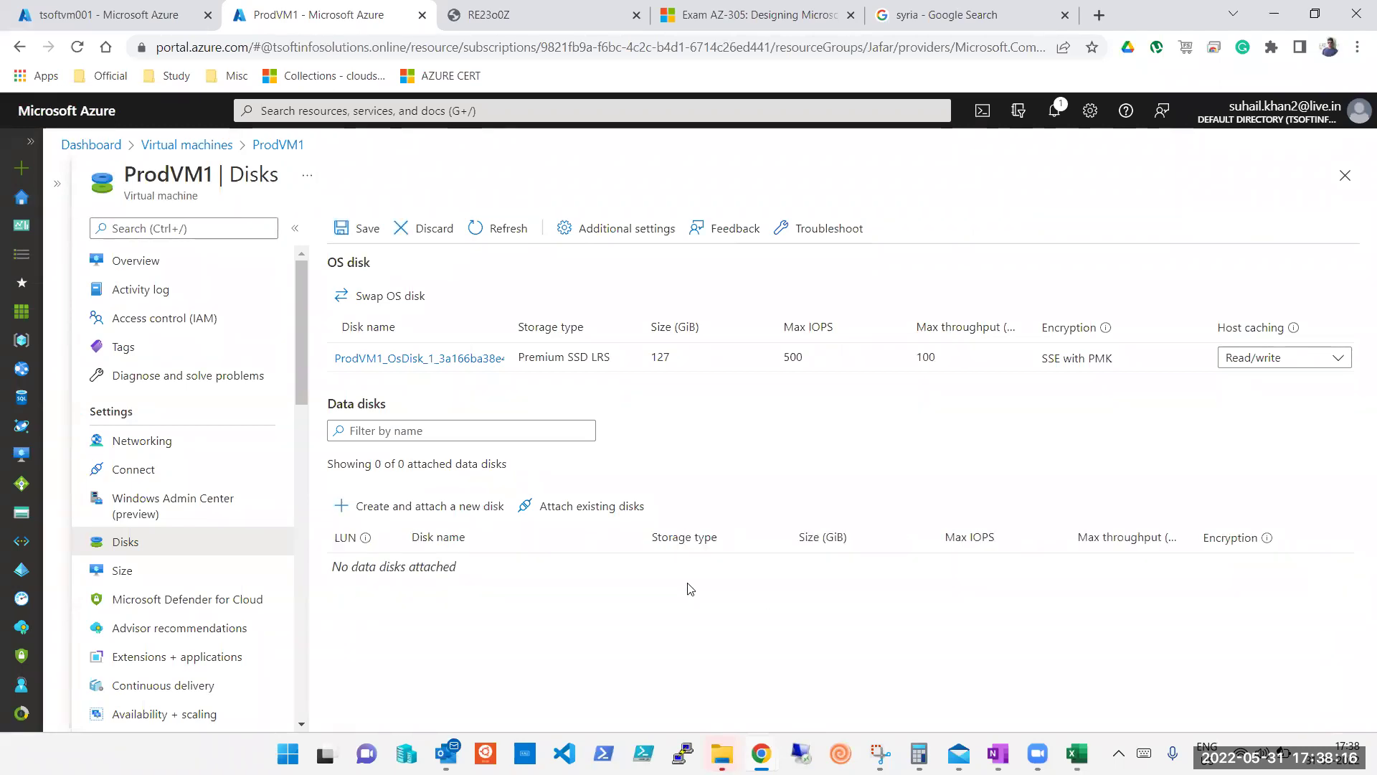
click(354, 236)
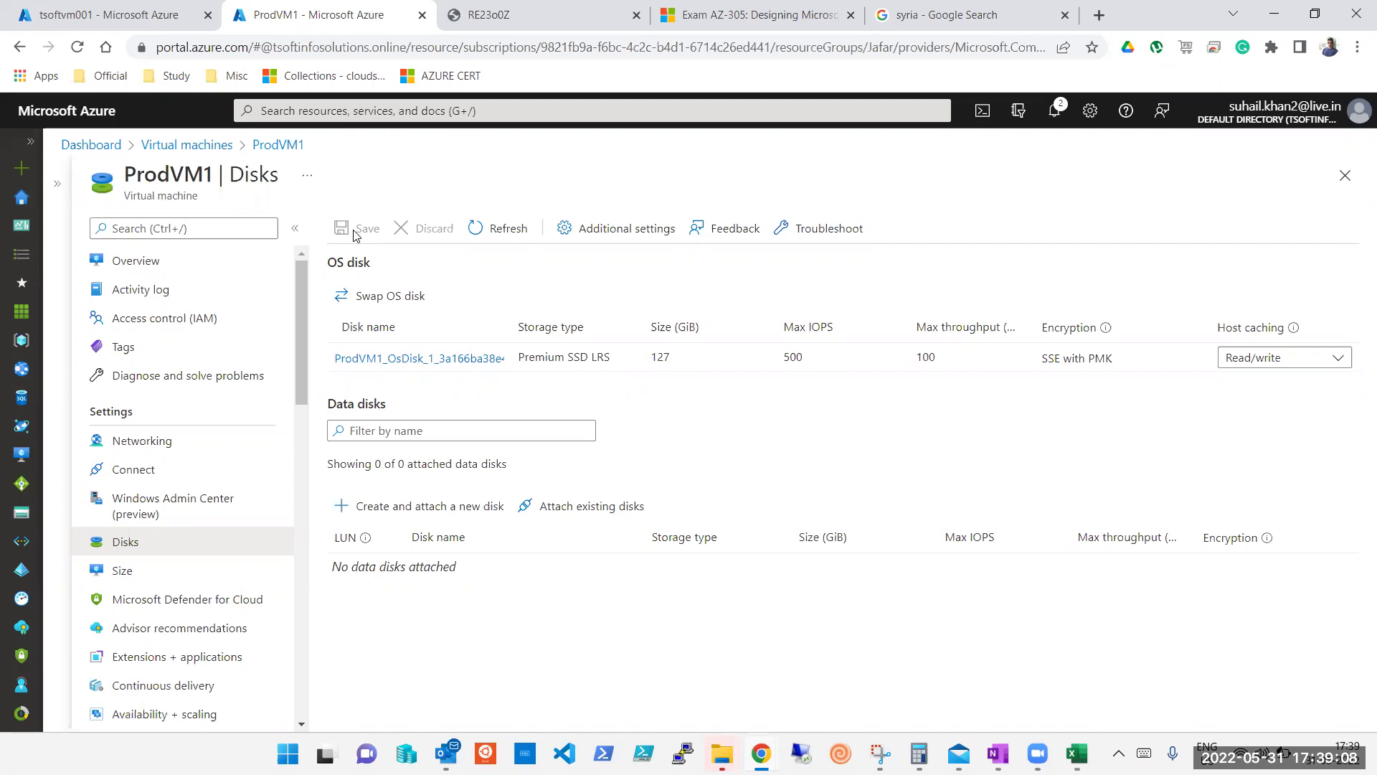
Discard the pending data disk row on tsoftvm001, refresh its disks and recheck which existing disks can be attached.
click(108, 15)
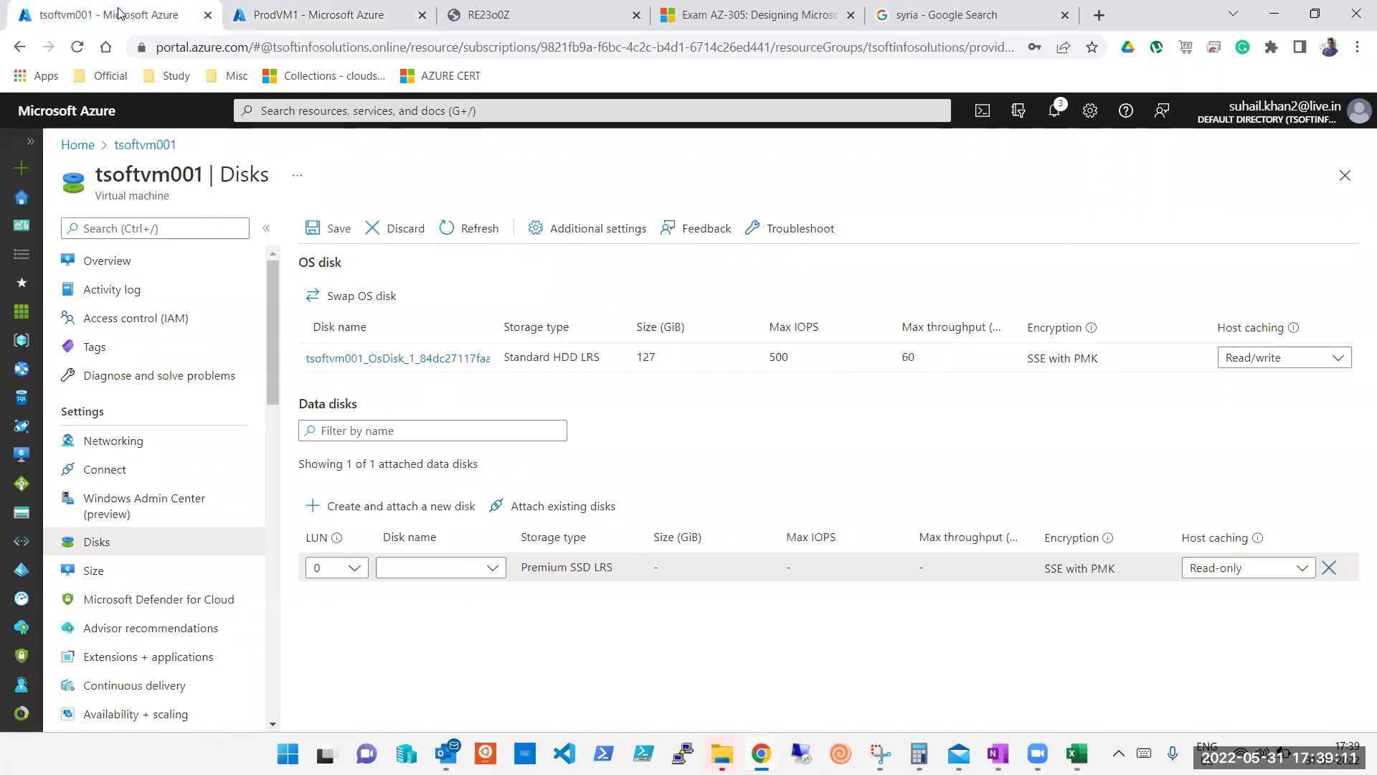
click(495, 567)
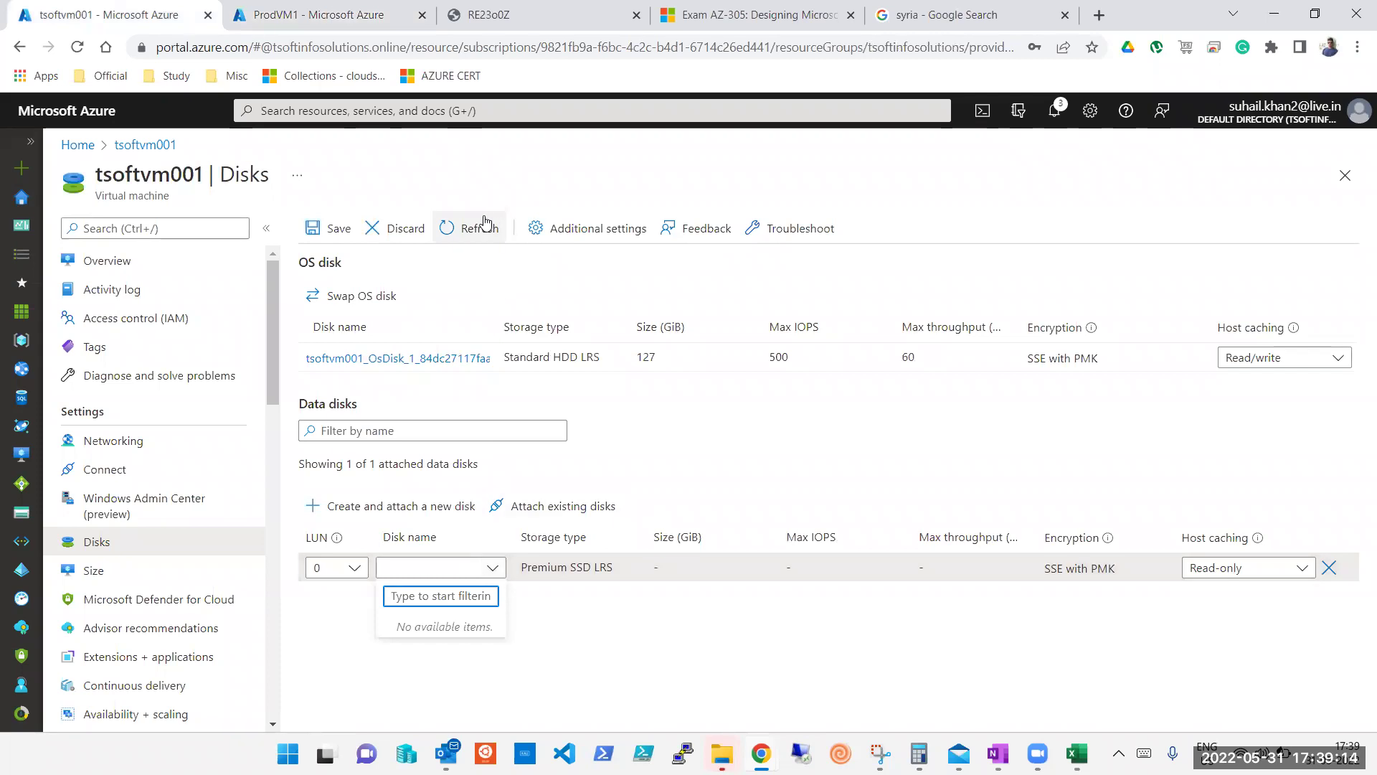
click(406, 229)
click(467, 228)
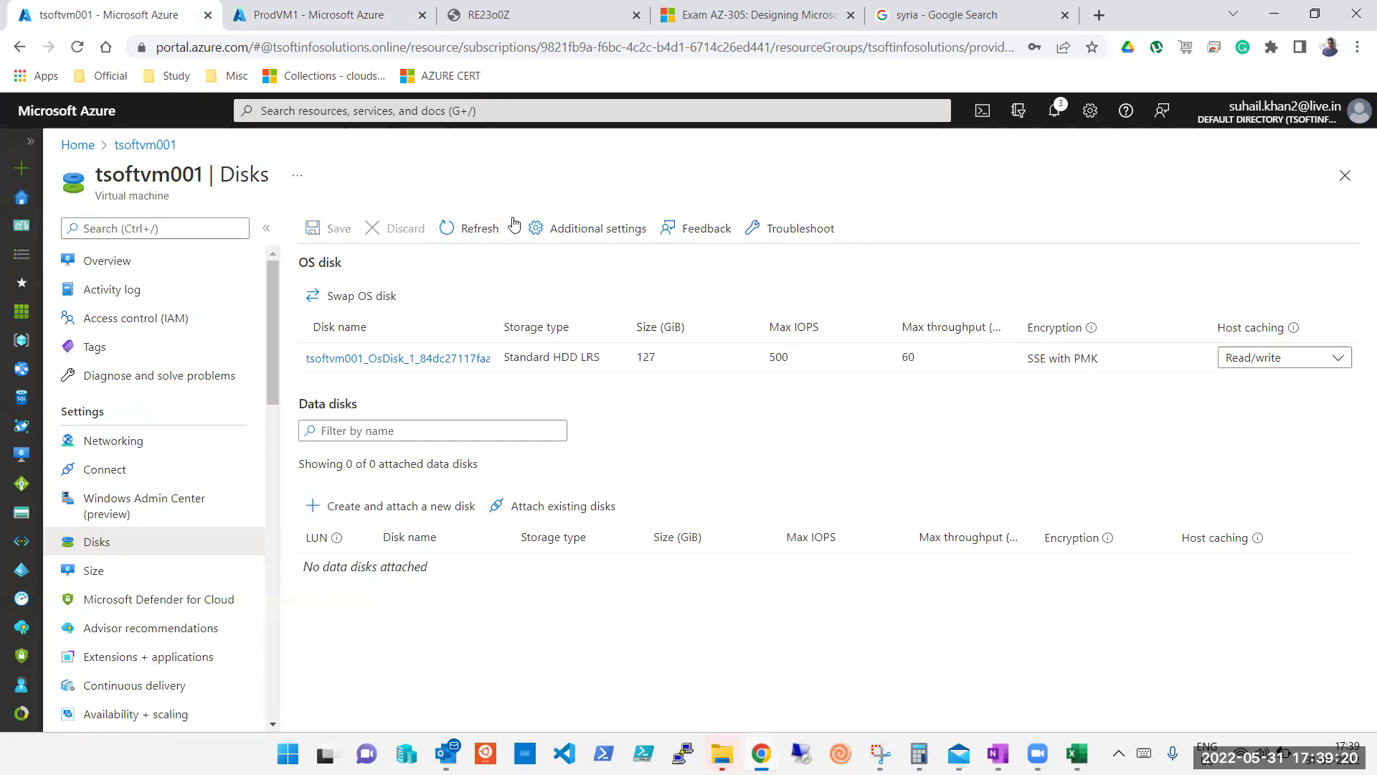
click(559, 504)
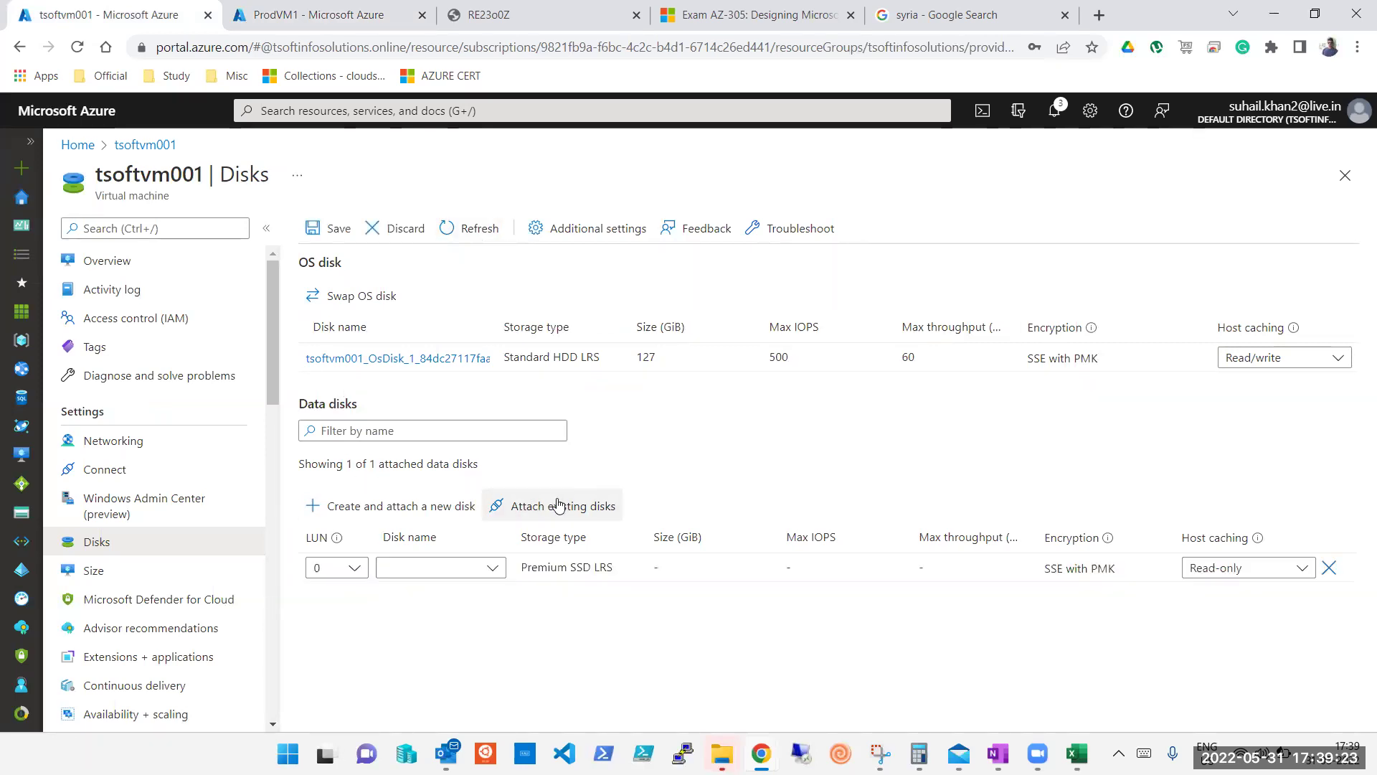
click(500, 572)
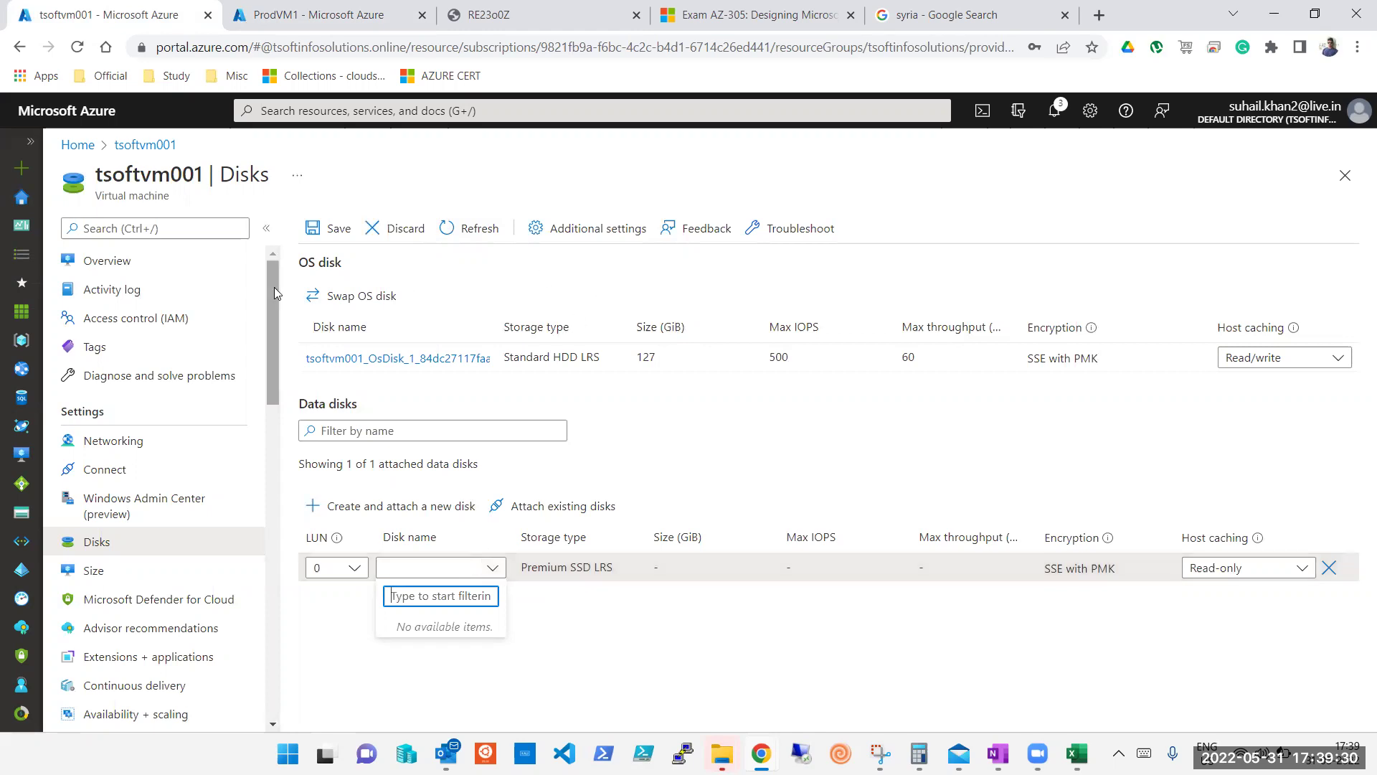
Try to start tsoftvm001 from its overview page.
click(164, 270)
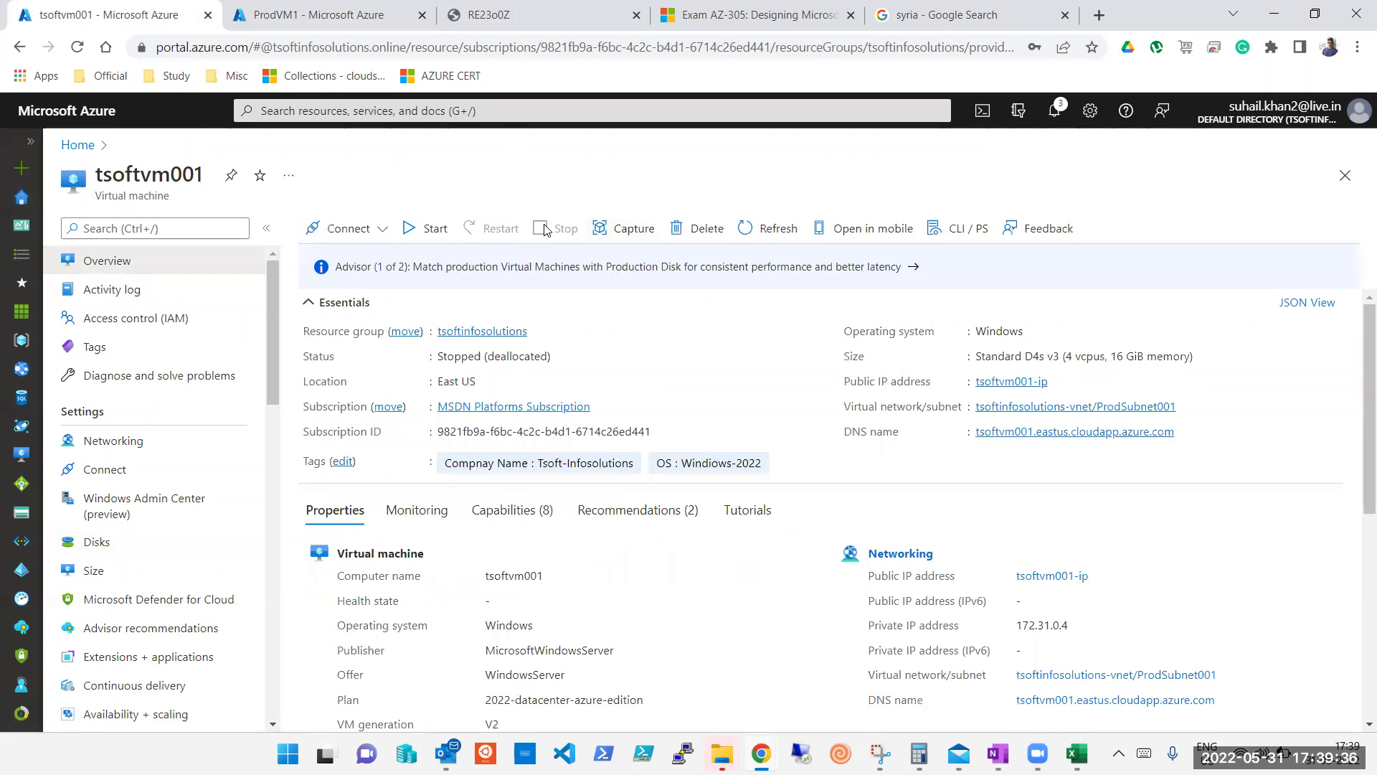
click(416, 231)
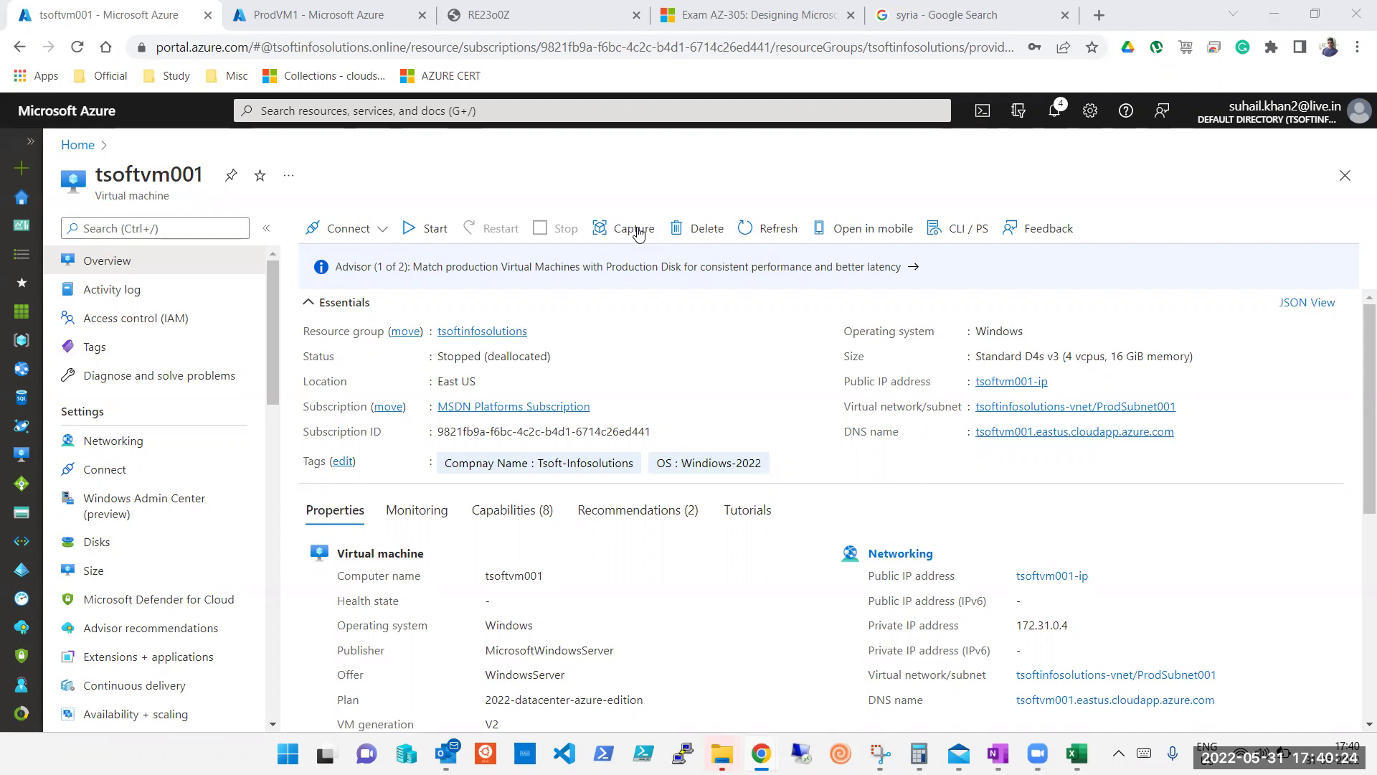
click(378, 111)
key(Escape)
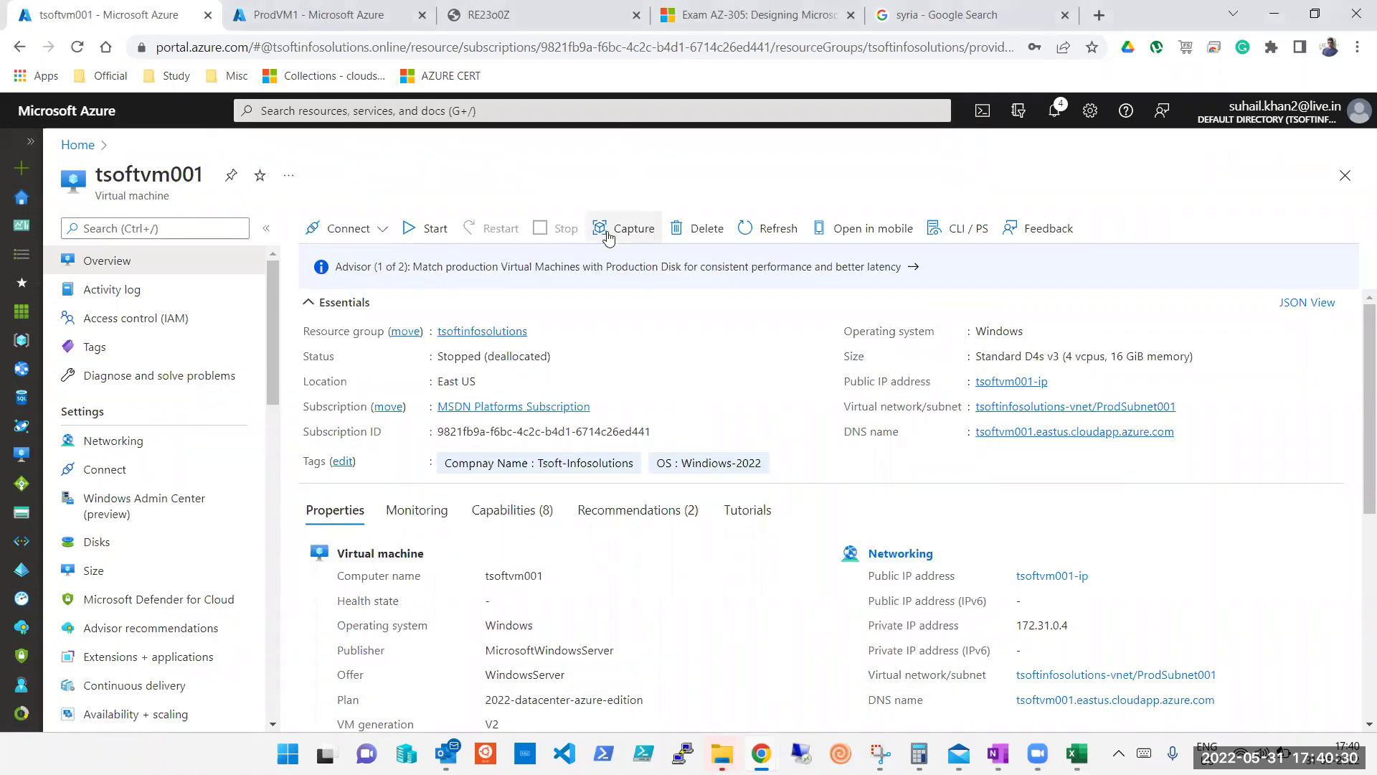
click(683, 243)
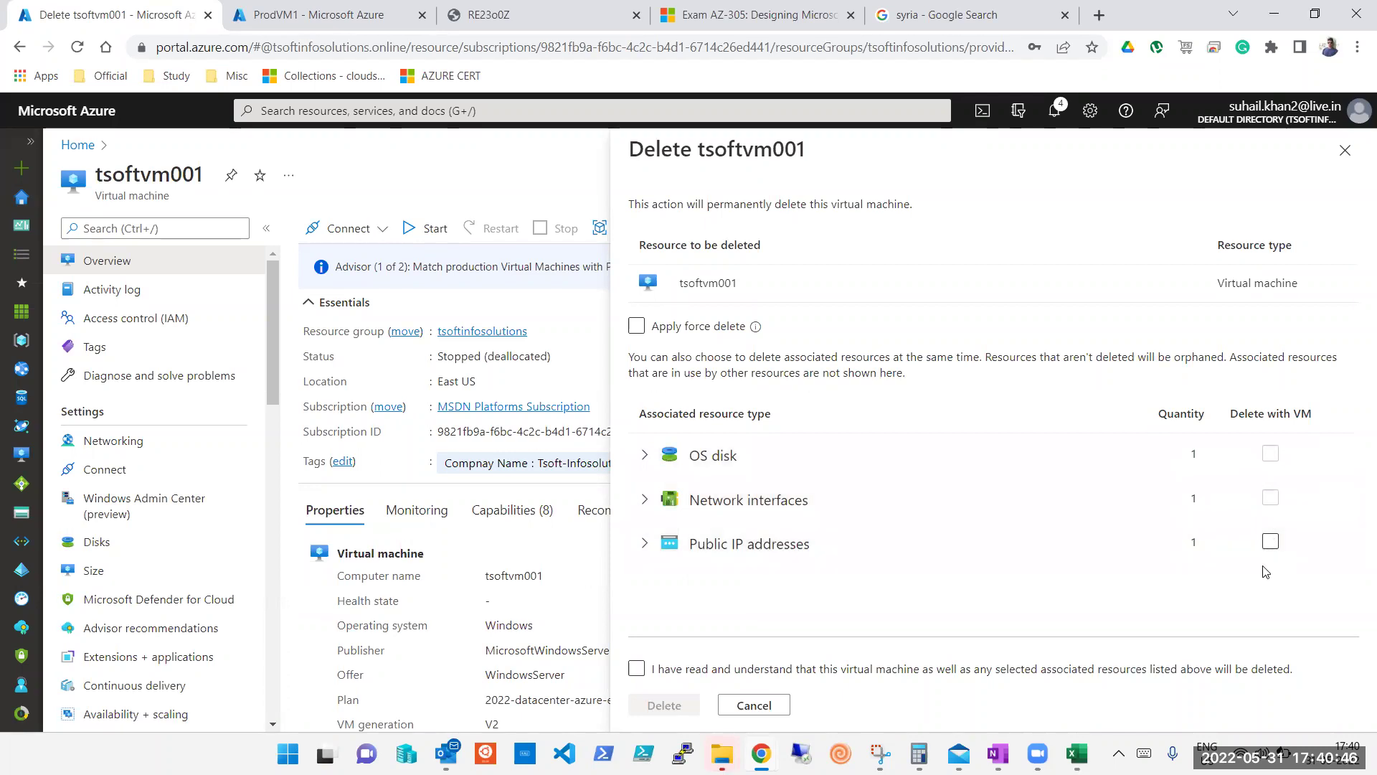
click(1273, 545)
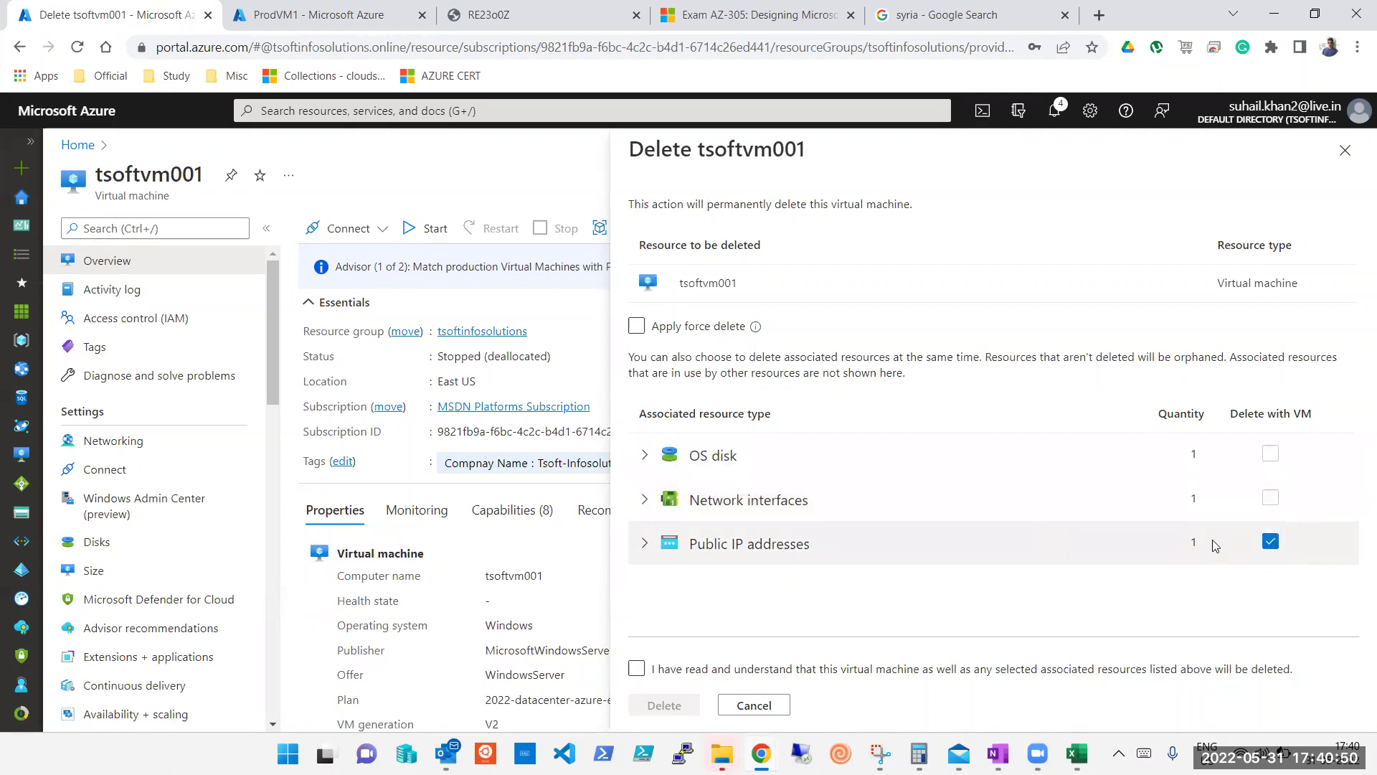
click(1272, 543)
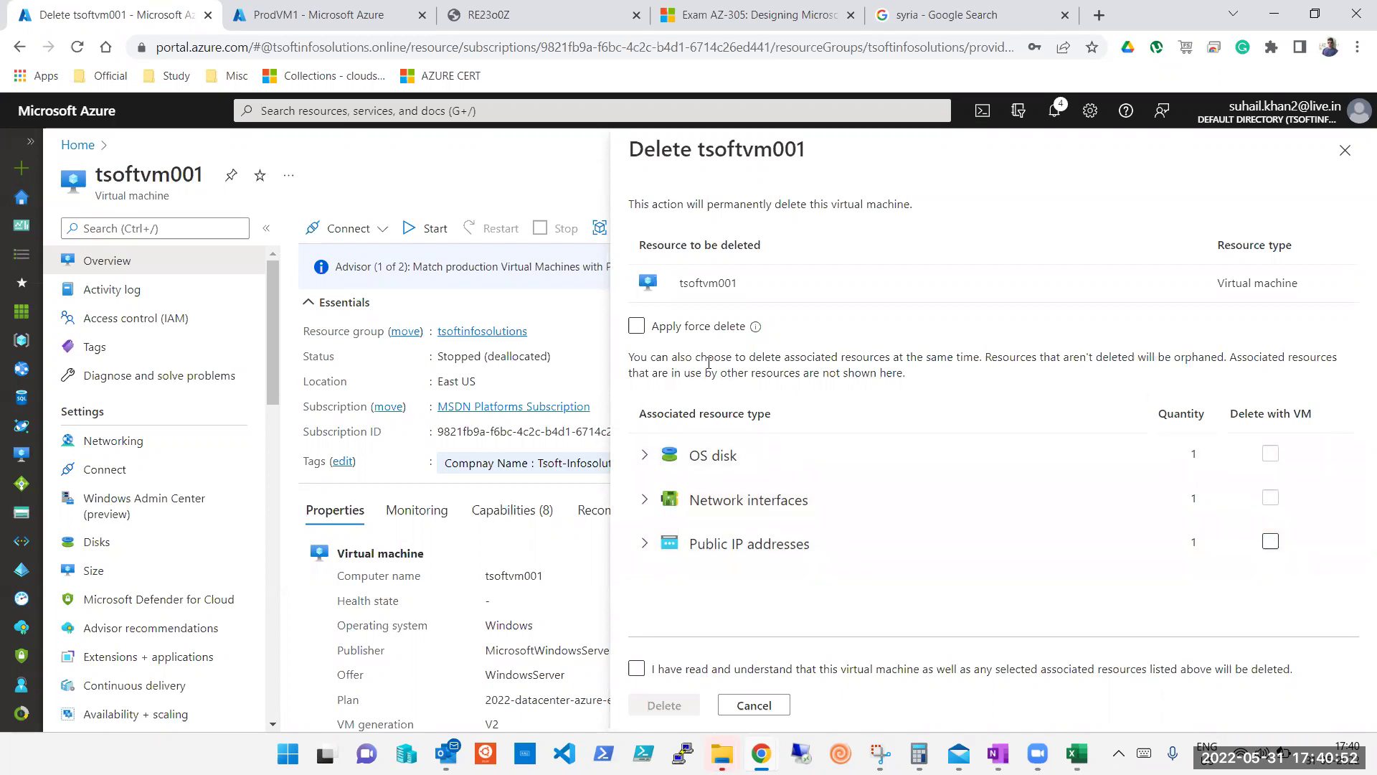
click(637, 329)
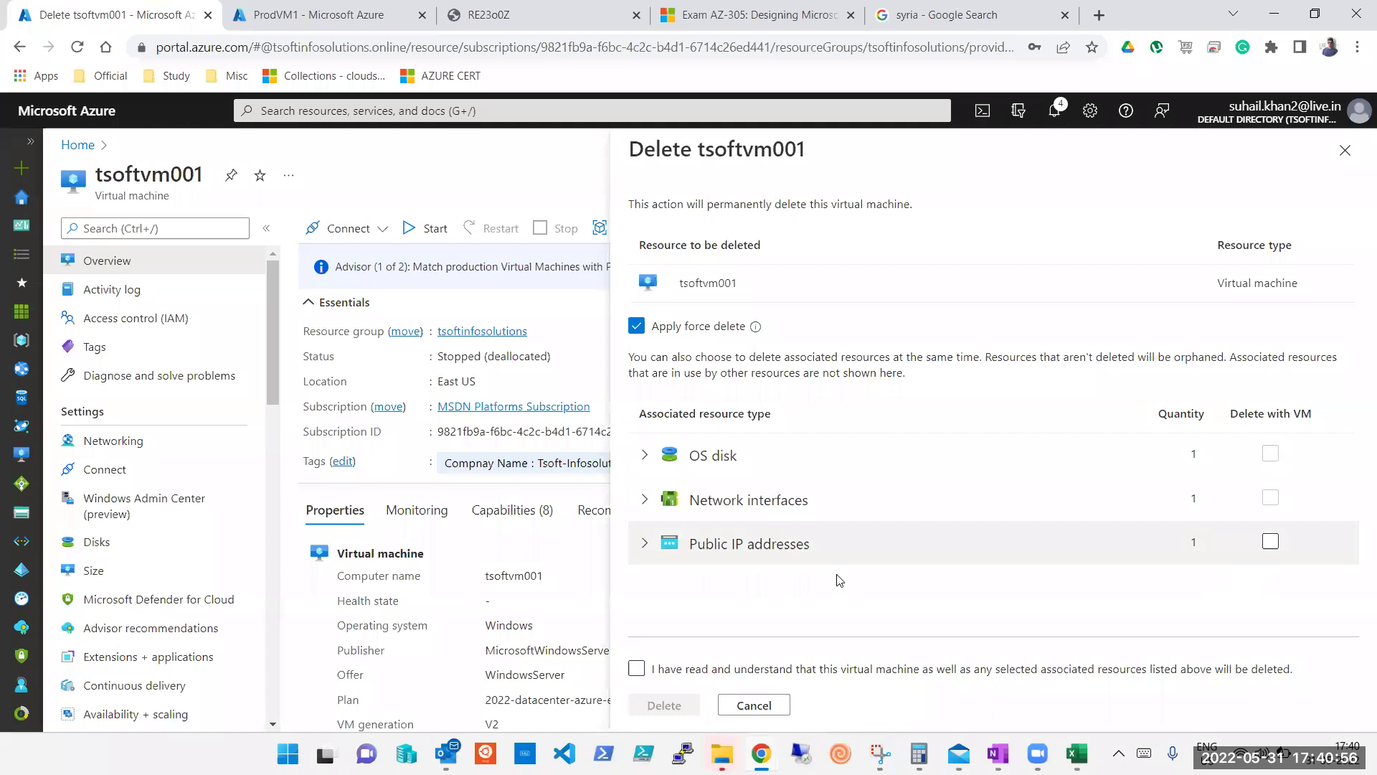
click(749, 678)
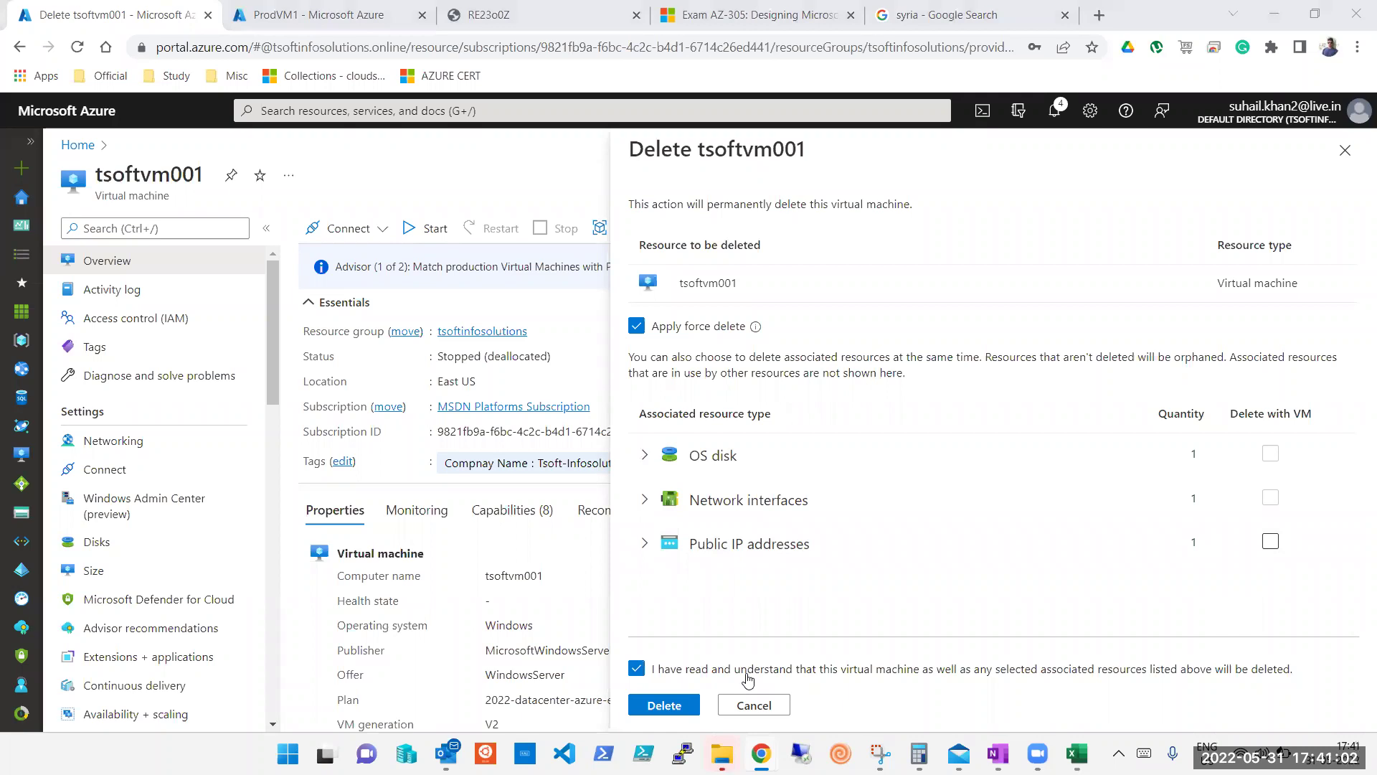
click(1345, 150)
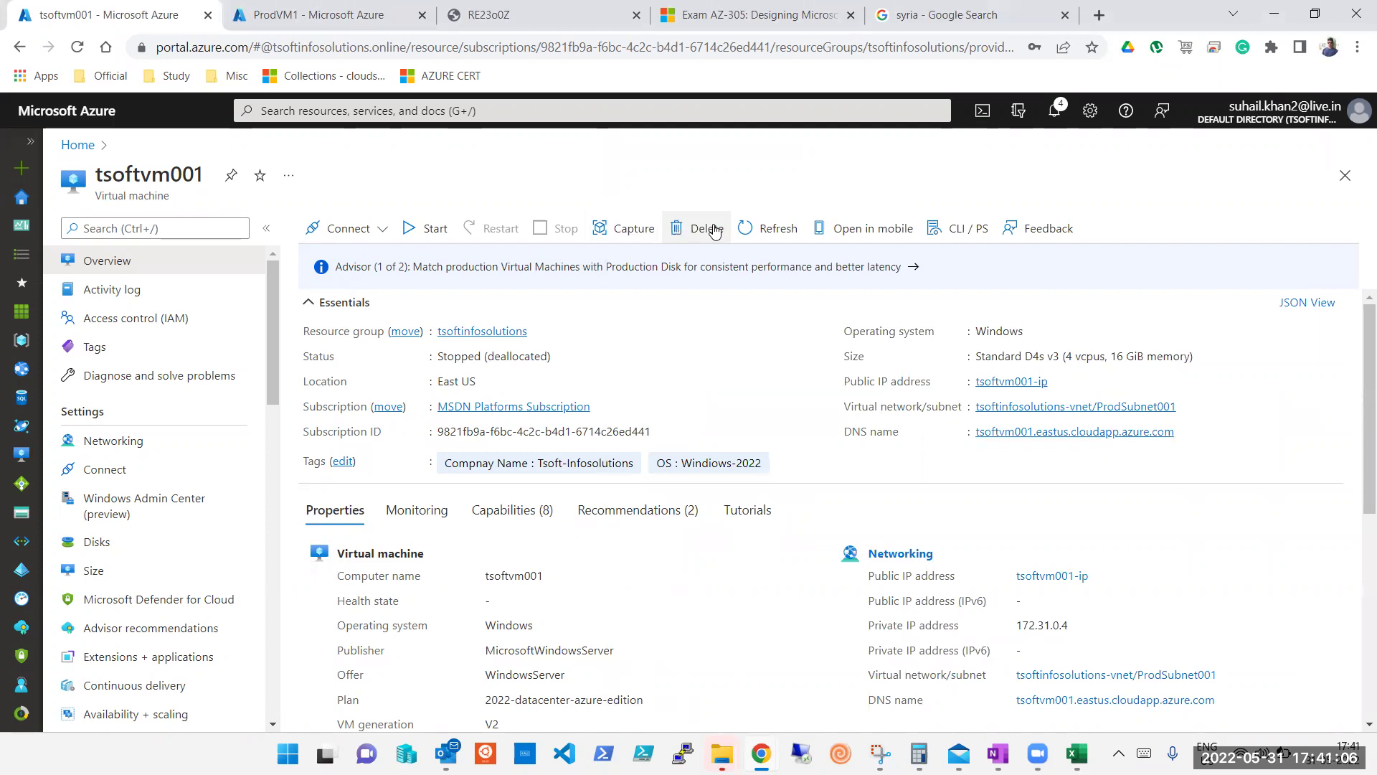
Find tsoftvm001-image among the directory's images, delete it, and return to the tsoftvm001 virtual machine page.
click(367, 27)
click(430, 112)
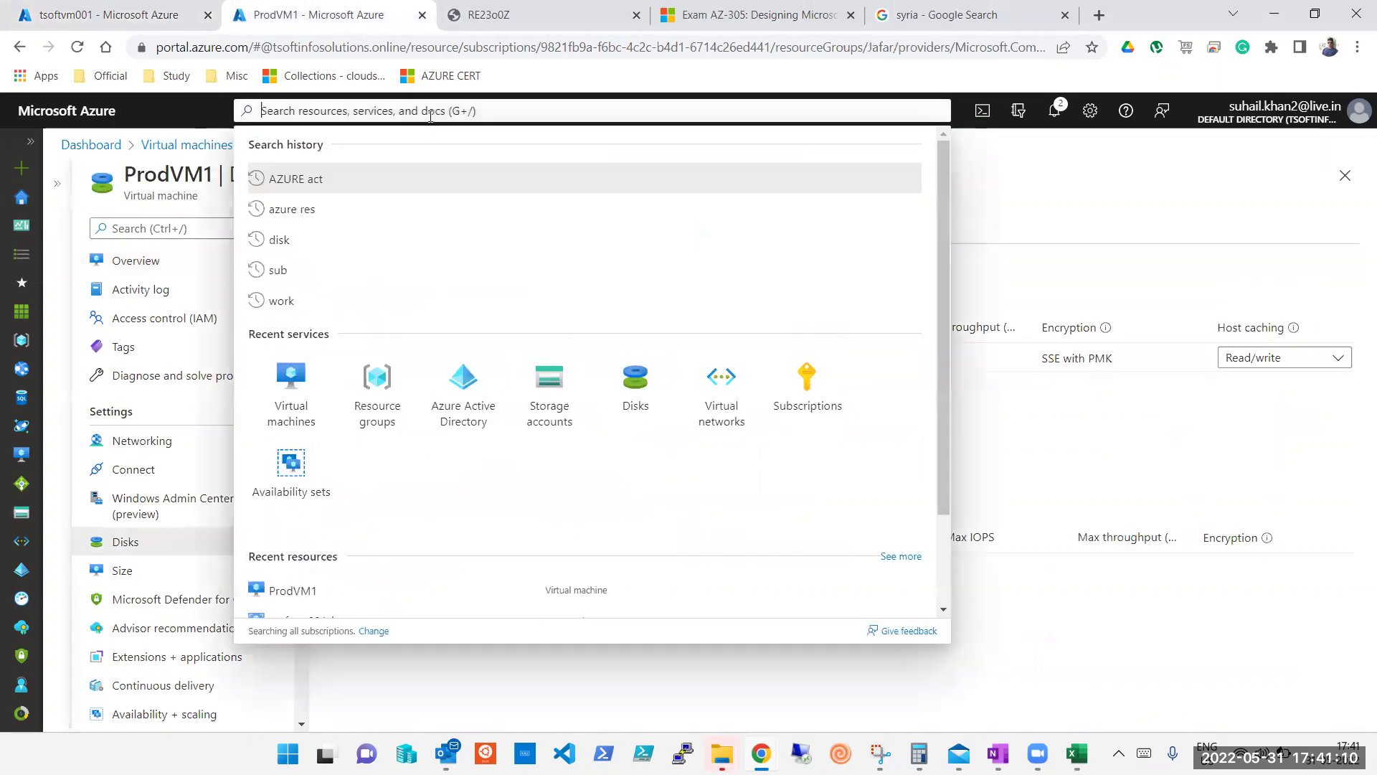
text(imag)
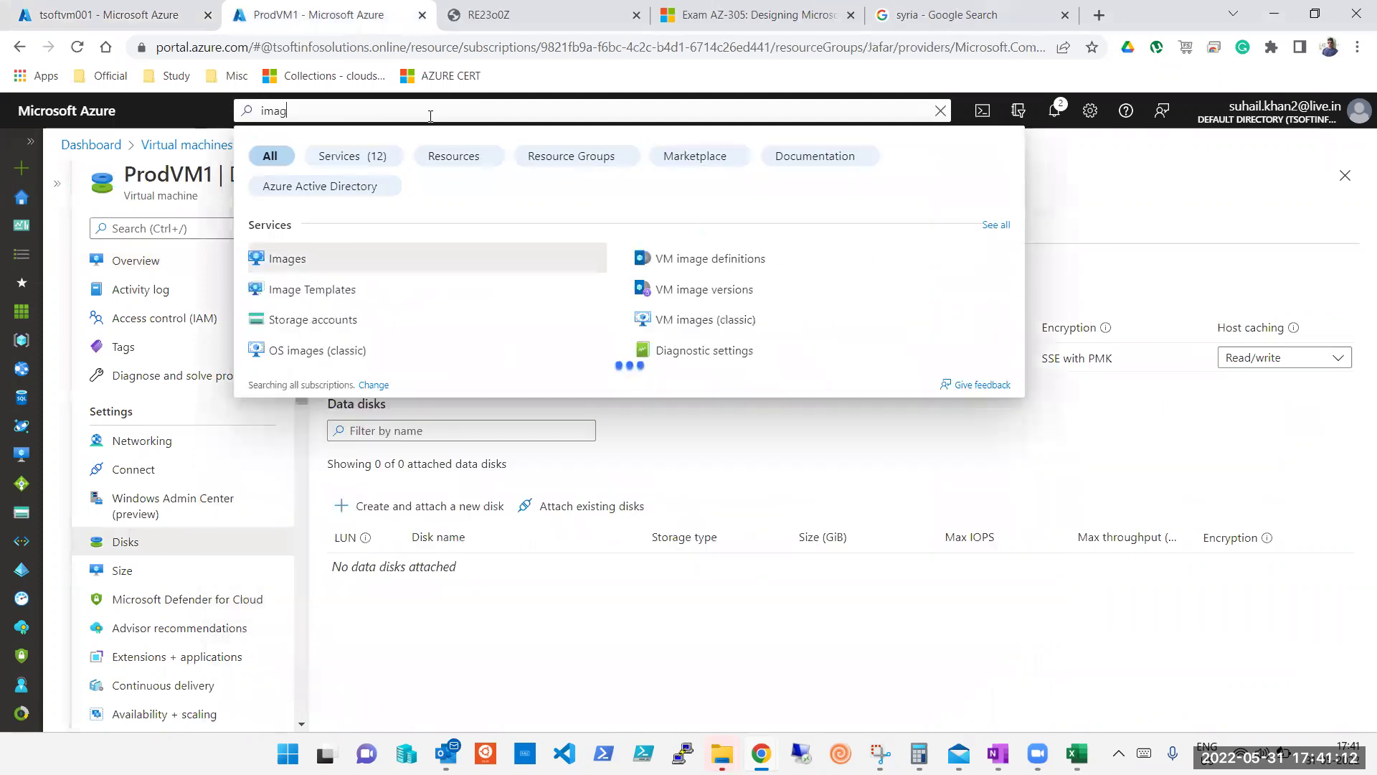
click(292, 267)
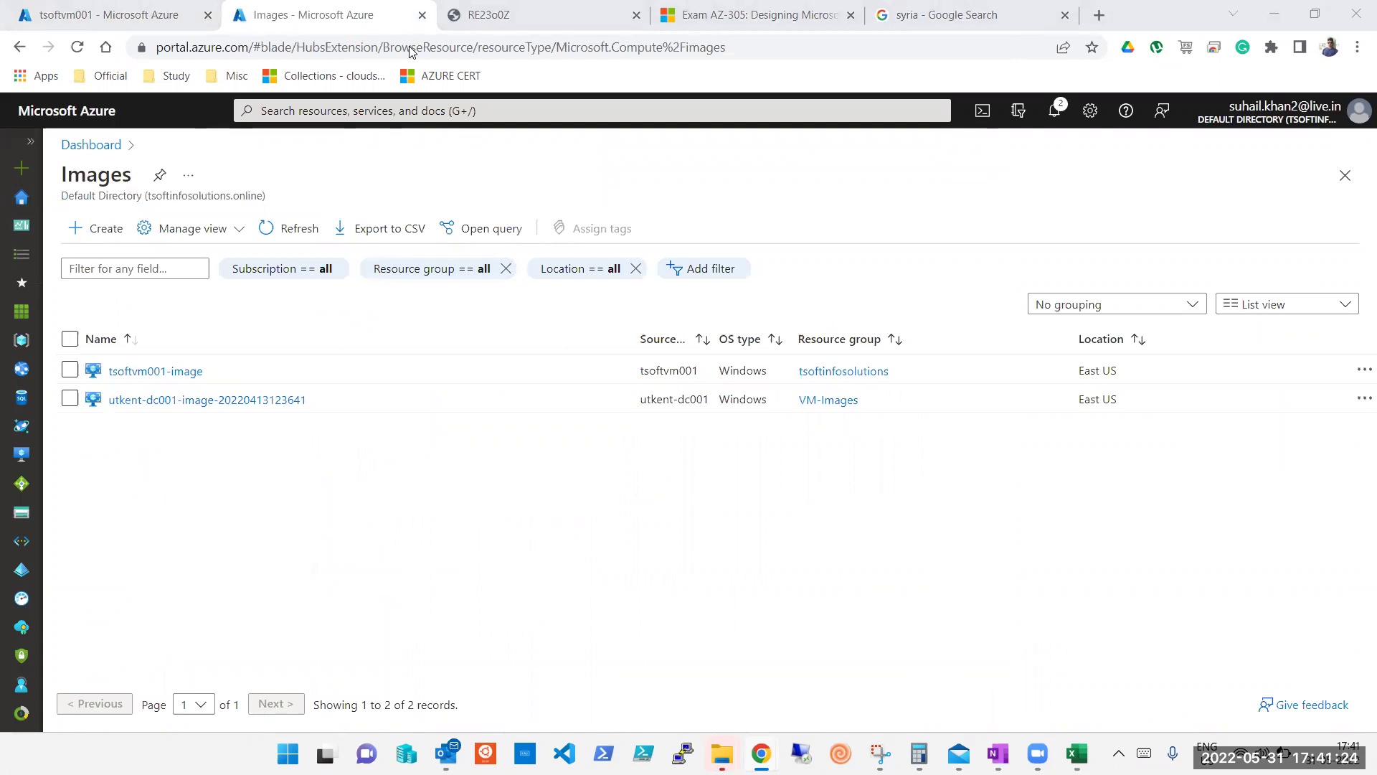
click(158, 372)
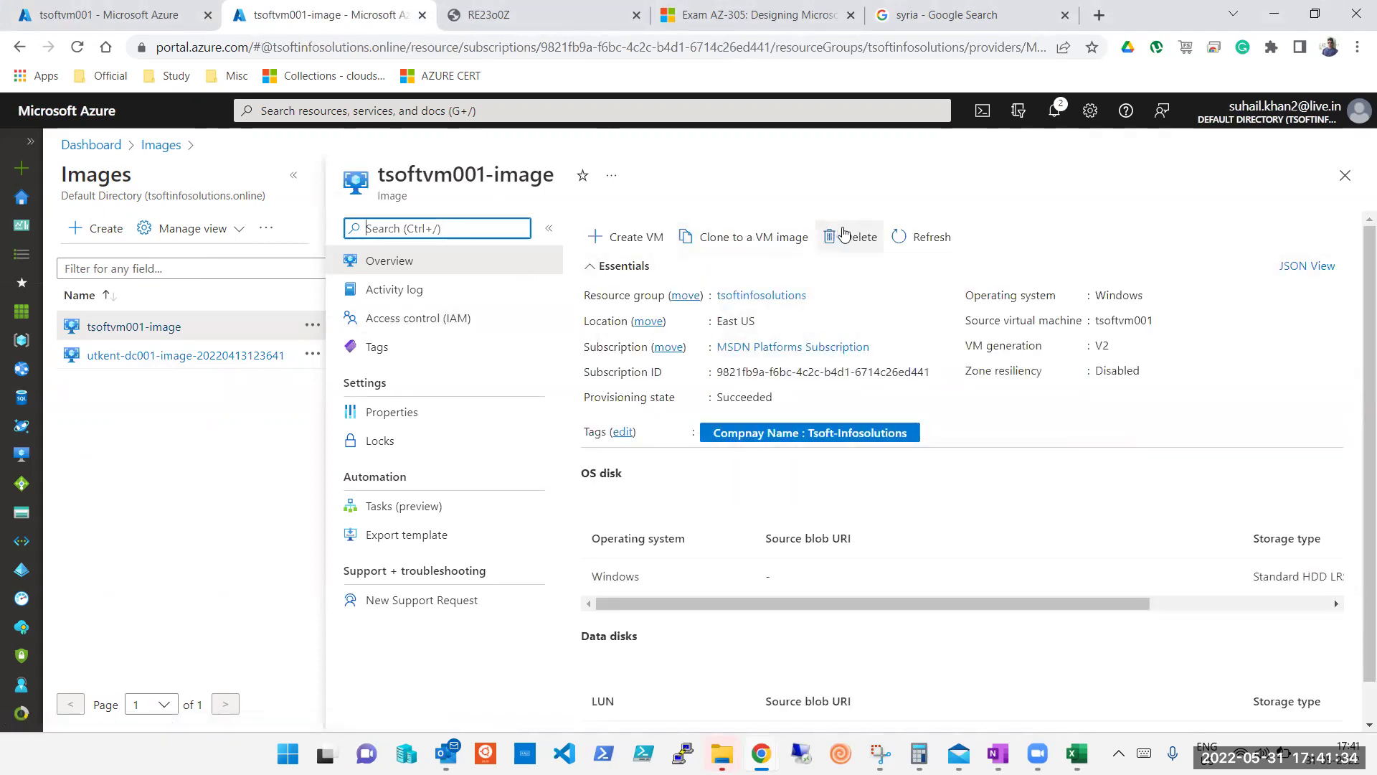
click(844, 235)
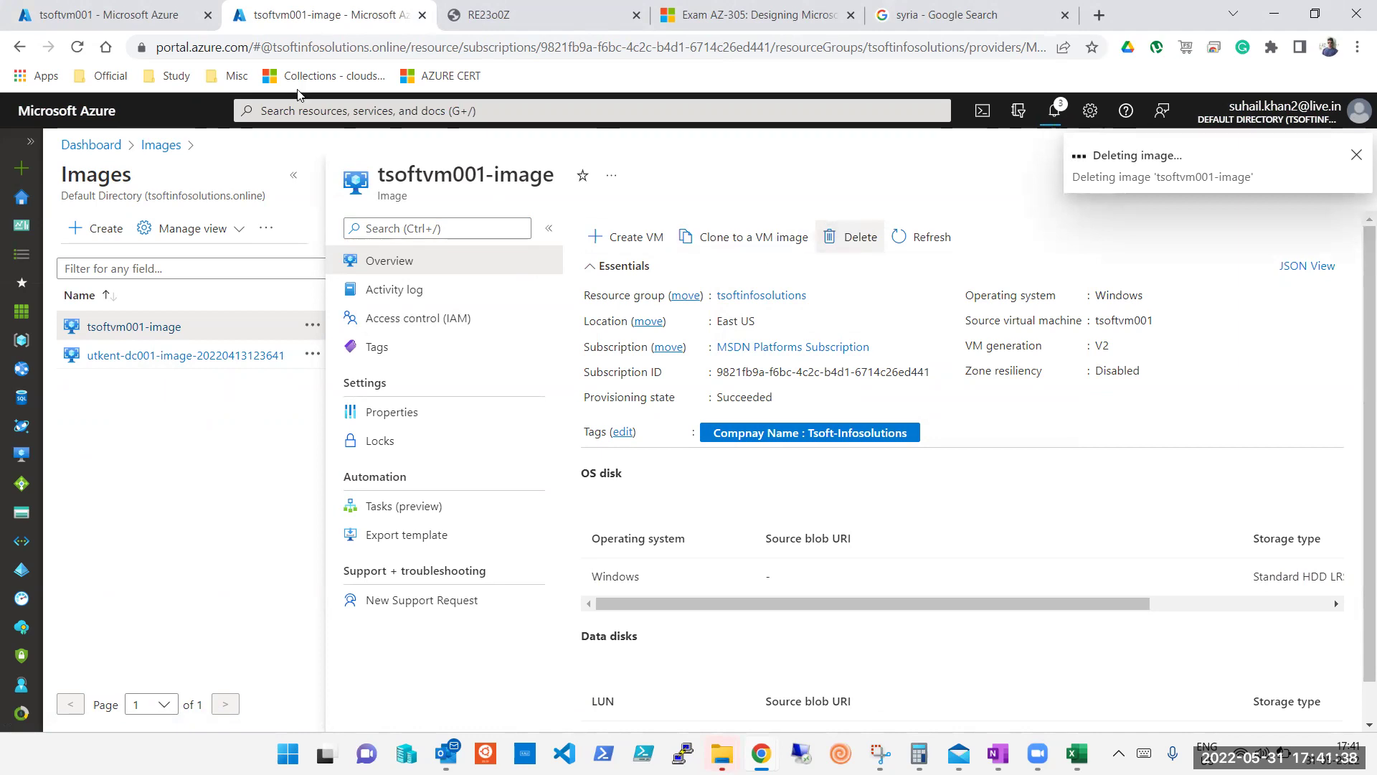
click(151, 20)
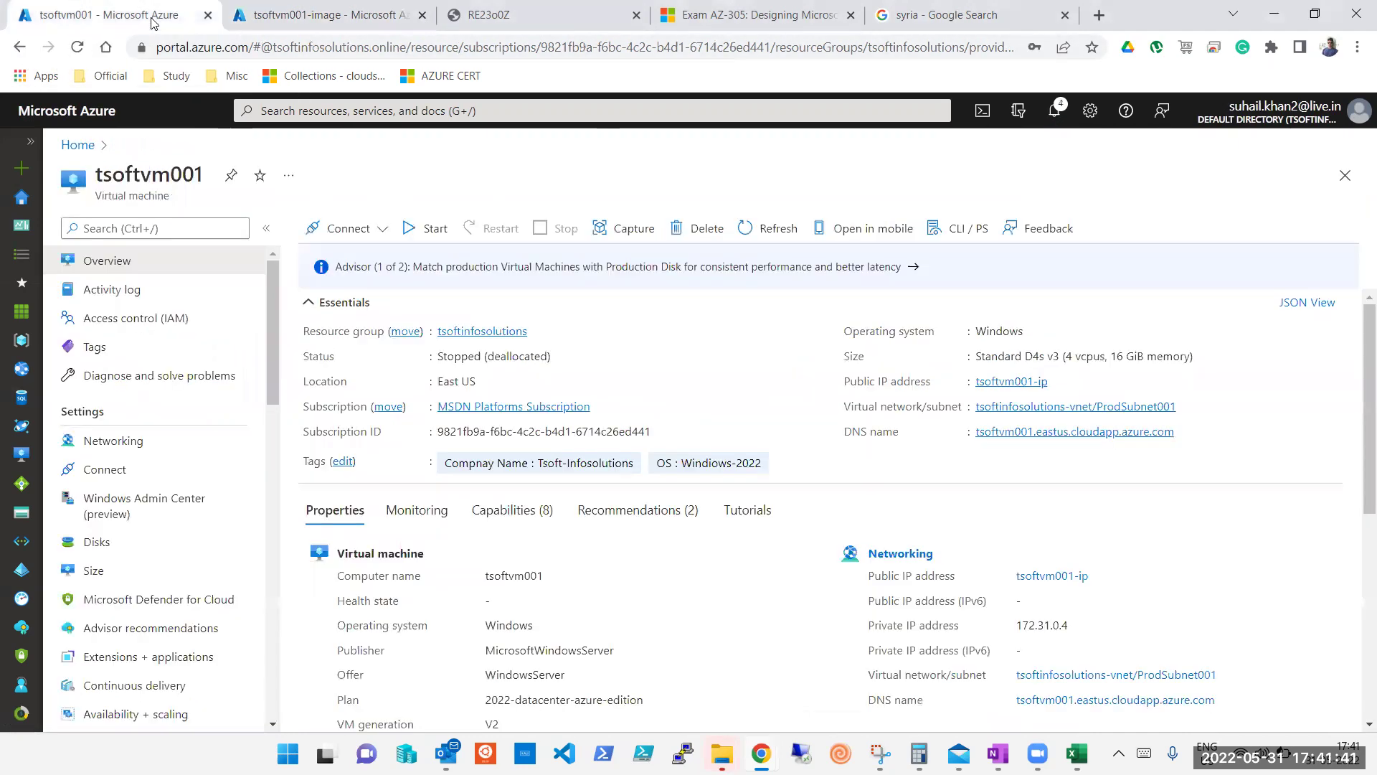
Review the delete options for tsoftvm001, then its sample CLI and PowerShell commands, without deleting the machine.
click(680, 229)
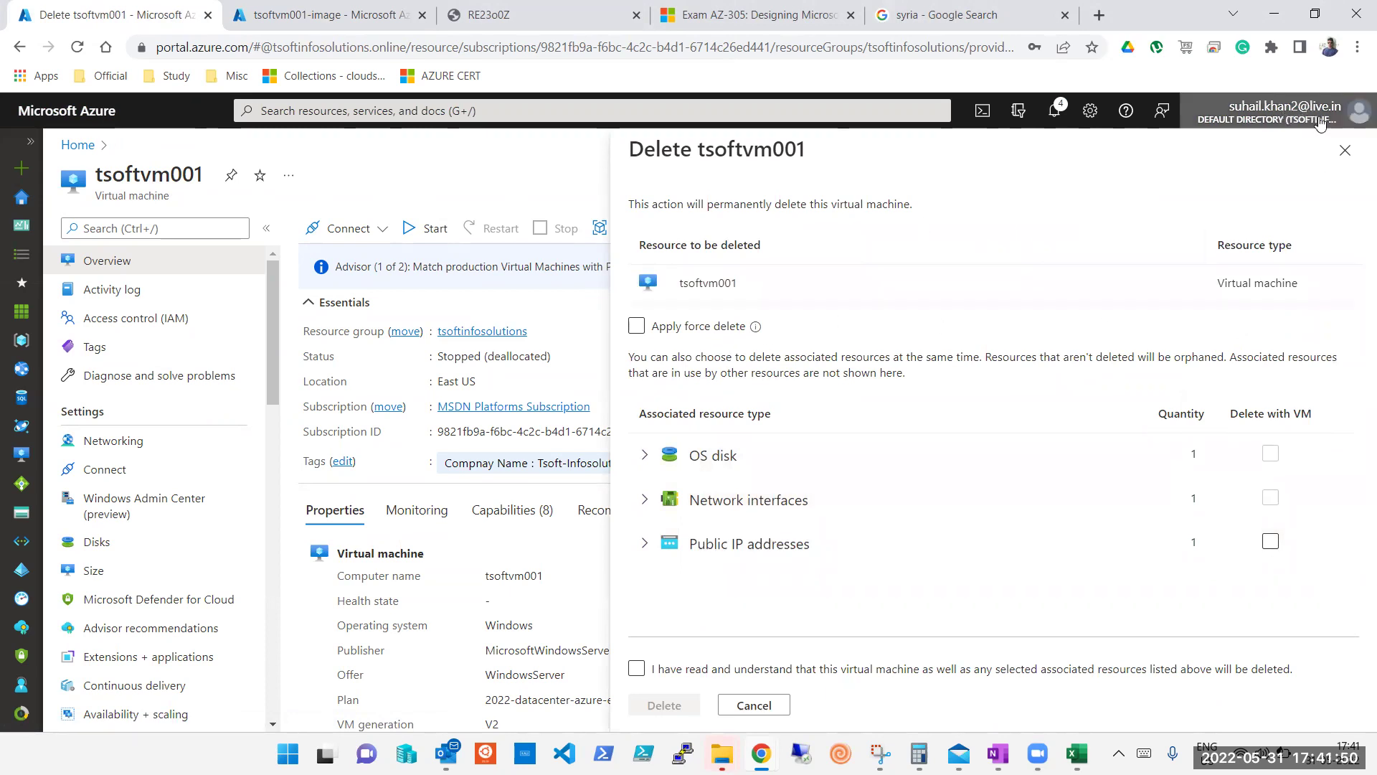
click(1345, 150)
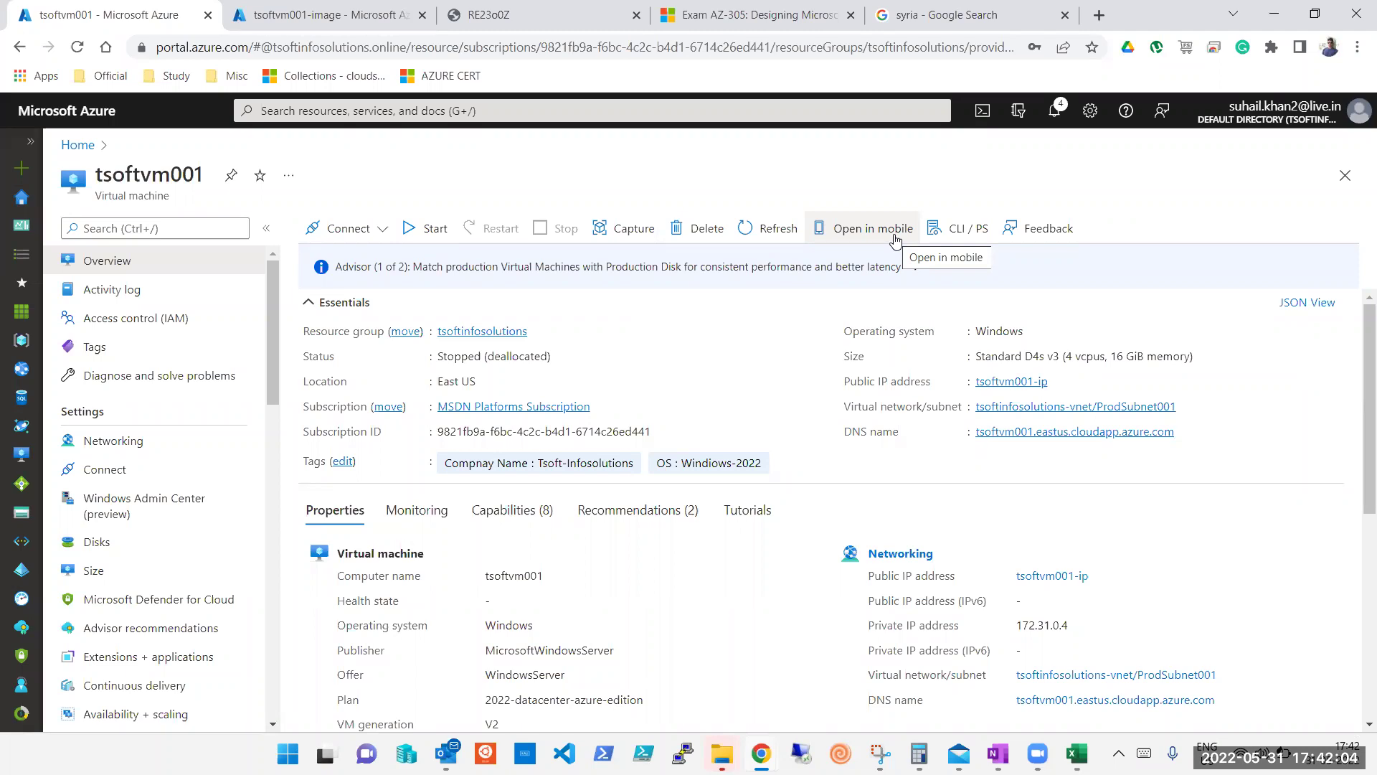
click(986, 231)
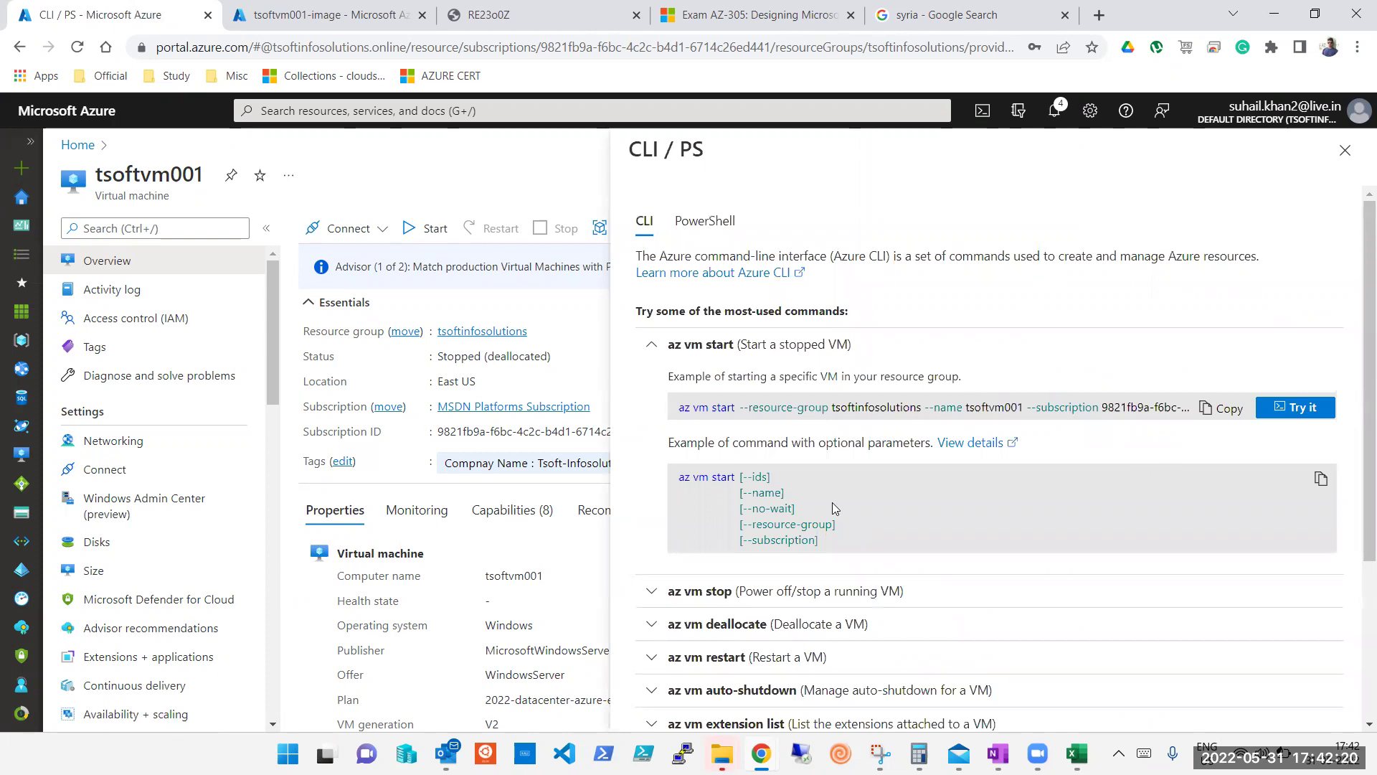
click(711, 225)
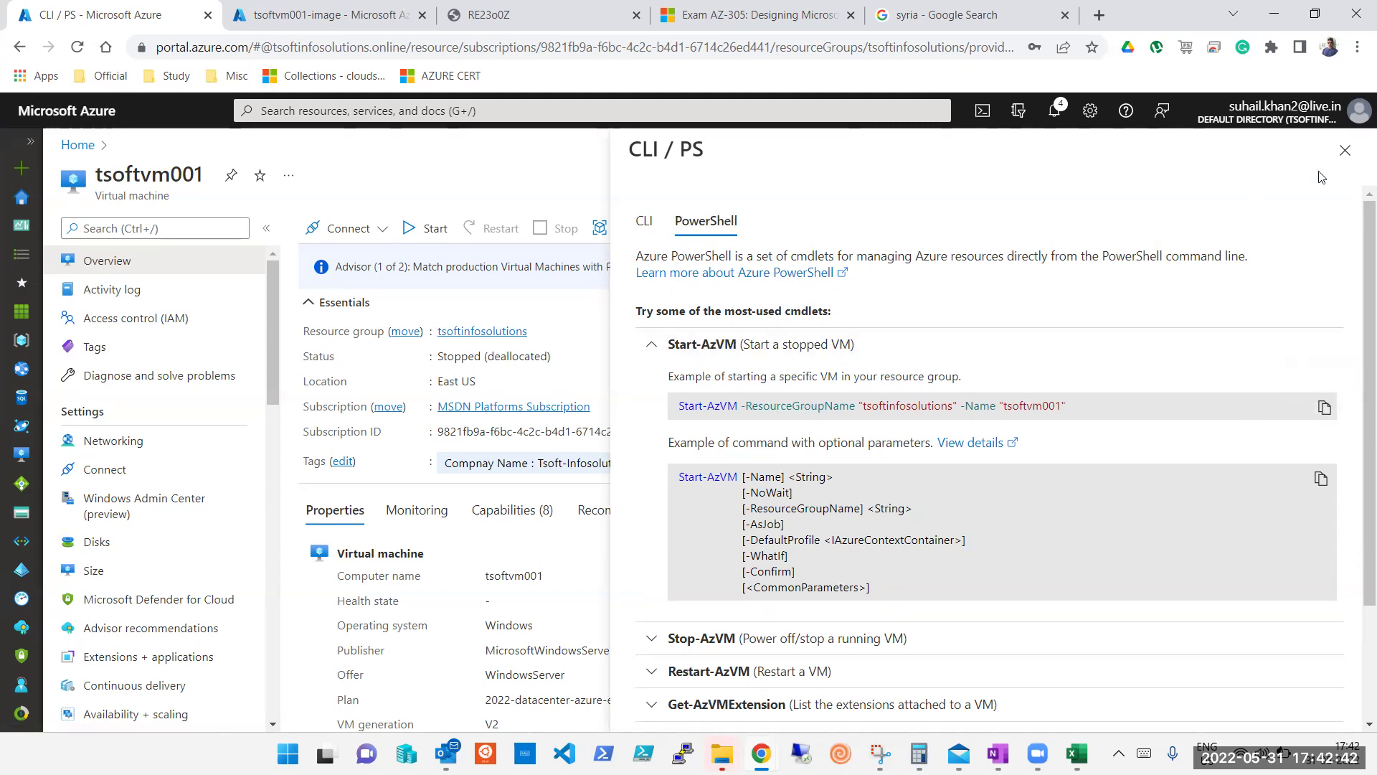
click(1345, 150)
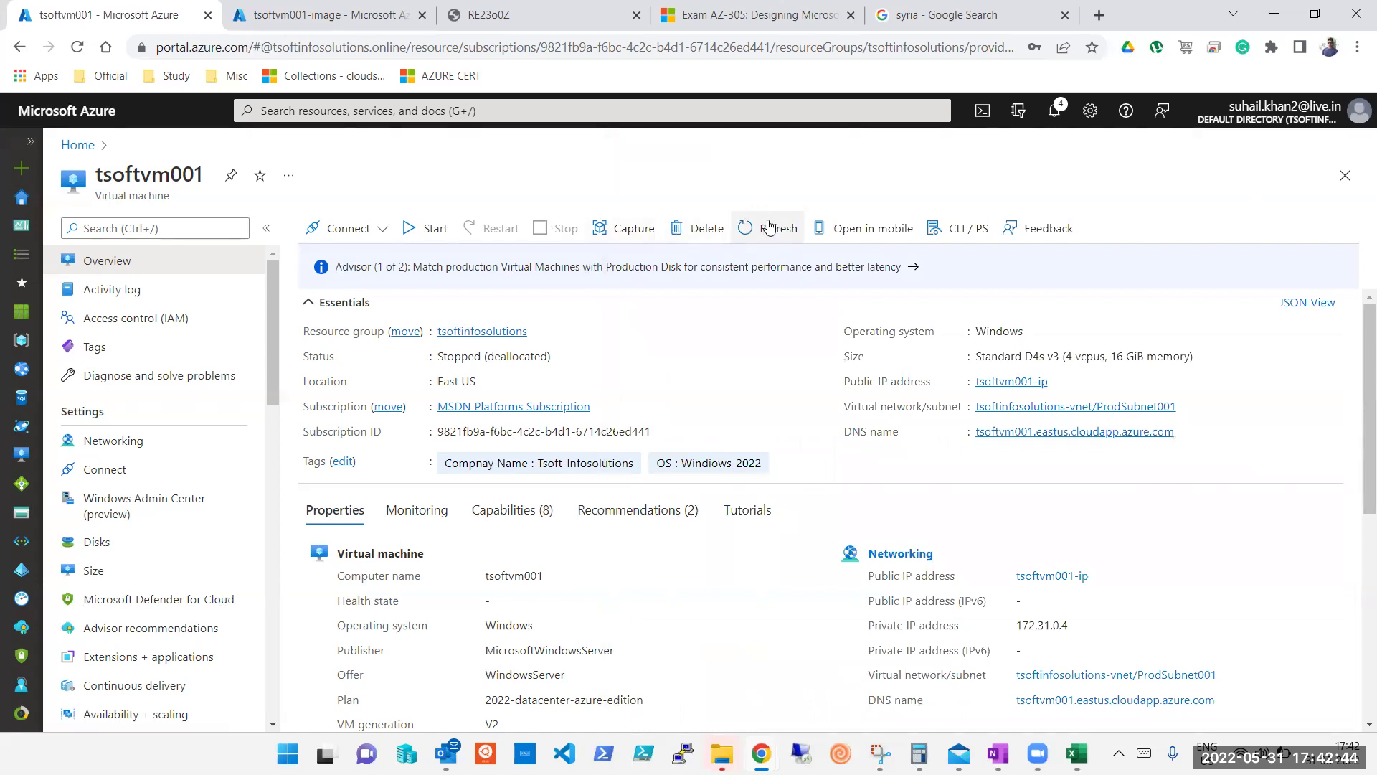
Open a Cloud Shell PowerShell session, run Start-AzVM -ResourceGroupName "tsoftinfosolutions" -Name "tsoftvm001", and inspect the response.
click(983, 112)
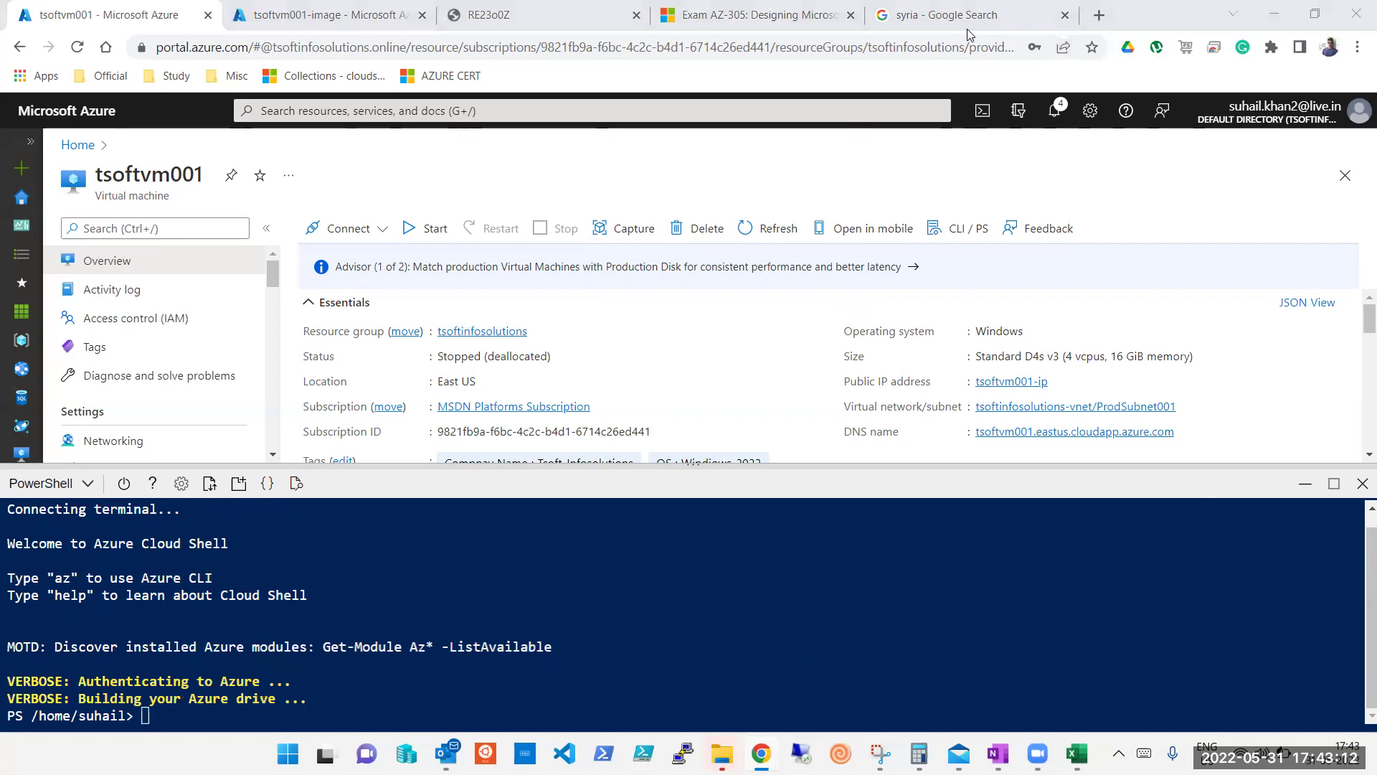
click(667, 640)
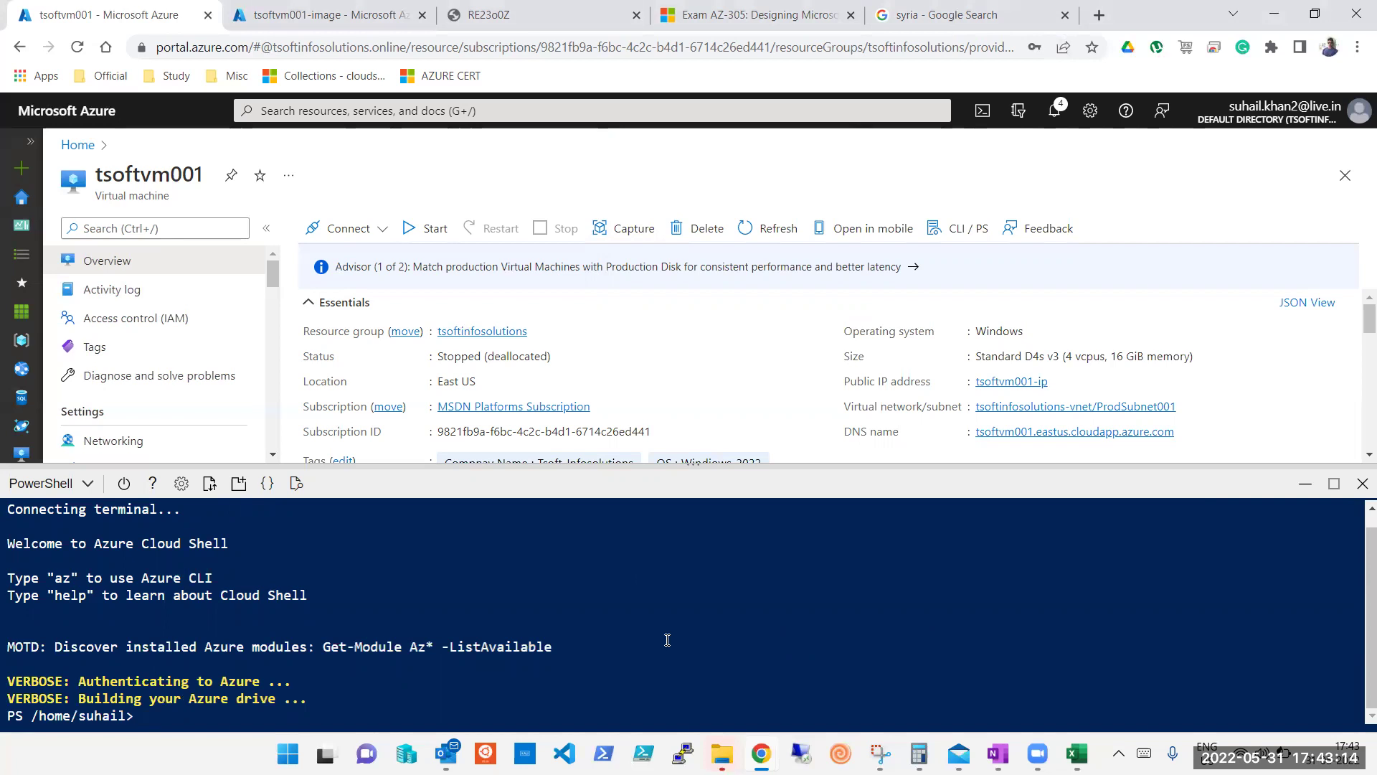
right_click(667, 640)
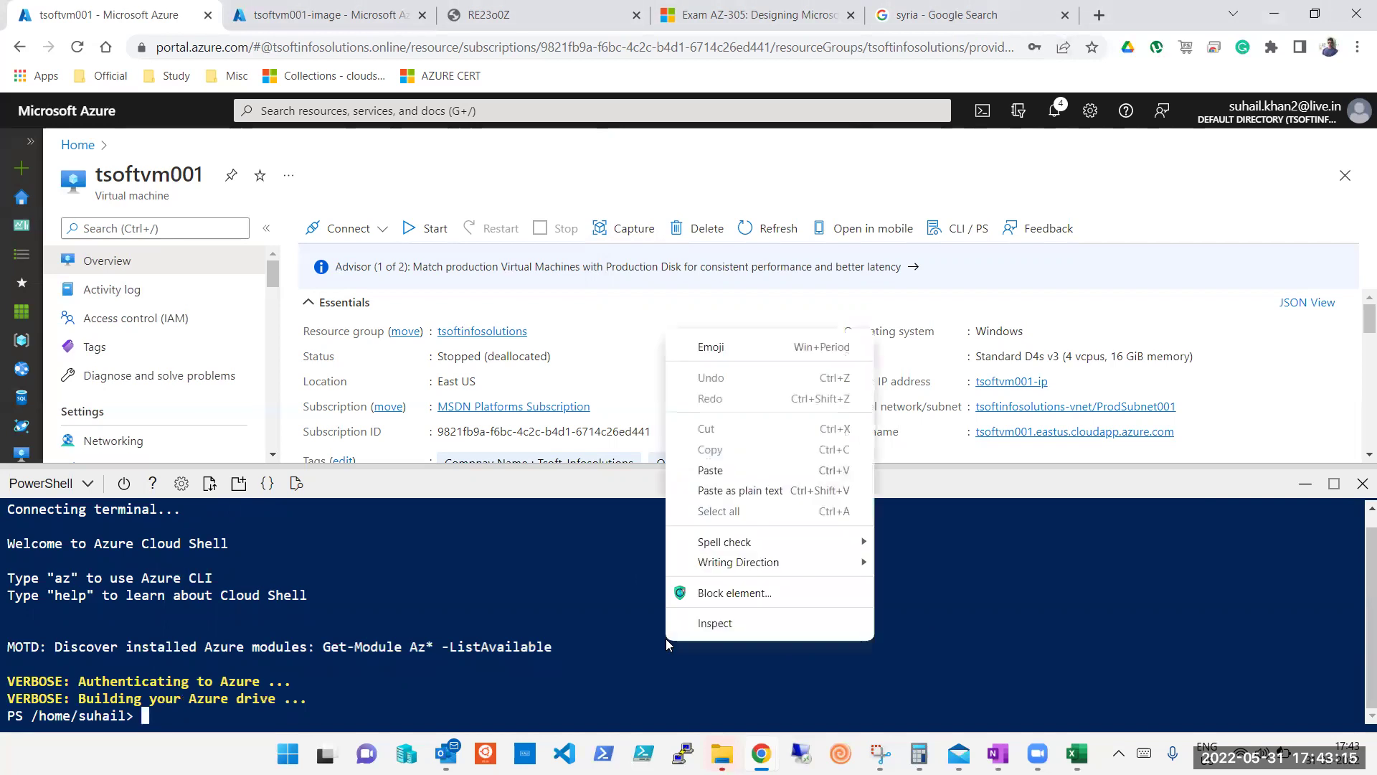
click(724, 470)
key(Return)
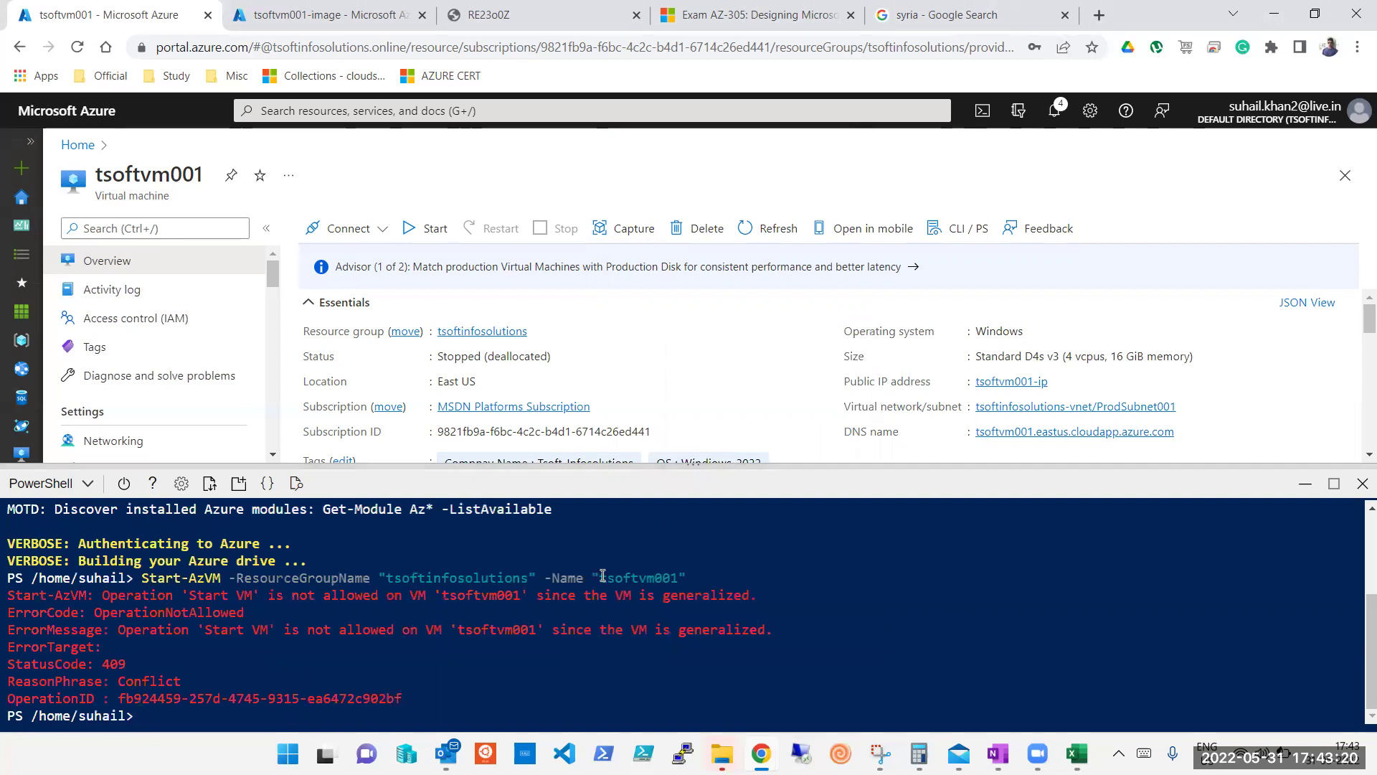
double_click(700, 600)
triple_click(707, 598)
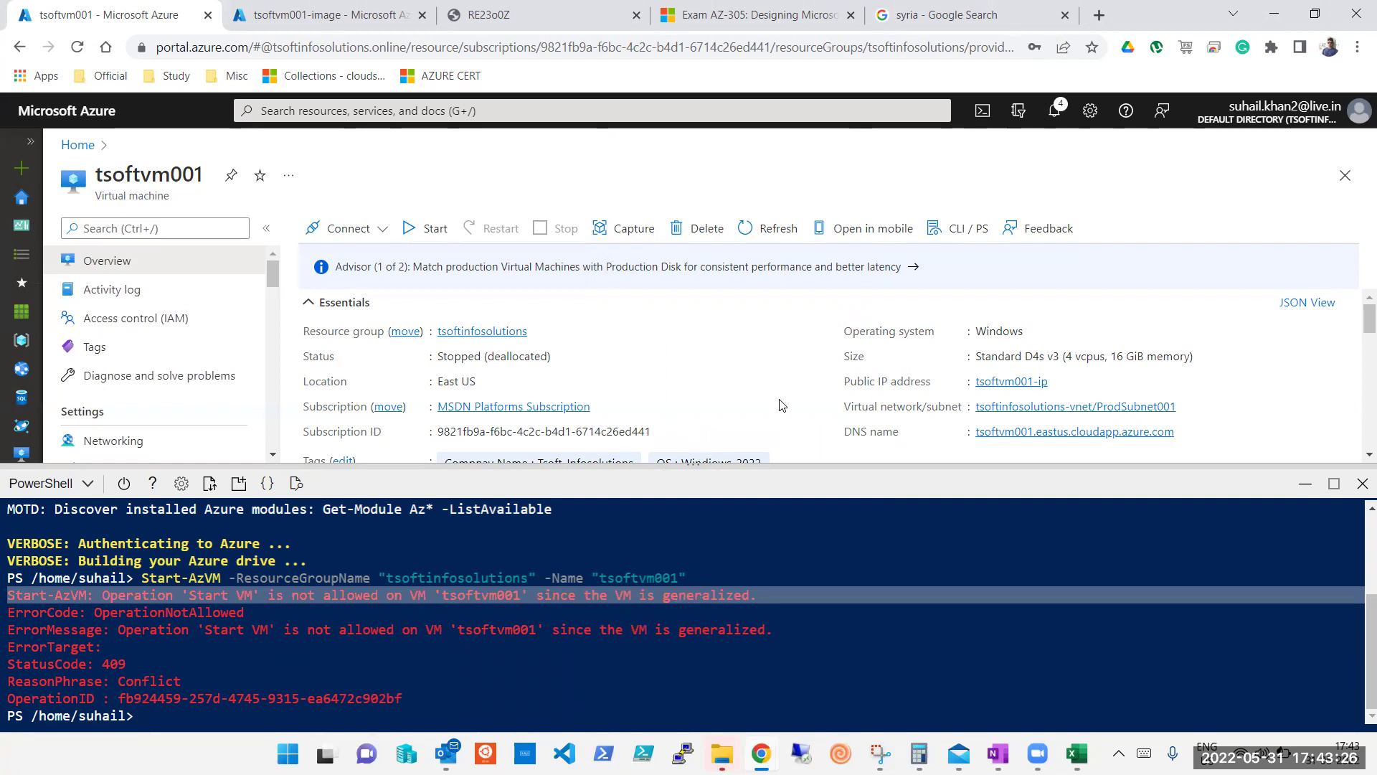
Try again to start tsoftvm001 from its overview page, dismiss the notification, and close Cloud Shell and the sample commands.
click(431, 228)
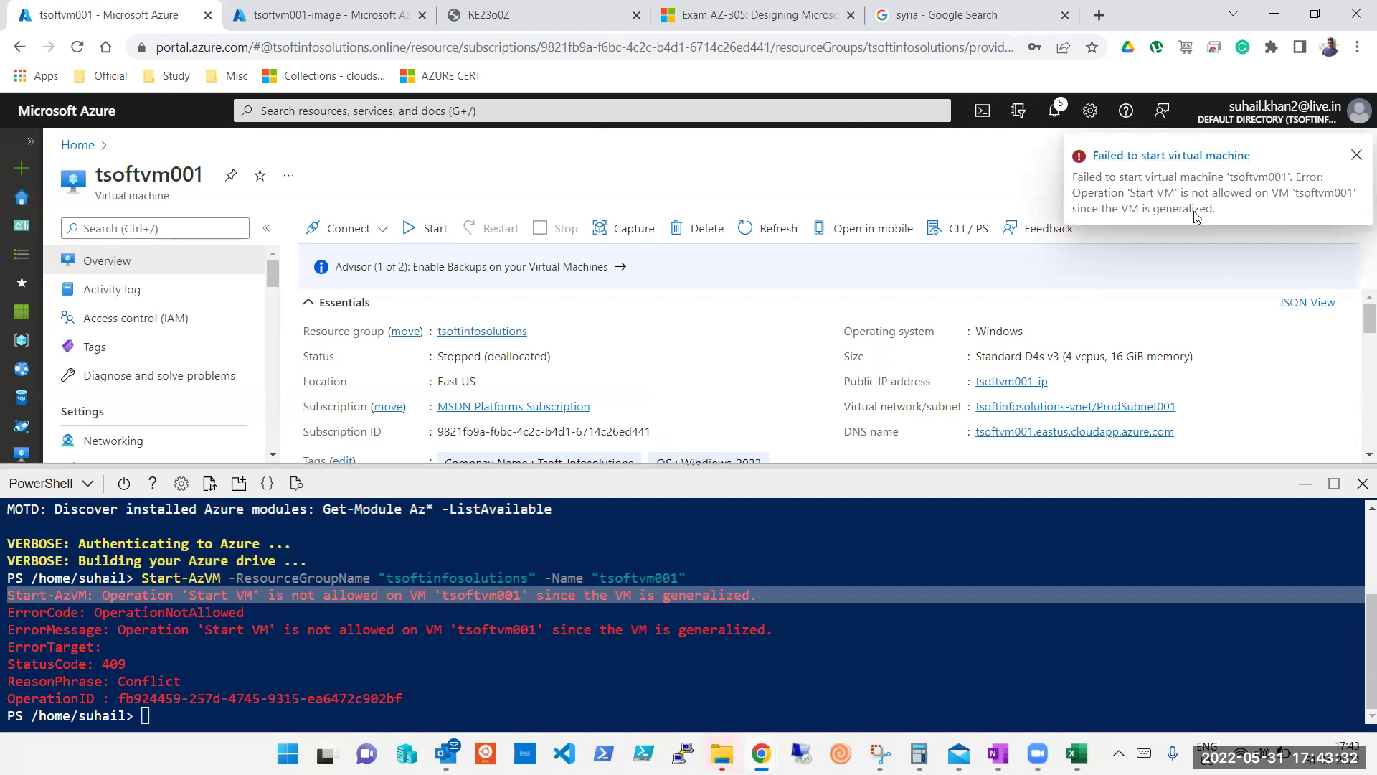
click(1354, 157)
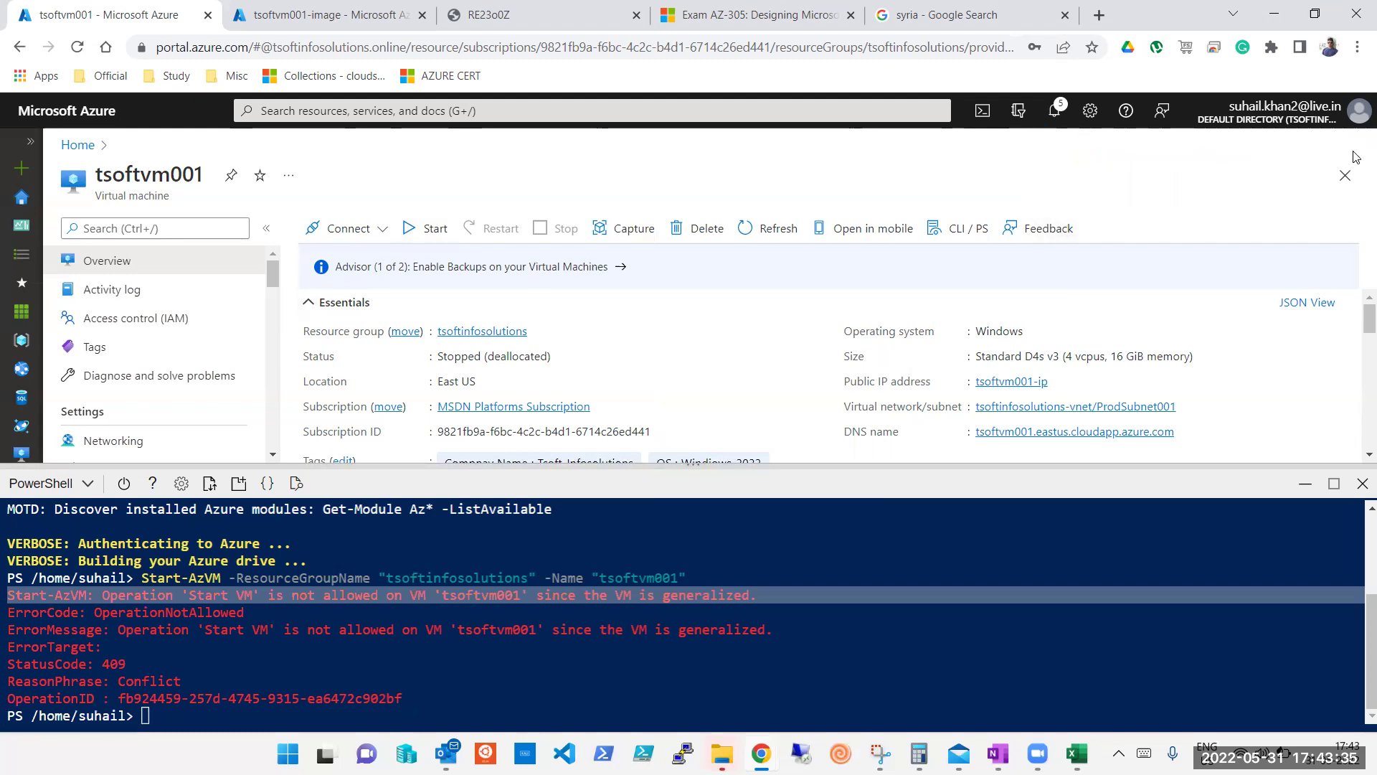
click(958, 229)
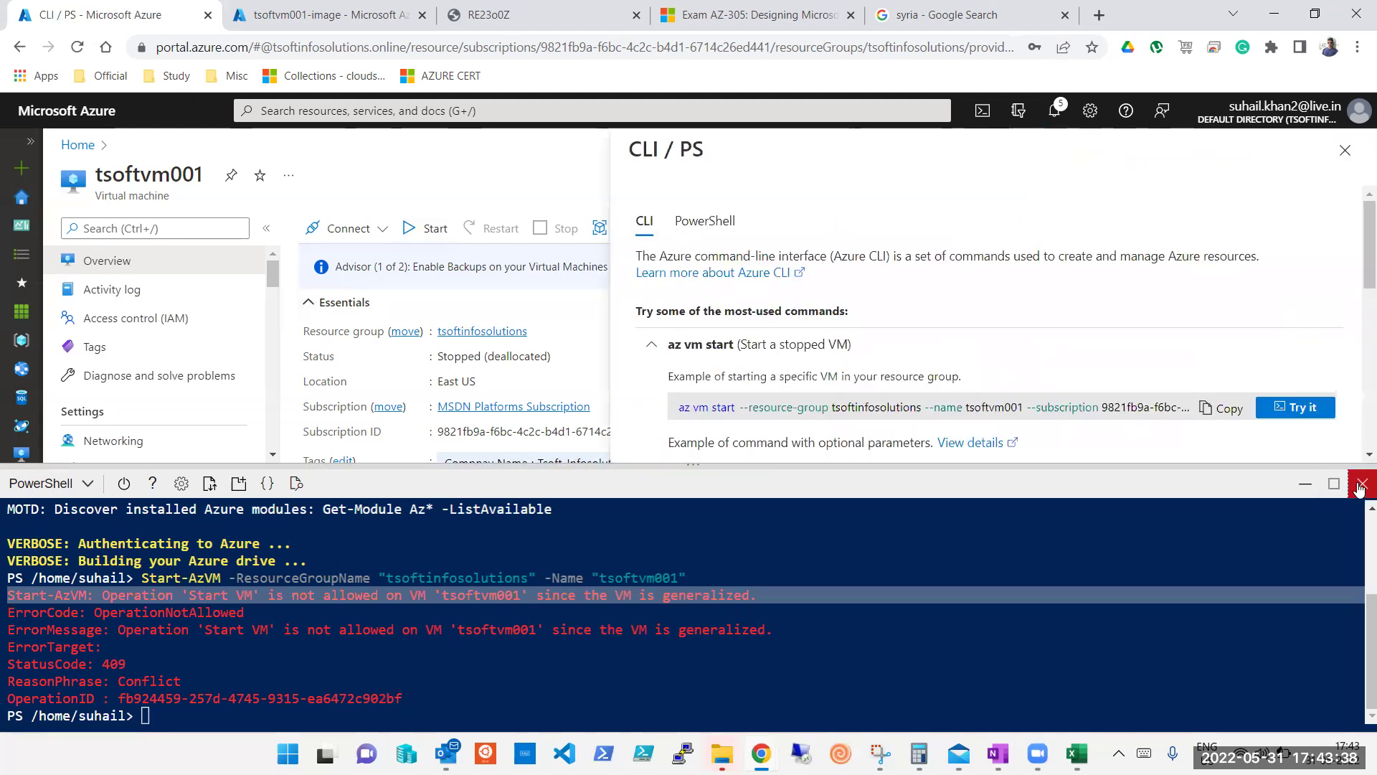
click(1360, 485)
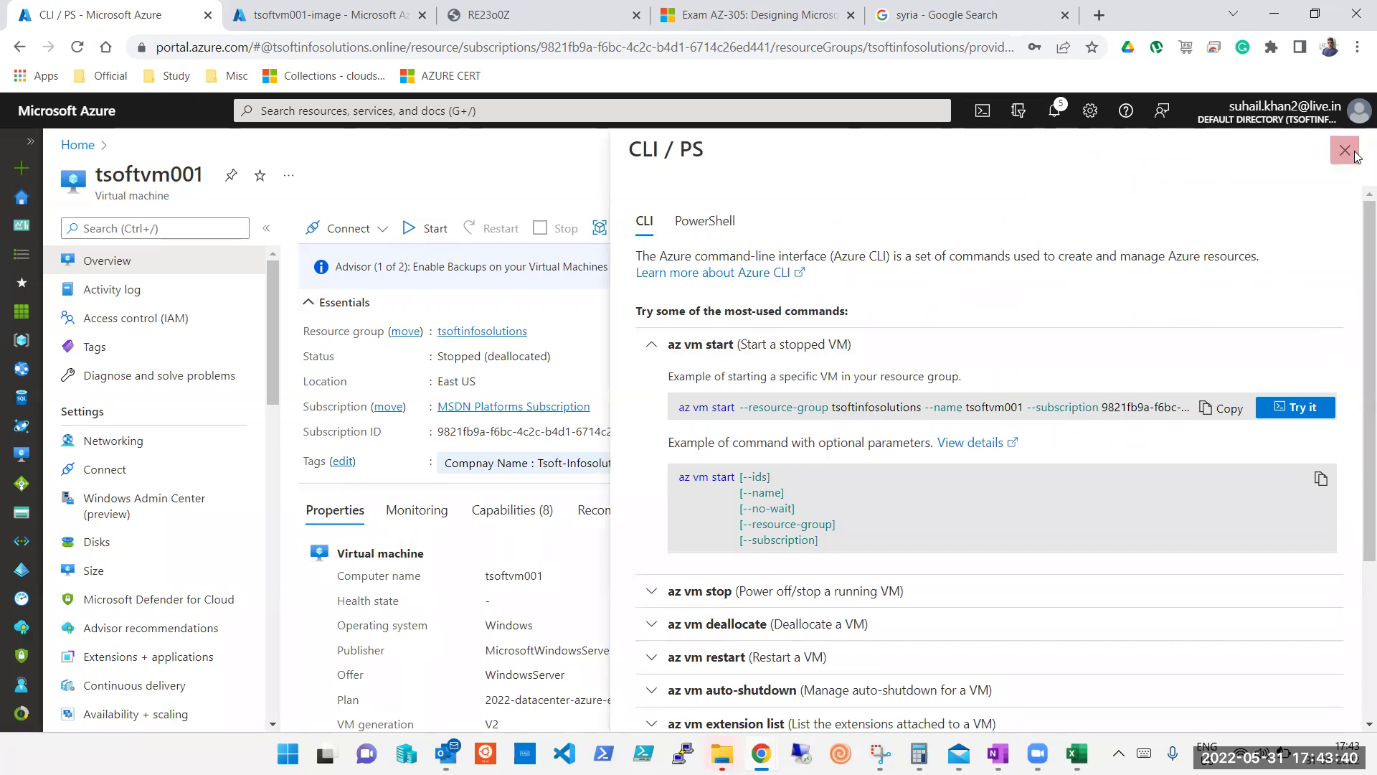
click(1355, 157)
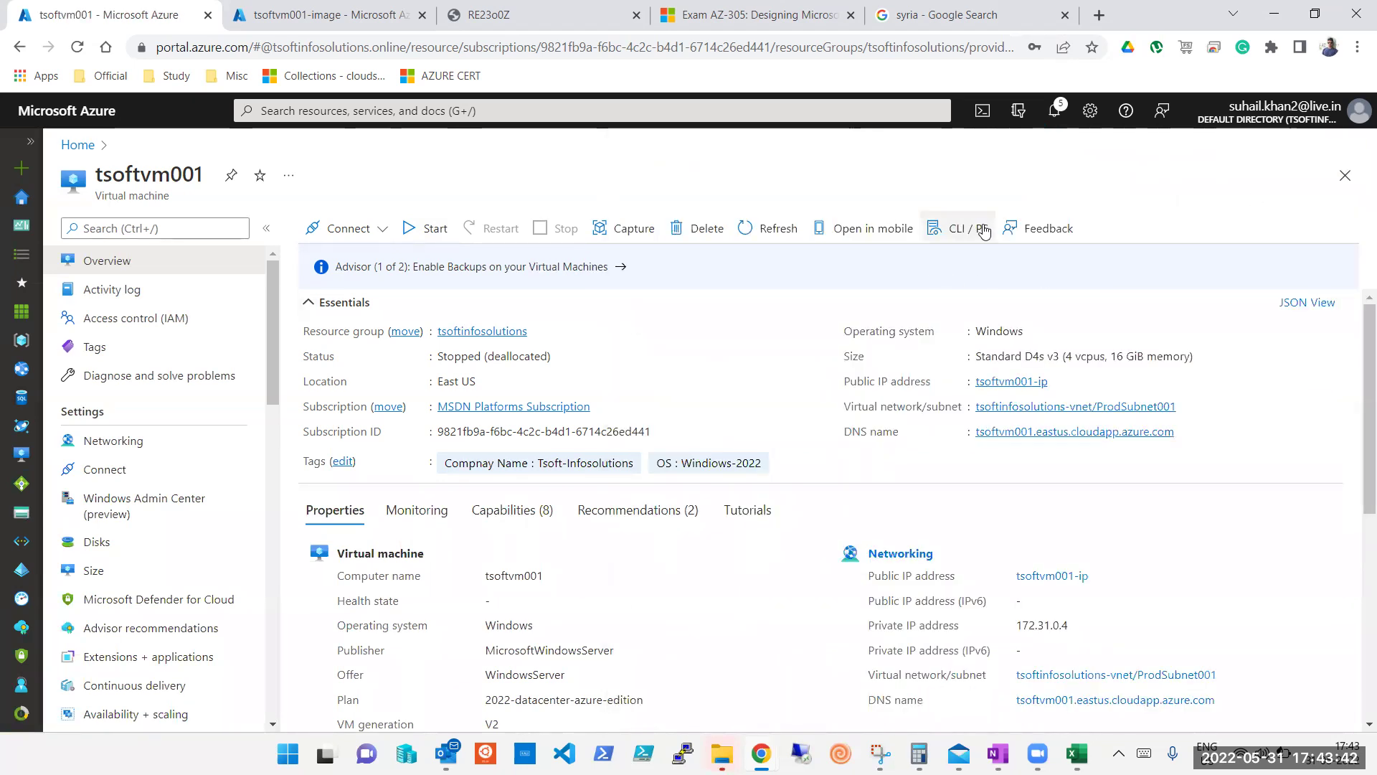
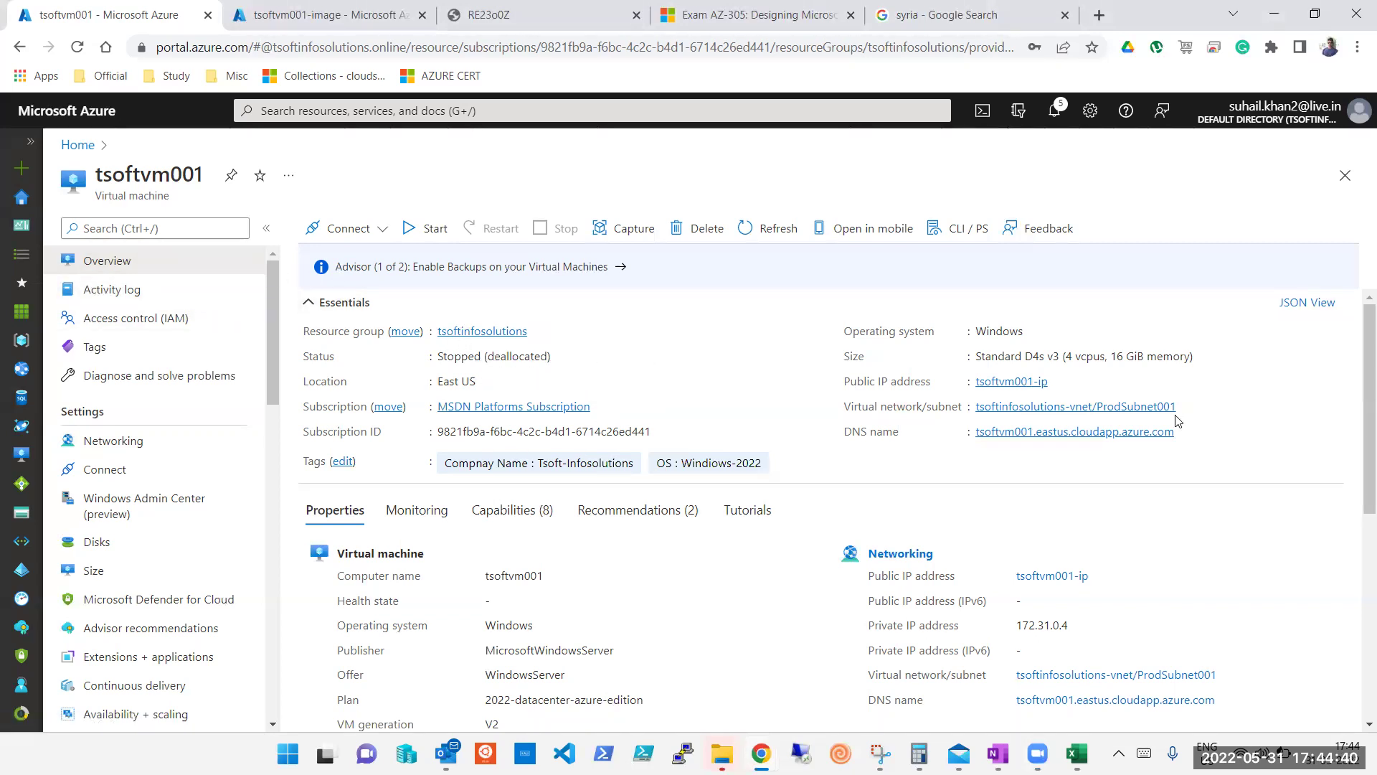
Examine tsoftvm001's operating system, publisher, offer, plan, VM generation and private IP address in its properties.
drag(1358, 408, 1358, 479)
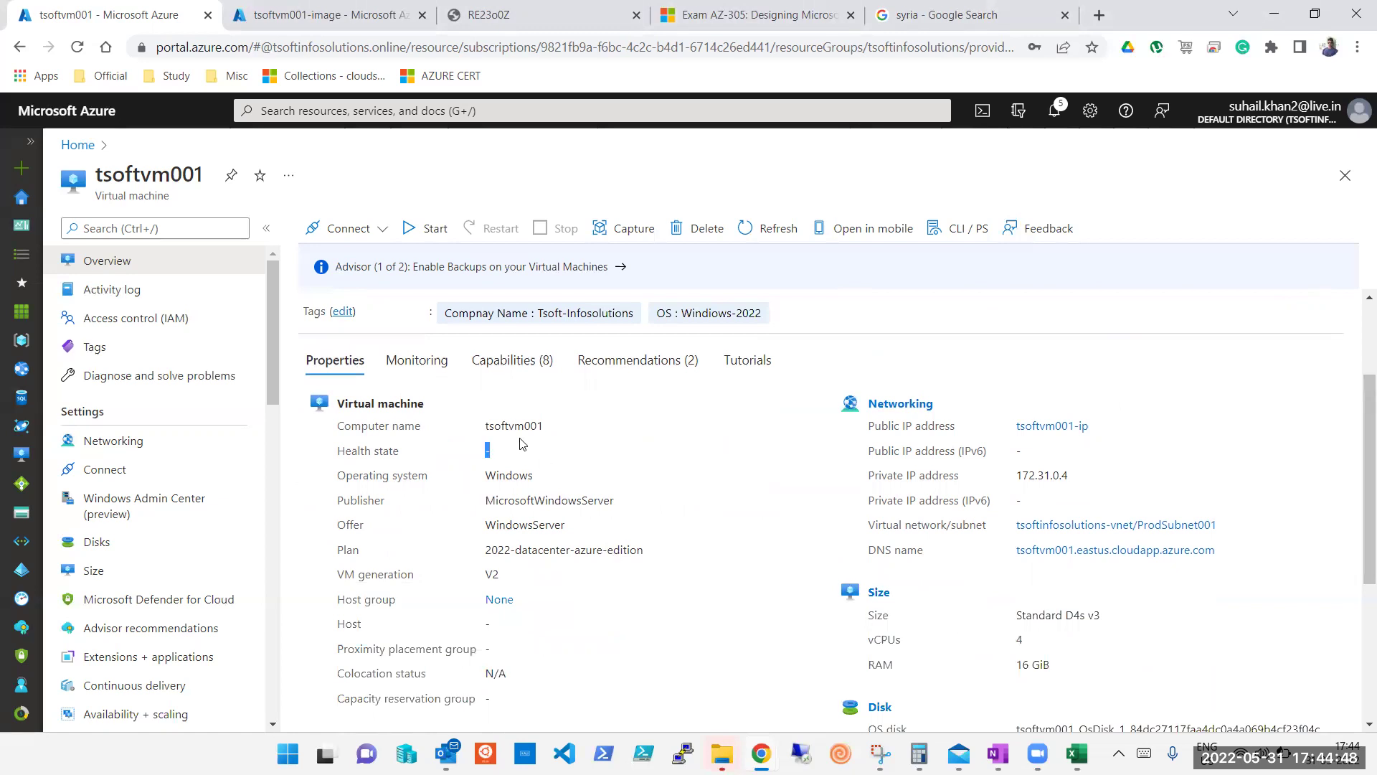
double_click(505, 473)
click(492, 459)
double_click(545, 500)
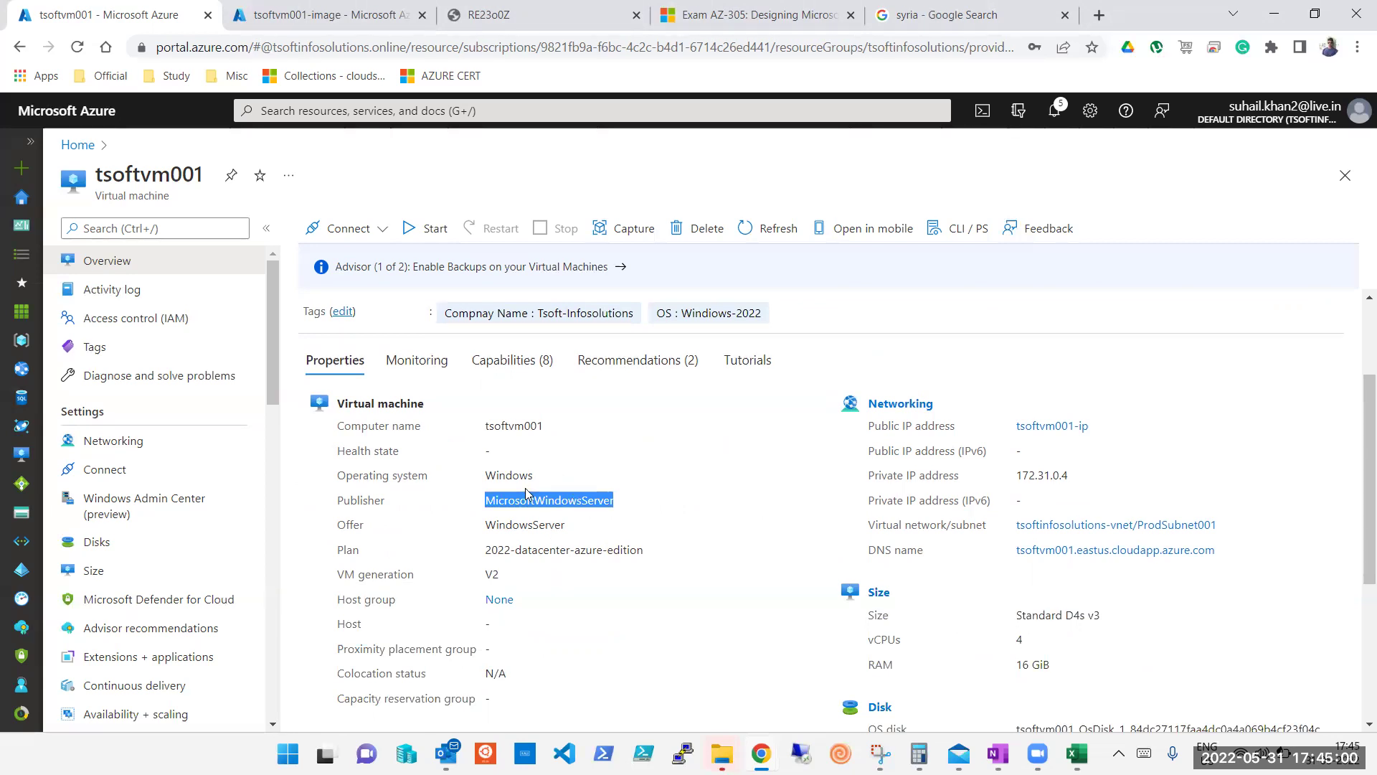
double_click(517, 524)
triple_click(516, 547)
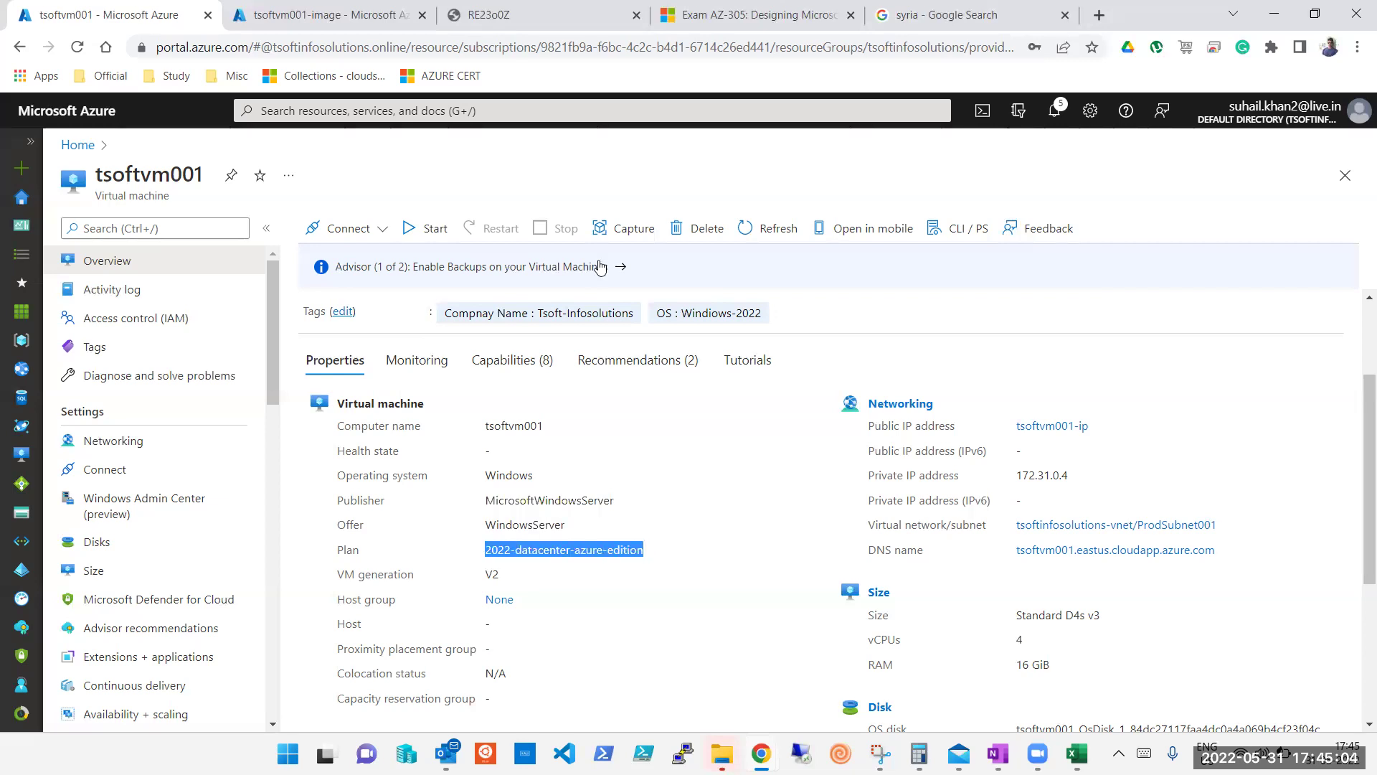
double_click(492, 572)
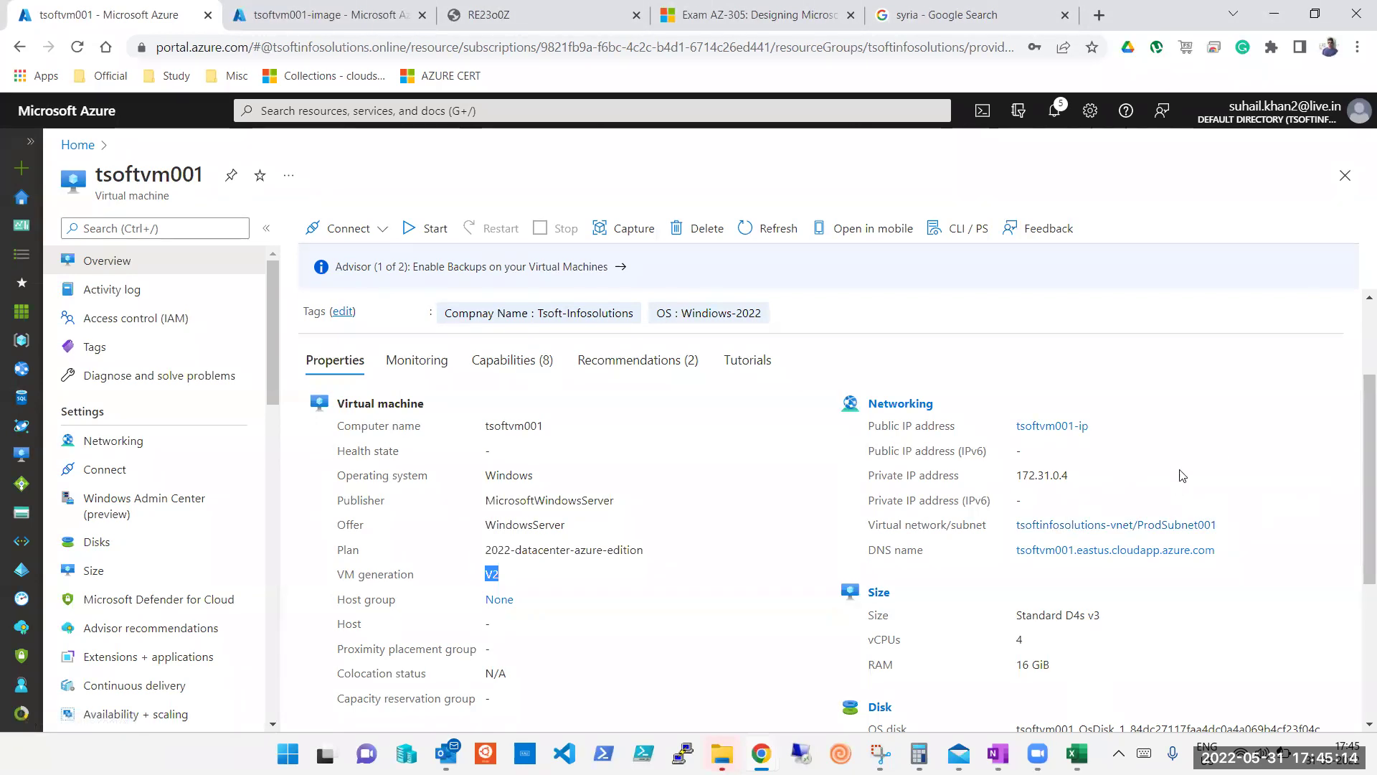
double_click(1041, 473)
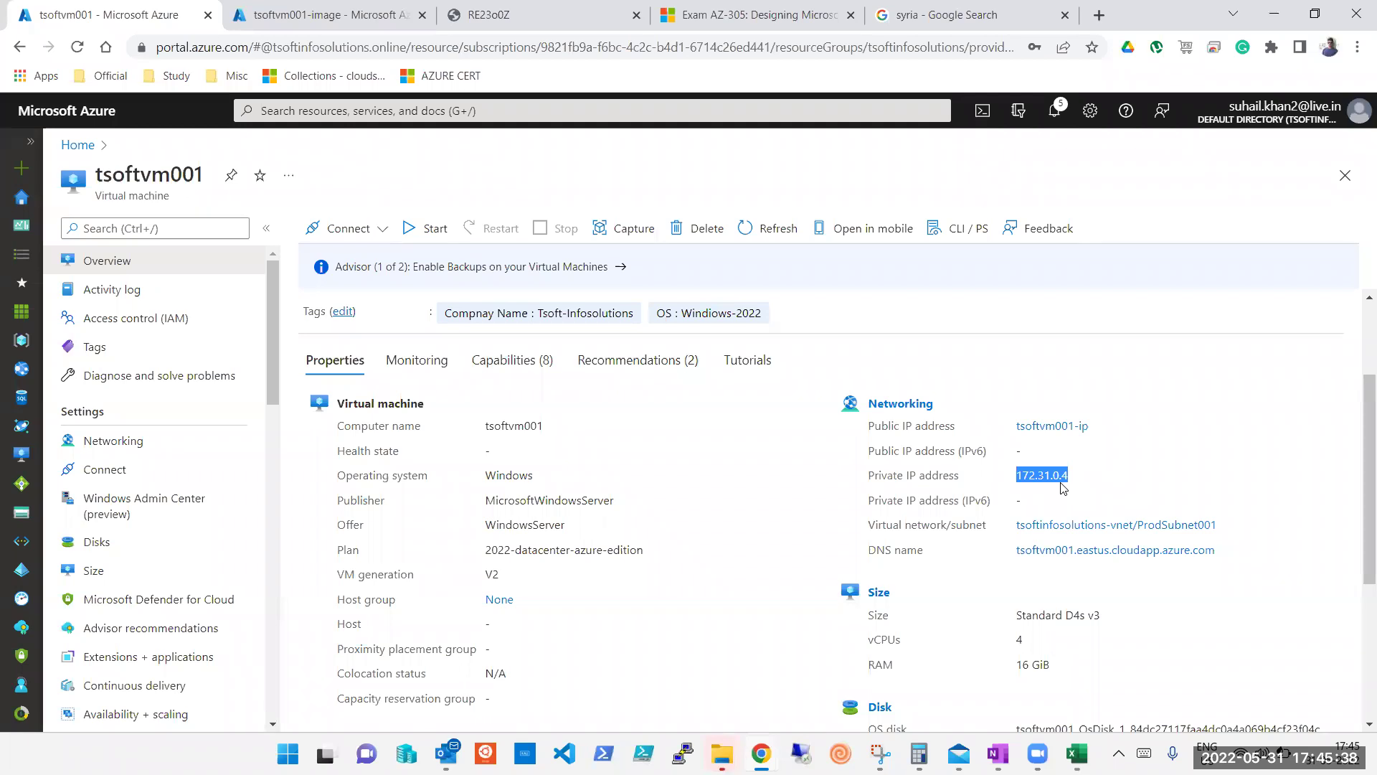
Switch to OneNote, find the reserved subnet addresses explanation on the Azure Network page, and return to the Azure portal.
key(alt+Tab)
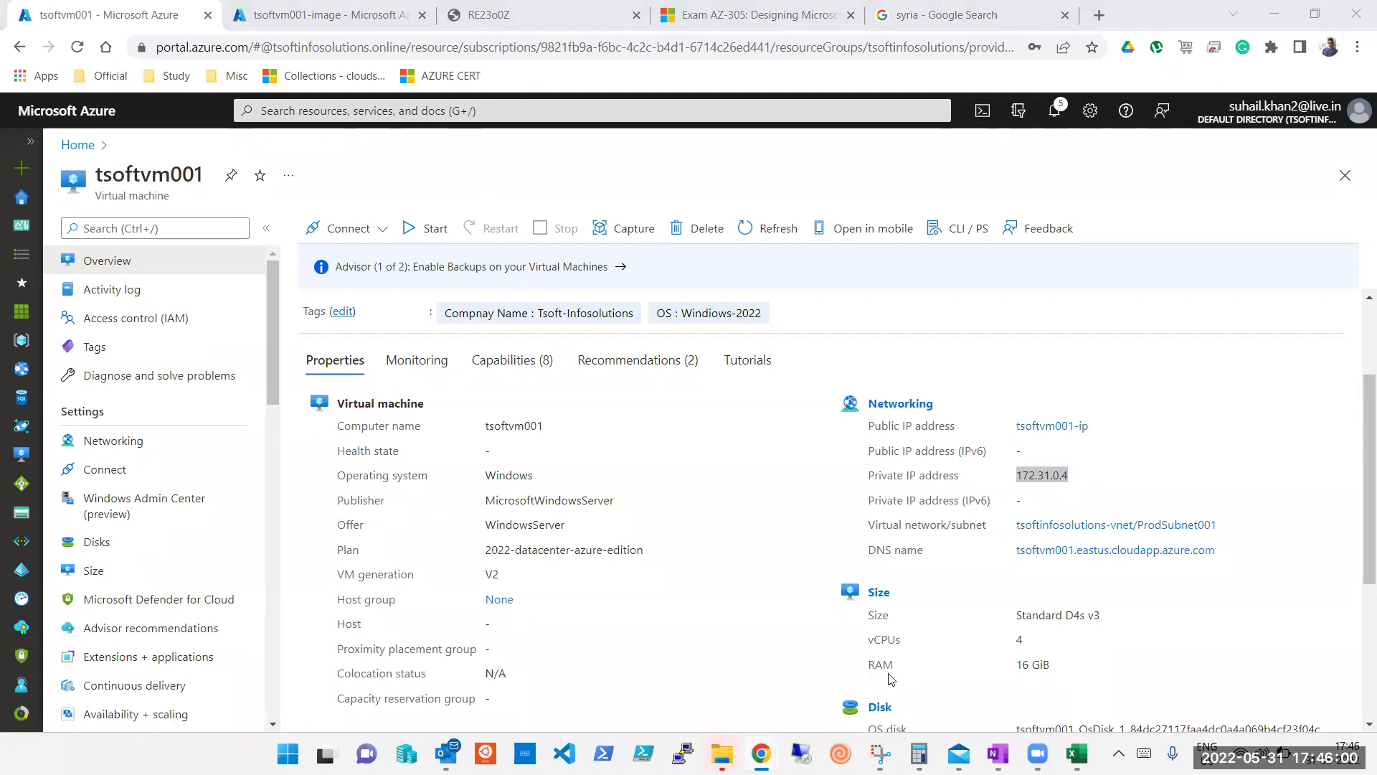
click(997, 754)
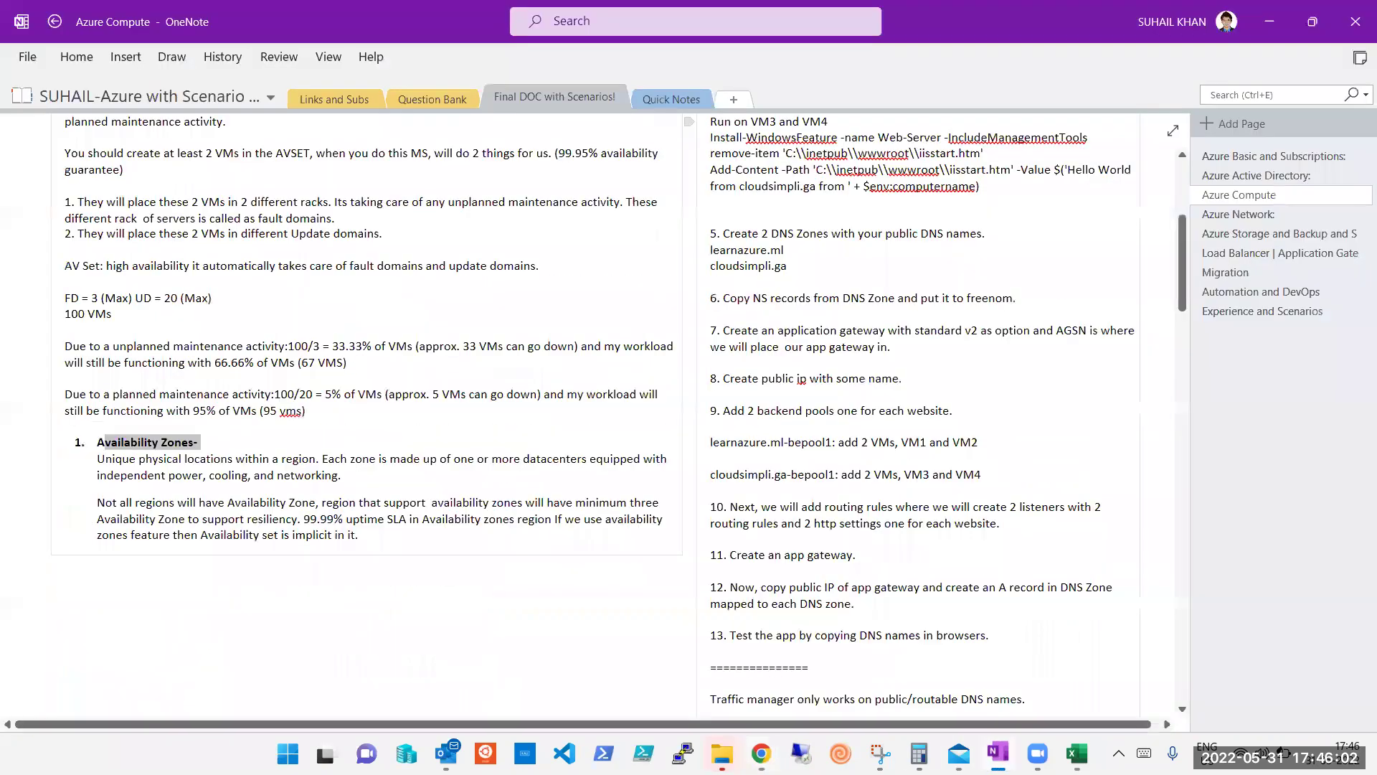
click(1253, 215)
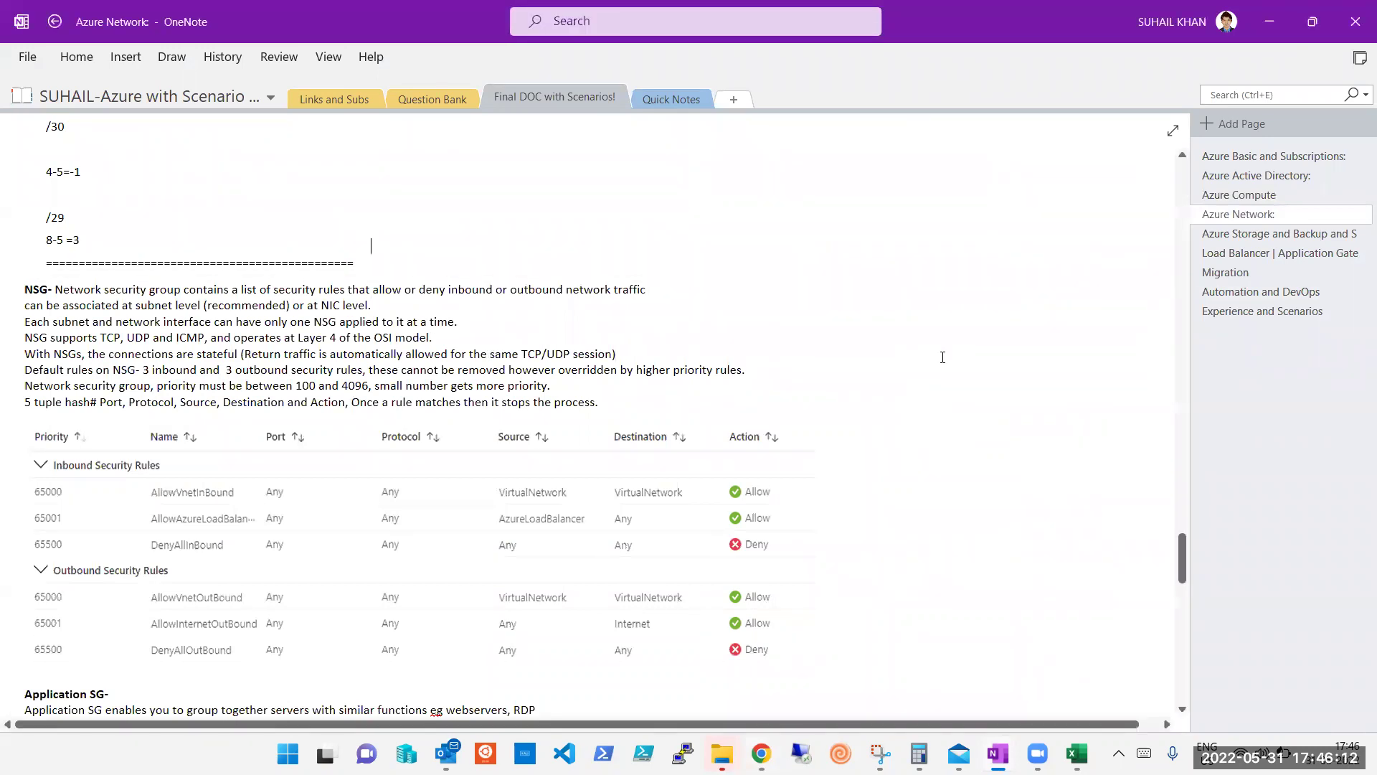
scroll(943, 357, up, 10)
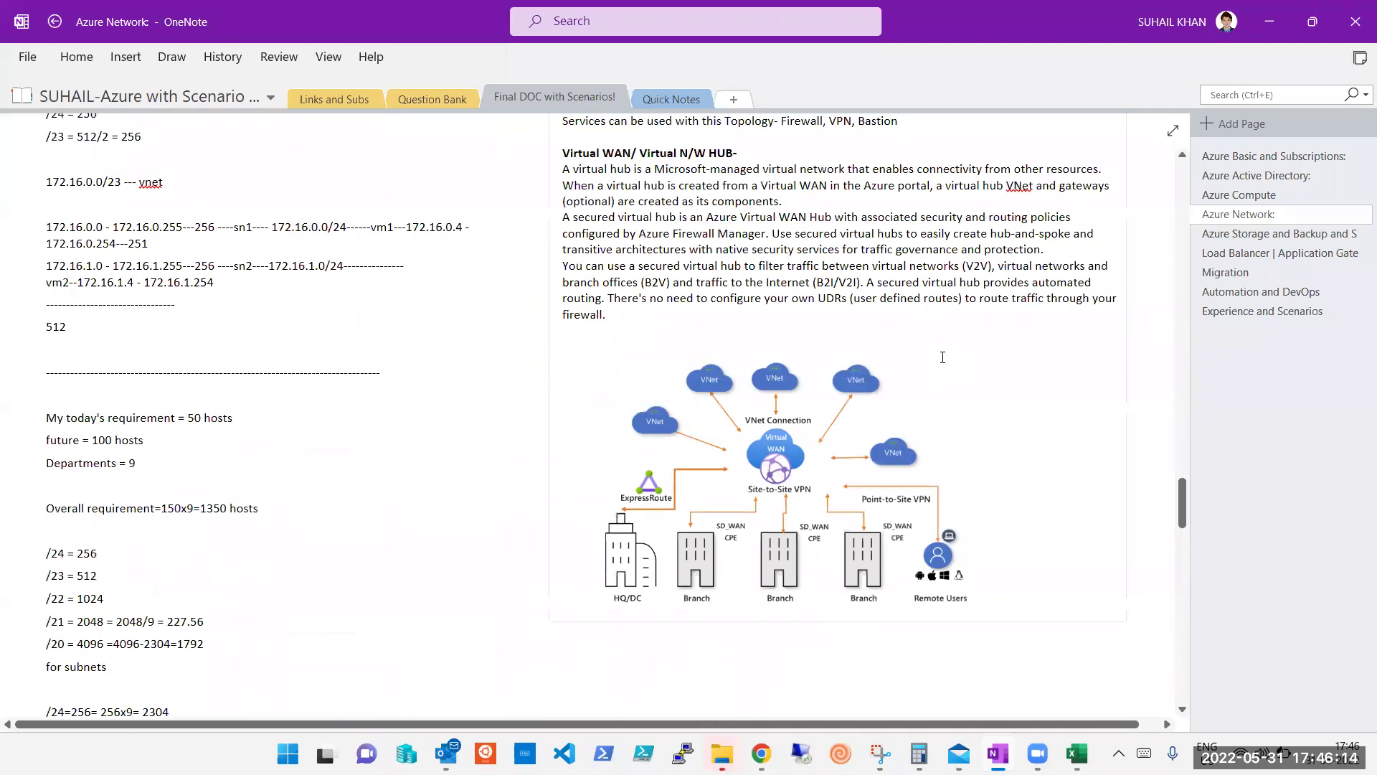
scroll(942, 357, up, 10)
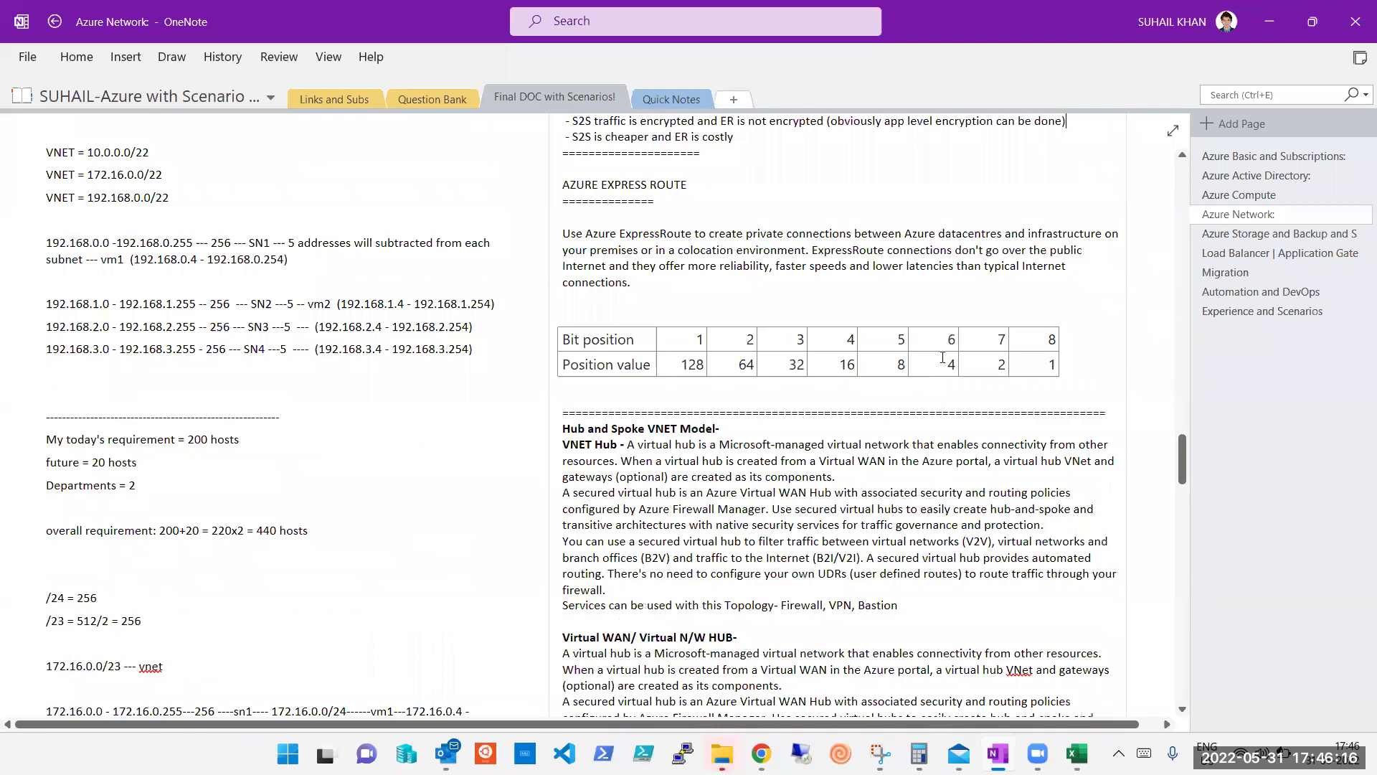
scroll(942, 356, up, 8)
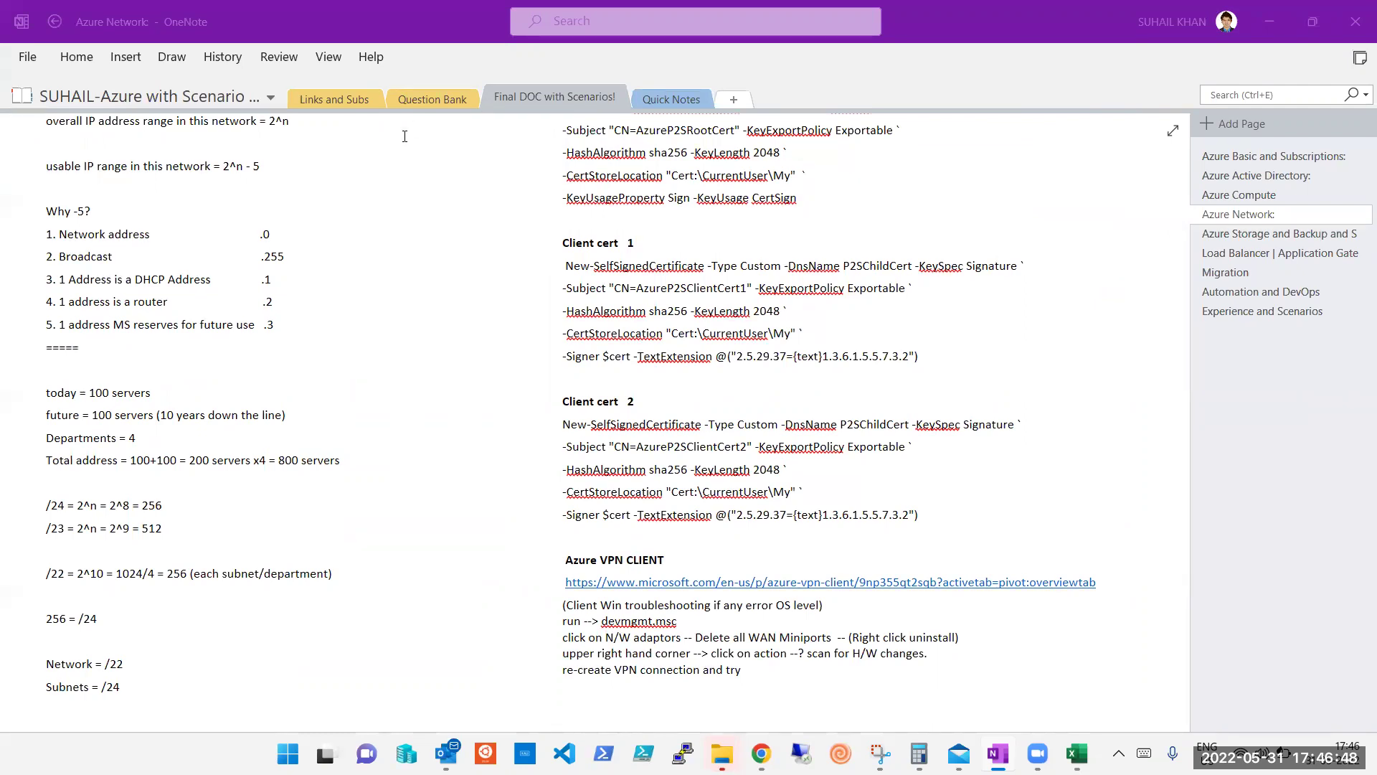
click(284, 255)
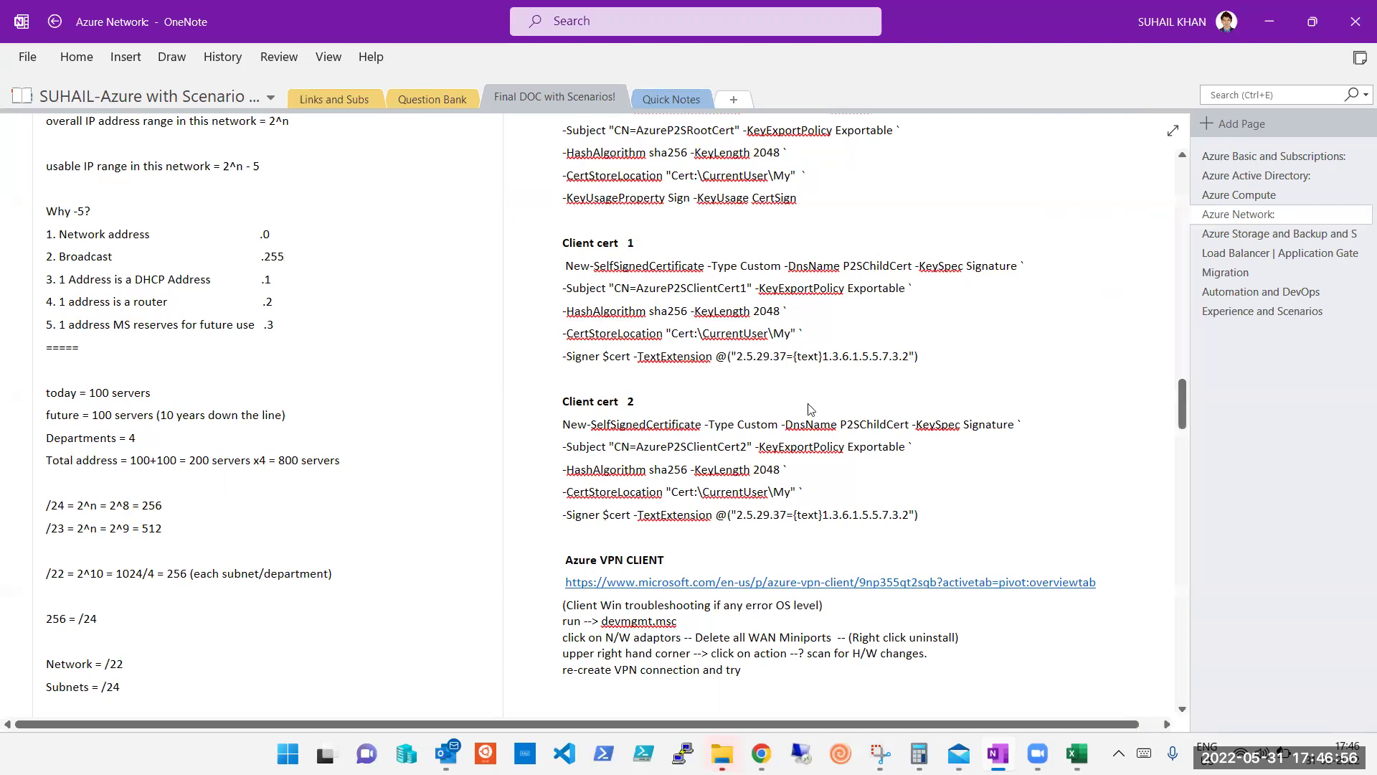
key(alt+Tab)
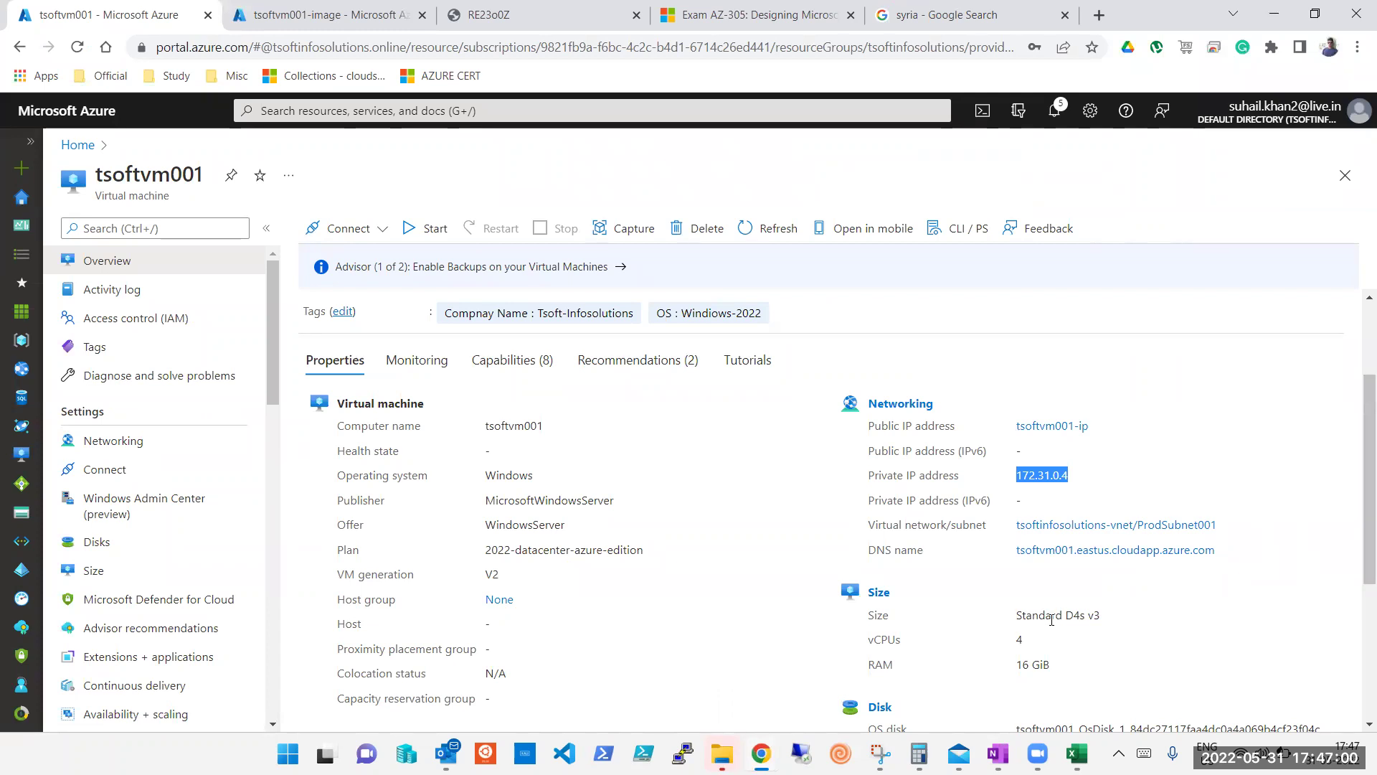
Examine tsoftvm001's size, RAM, host encryption, Azure disk encryption and data disk properties.
drag(1356, 520, 1356, 648)
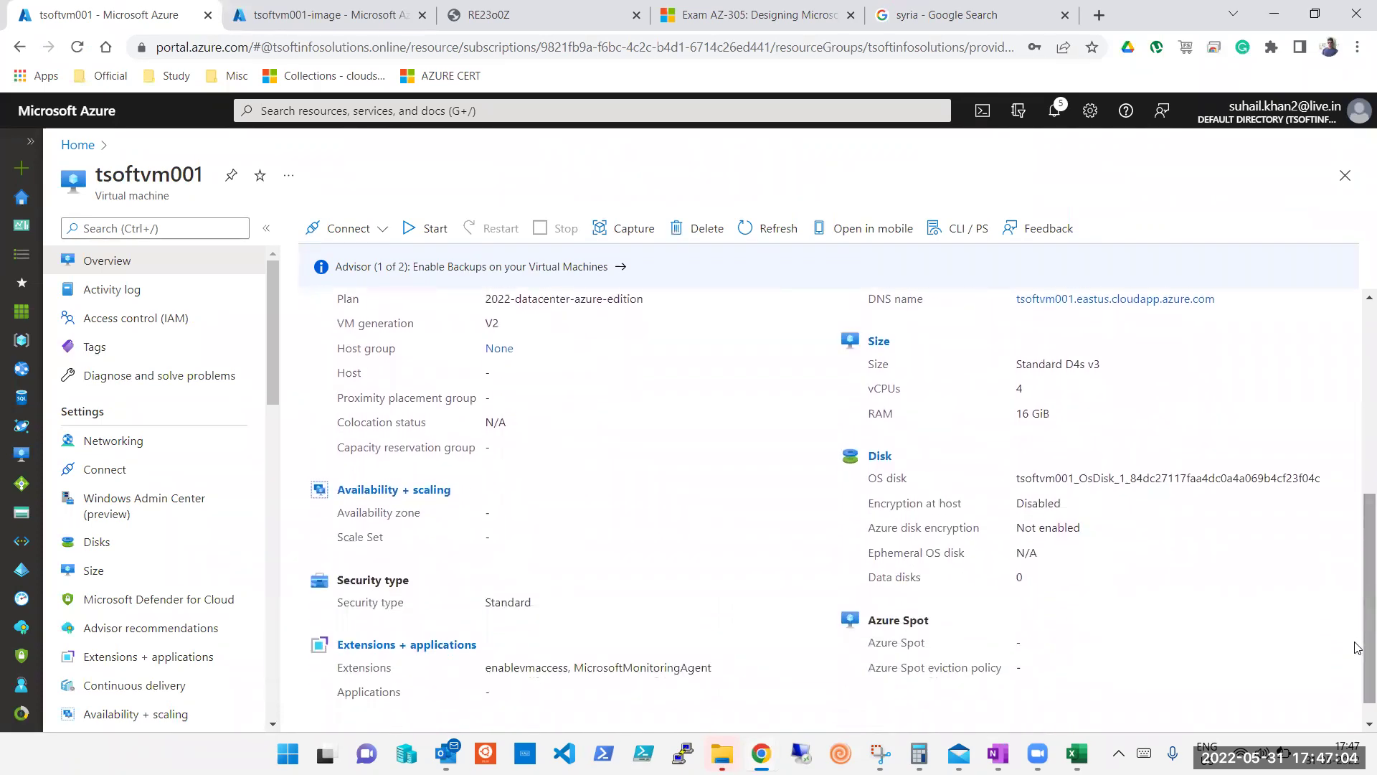
double_click(902, 415)
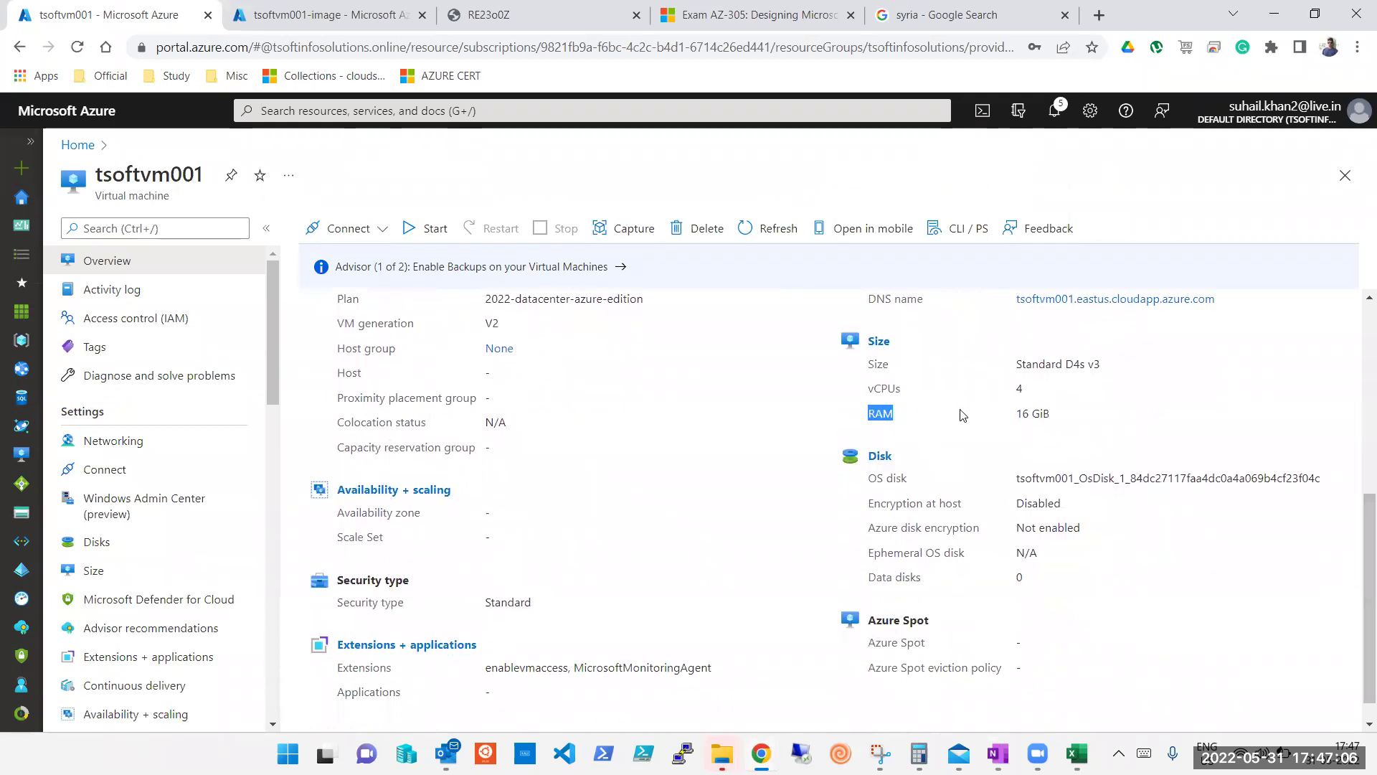
double_click(1057, 351)
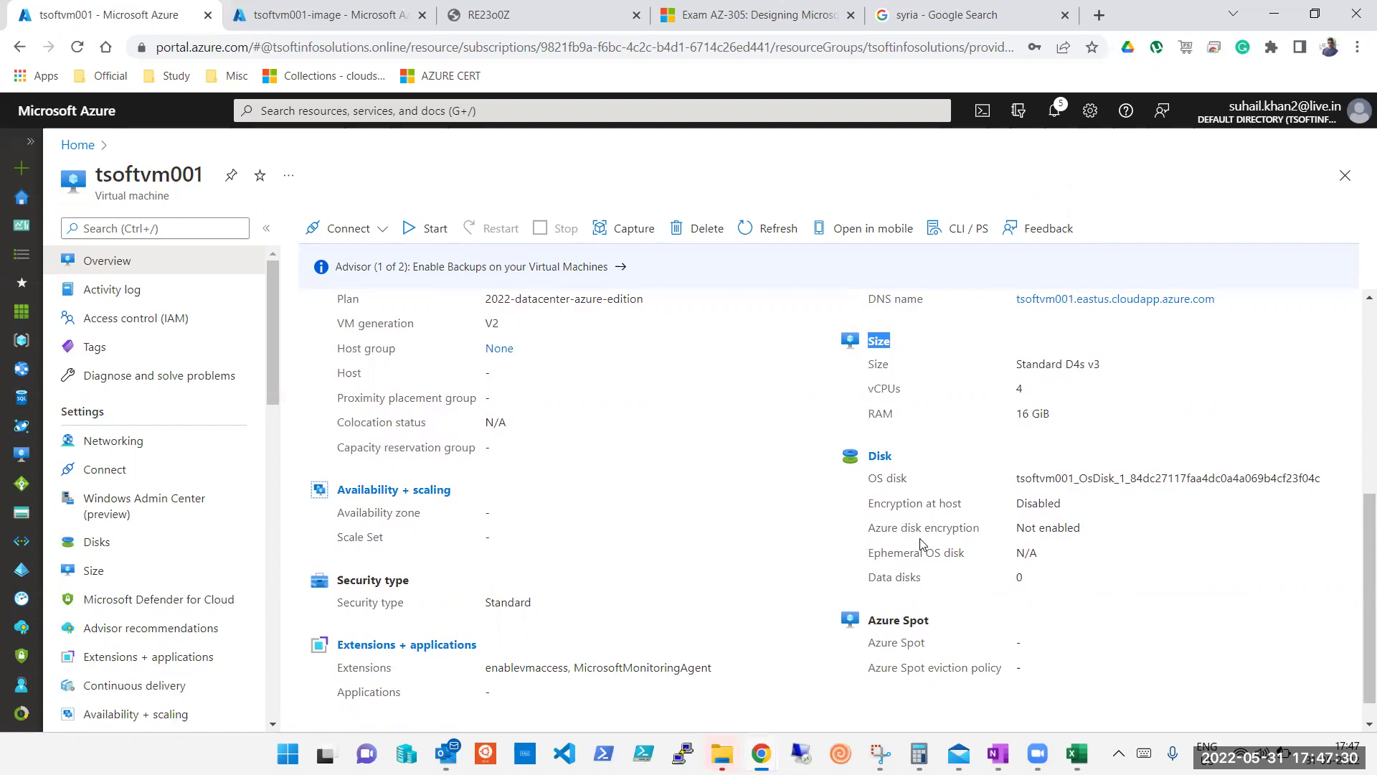
triple_click(1018, 515)
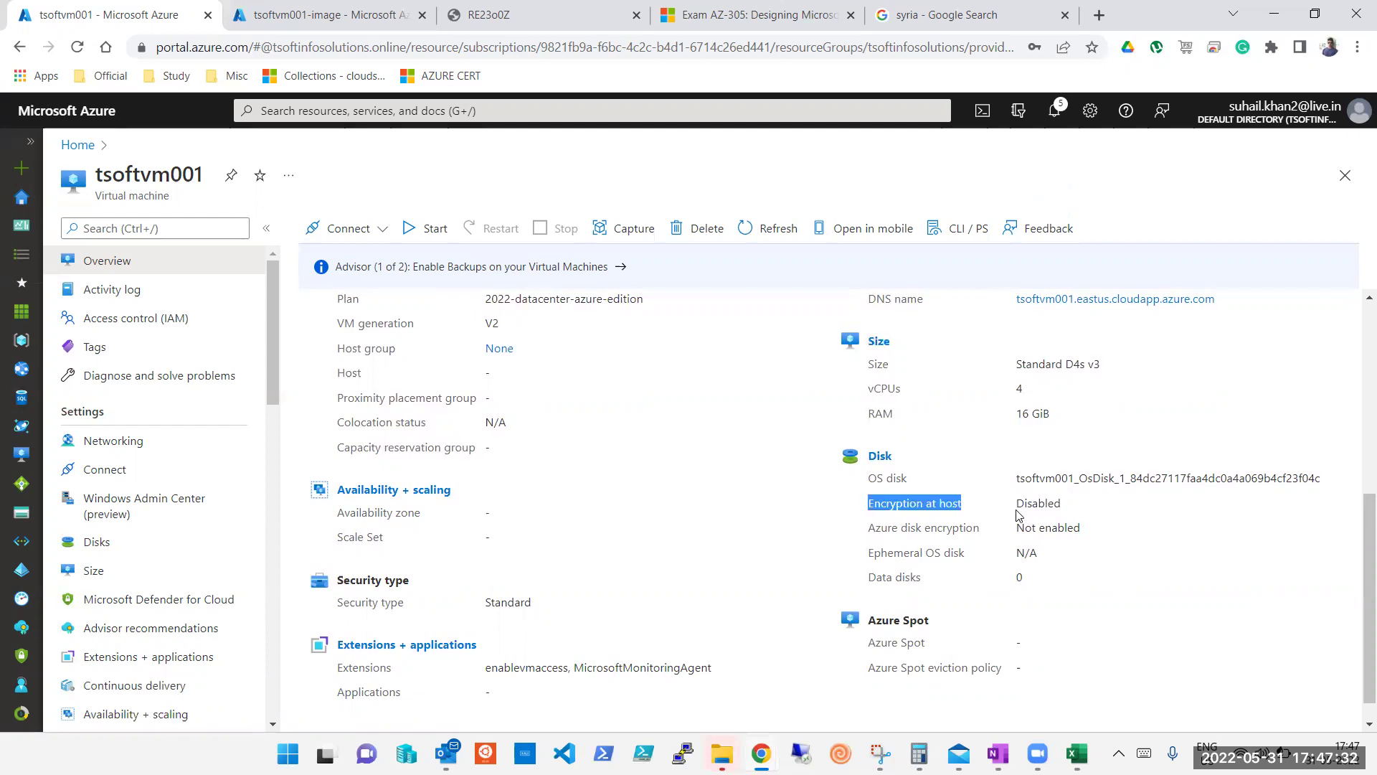
triple_click(941, 538)
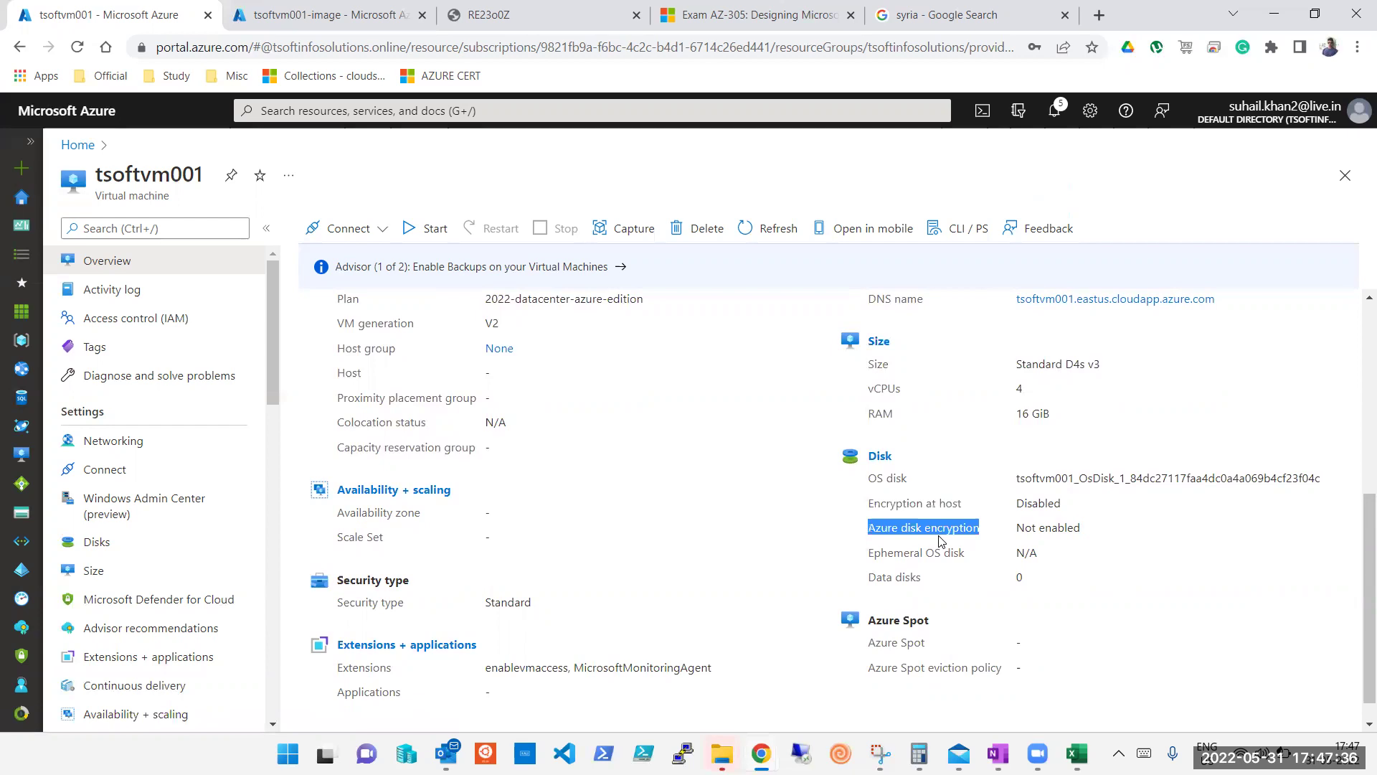
triple_click(913, 579)
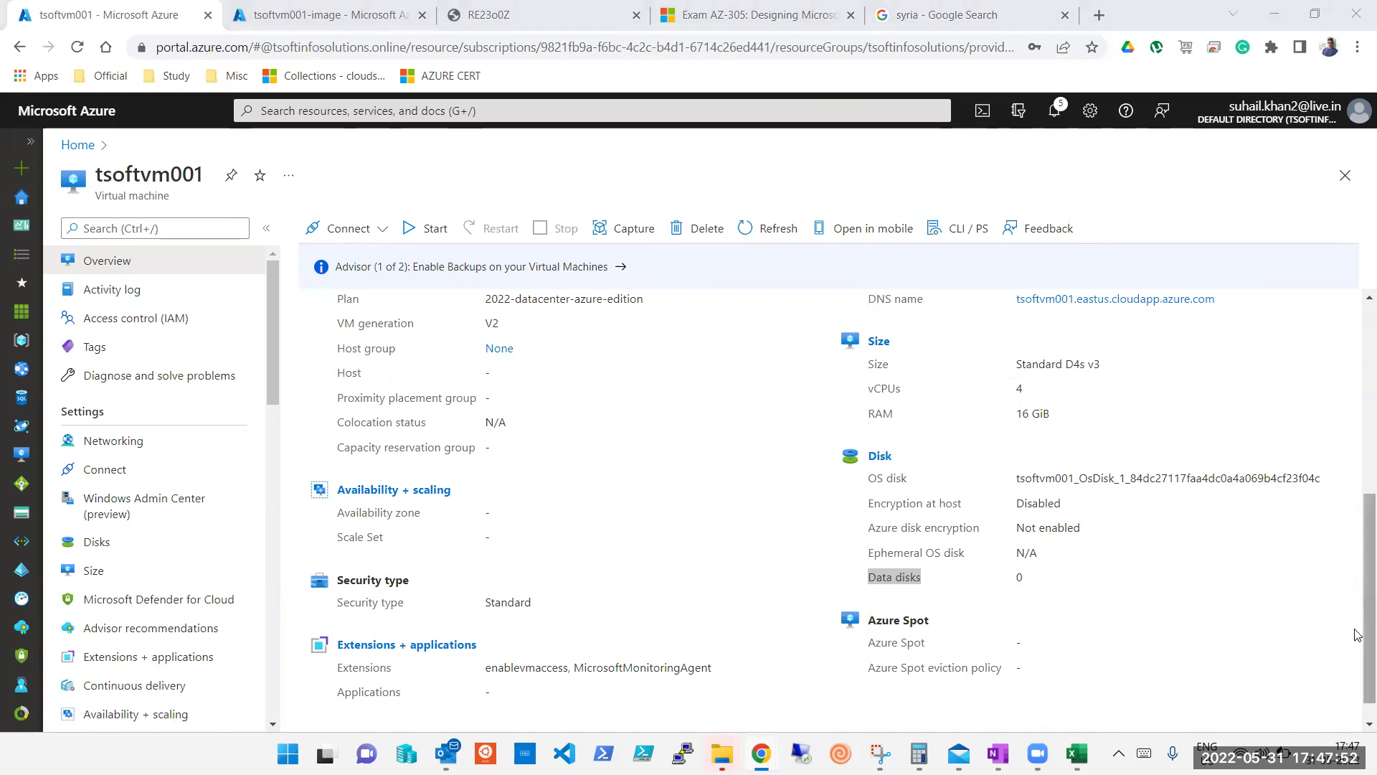
Open the earliest failed Start Virtual Machine event in tsoftvm001's activity log and examine its error message and JSON.
drag(1355, 634, 1356, 452)
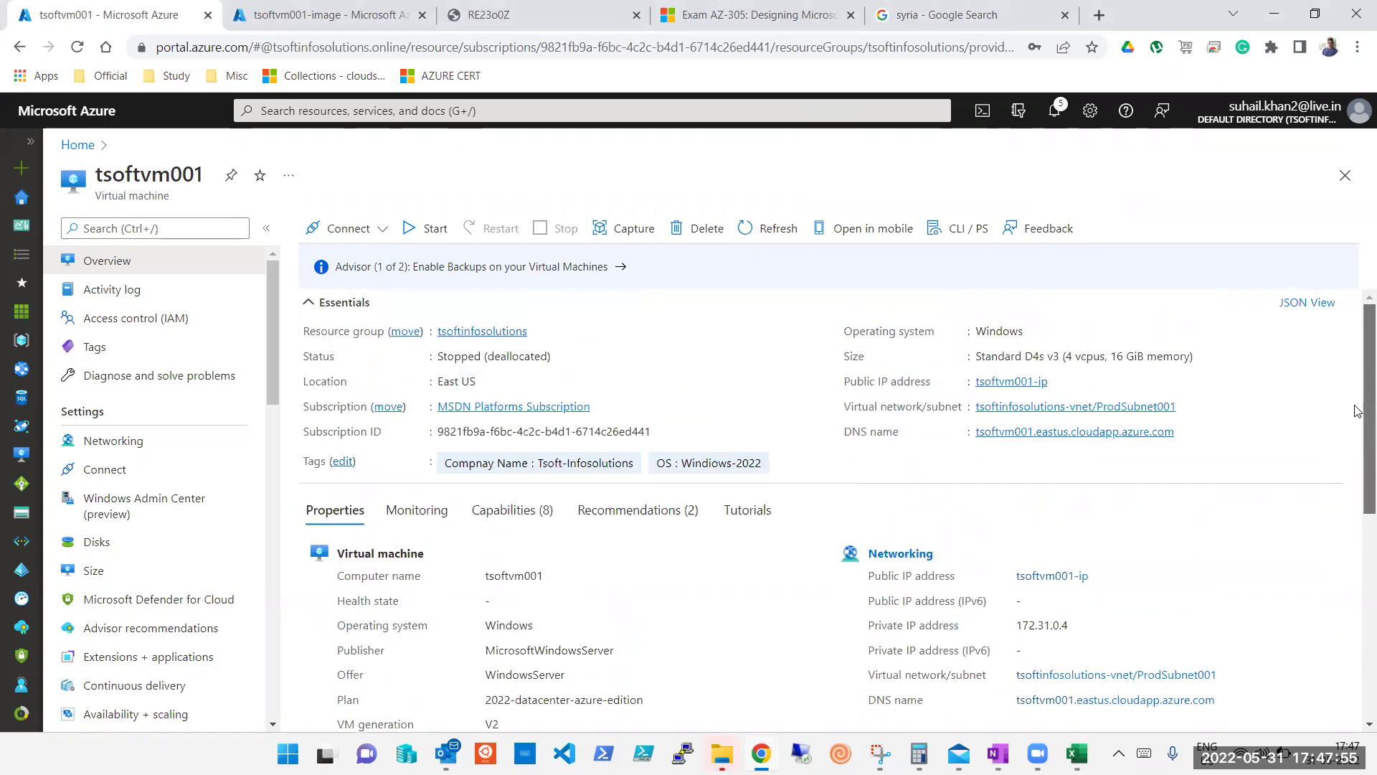
click(114, 300)
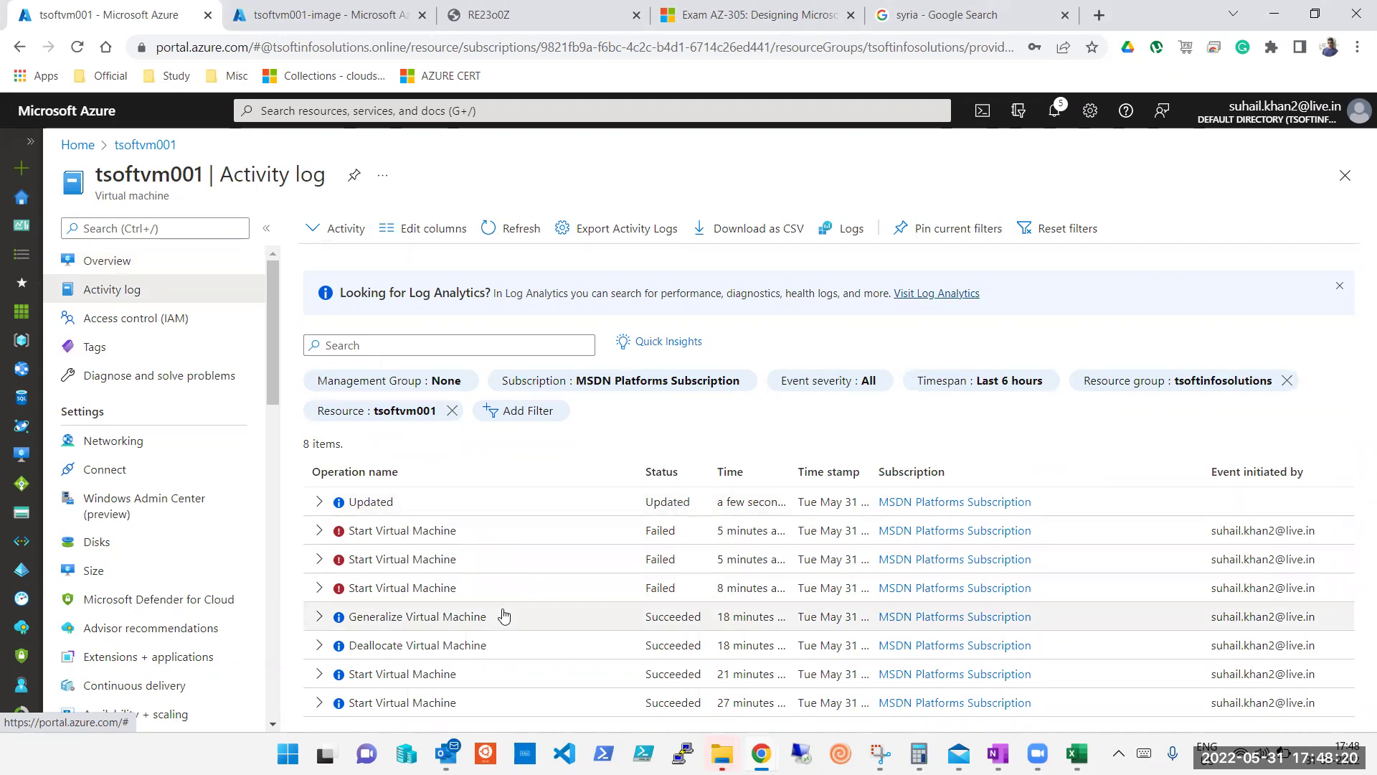
click(685, 600)
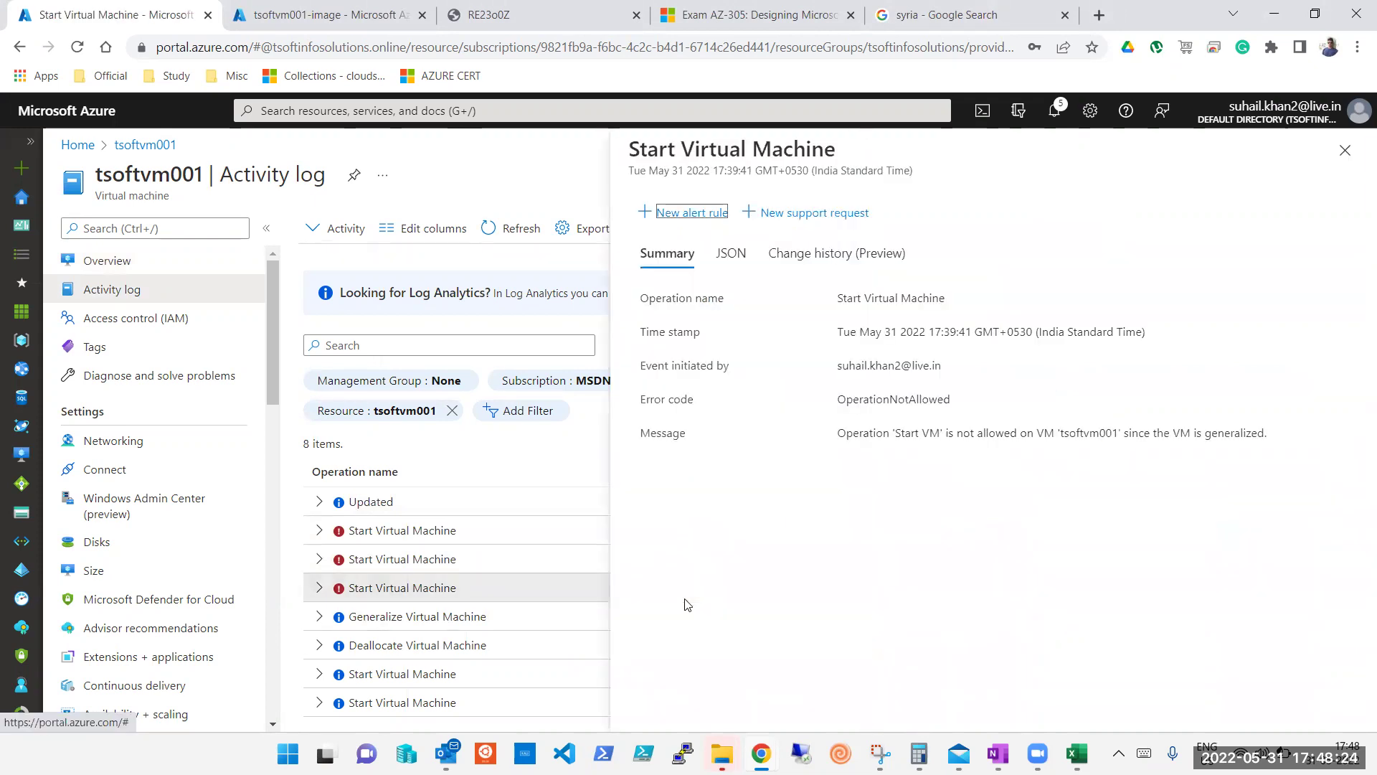
triple_click(903, 434)
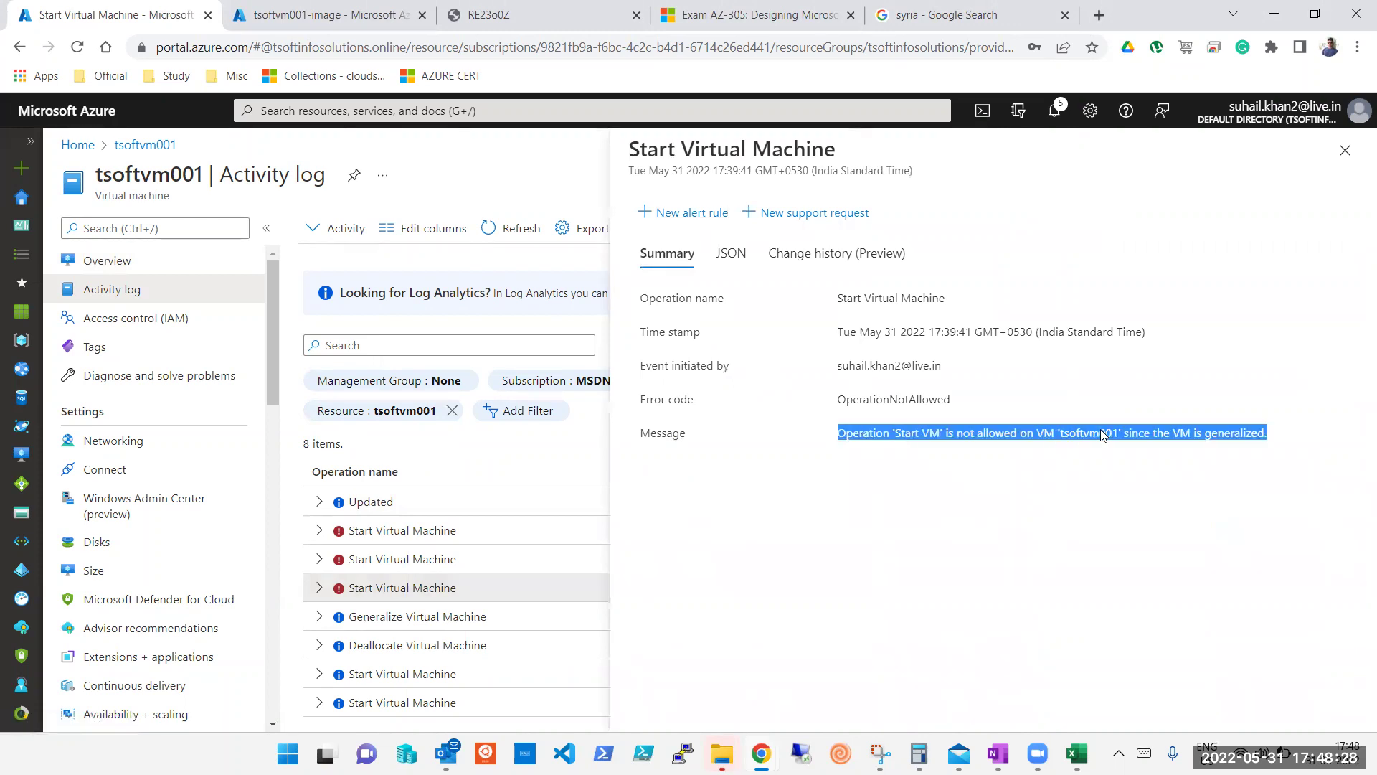
click(732, 253)
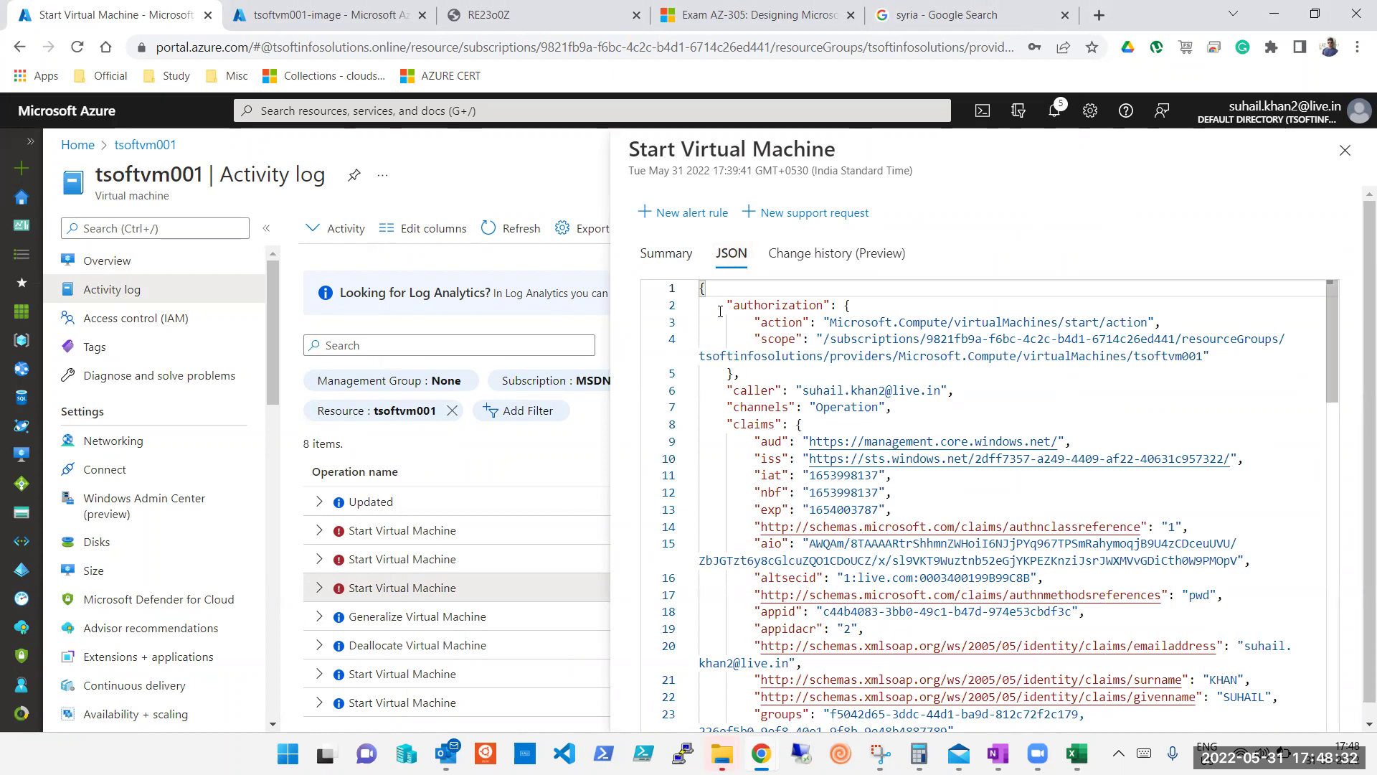
click(674, 259)
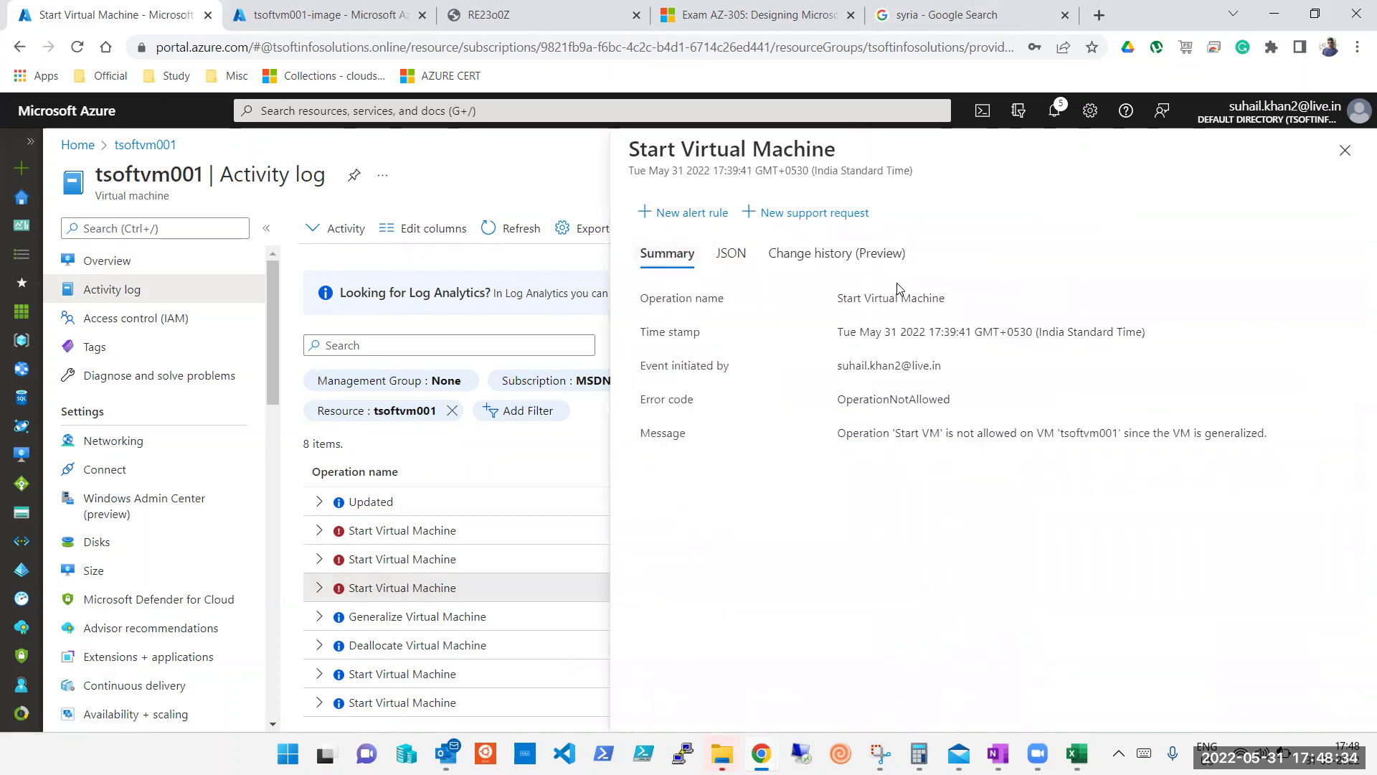
Review the failed start event's time stamp, operation name and initiator, and close its details.
triple_click(890, 335)
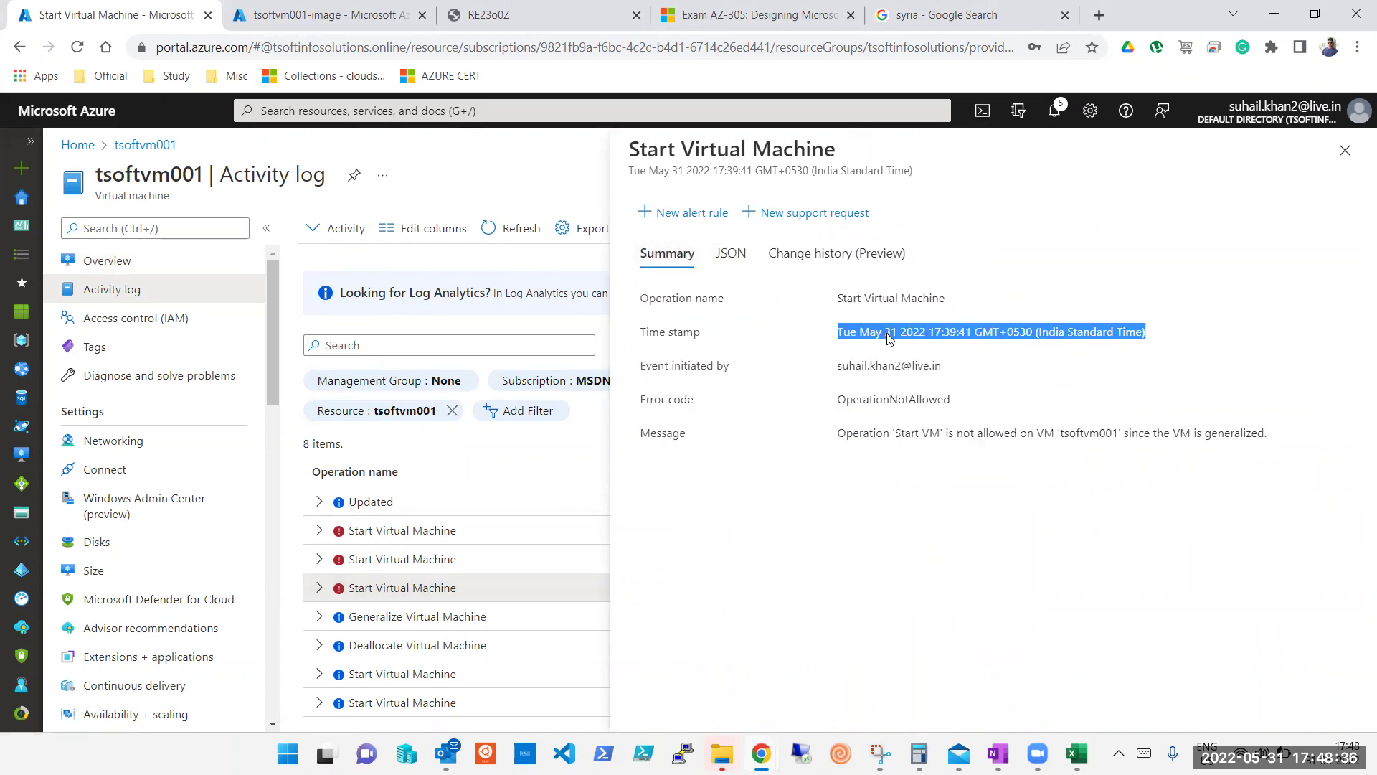
triple_click(894, 300)
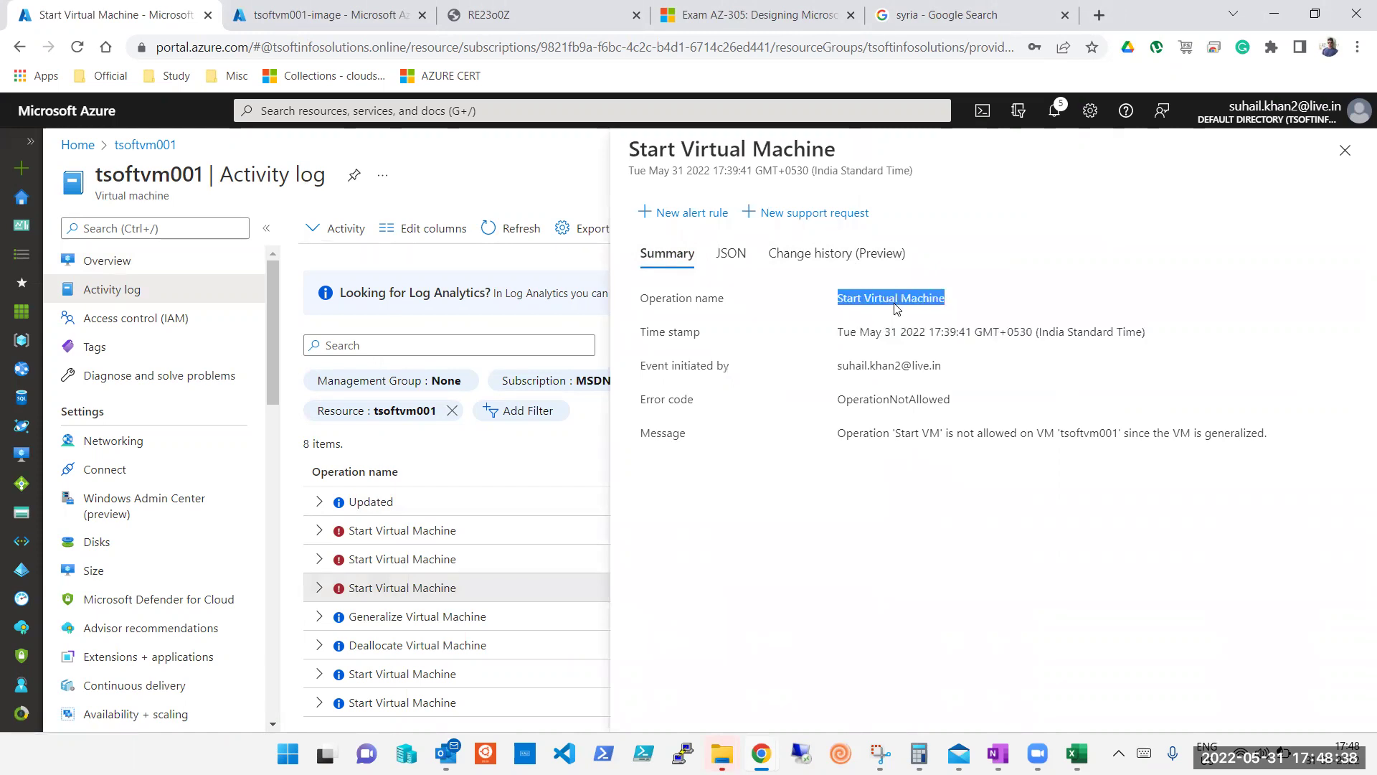
triple_click(899, 366)
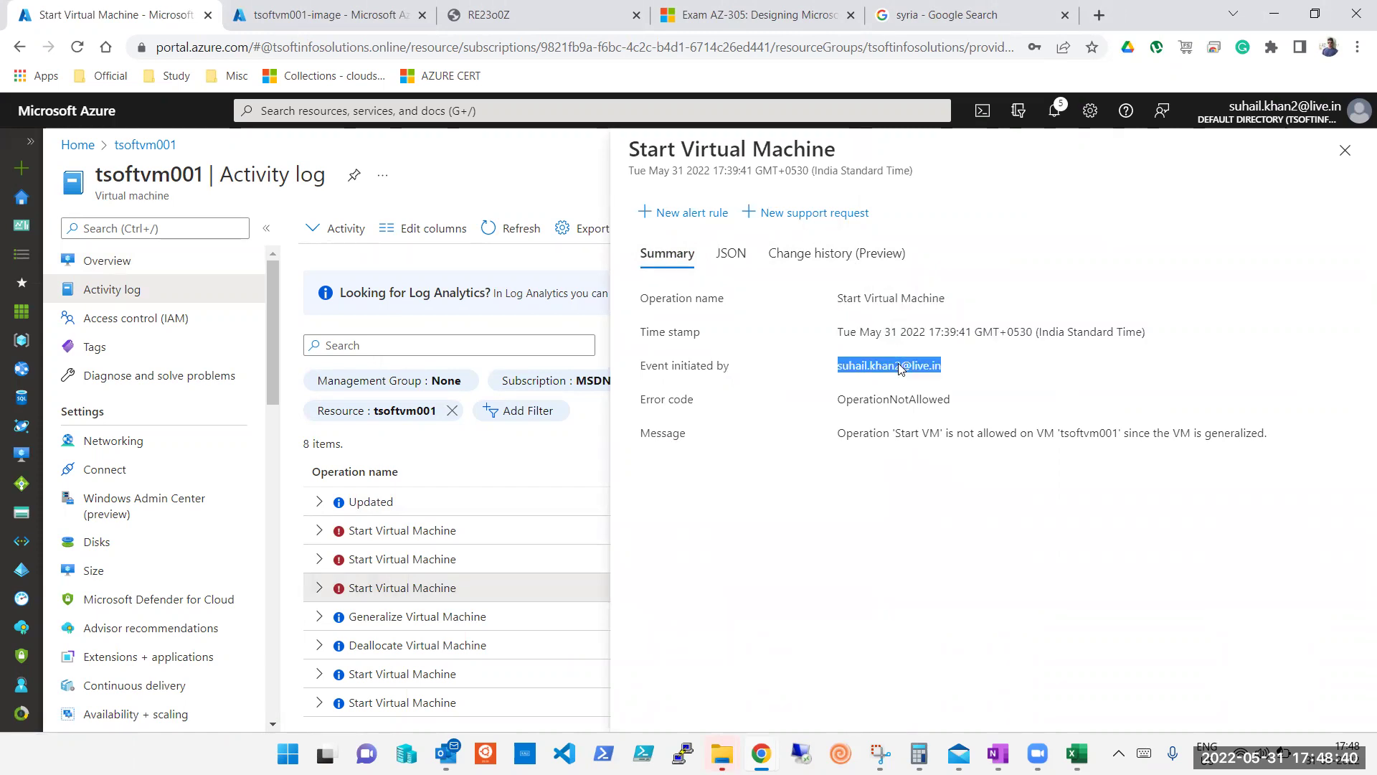
click(1345, 150)
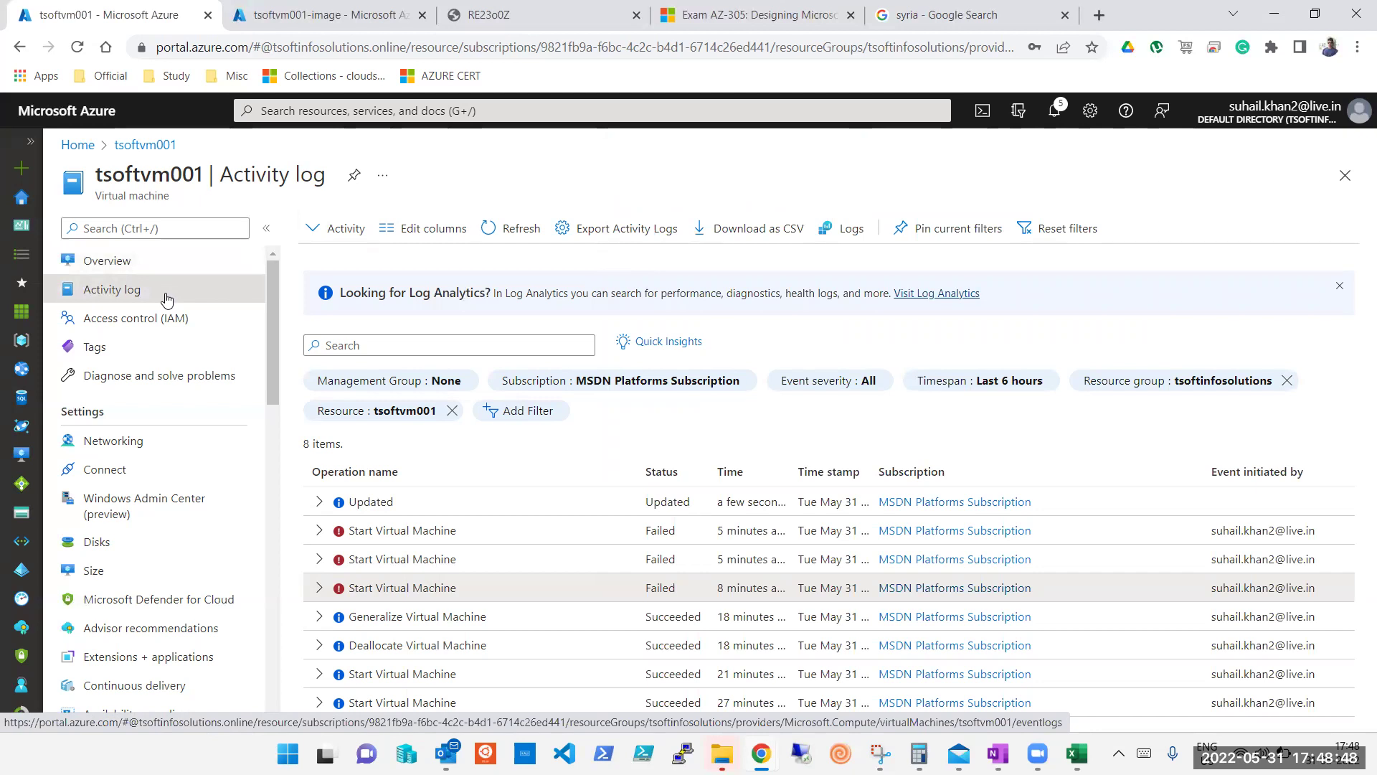
View tsoftvm001's access control page and examine the names and values of its Compnay Name and OS tags.
click(141, 323)
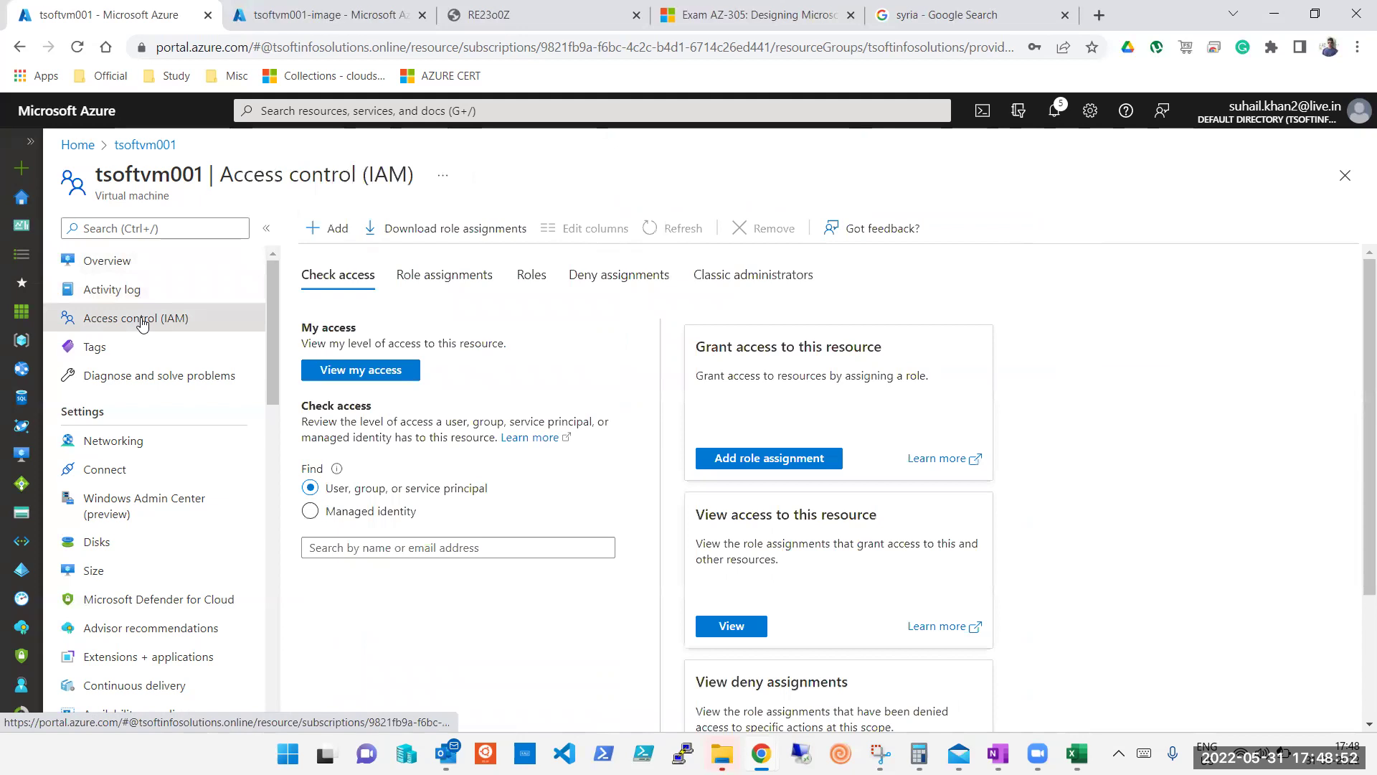
click(138, 273)
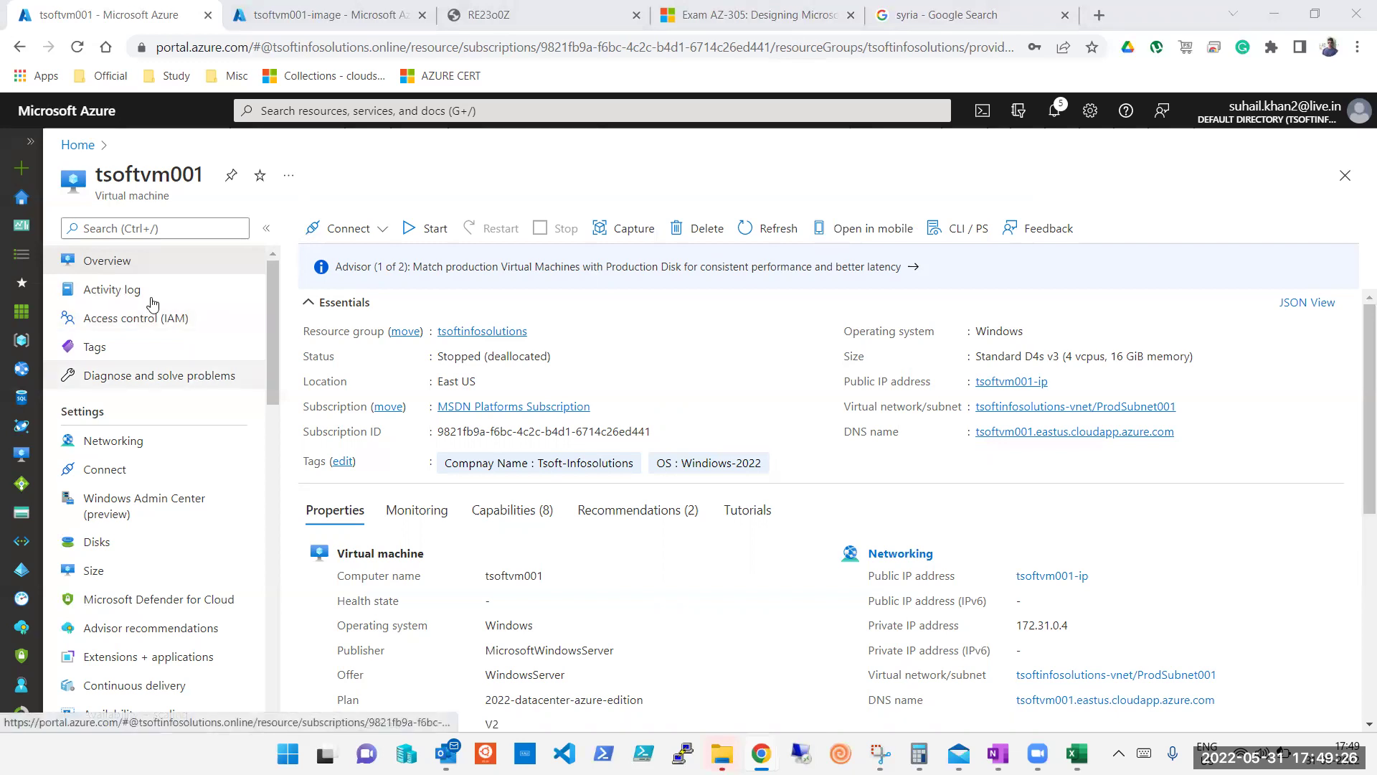
click(127, 350)
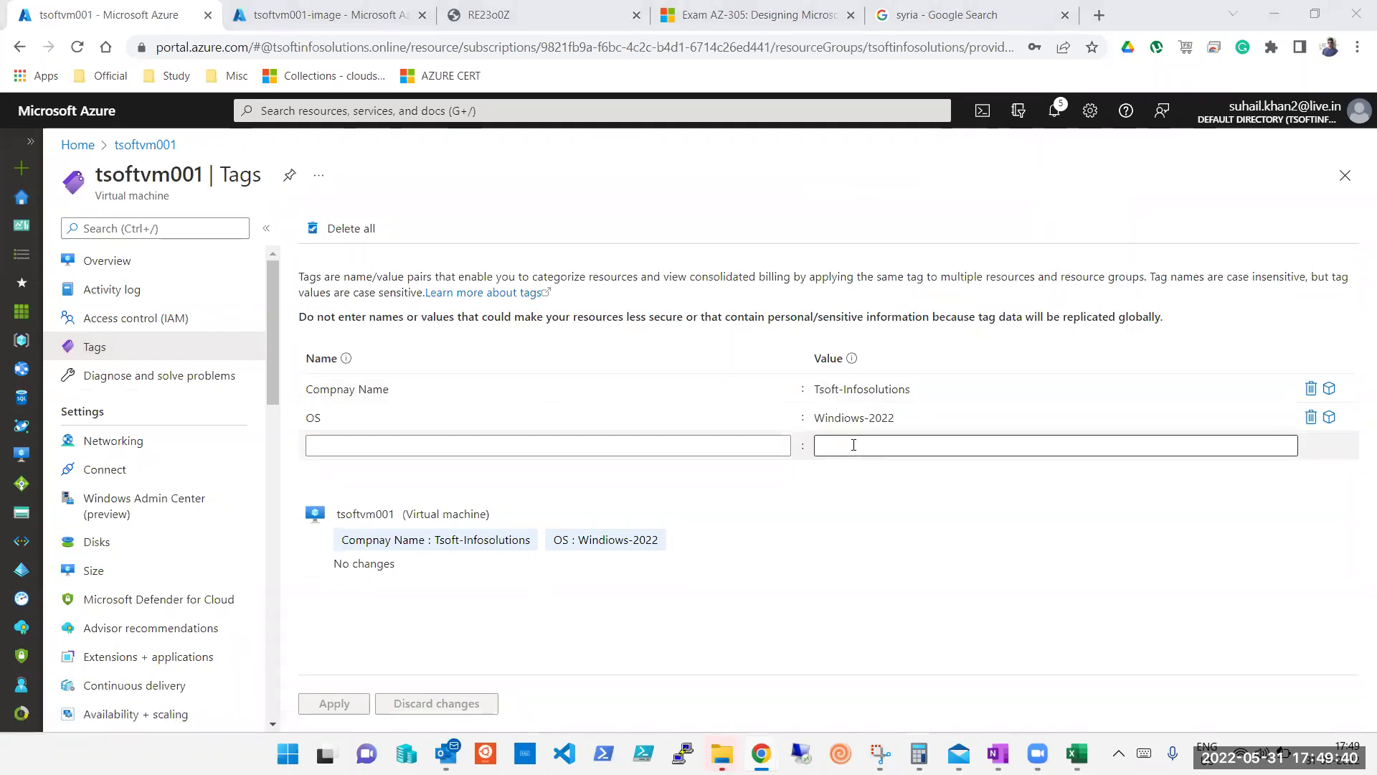
click(926, 393)
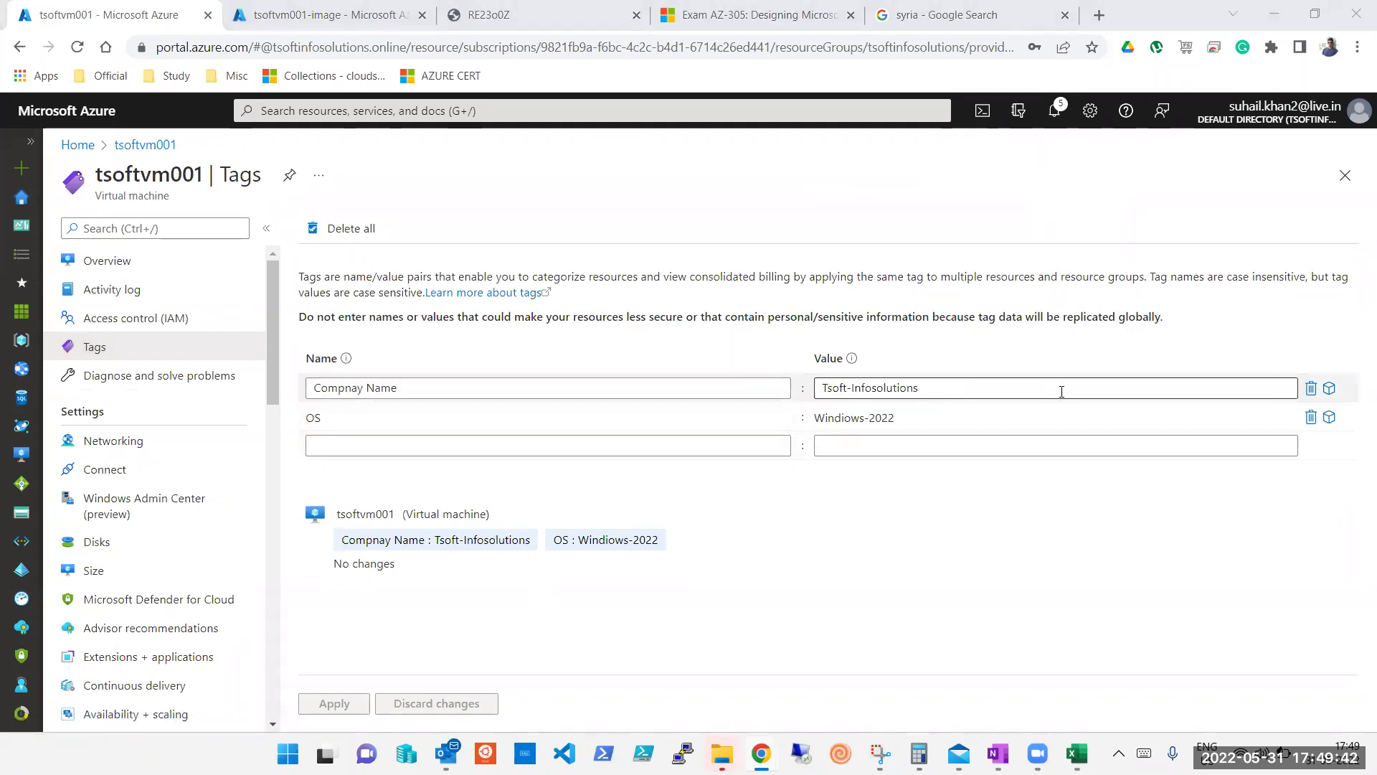
click(639, 483)
click(426, 391)
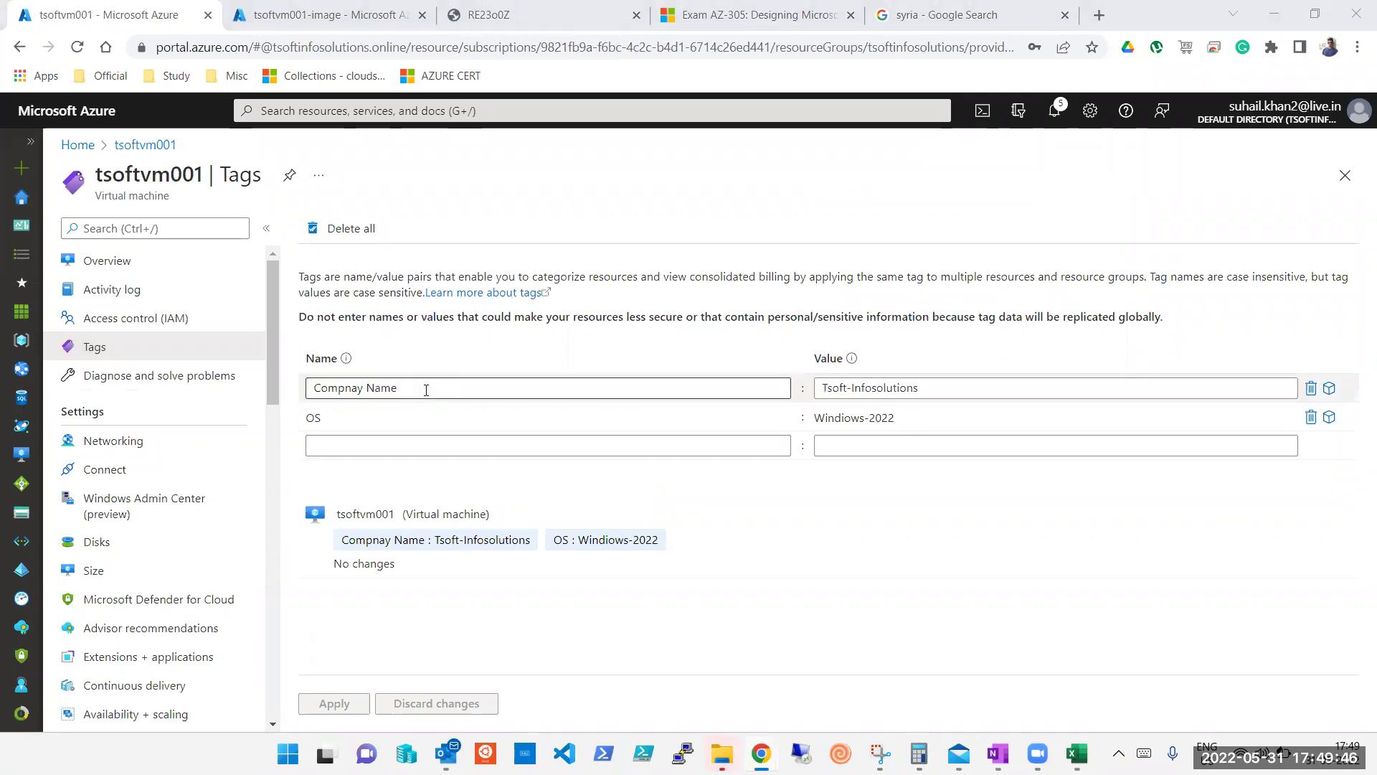
click(415, 416)
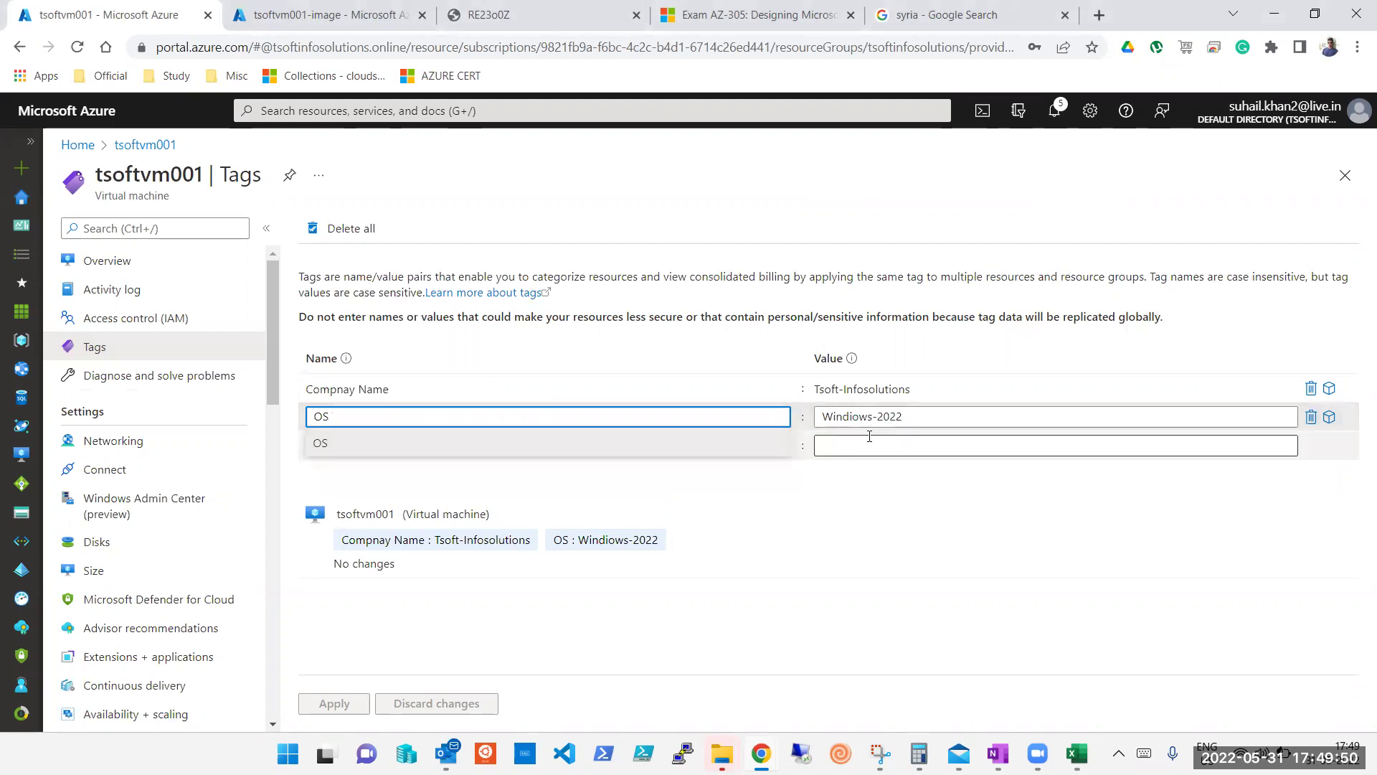
click(417, 452)
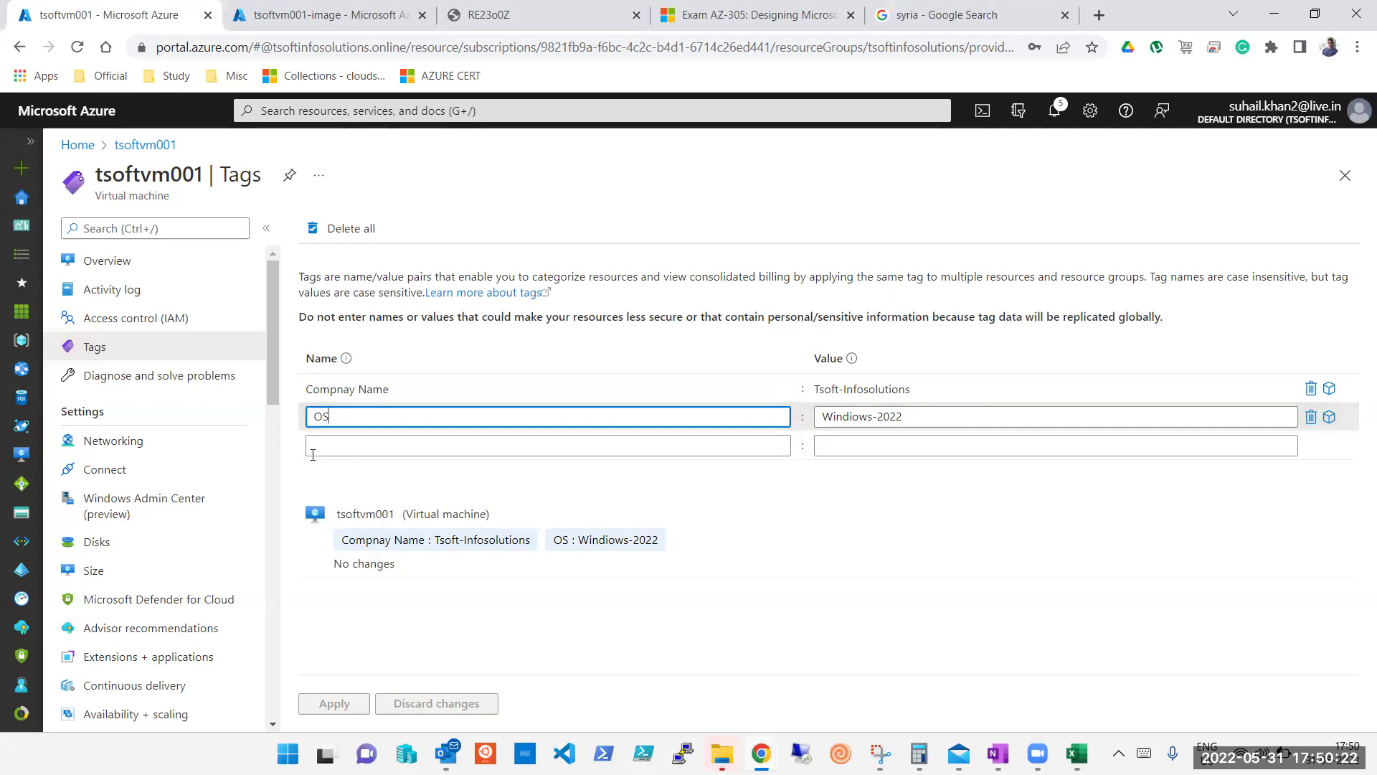
Browse tsoftvm001's common problems for diagnosis, inspect the problem options for Cannot Connect to VM, and close that troubleshooter.
click(192, 375)
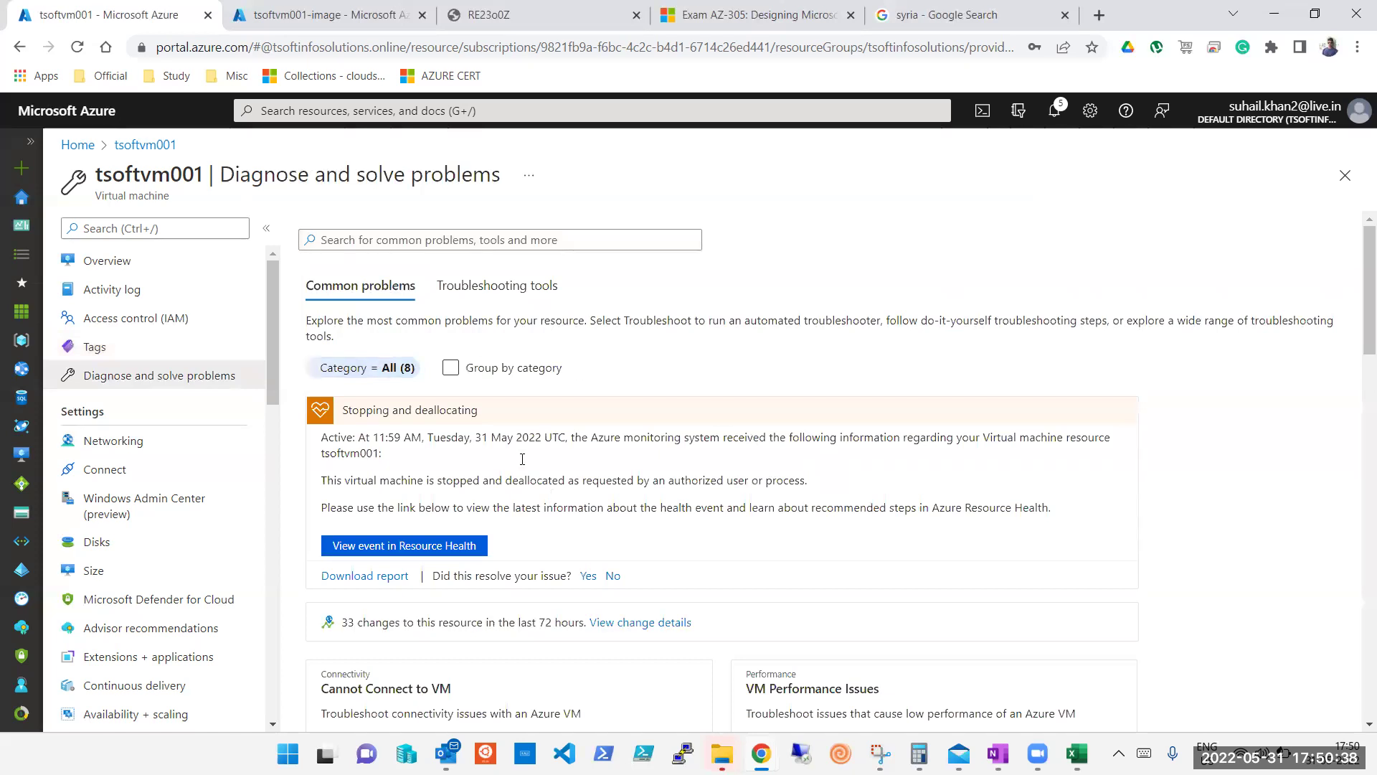
drag(1358, 285, 1358, 378)
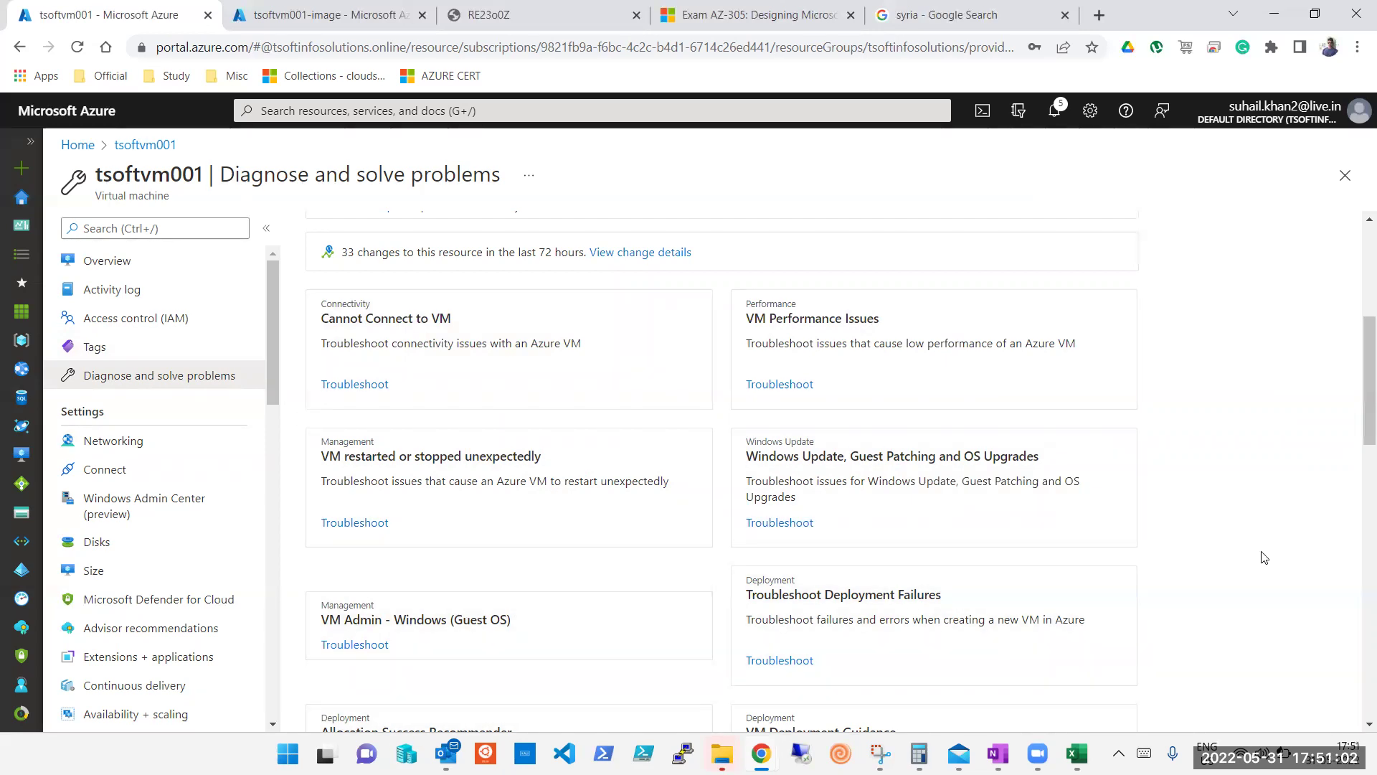
drag(1359, 433, 1295, 413)
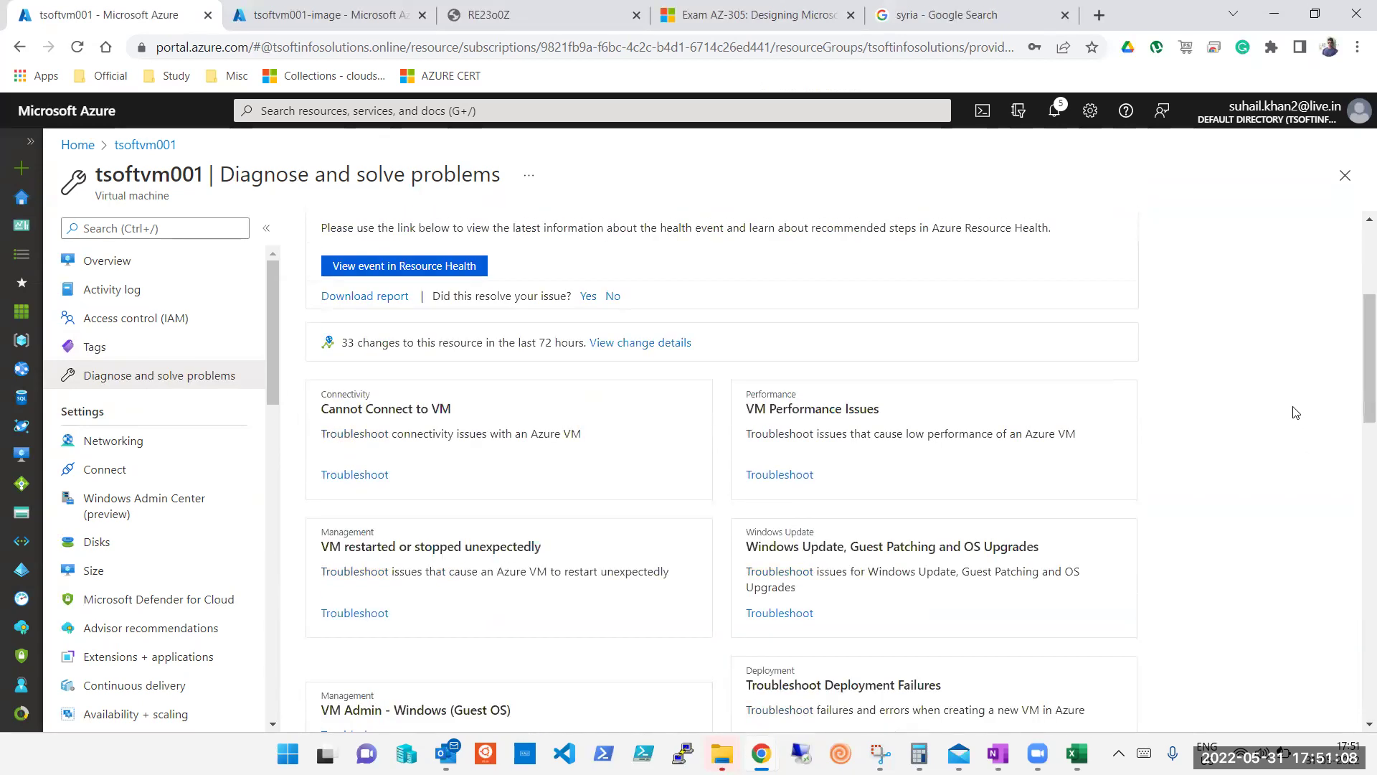
click(351, 467)
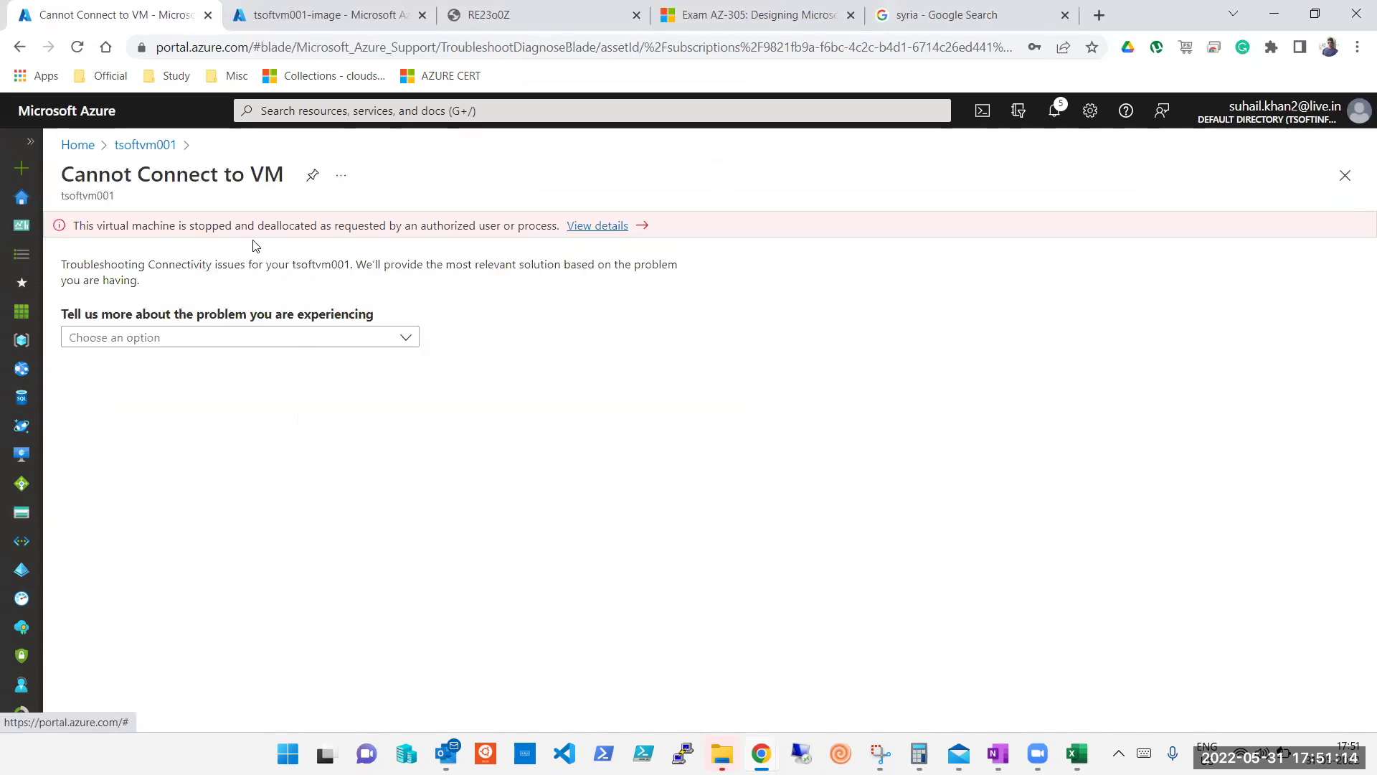
click(382, 340)
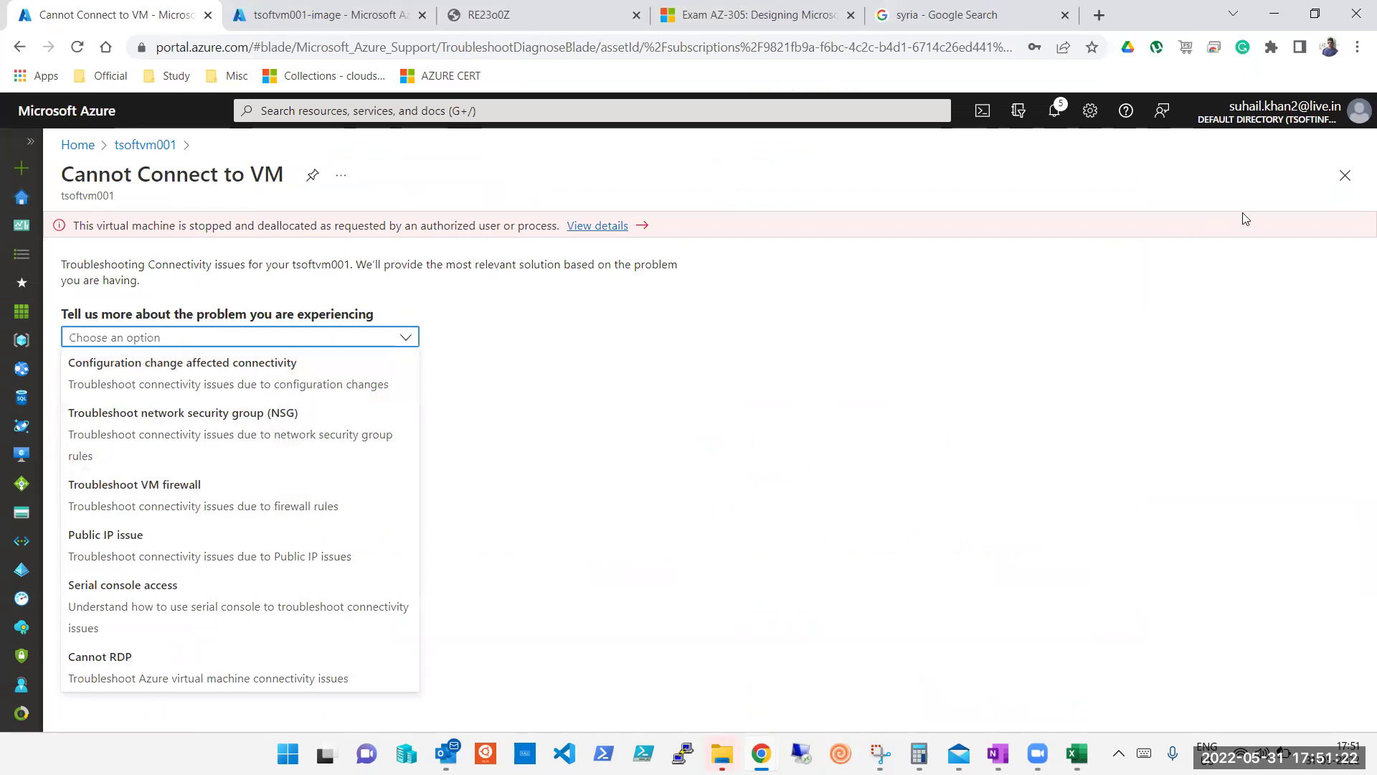
click(1338, 184)
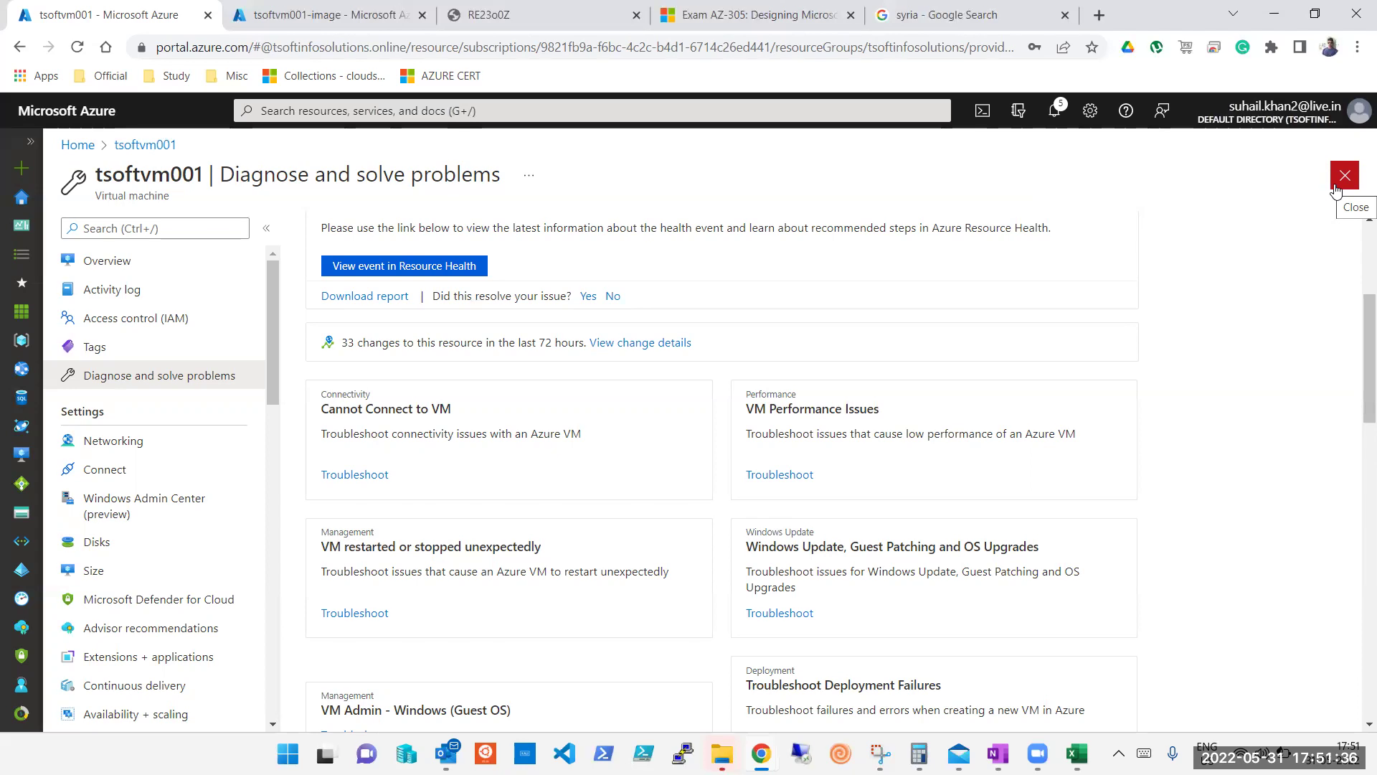
Review the Help with VM Sizing troubleshooting steps for the problem "Unable to resize my VM" and close the troubleshooter.
scroll(1358, 411, down, 3)
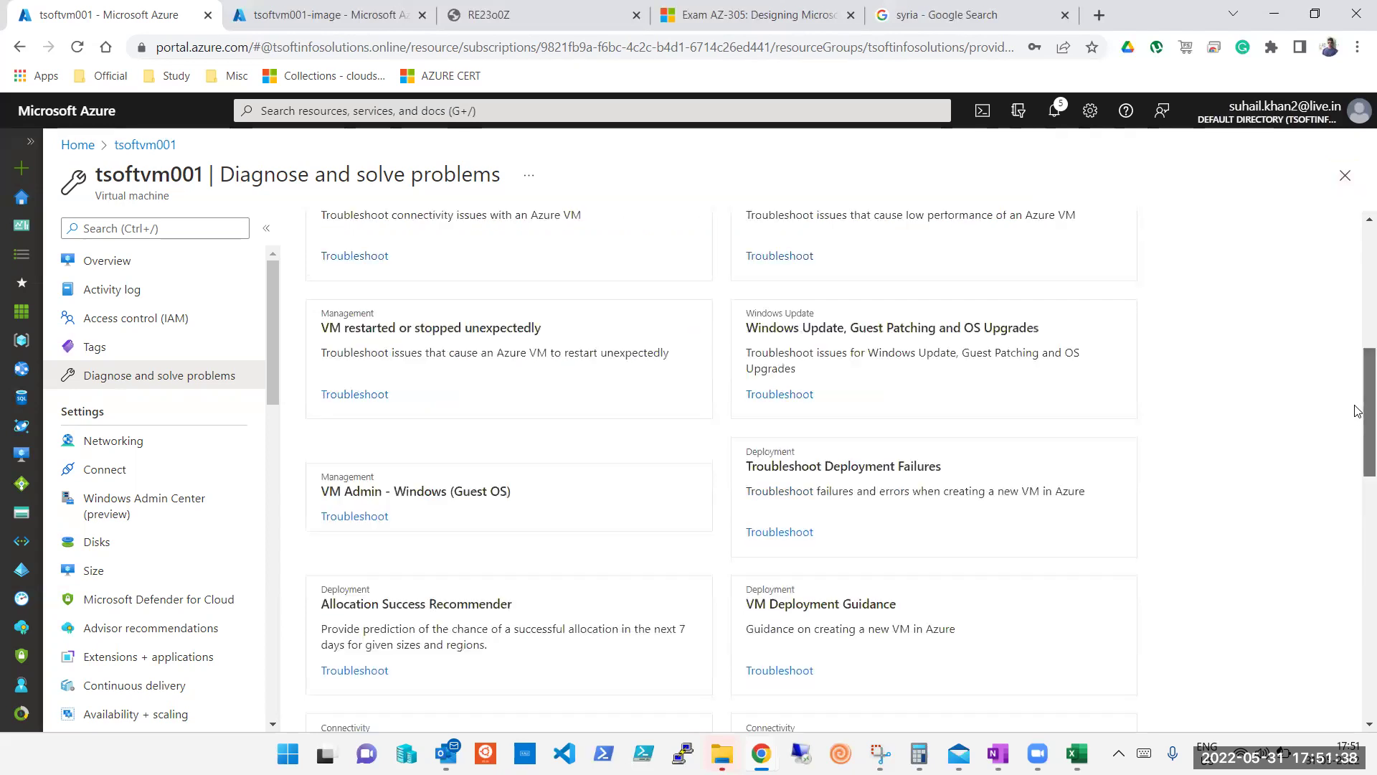
scroll(1358, 411, down, 6)
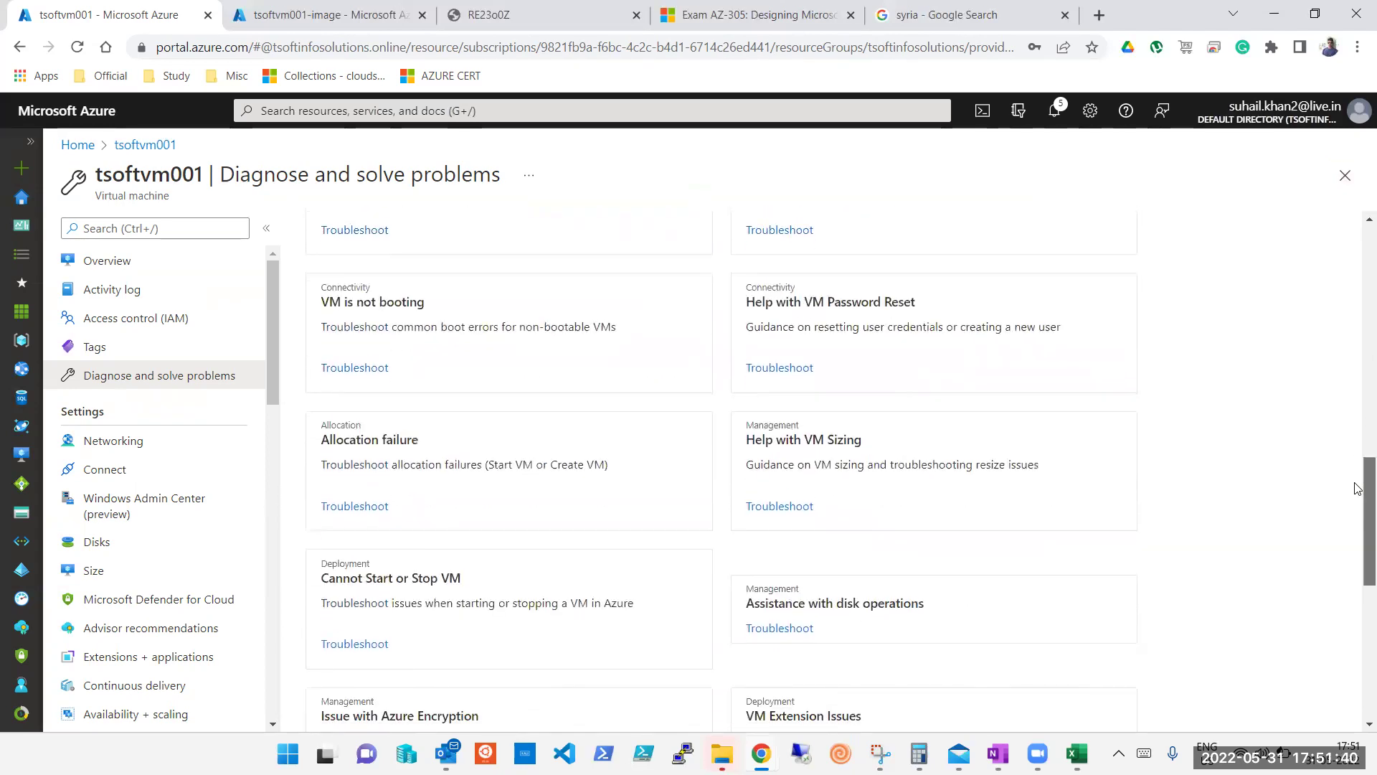
click(802, 508)
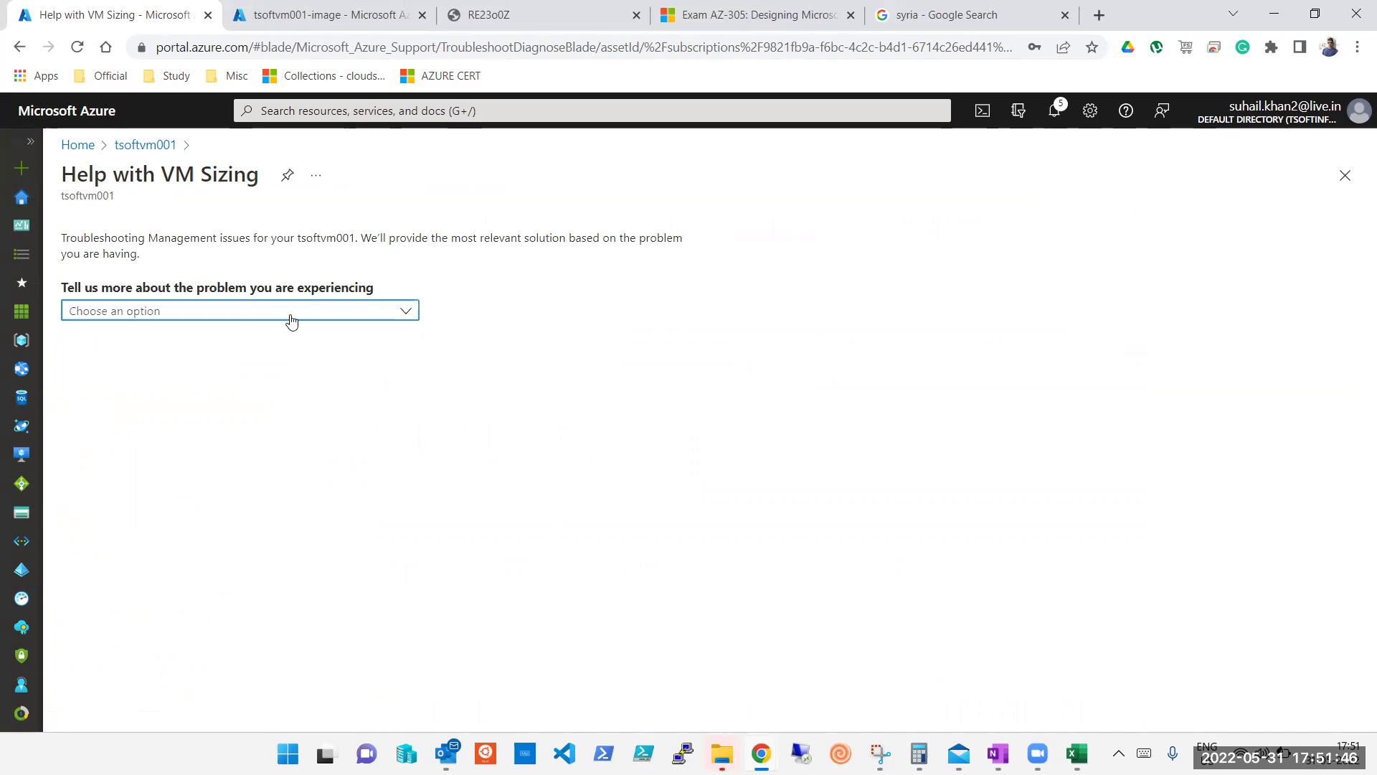
click(290, 316)
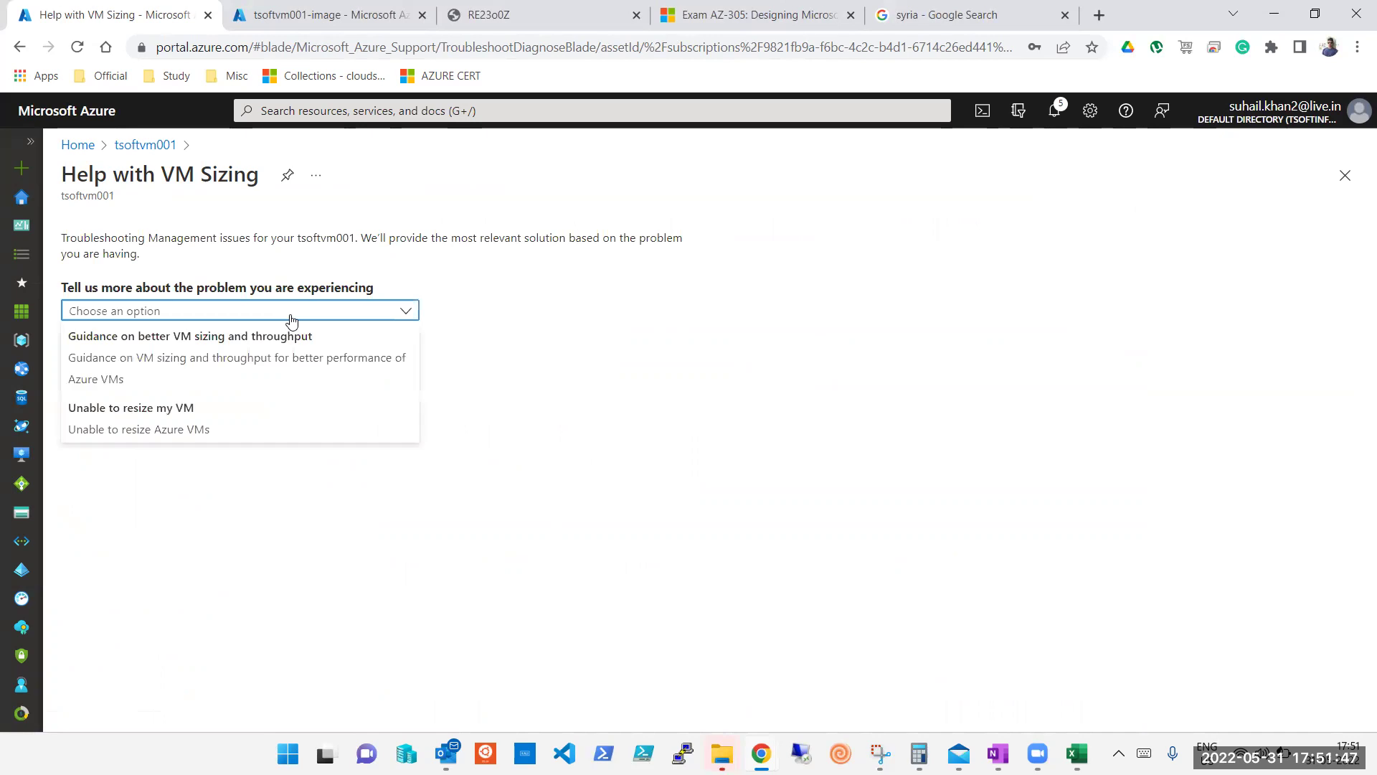
click(224, 418)
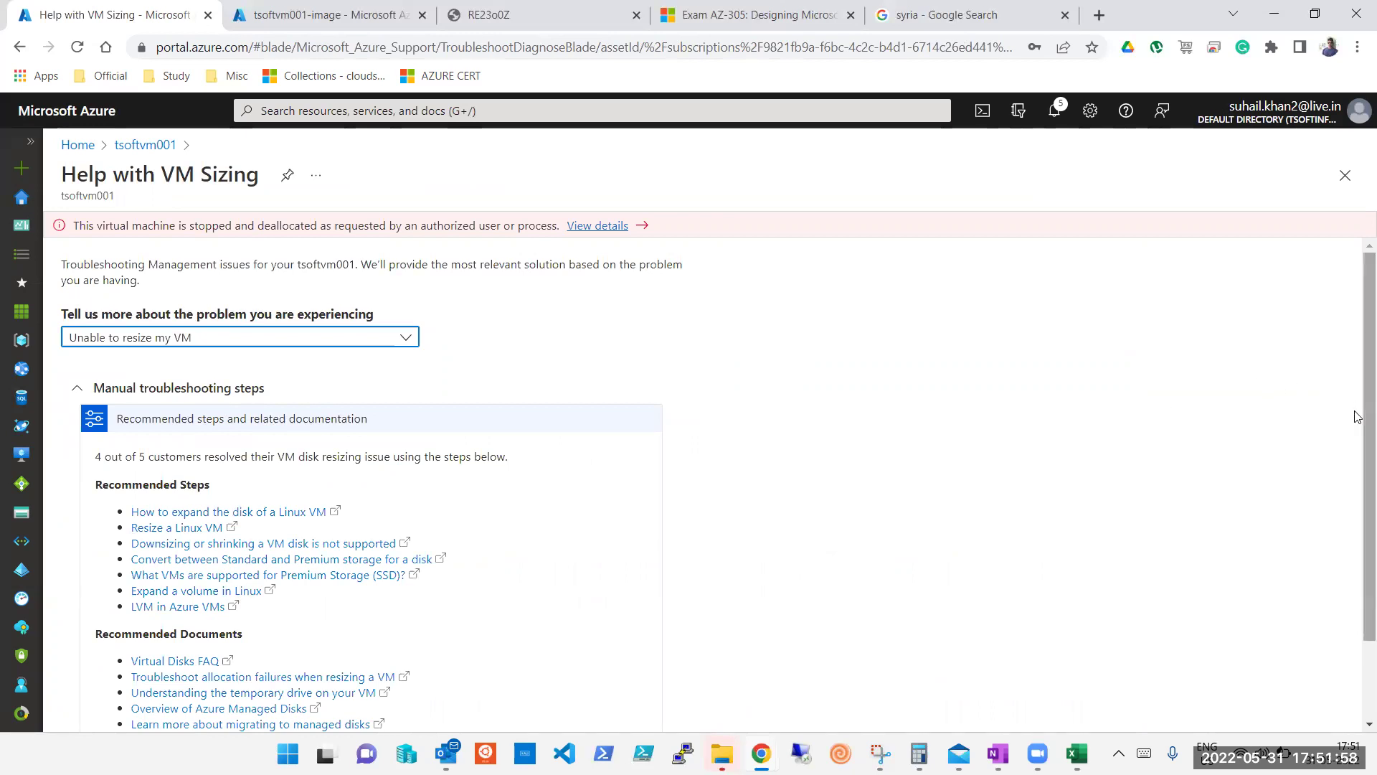
drag(1359, 416, 1358, 513)
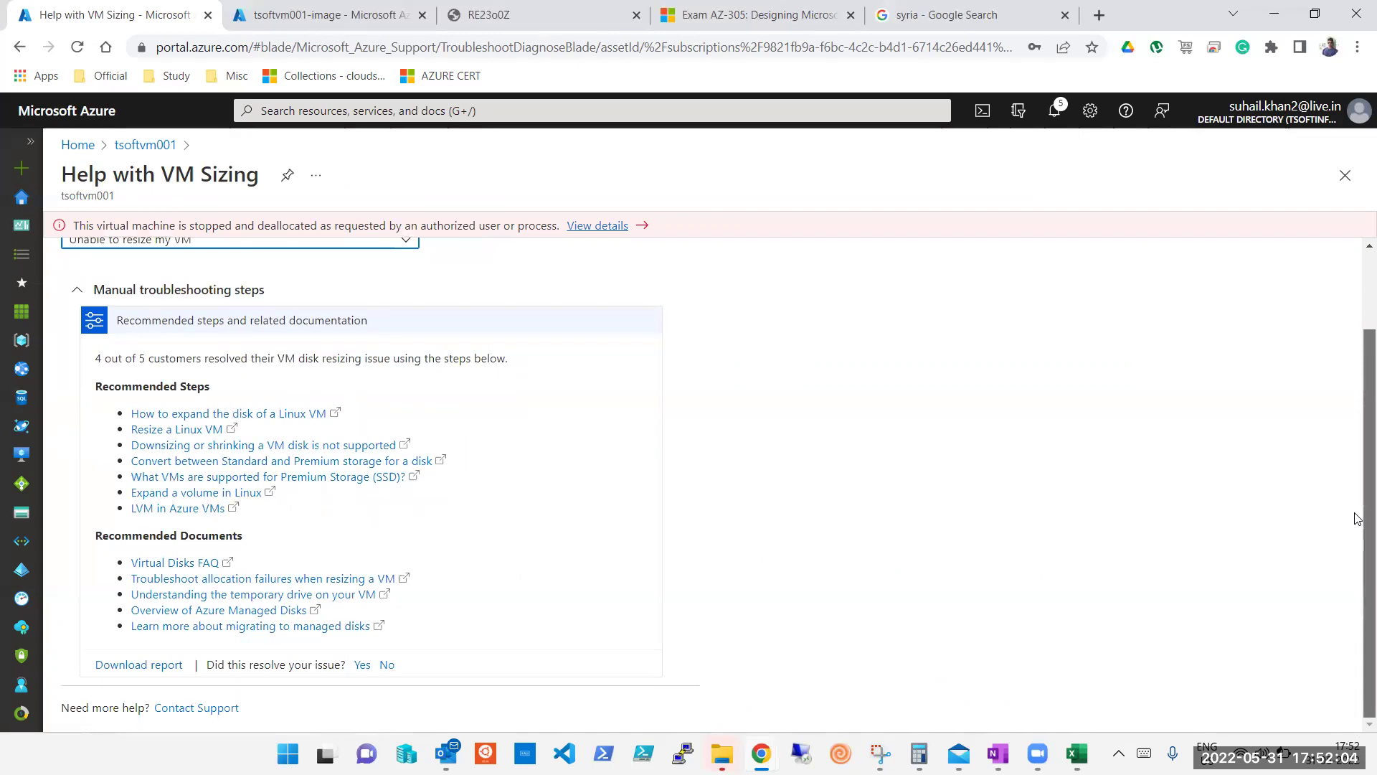
scroll(1358, 495, up, 2)
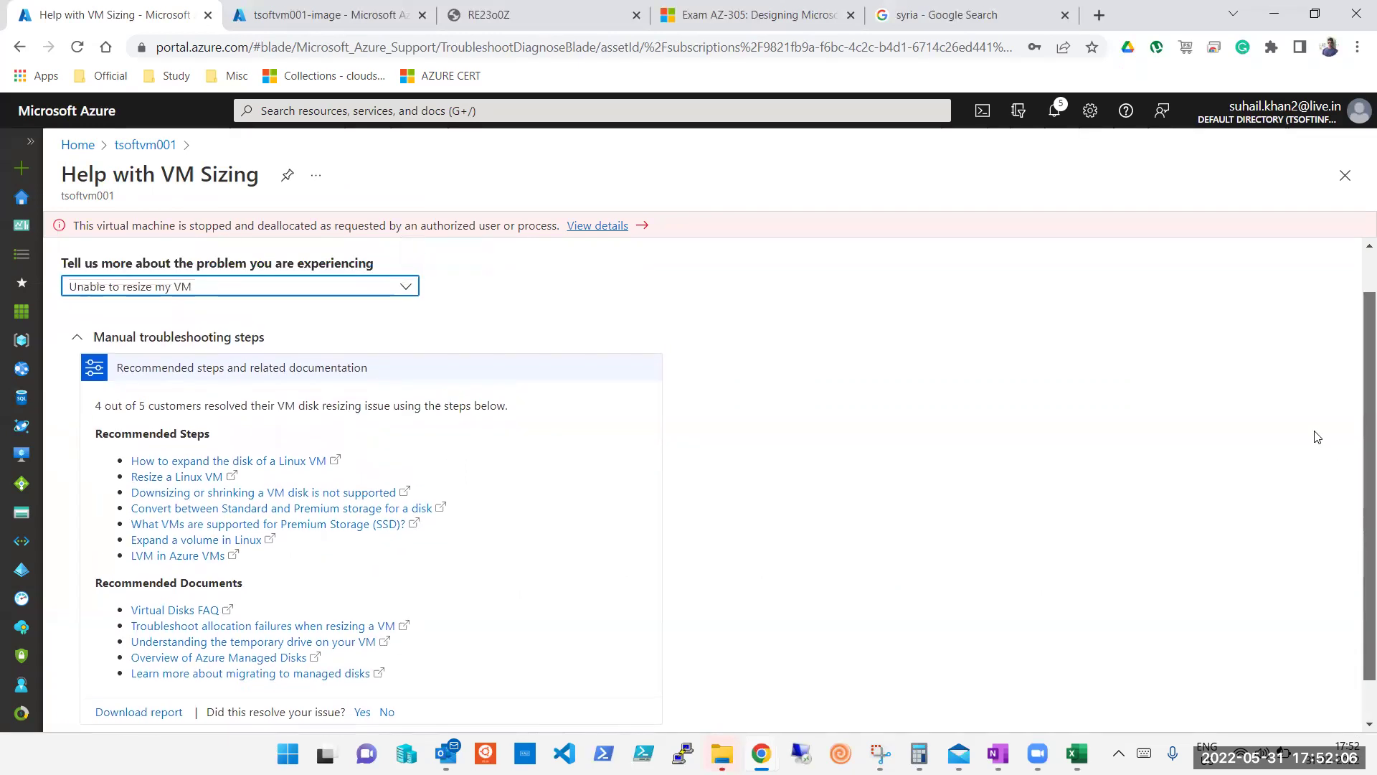
click(1345, 176)
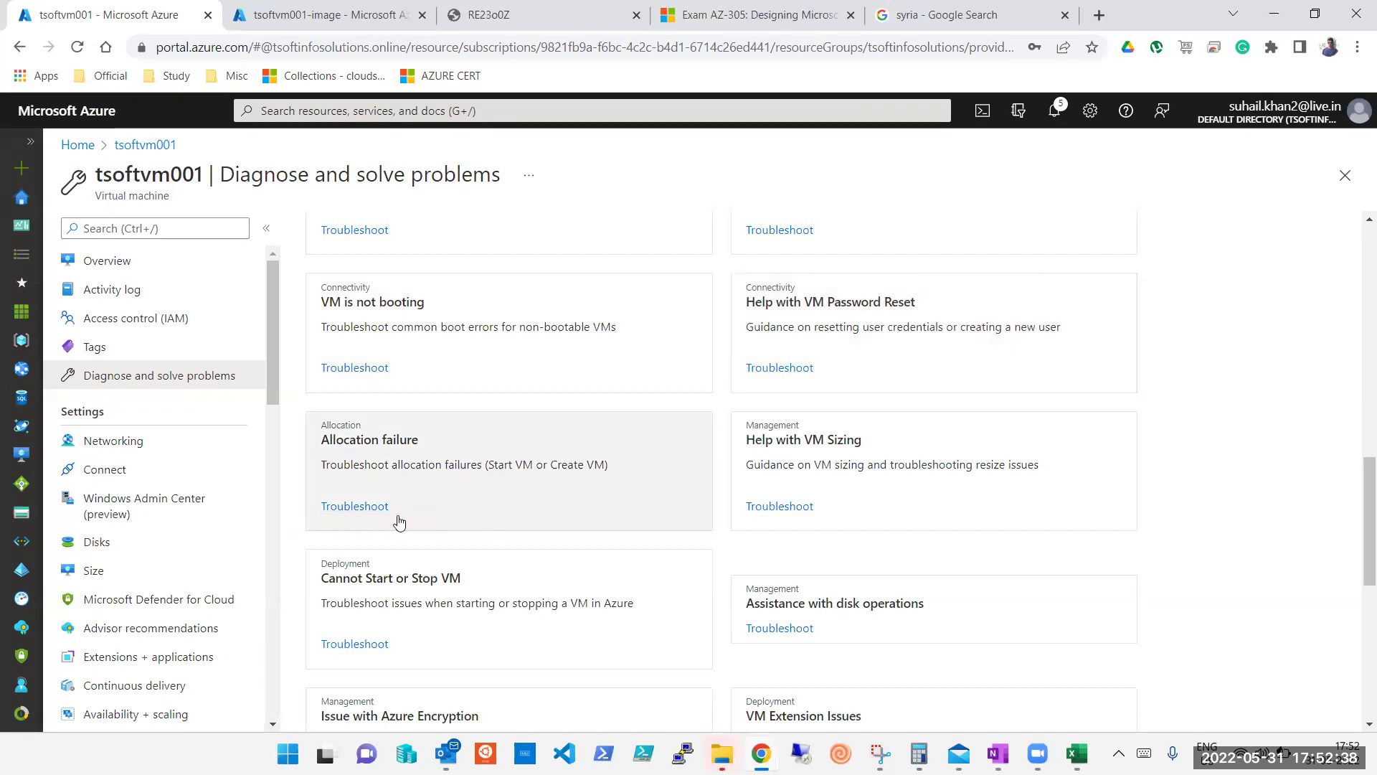
Run the Cannot Start or Stop VM troubleshooter for "Start or stop operation failed", view its diagnostics, and close it.
click(402, 589)
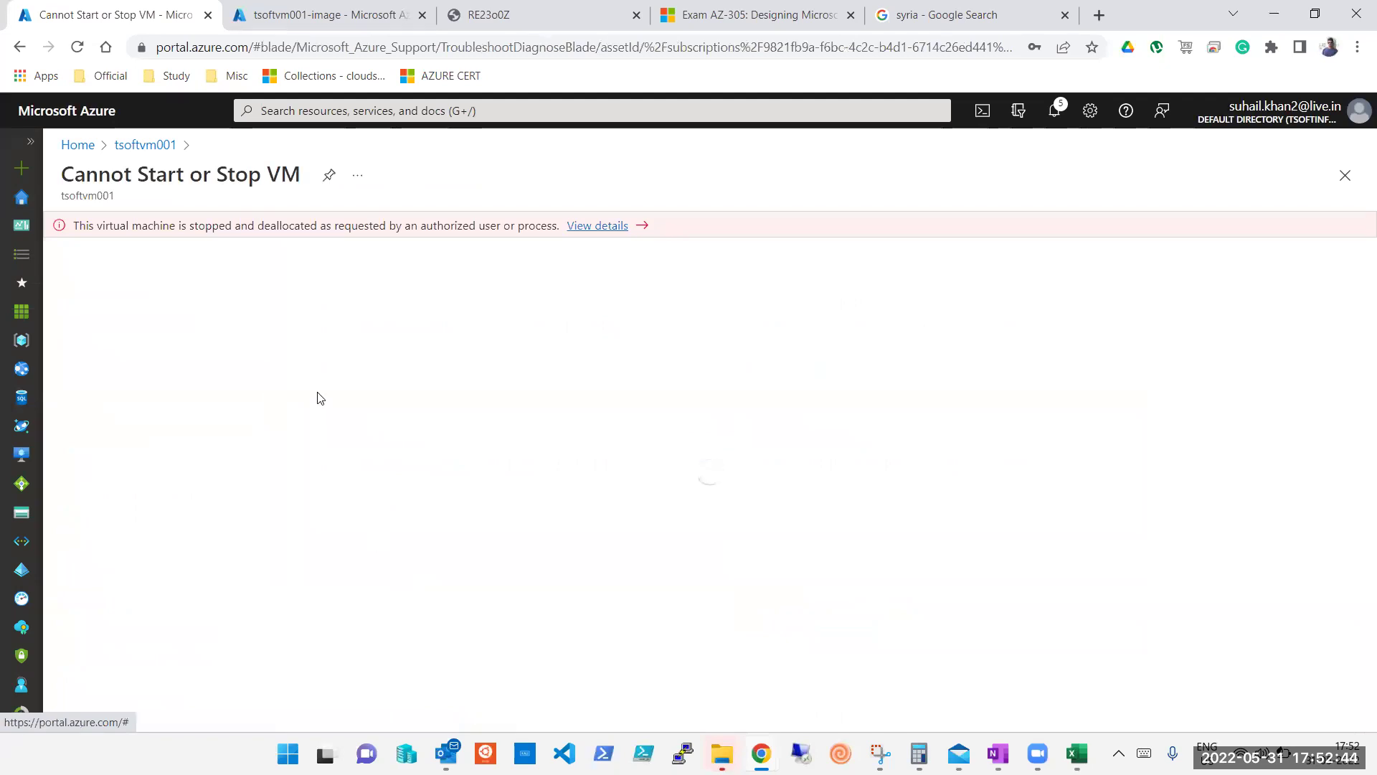
click(357, 342)
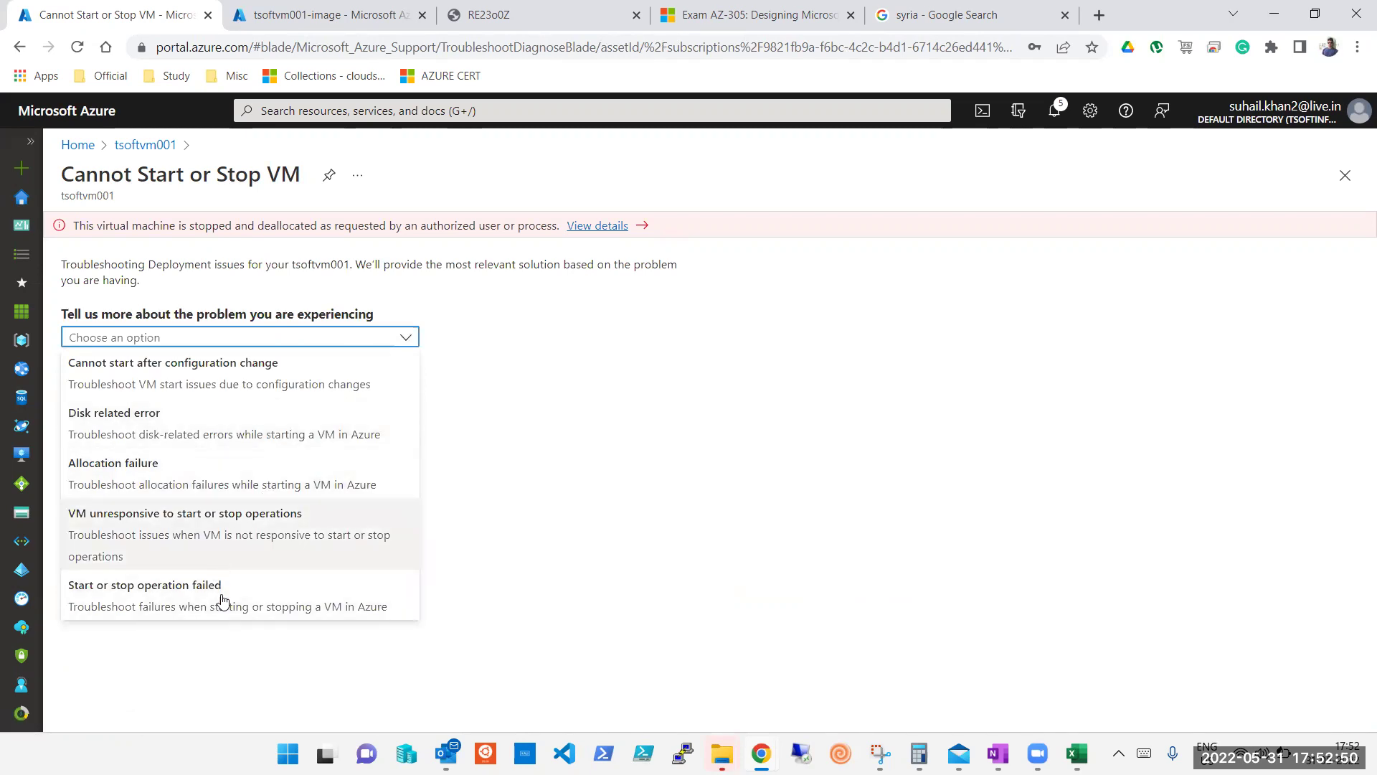
click(215, 610)
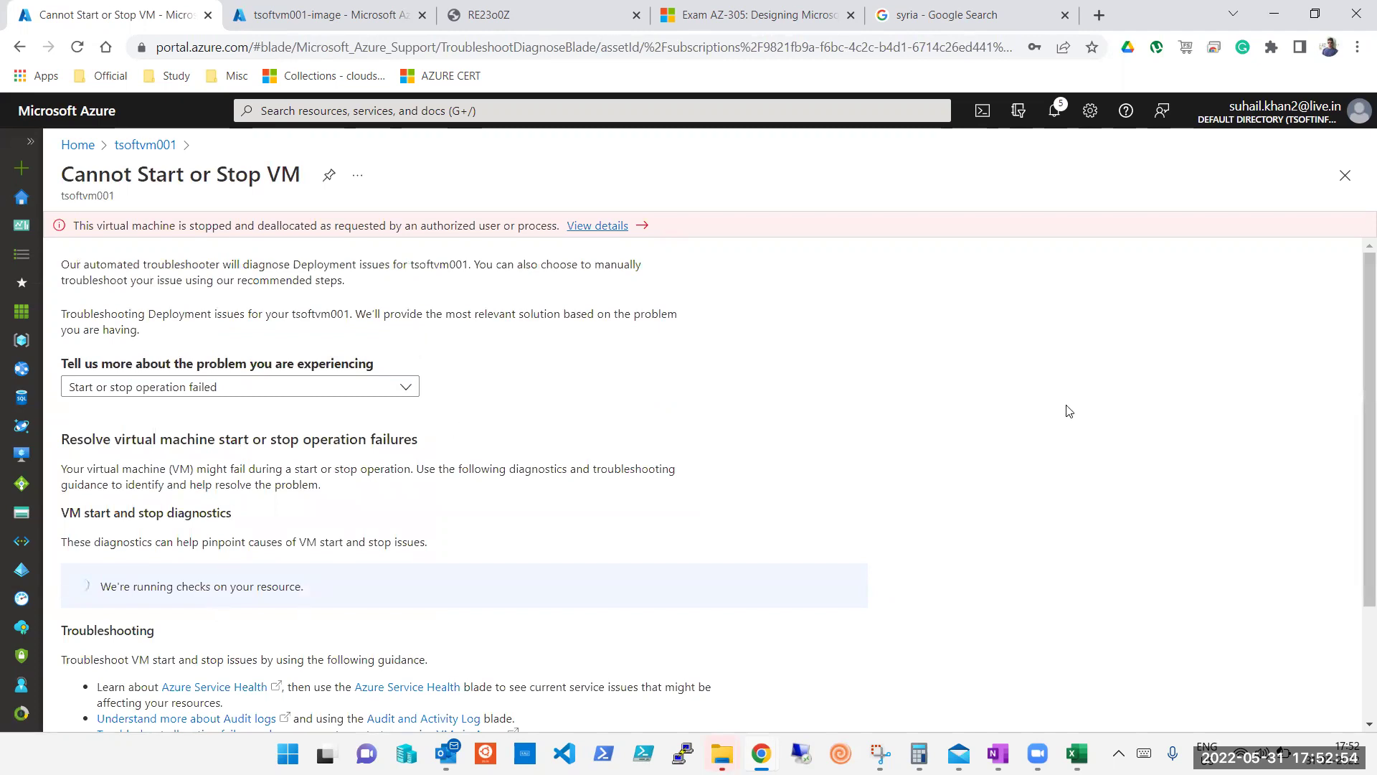
drag(1356, 394, 1344, 176)
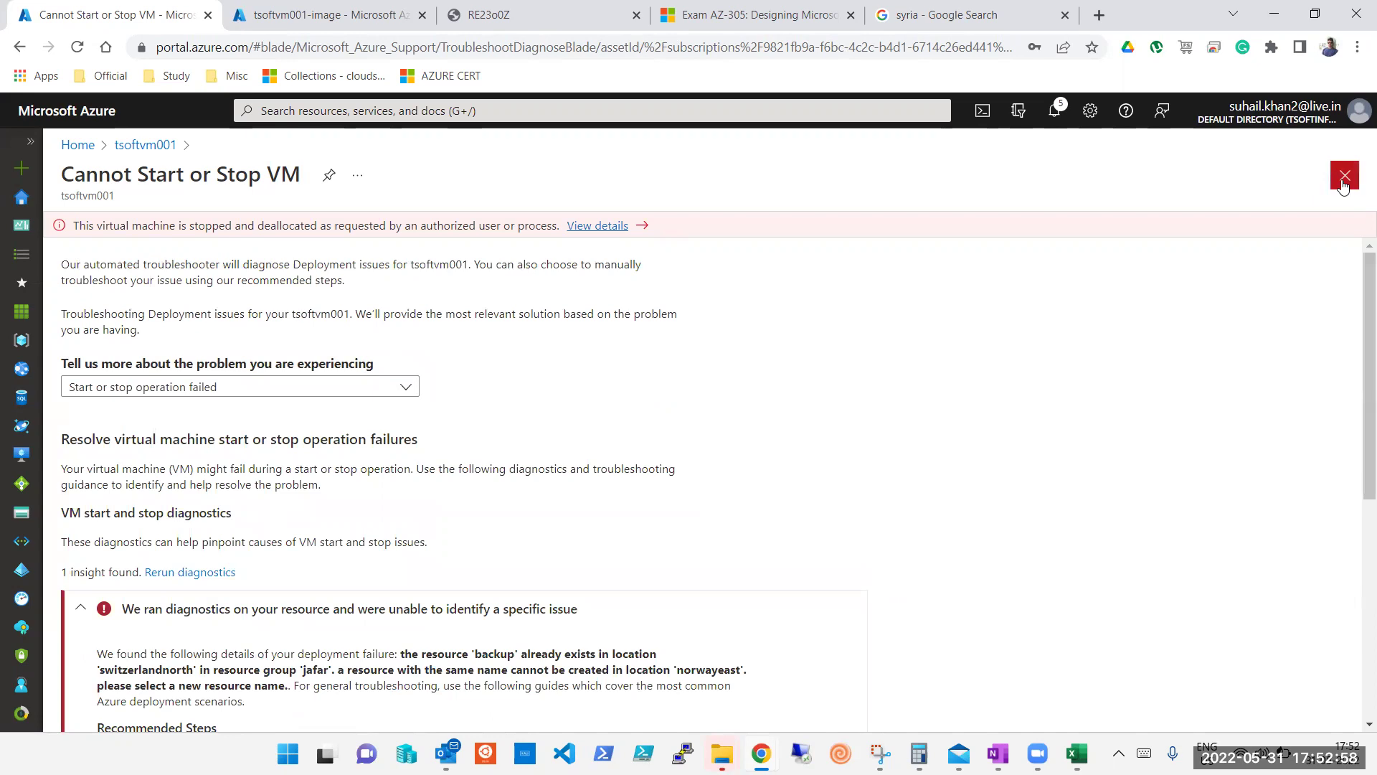
click(1343, 177)
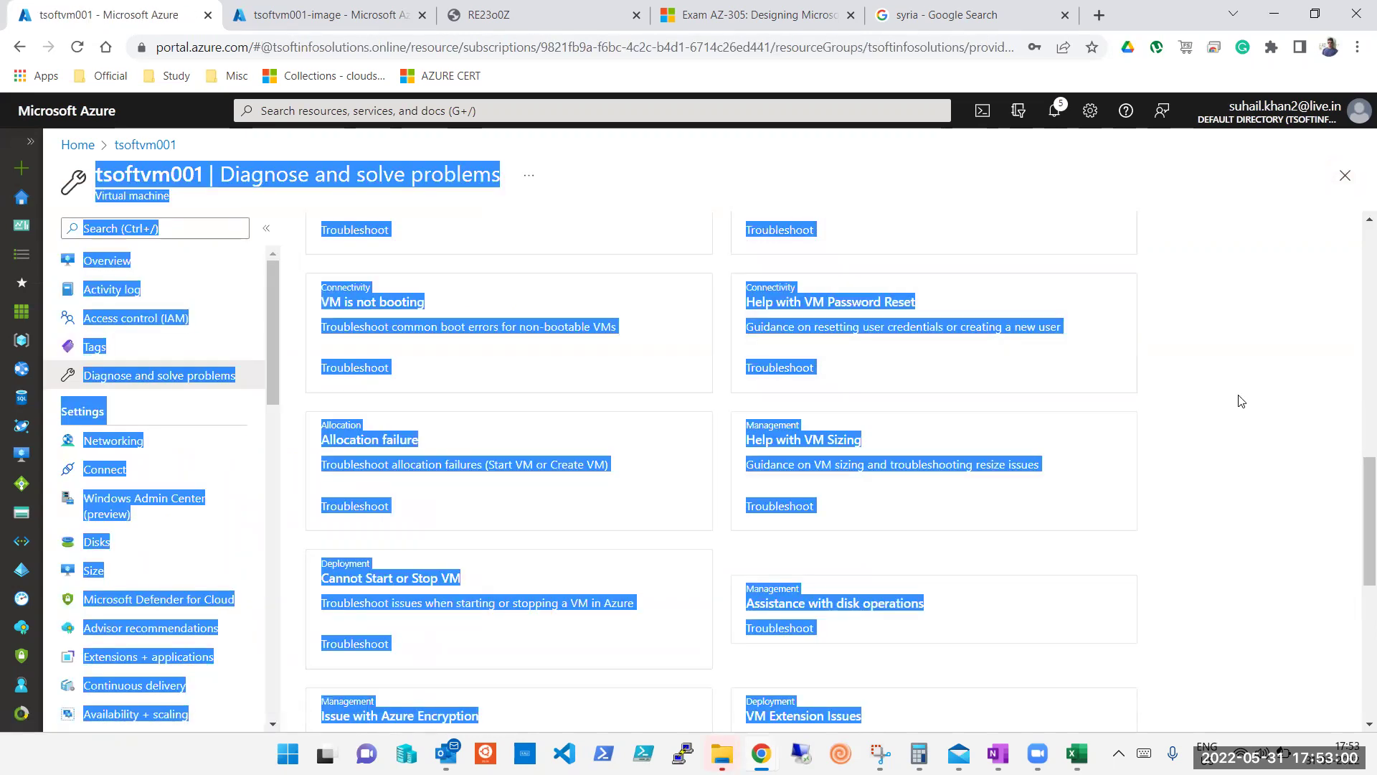
Leave the problem diagnosis page, reopen tsoftvm001 from the recent resources, and open its networking settings.
scroll(327, 393, up, 5)
click(438, 246)
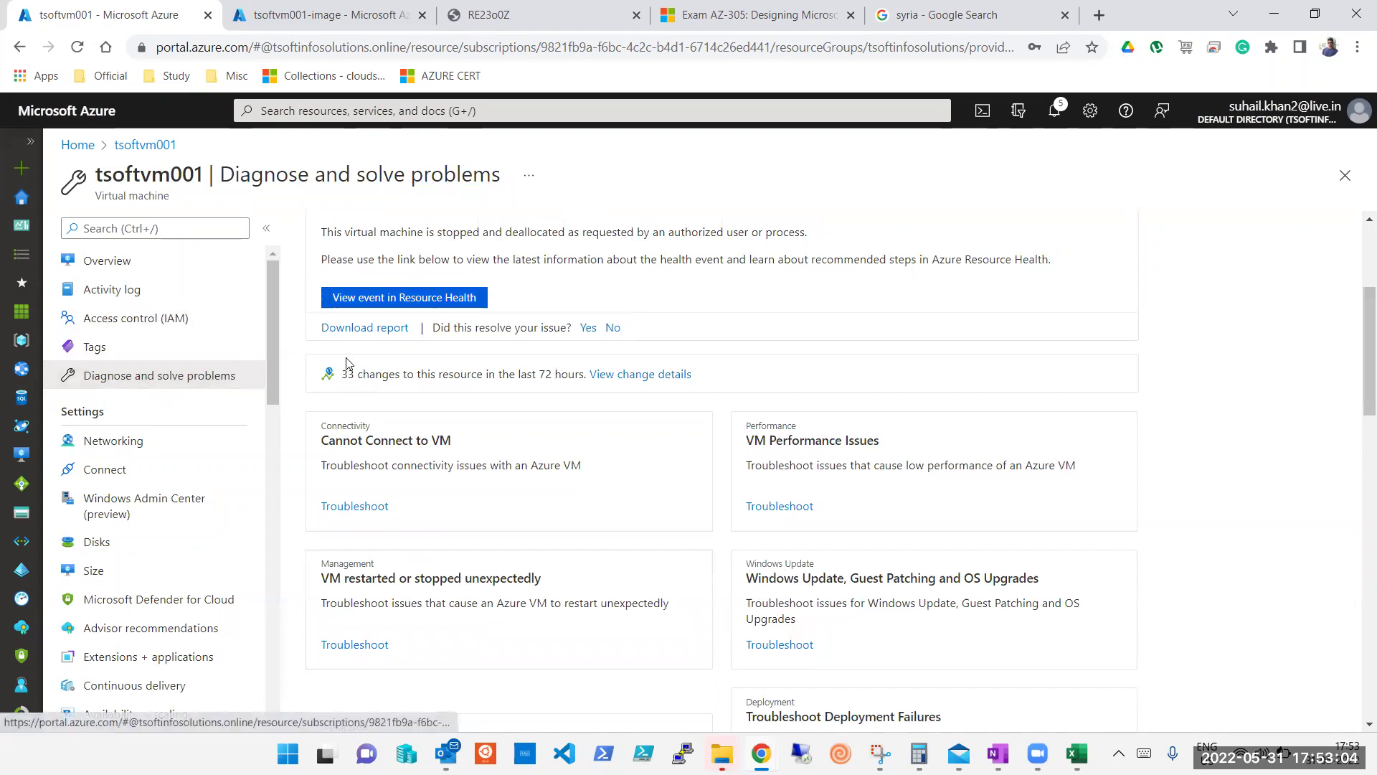
click(1344, 176)
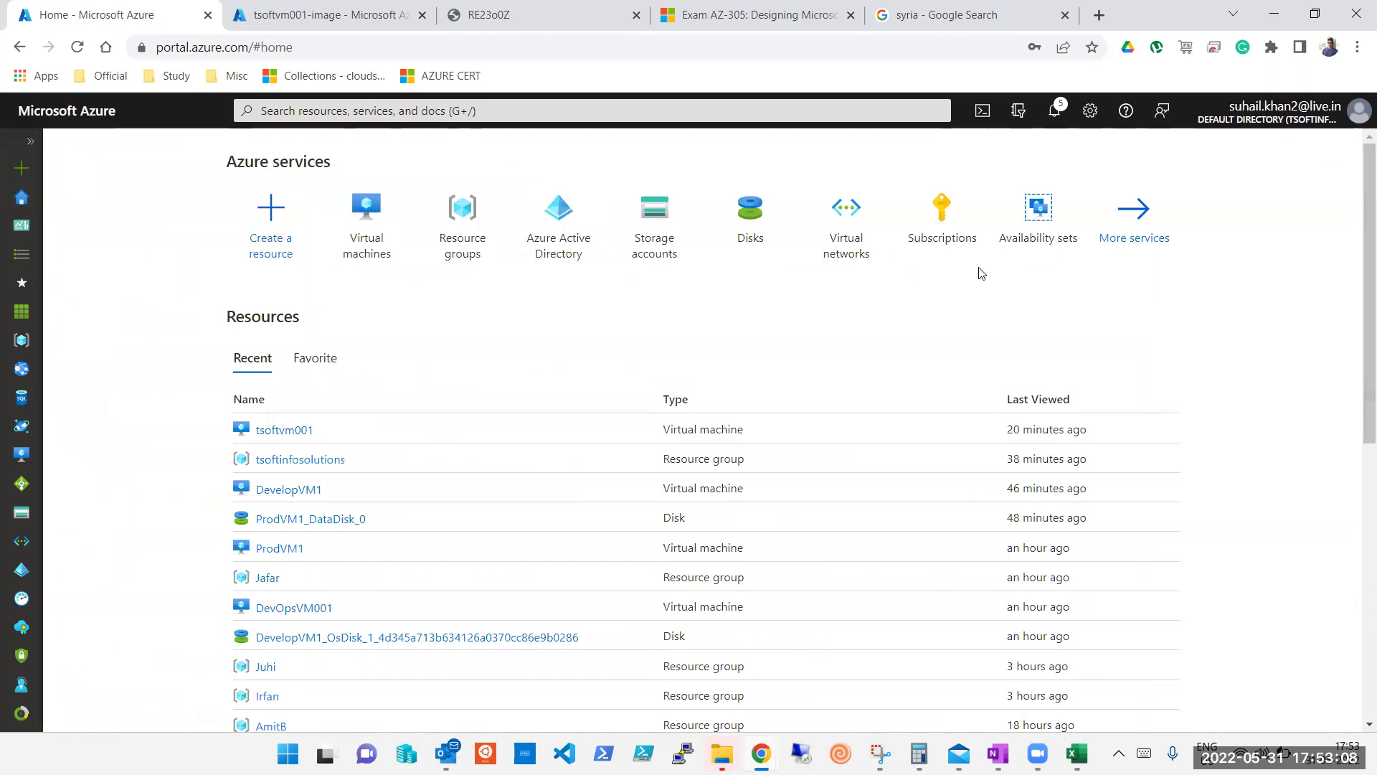
click(290, 430)
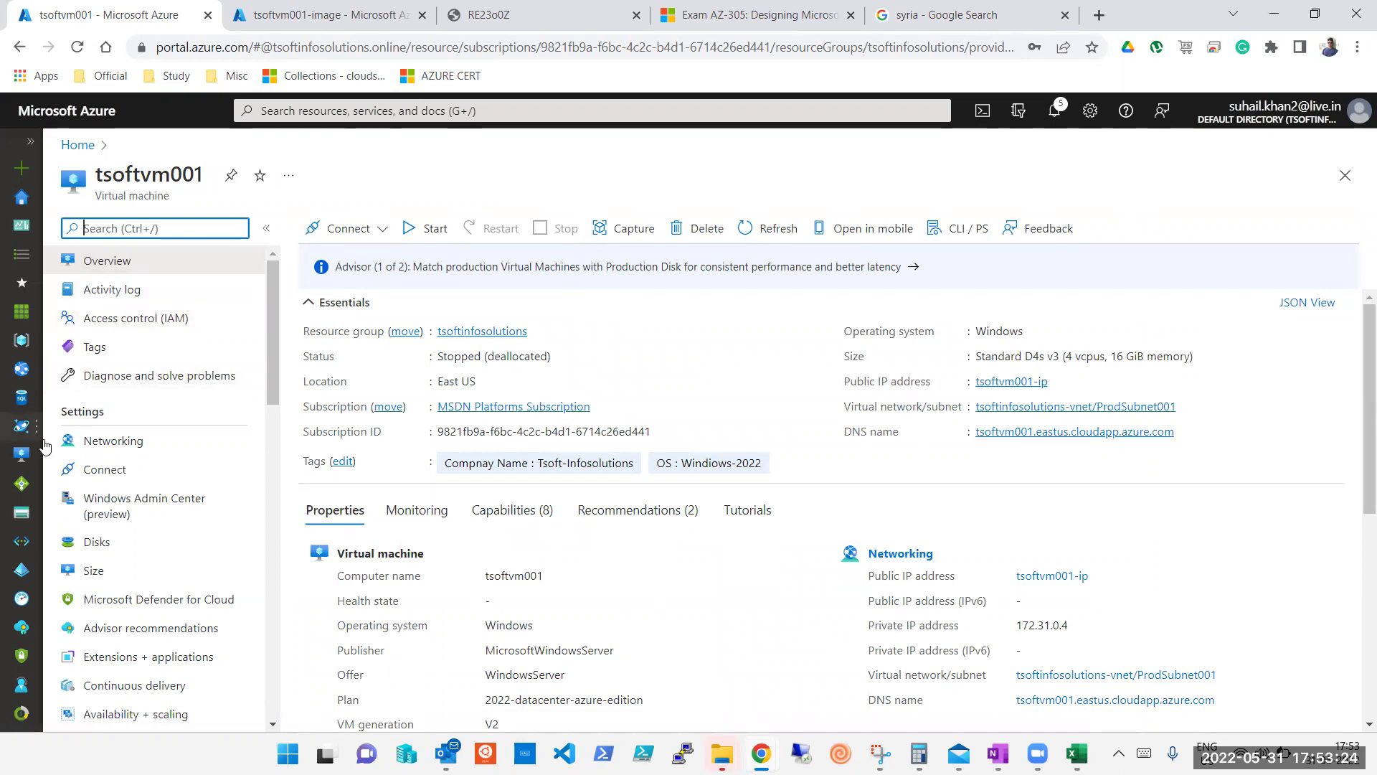
click(112, 449)
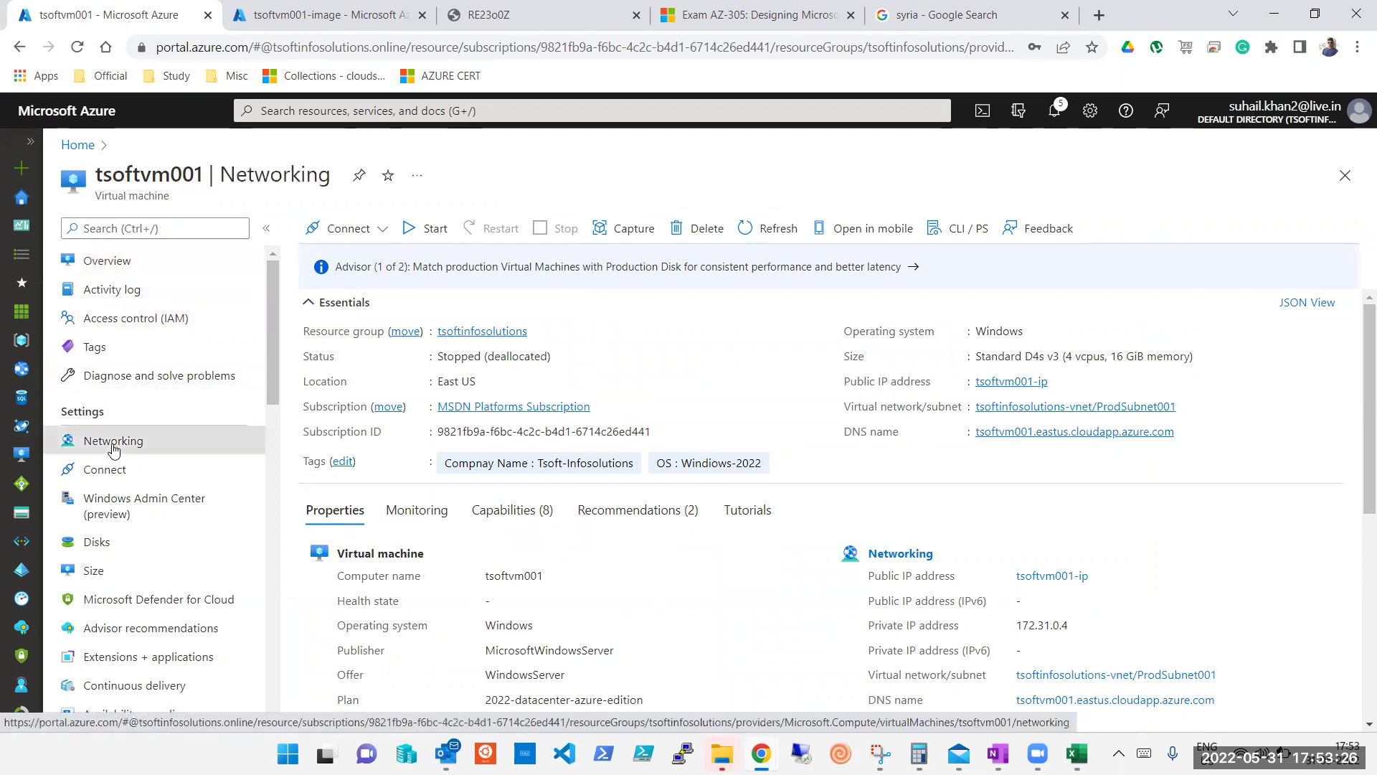